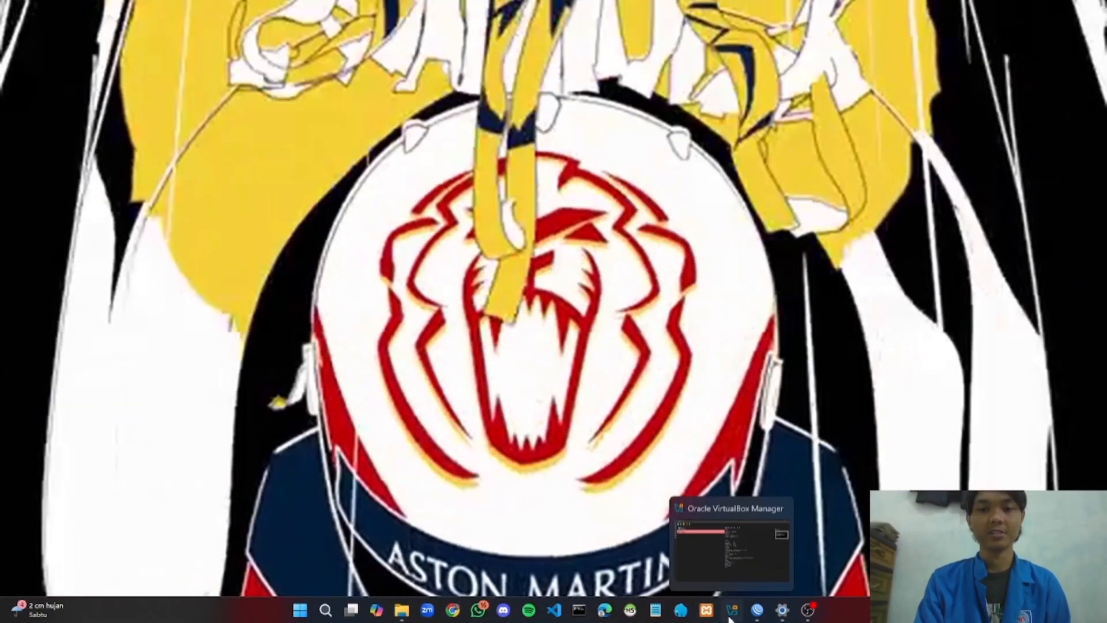
Bring VirtualBox Manager forward and select mikrotik_mm to view its memory and network adapters
{"action": "left_click", "coordinate": [732, 616]}
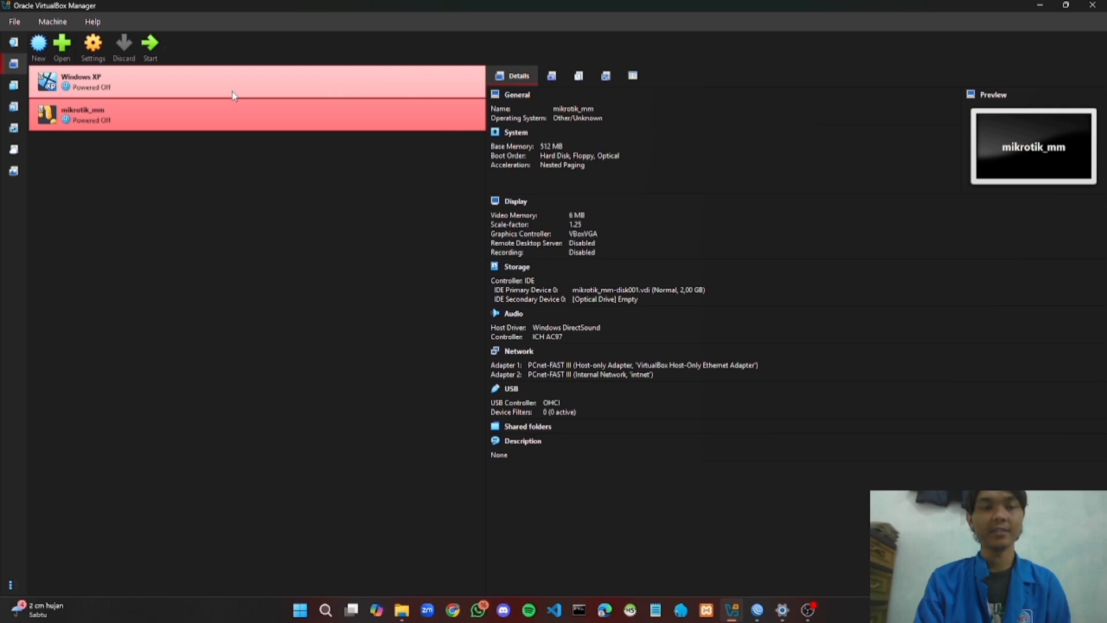
{"action": "left_click", "coordinate": [233, 95]}
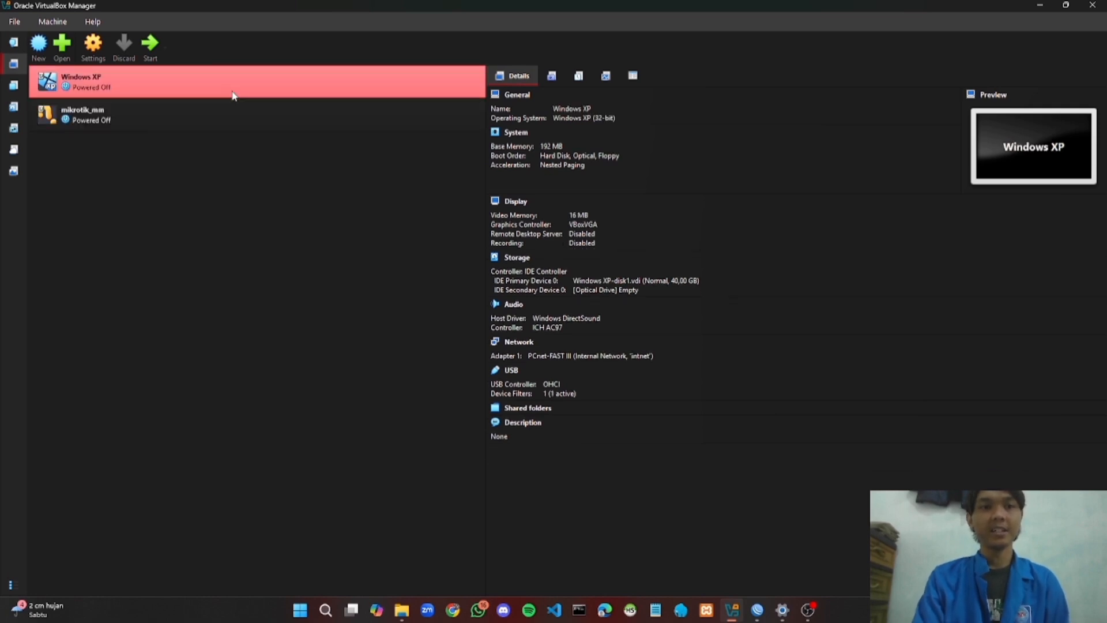
{"action": "left_click", "coordinate": [244, 119]}
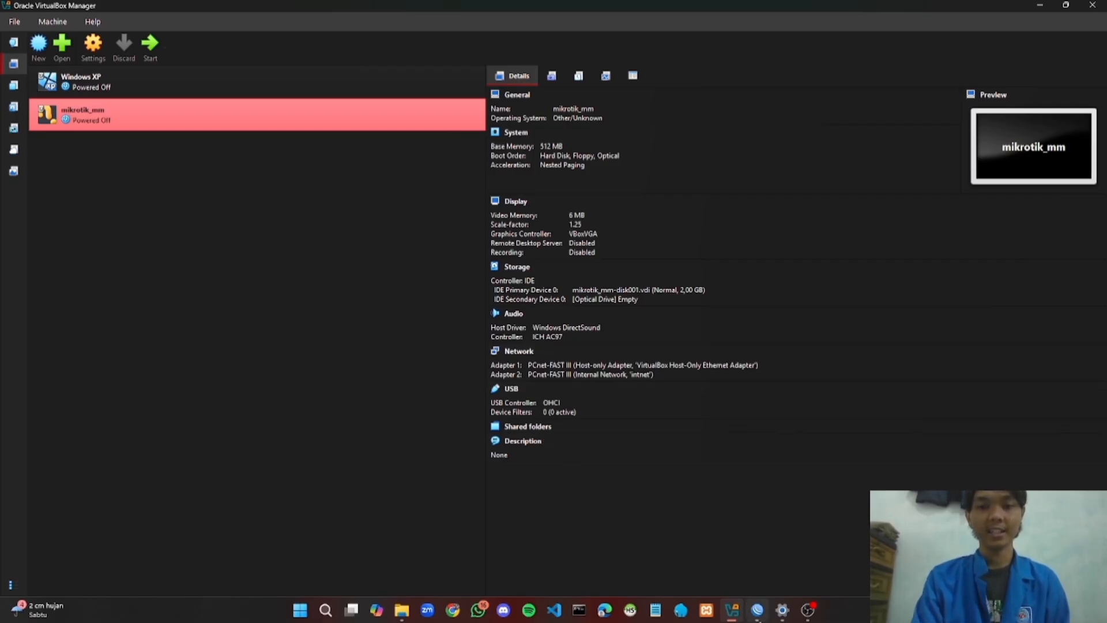
{"action": "mouse_move", "coordinate": [757, 610]}
{"action": "left_click", "coordinate": [758, 571]}
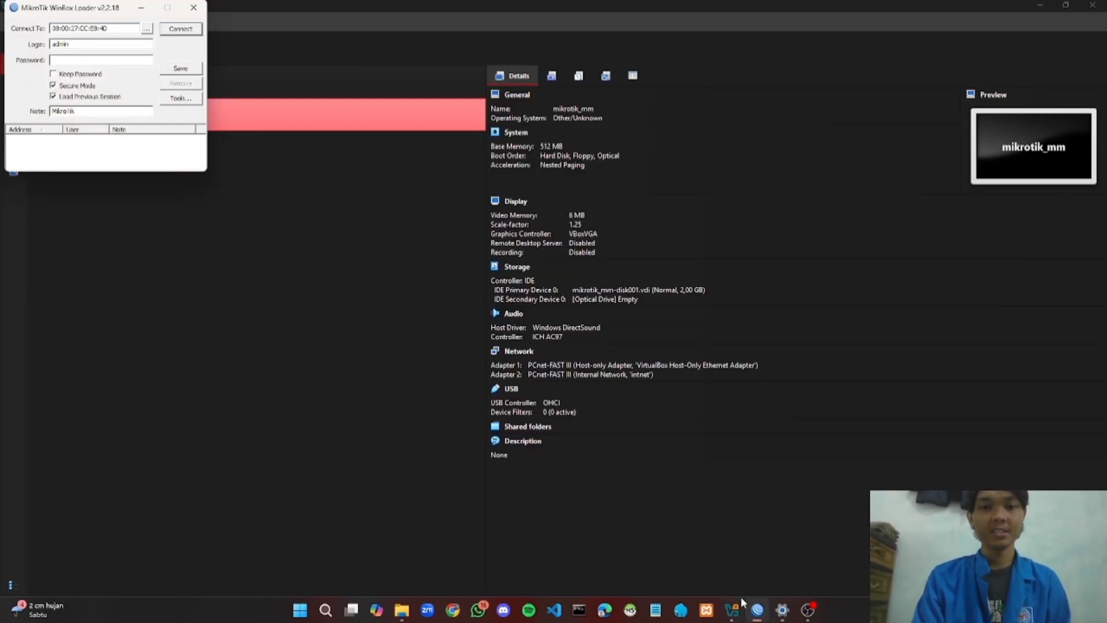
{"action": "left_click", "coordinate": [722, 567]}
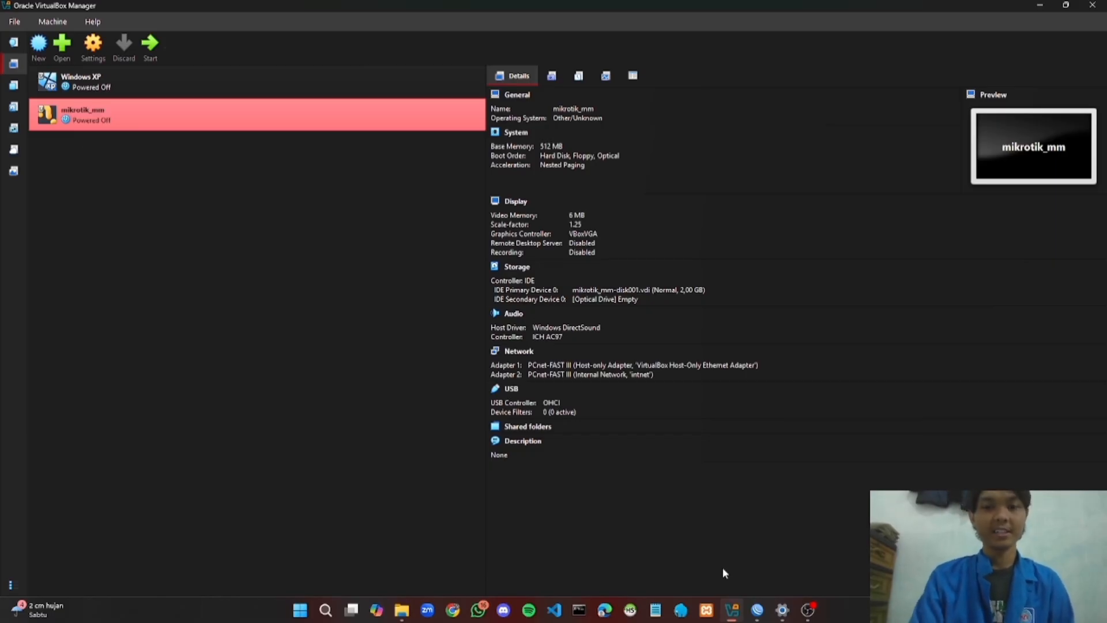
Go to Network & internet > Advanced network settings and expand the Wi-Fi adapter to reach its properties
{"action": "left_click", "coordinate": [782, 602]}
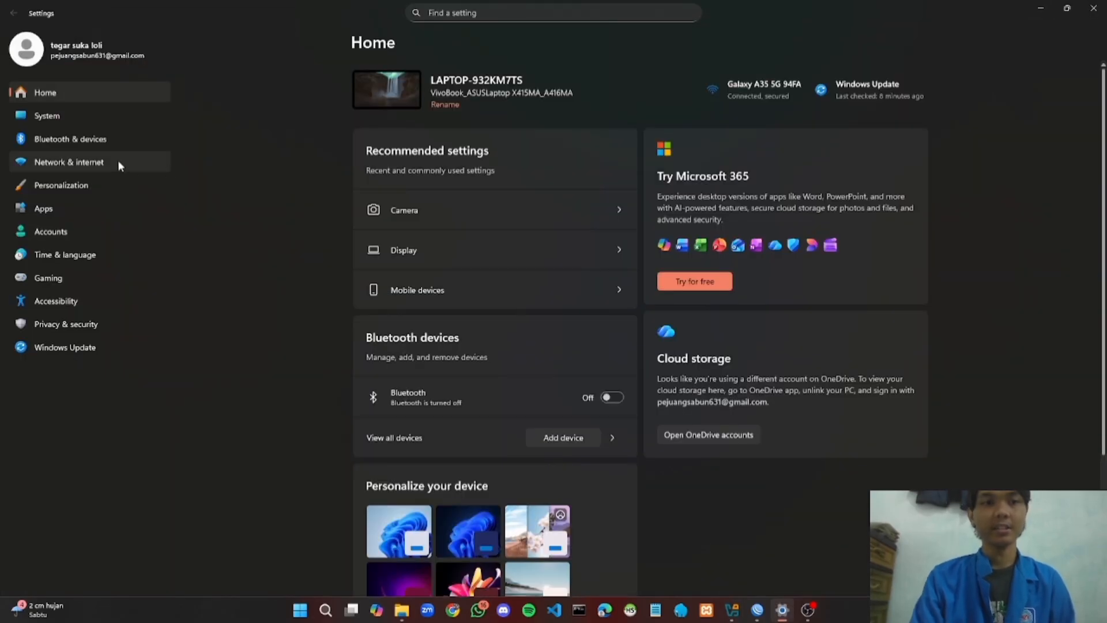
{"action": "left_click", "coordinate": [118, 162]}
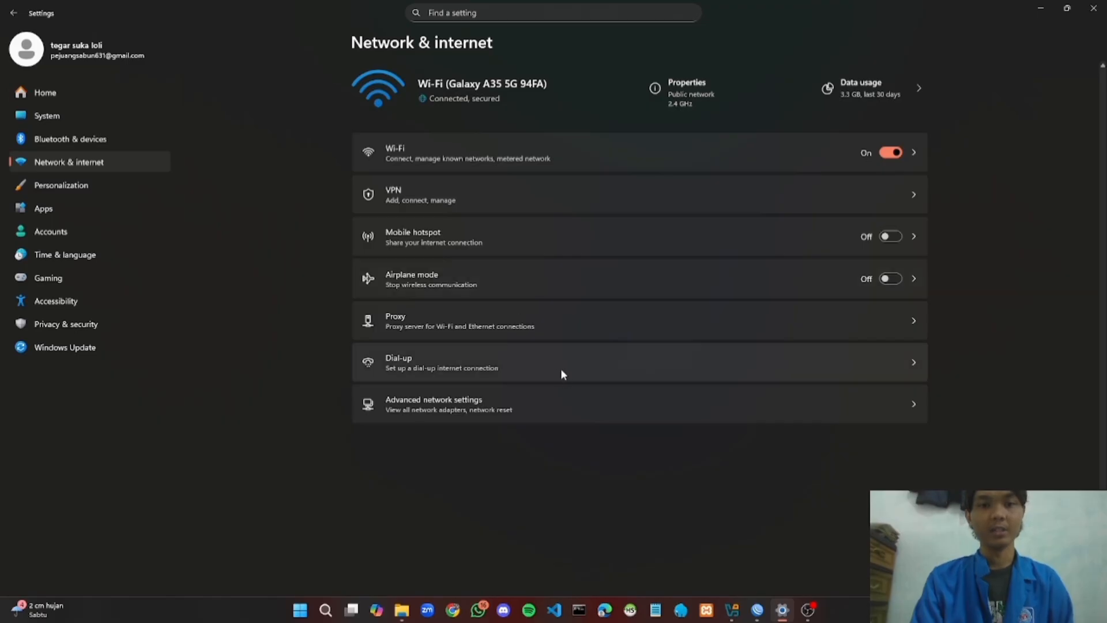
{"action": "left_click", "coordinate": [698, 412]}
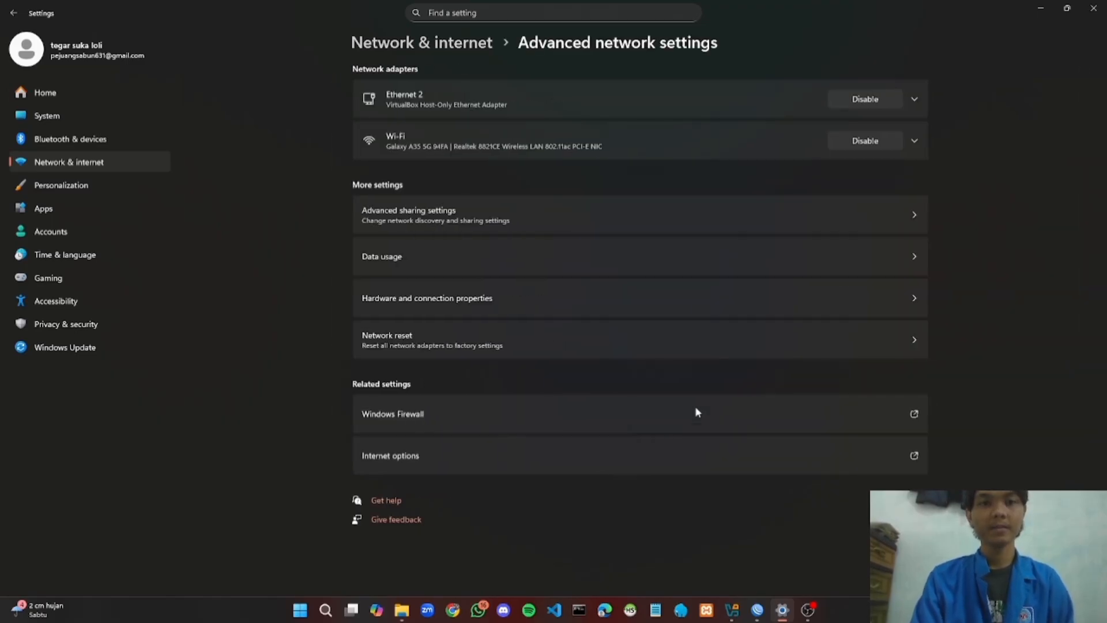
{"action": "left_click", "coordinate": [914, 141]}
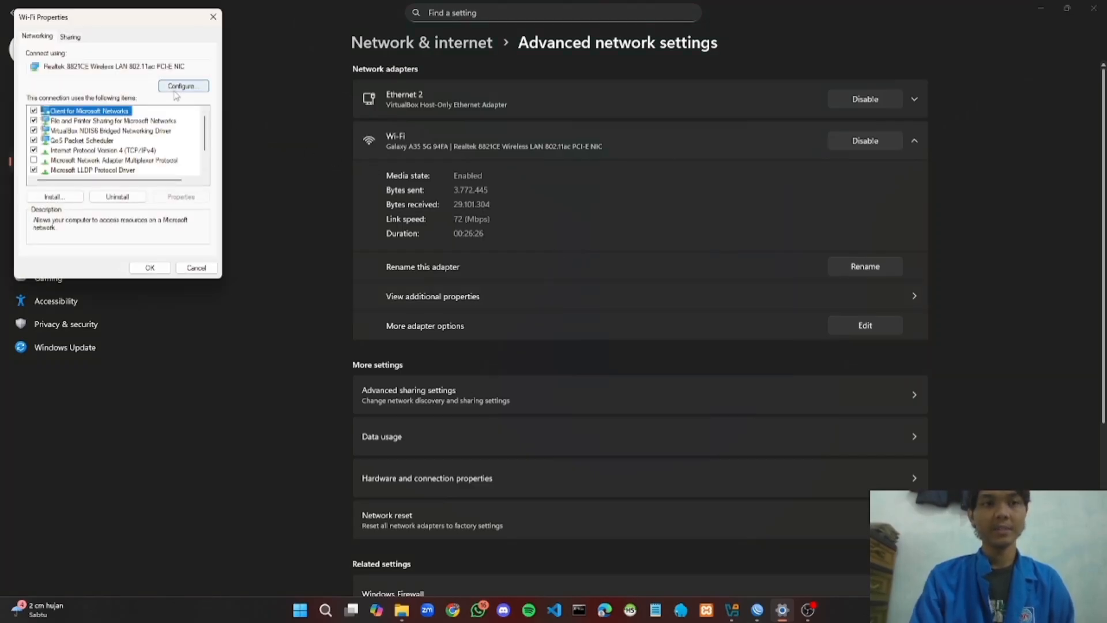
On the Wi-Fi adapter's Sharing options, let other network users share its internet connection
{"action": "left_click", "coordinate": [72, 39]}
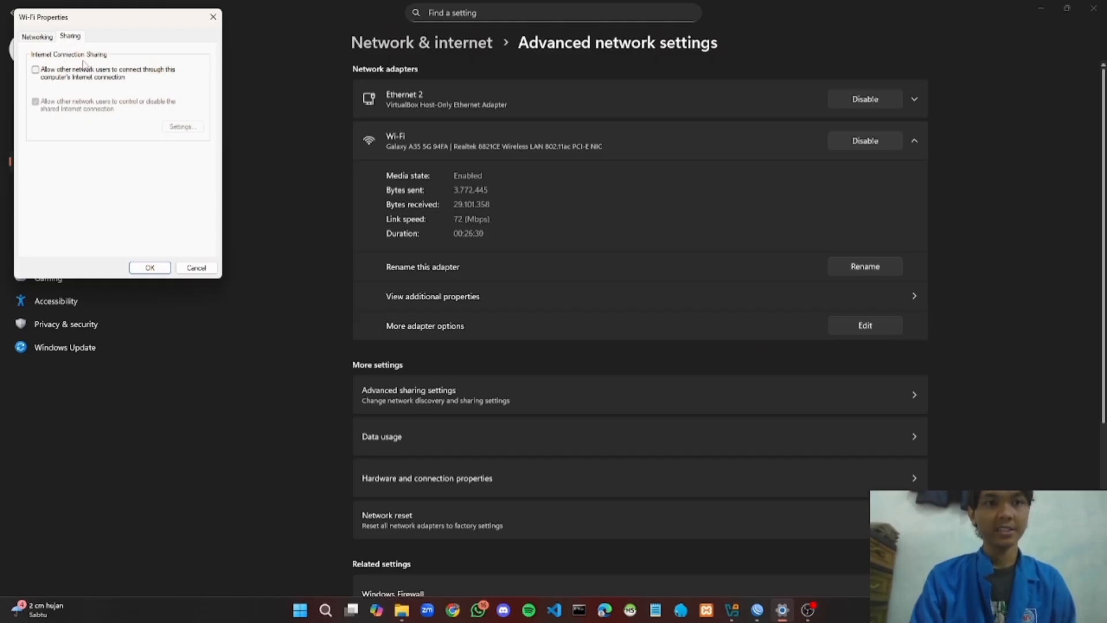
{"action": "left_click", "coordinate": [35, 70]}
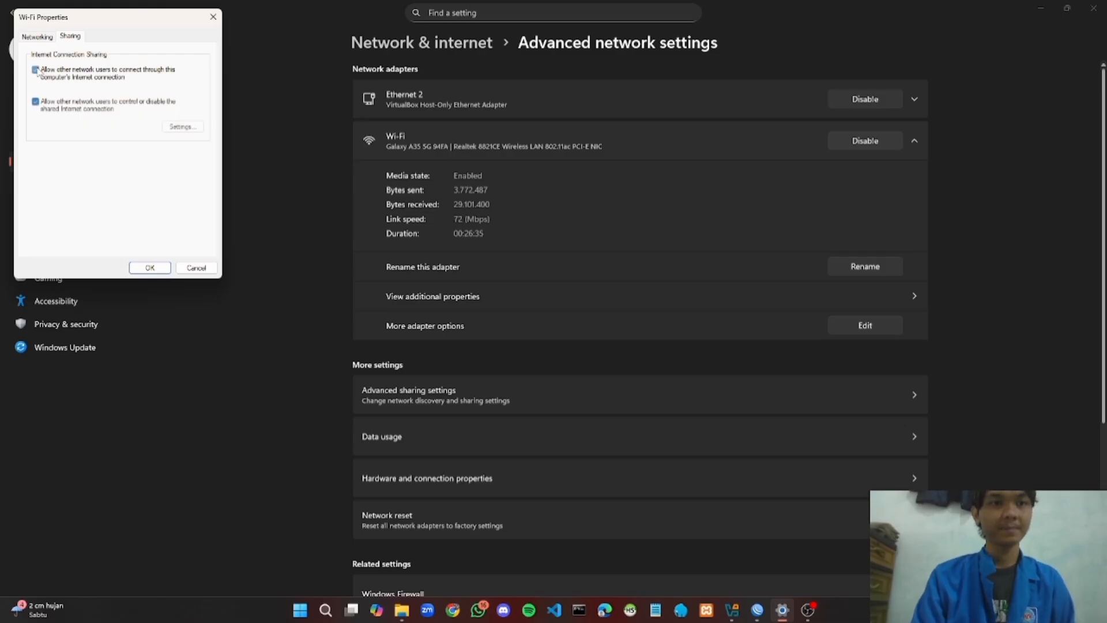
{"action": "left_click", "coordinate": [191, 130]}
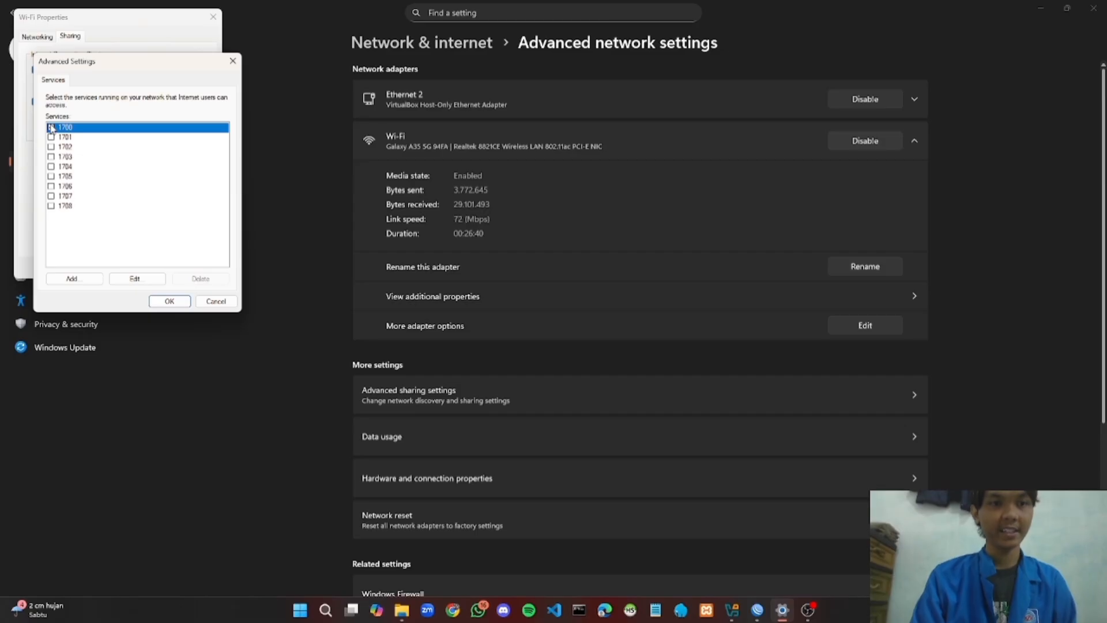
Allow shared services 1700 through 1708 and confirm the Wi-Fi sharing settings
{"action": "left_click", "coordinate": [50, 127]}
{"action": "left_click", "coordinate": [50, 136]}
{"action": "left_click", "coordinate": [51, 146]}
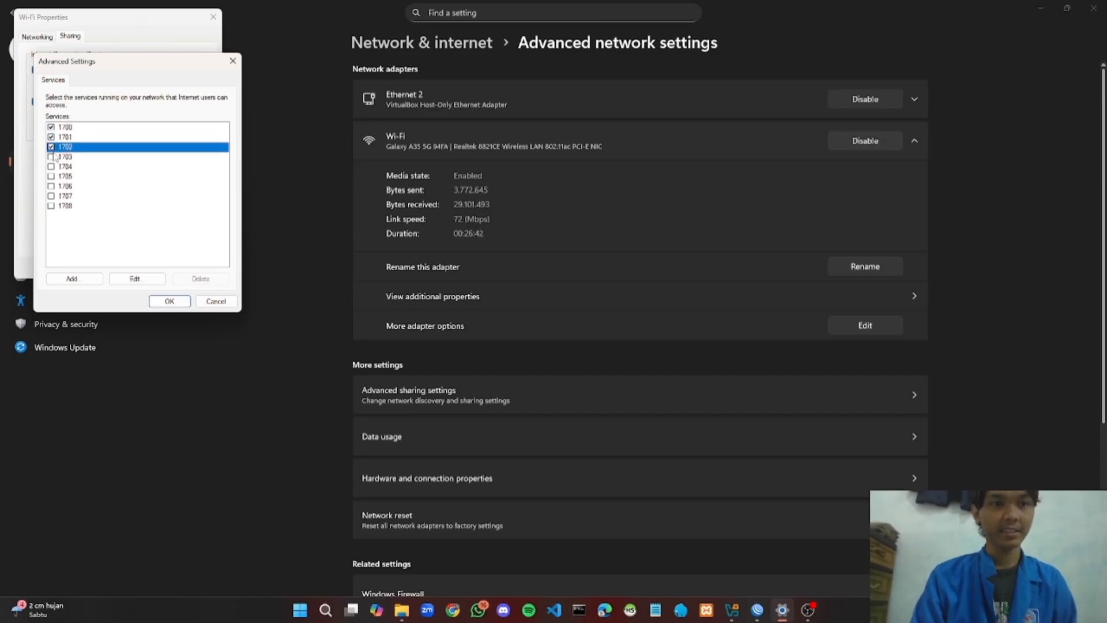
{"action": "left_click", "coordinate": [50, 157]}
{"action": "left_click", "coordinate": [50, 166]}
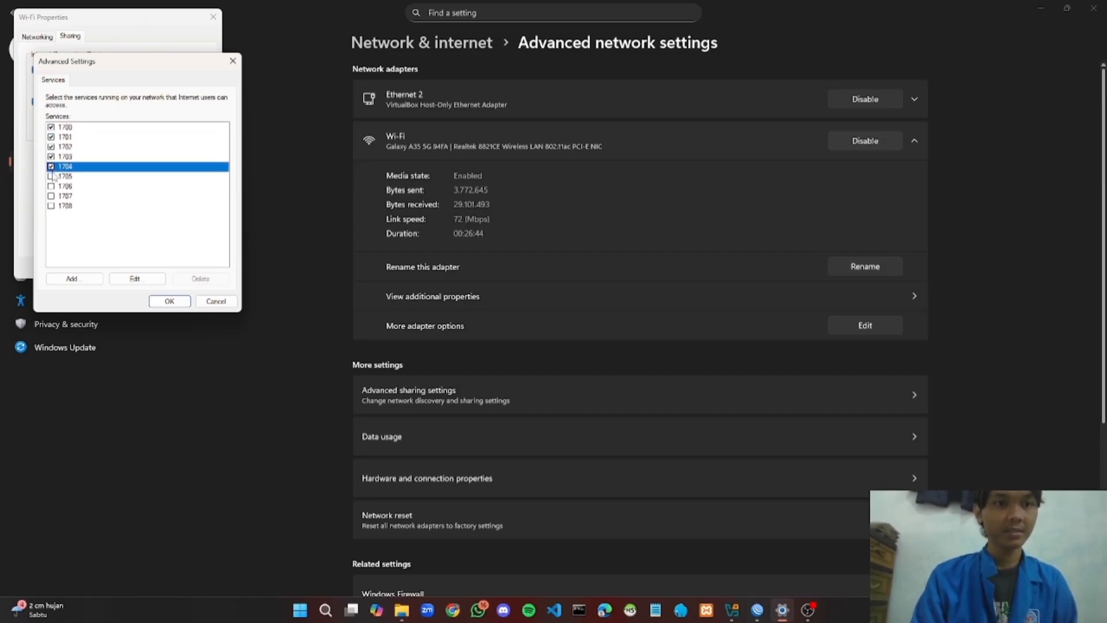
{"action": "left_click", "coordinate": [50, 176]}
{"action": "left_click", "coordinate": [51, 186]}
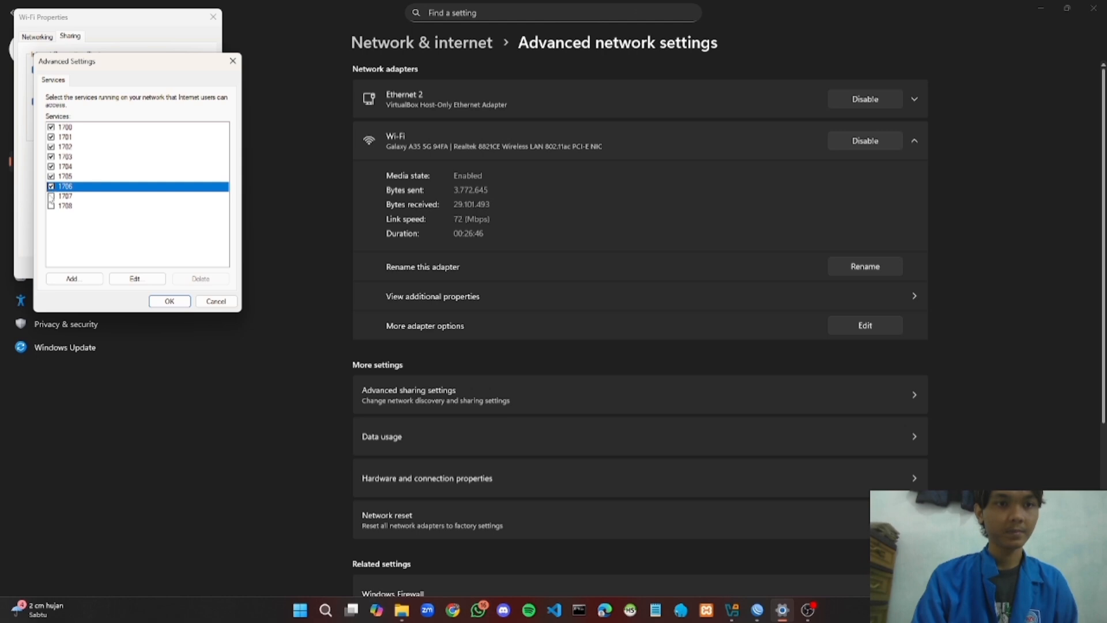
{"action": "left_click", "coordinate": [50, 196]}
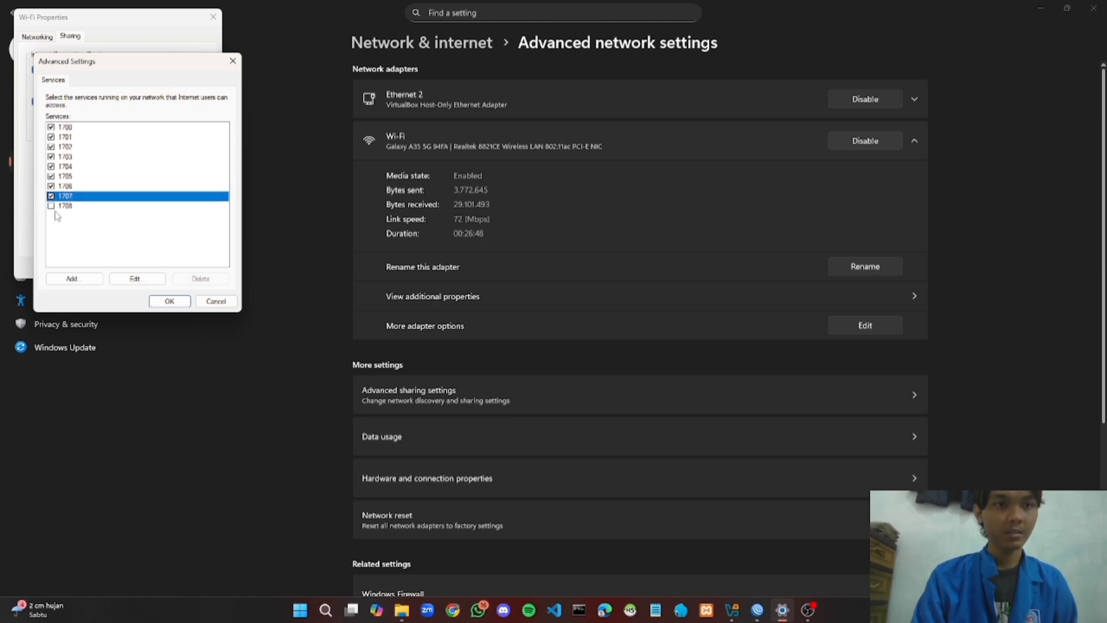
{"action": "left_click", "coordinate": [51, 206]}
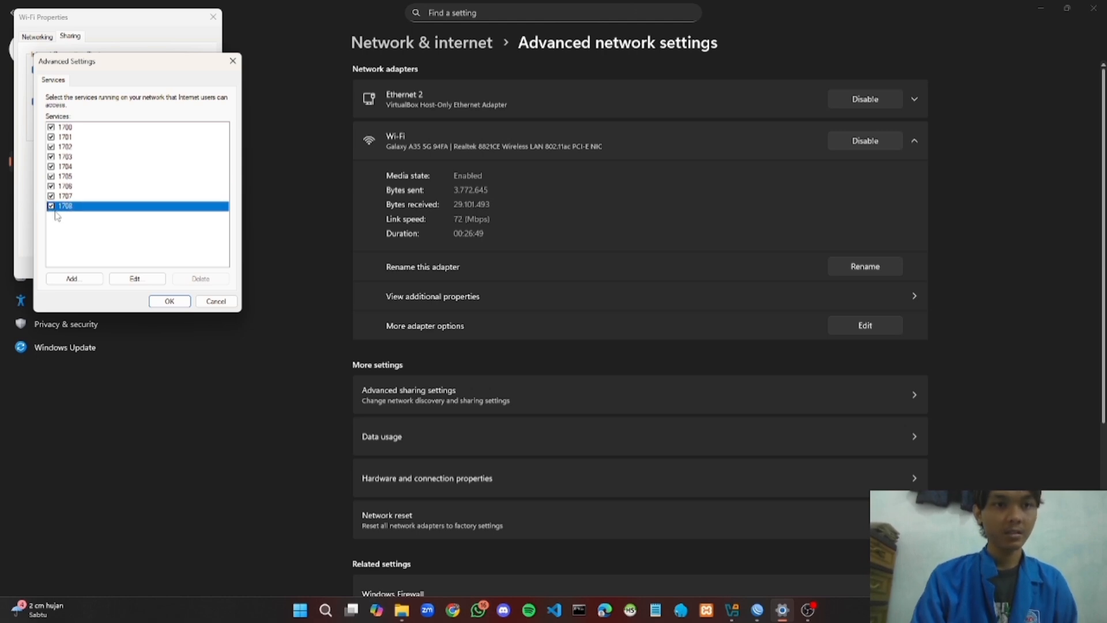
{"action": "left_click", "coordinate": [169, 301]}
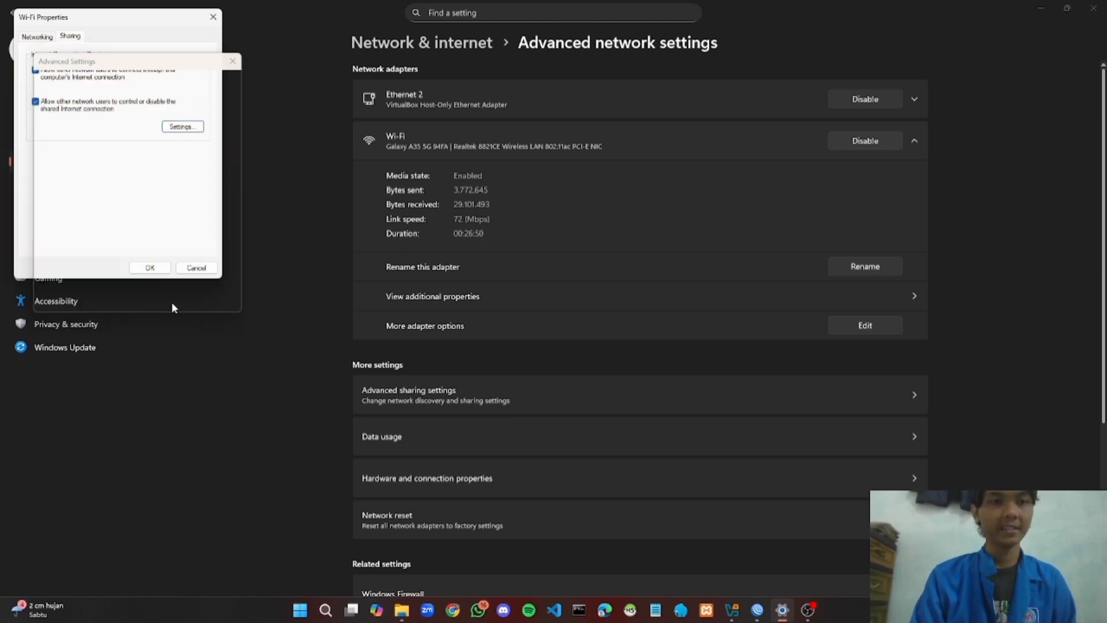
{"action": "left_click", "coordinate": [149, 269]}
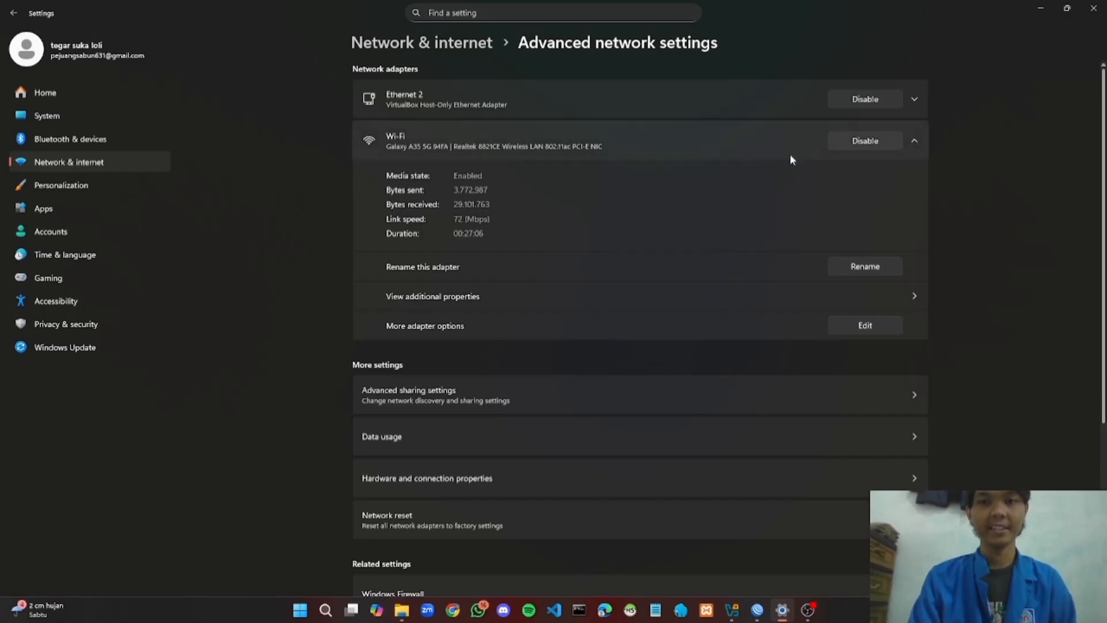
Check Ethernet 2's IPv4 settings (192.168.137.1, mask 255.255.255.0), then return to VirtualBox Manager
{"action": "left_click", "coordinate": [913, 103]}
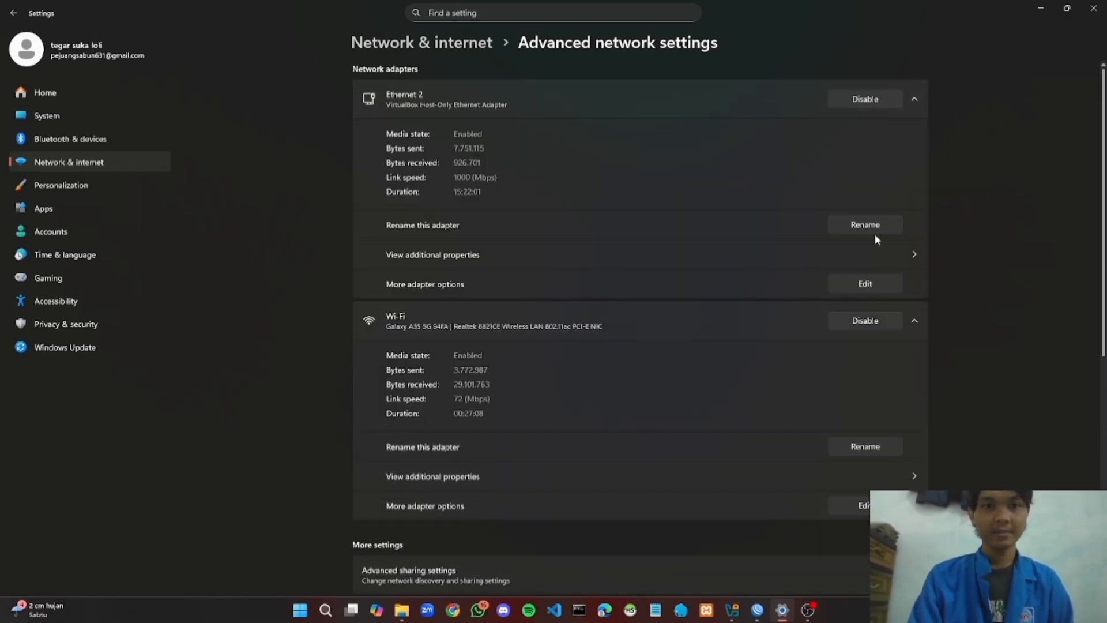
{"action": "left_click", "coordinate": [868, 284]}
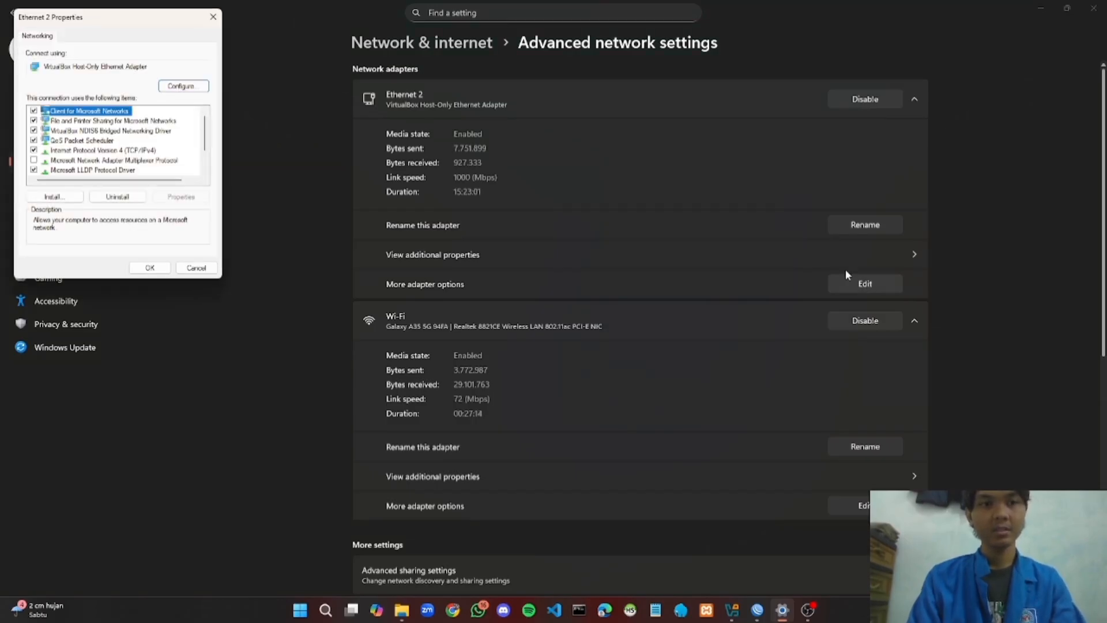
{"action": "double_click", "coordinate": [127, 151]}
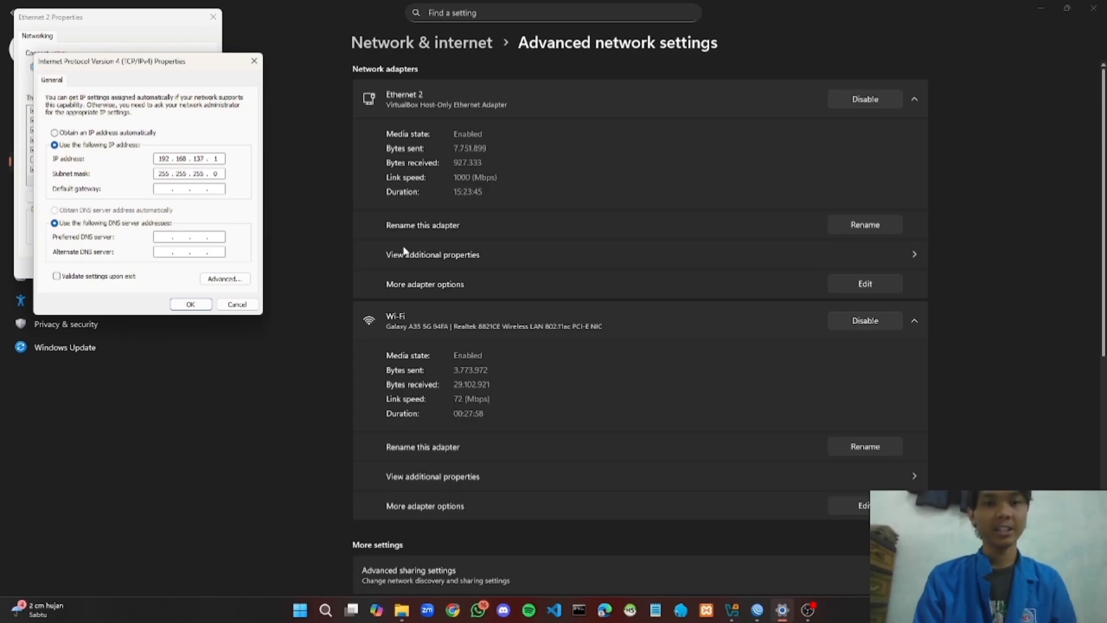
{"action": "mouse_move", "coordinate": [732, 610]}
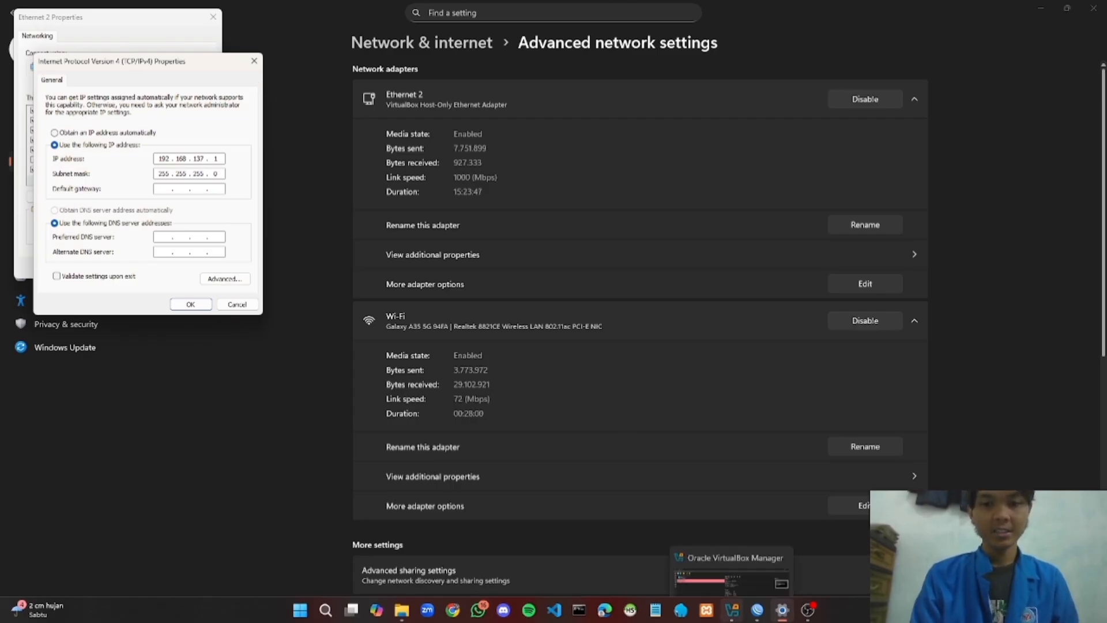
{"action": "left_click", "coordinate": [729, 548]}
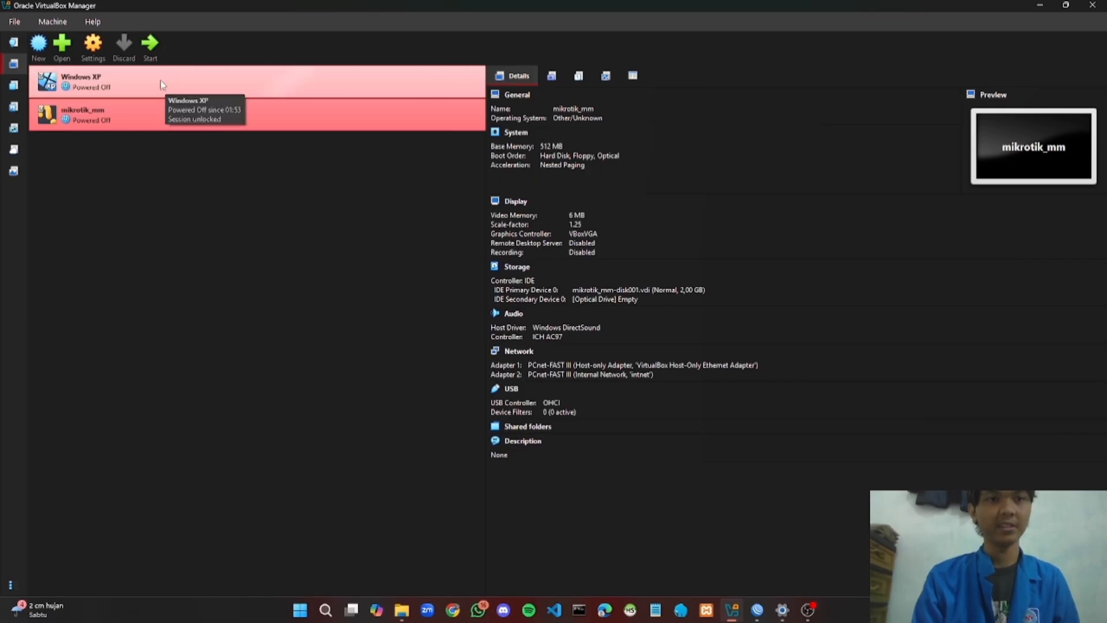
Start the mikrotik_mm VM and let it boot to the MikroTik 5.21 login prompt
{"action": "left_click", "coordinate": [150, 56]}
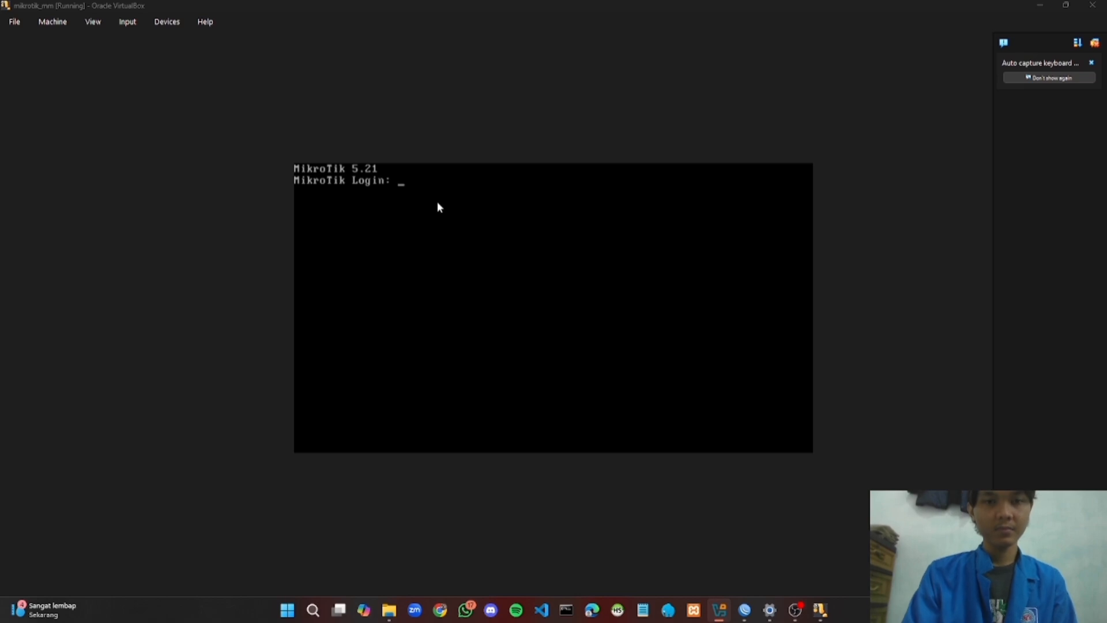
Log in to the MikroTik console as admin with an empty password and dismiss the software-key notice
{"action": "left_click", "coordinate": [400, 192]}
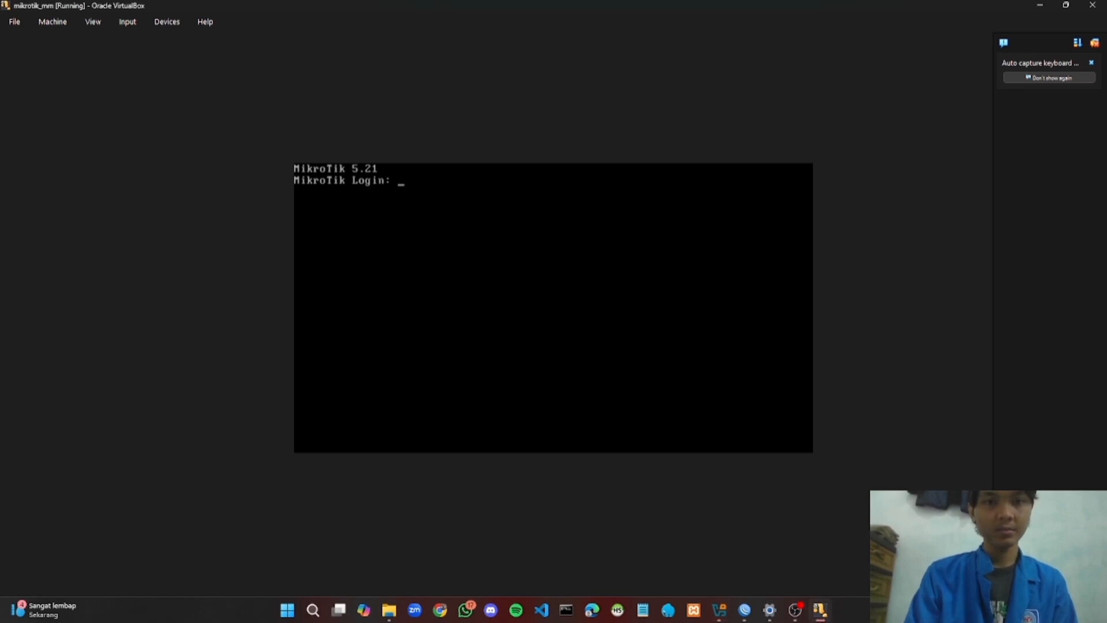
{"action": "type", "text": "admin"}
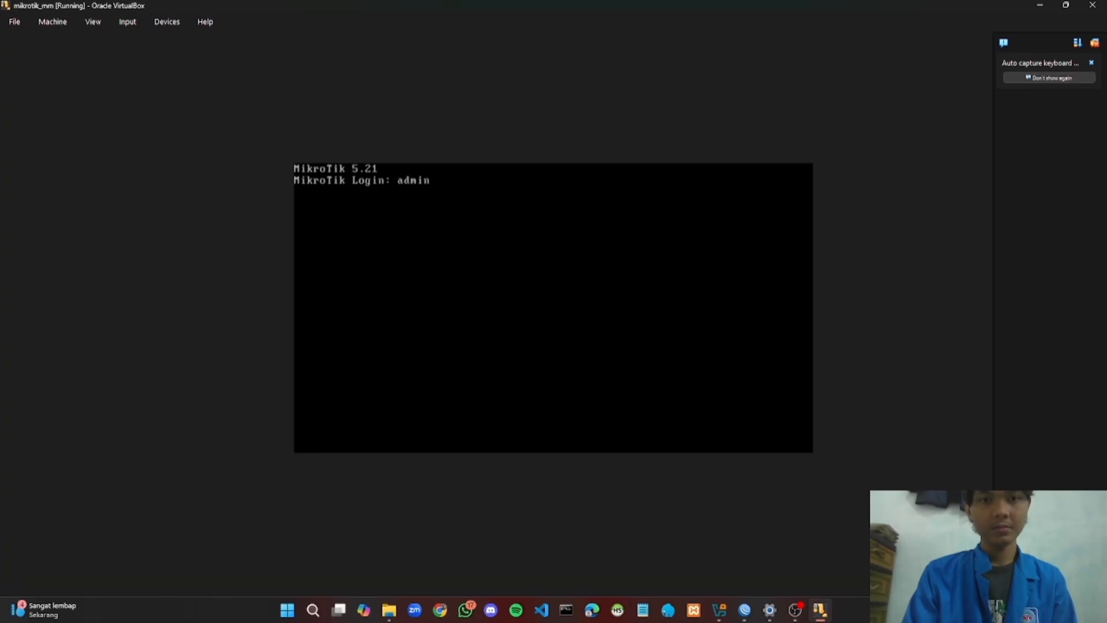
{"action": "key", "text": "Return"}
{"action": "key", "text": "Return"}
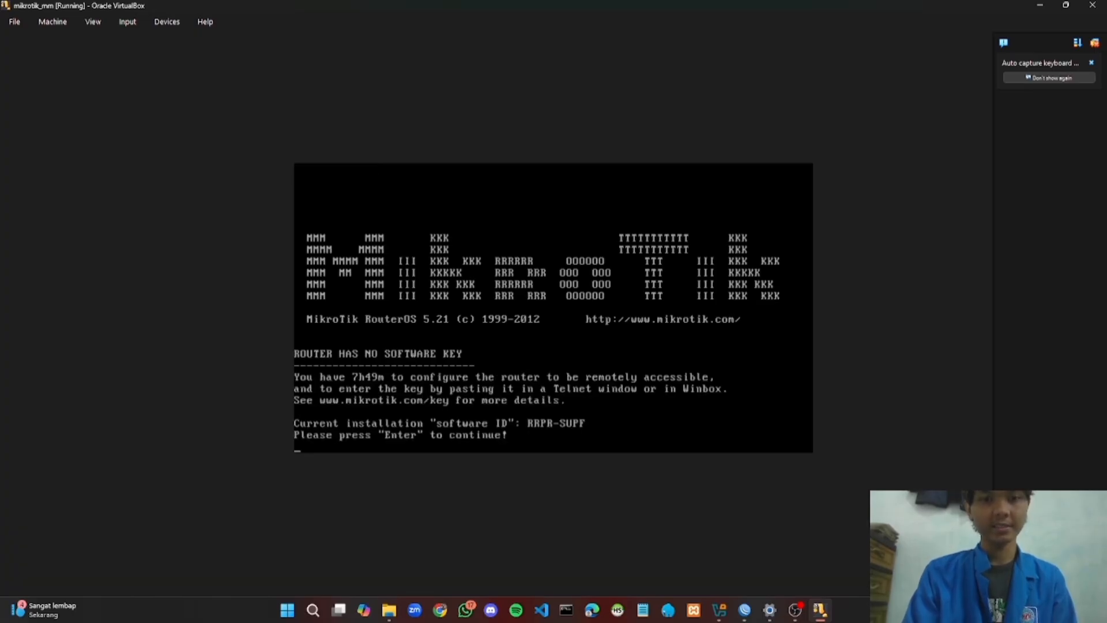
{"action": "key", "text": "Return"}
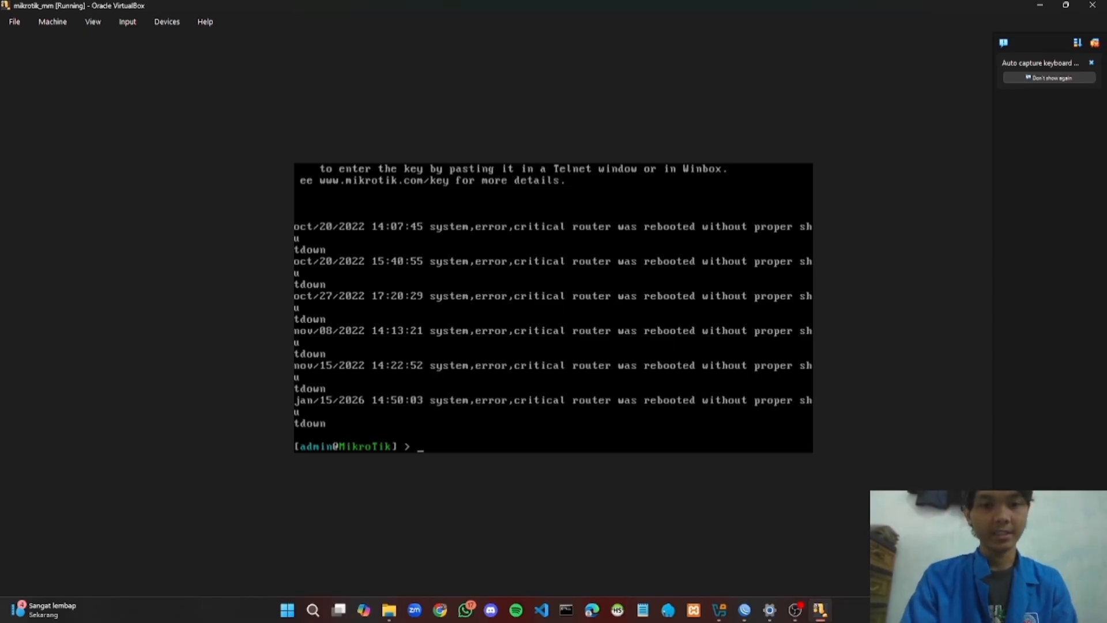
Run 'system reset-configuration no-default=yes skip-backup=yes' and confirm the reset with y
{"action": "type", "text": "sys"}
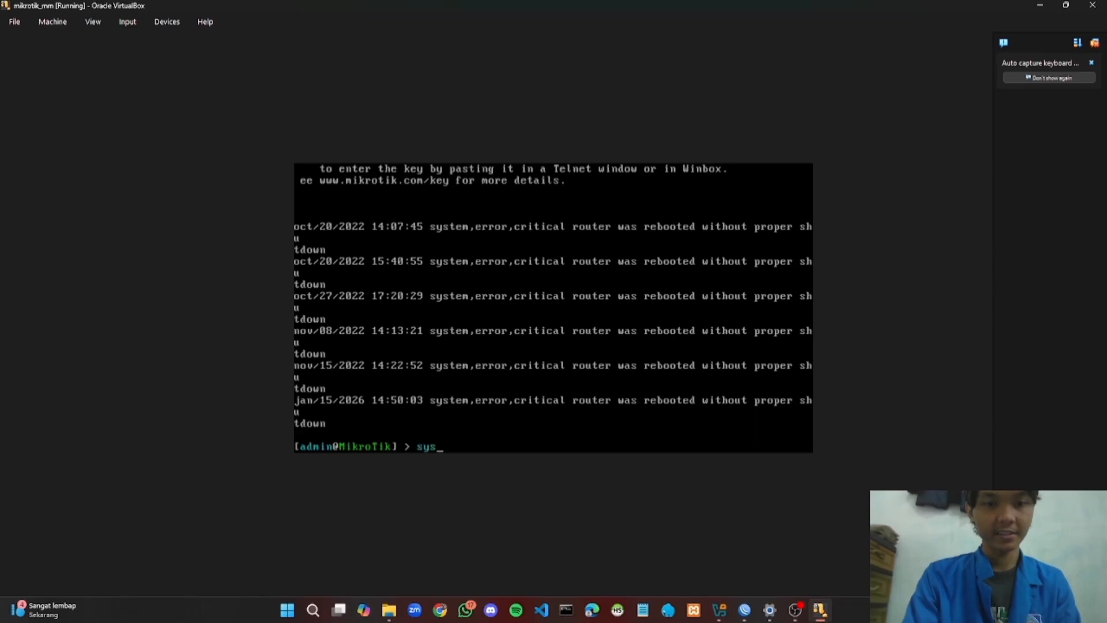
{"action": "type", "text": "tem "}
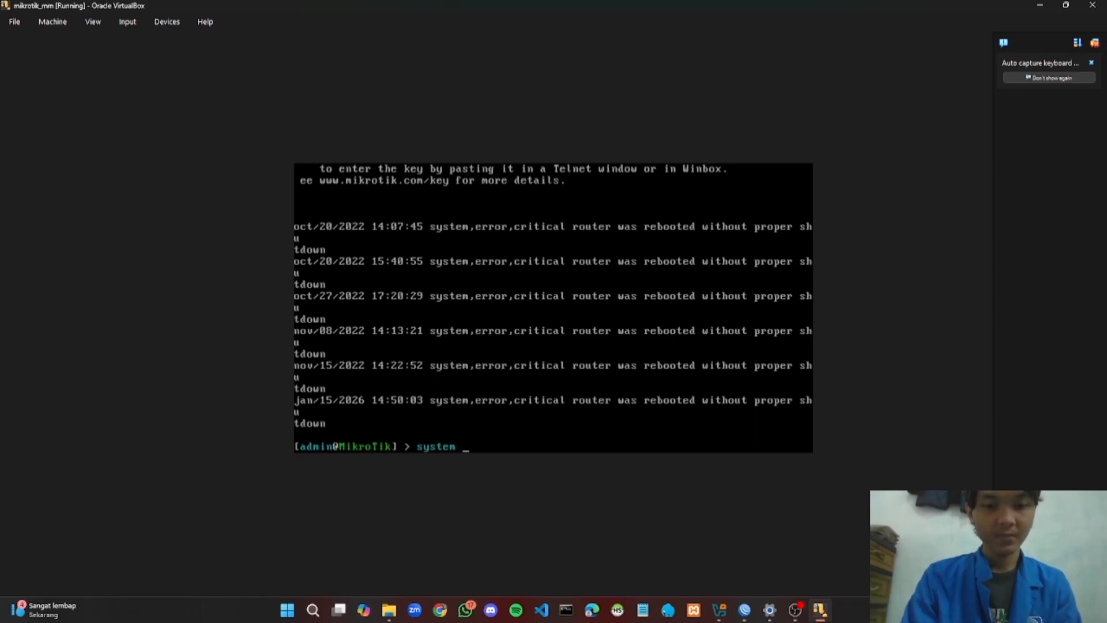
{"action": "type", "text": "reset"}
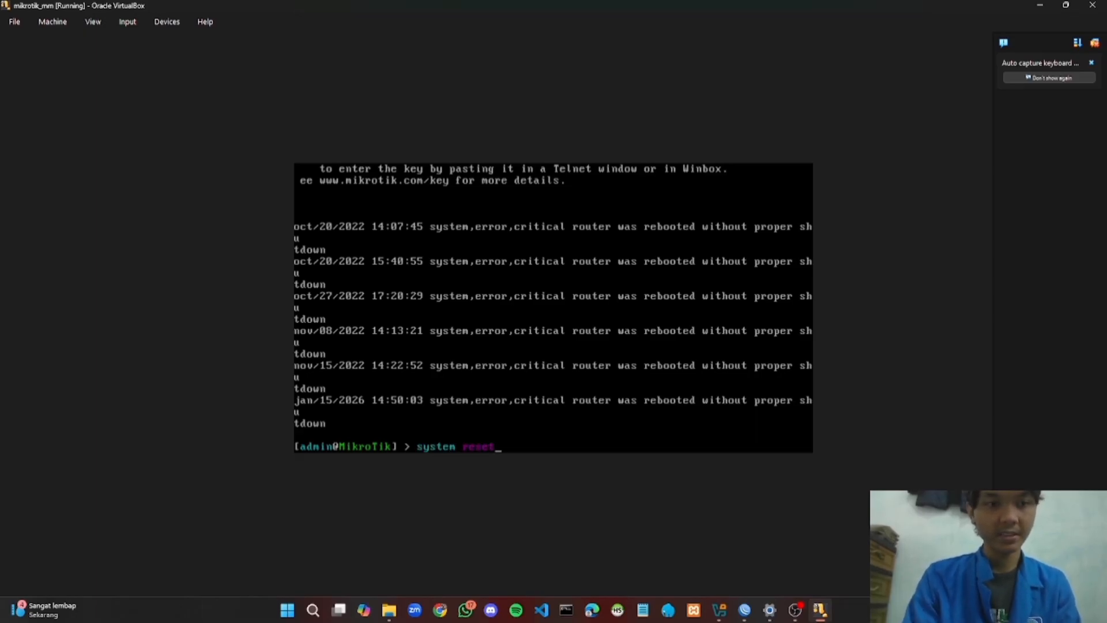
{"action": "type", "text": "-conf"}
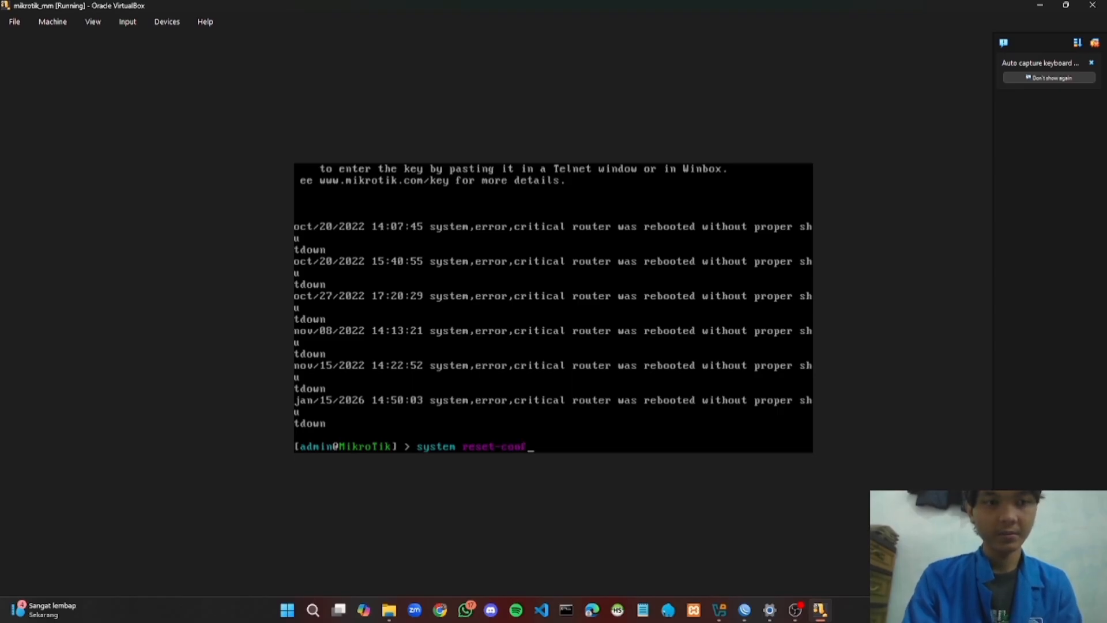
{"action": "type", "text": "igura"}
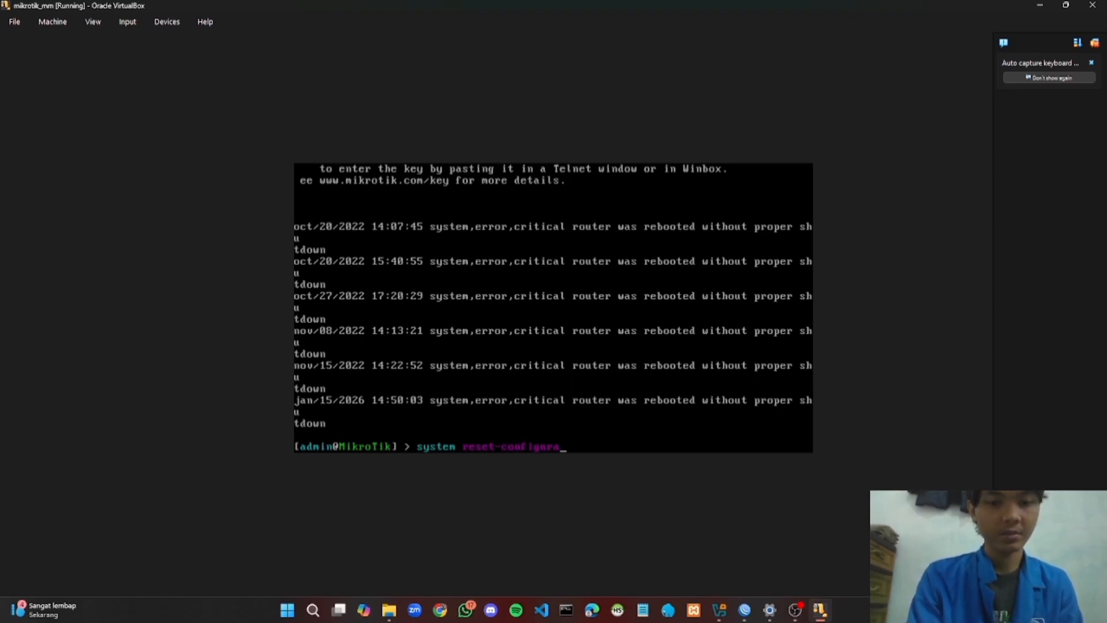
{"action": "type", "text": "tion "}
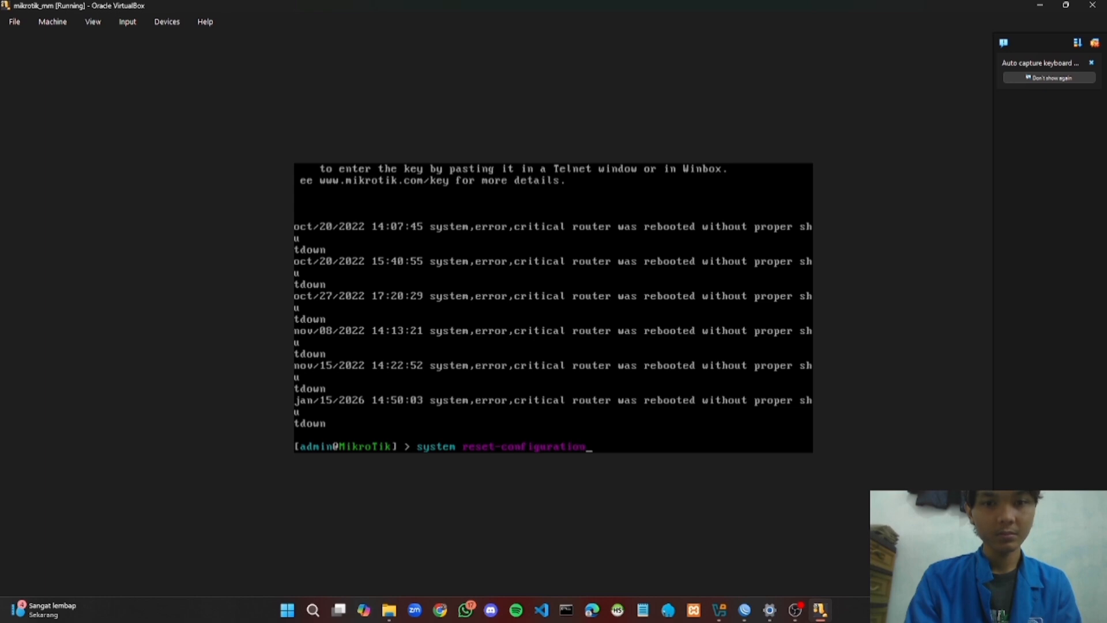
{"action": "type", "text": "no-"}
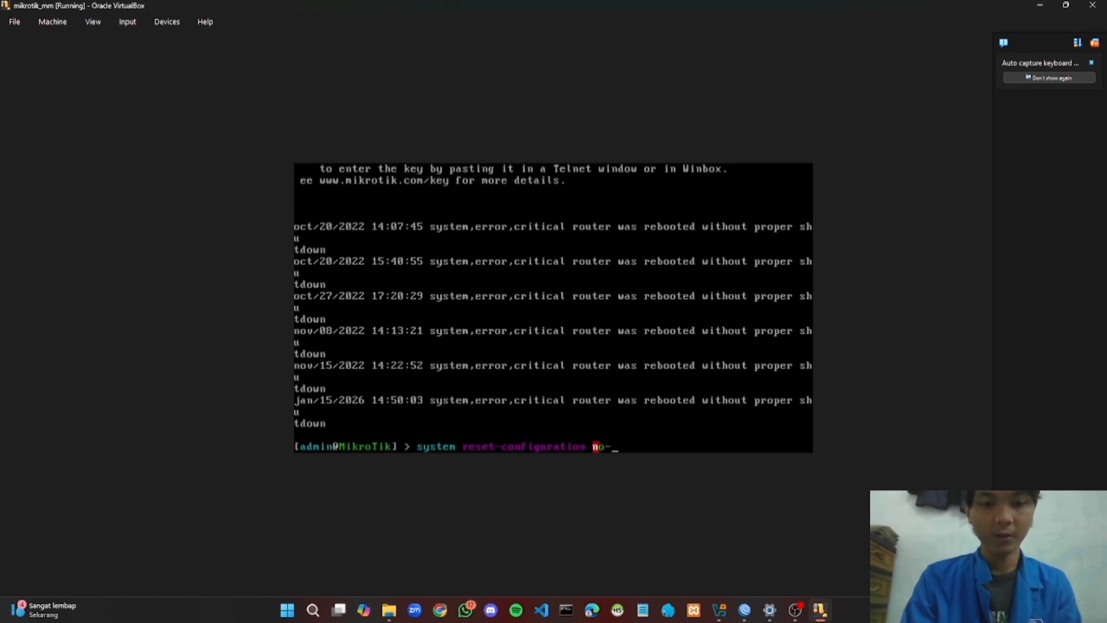
{"action": "type", "text": "default"}
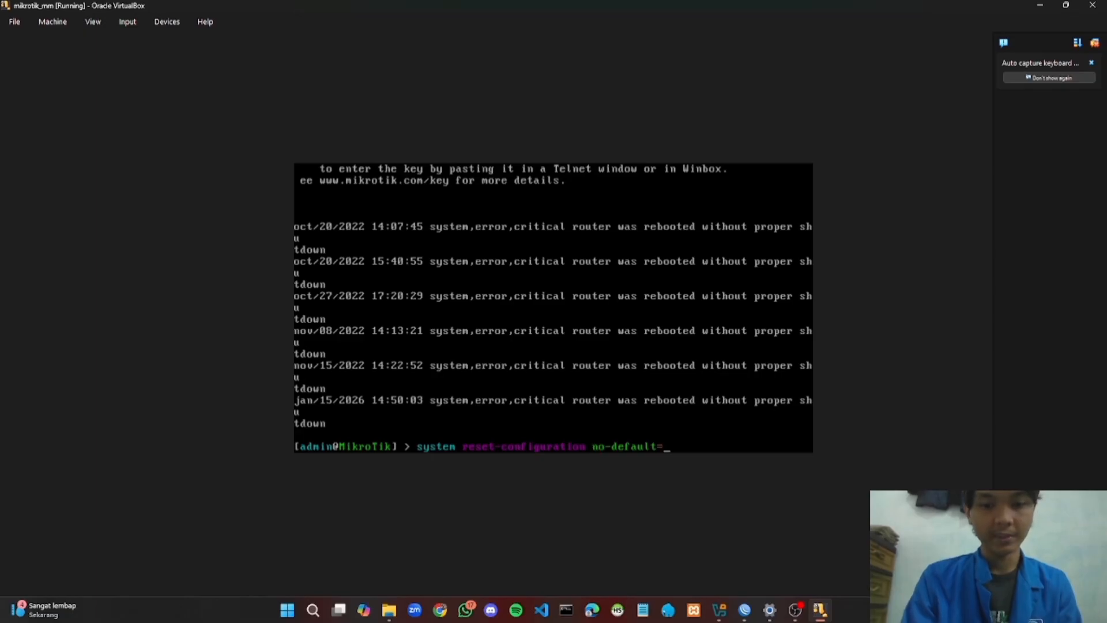
{"action": "type", "text": "=yes"}
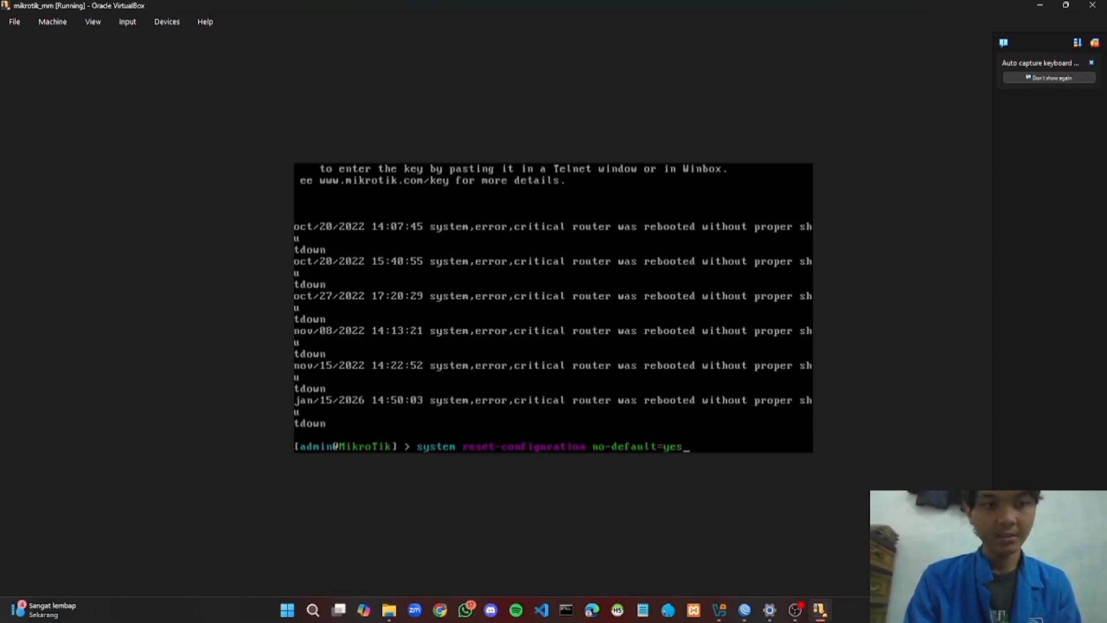
{"action": "type", "text": " skip"}
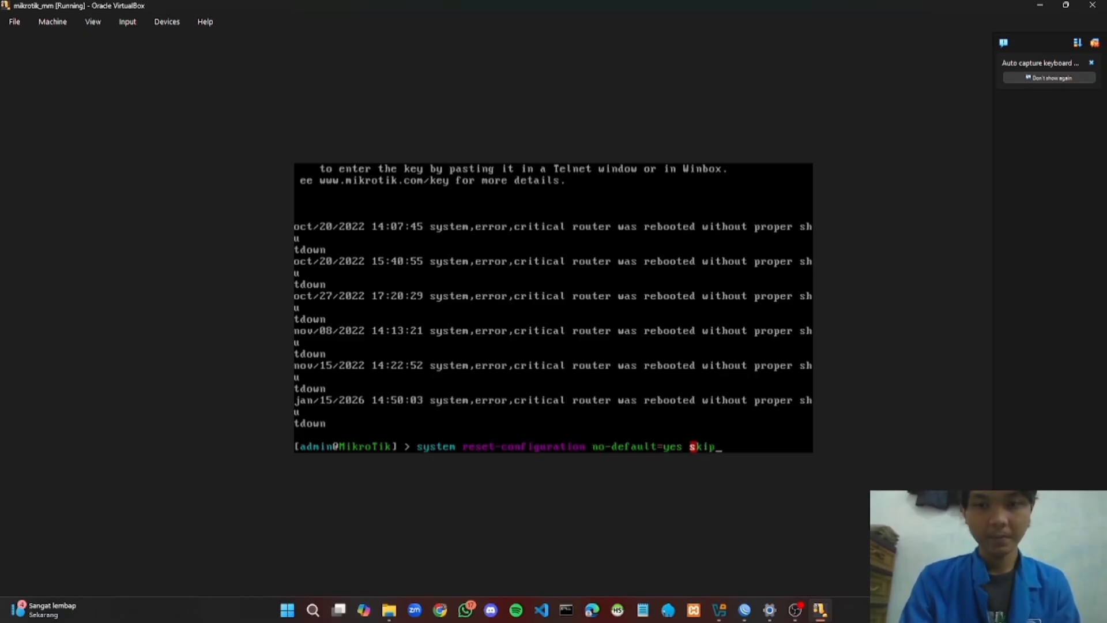
{"action": "type", "text": "-bac"}
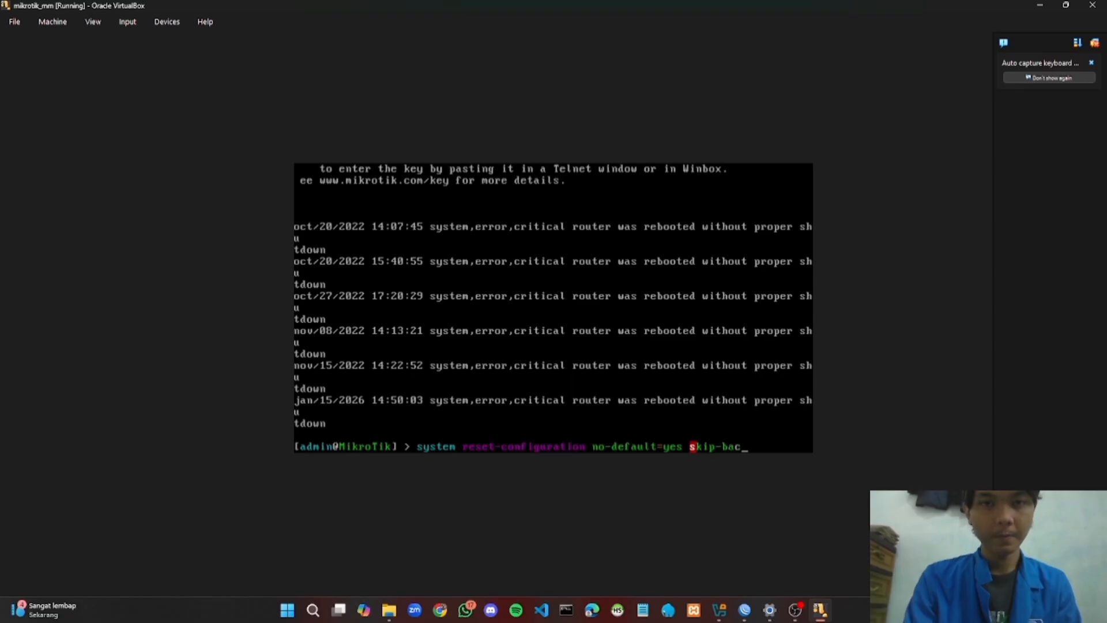
{"action": "type", "text": "kup"}
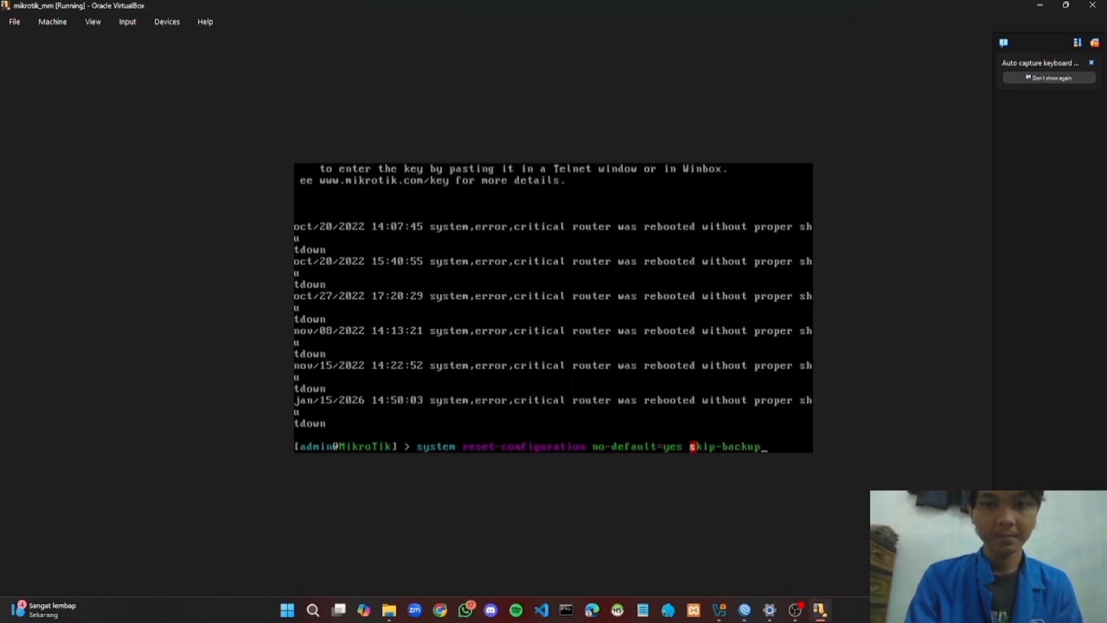
{"action": "type", "text": "=yes"}
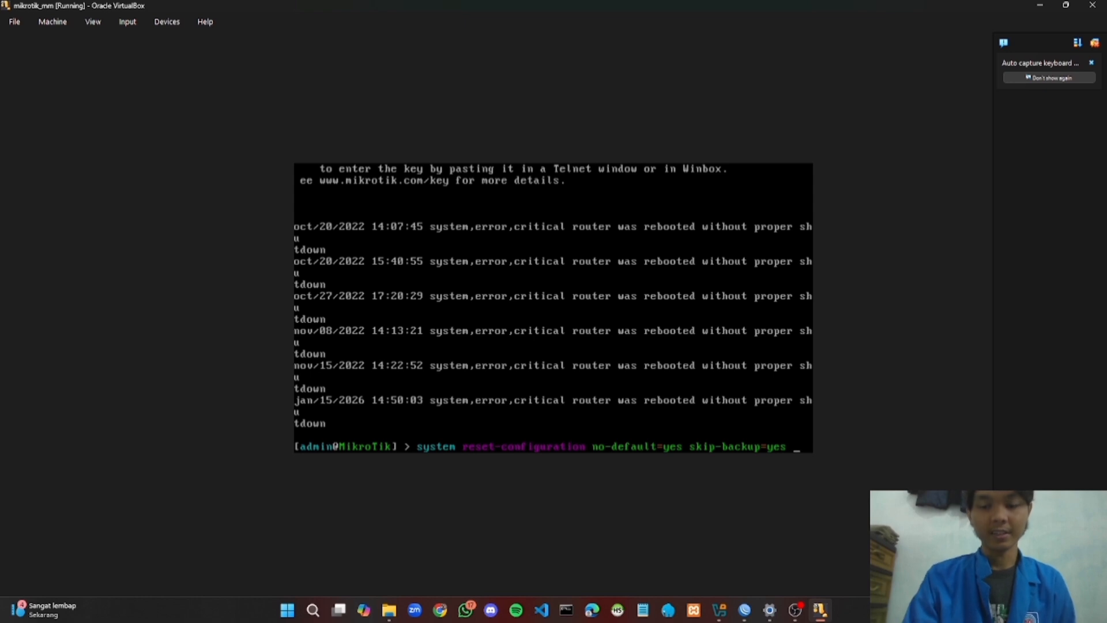
{"action": "key", "text": "Return"}
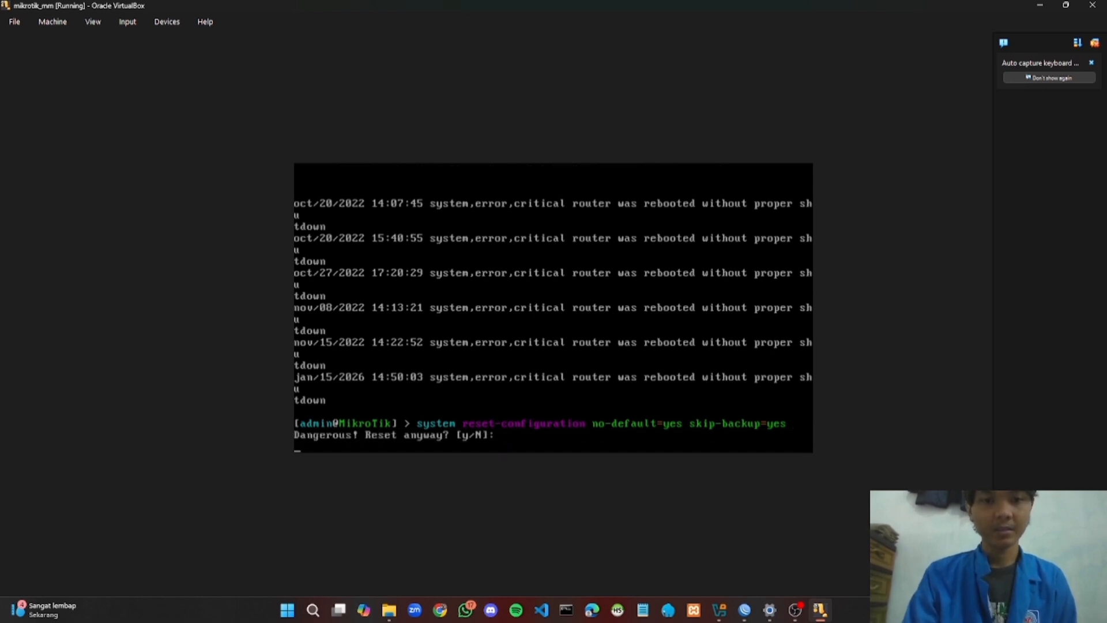
{"action": "type", "text": "y"}
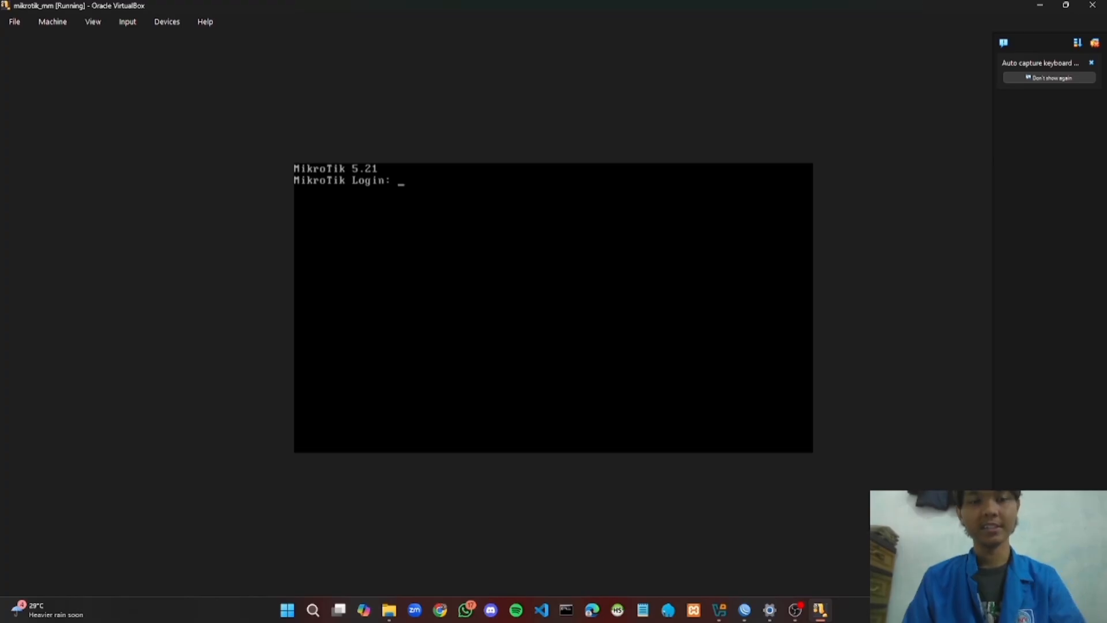
Log back in as admin and add address 192.168.137.2/24 on interface ether1
{"action": "type", "text": "adm"}
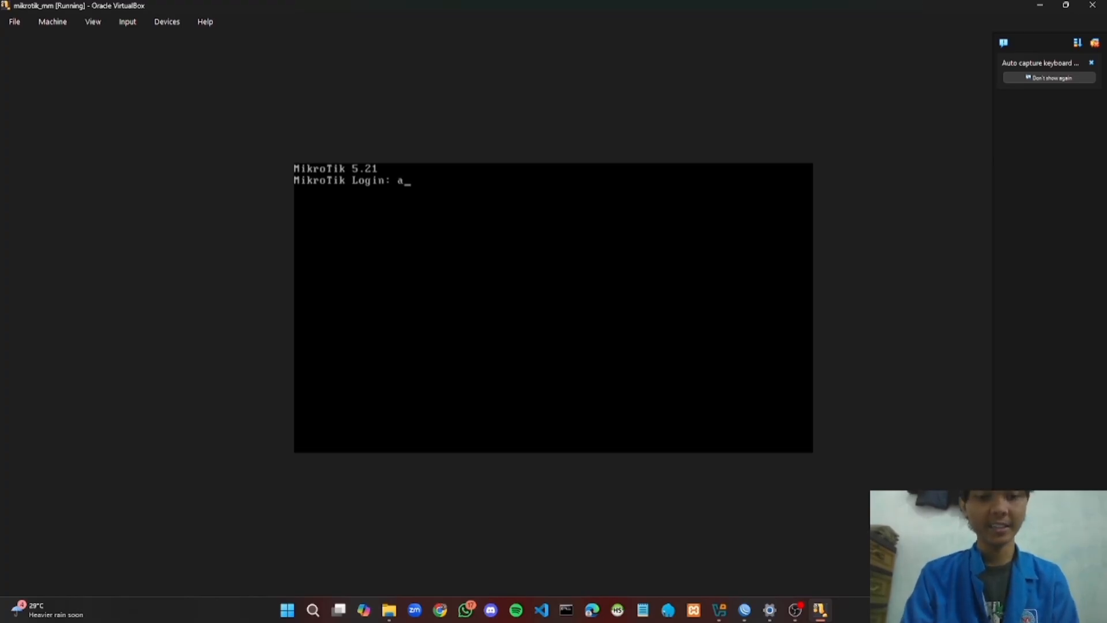
{"action": "type", "text": "in"}
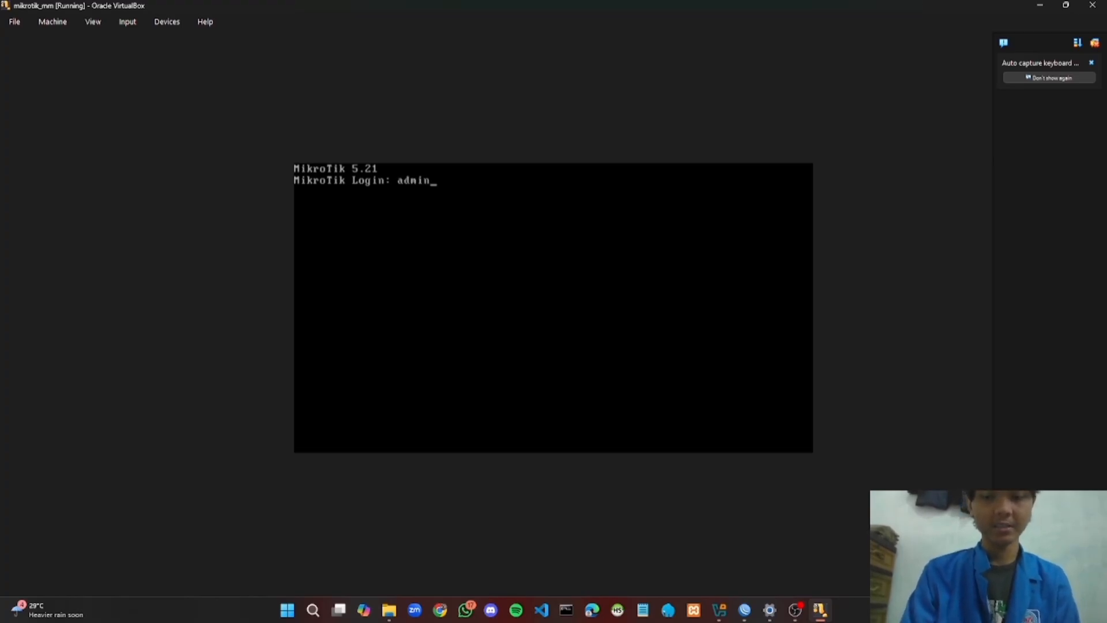
{"action": "key", "text": "Return"}
{"action": "key", "text": "Return"}
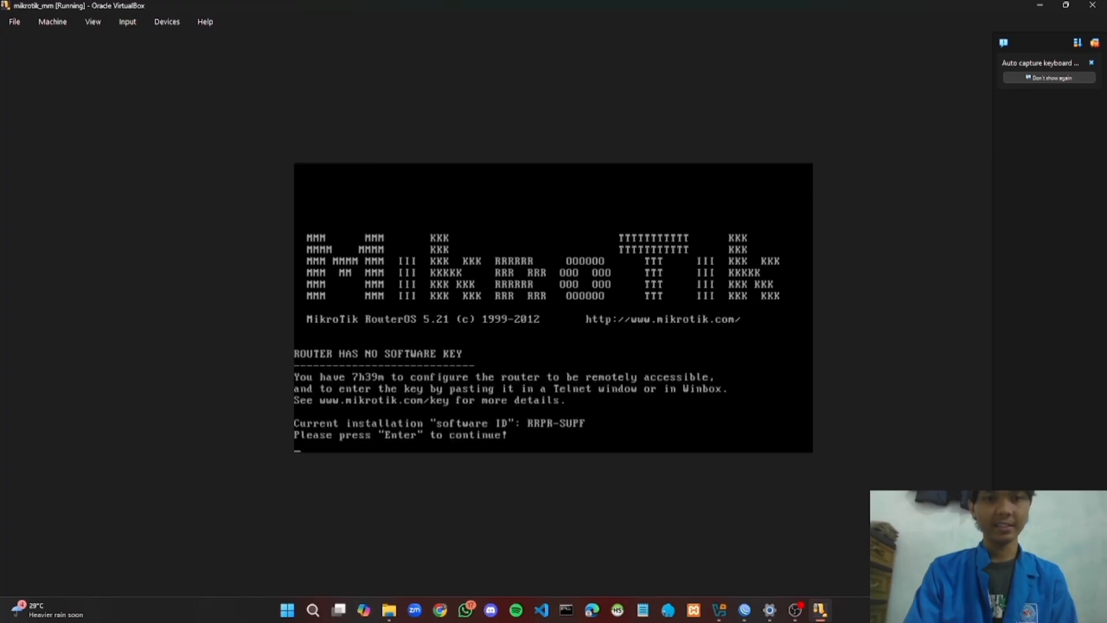
{"action": "key", "text": "Return"}
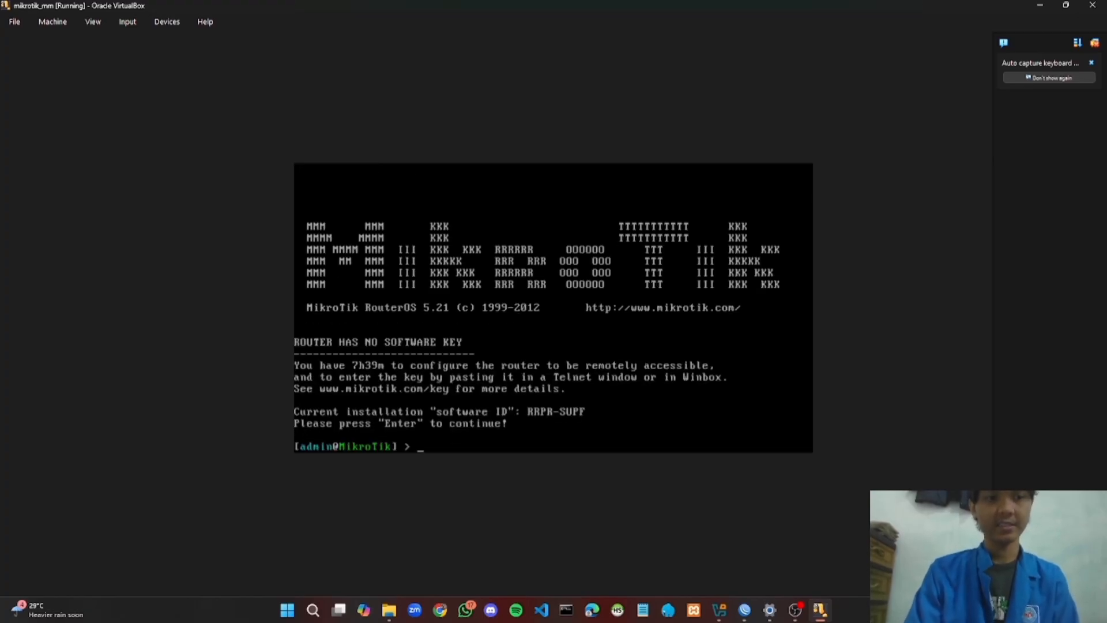
{"action": "type", "text": "ip ad"}
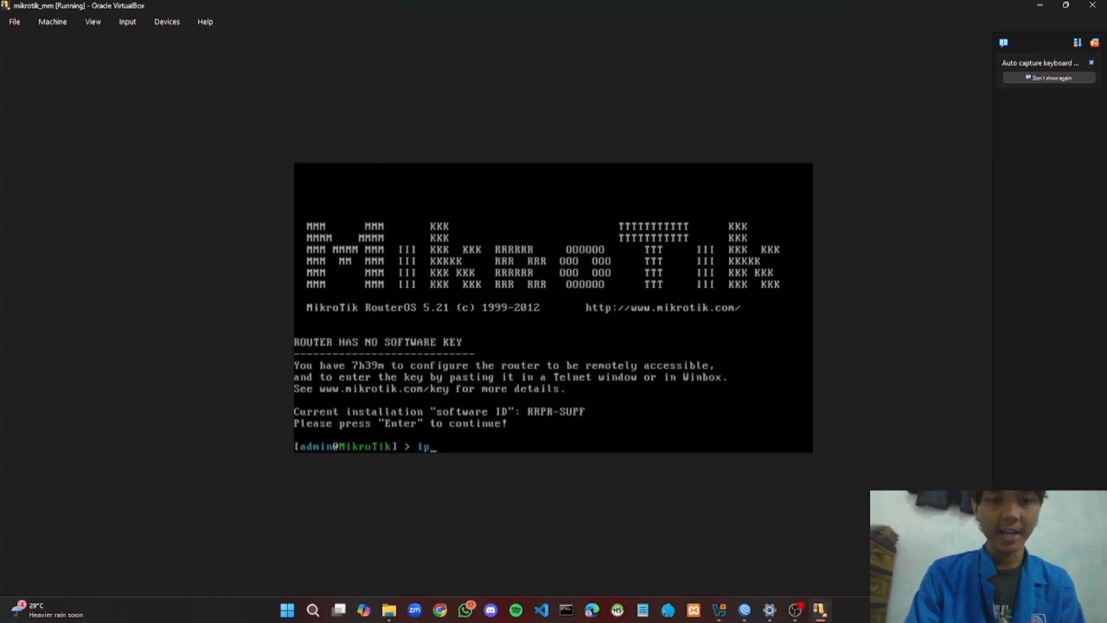
{"action": "type", "text": "dre"}
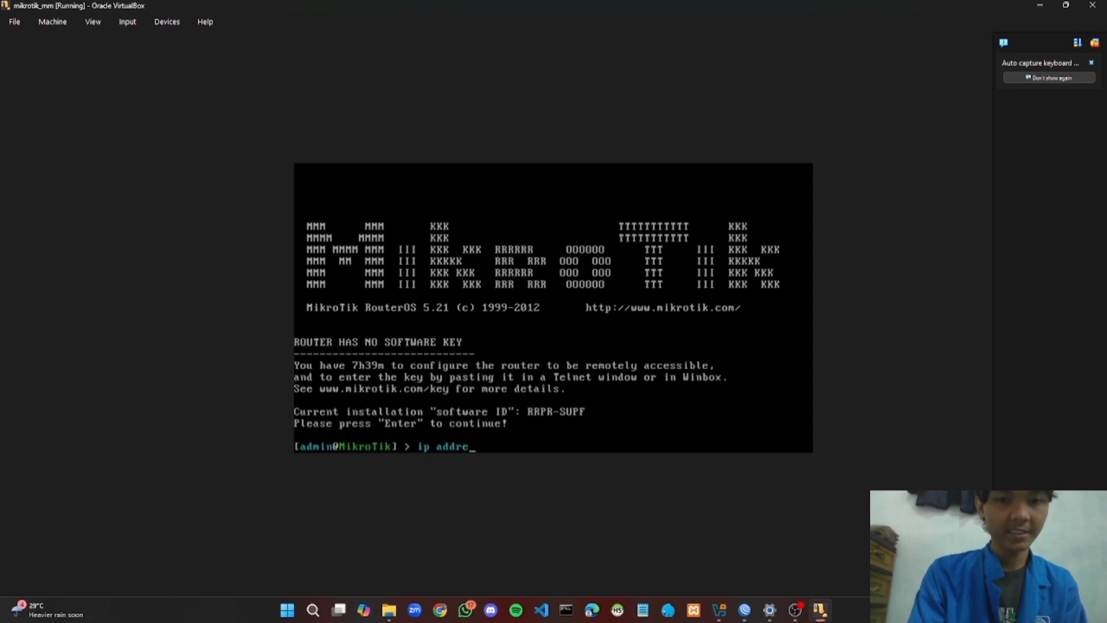
{"action": "type", "text": "ss add"}
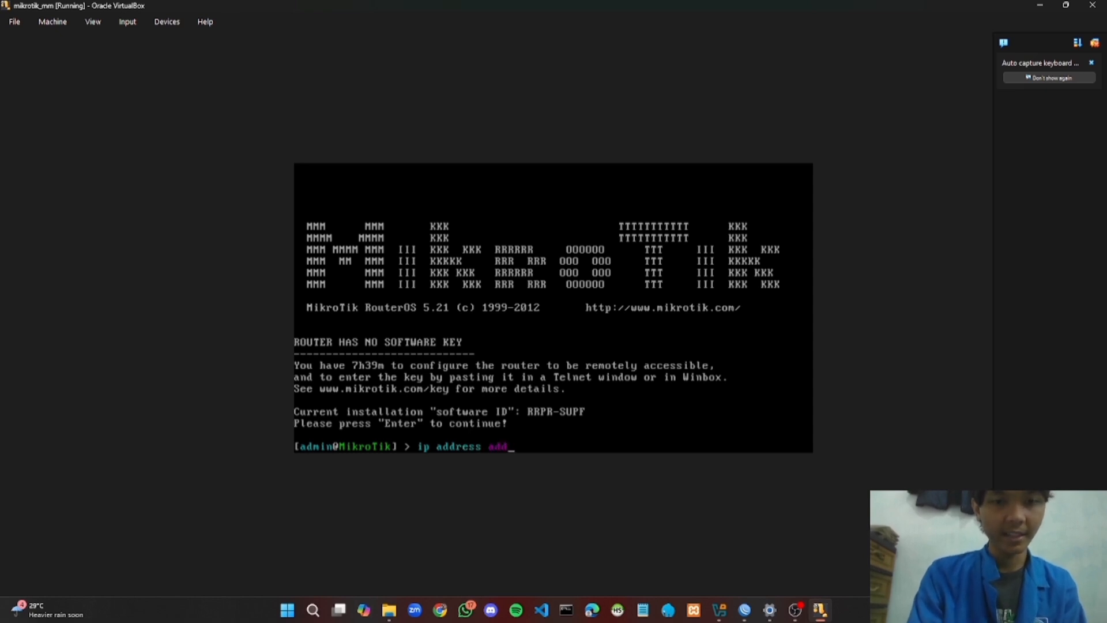
{"action": "type", "text": " address"}
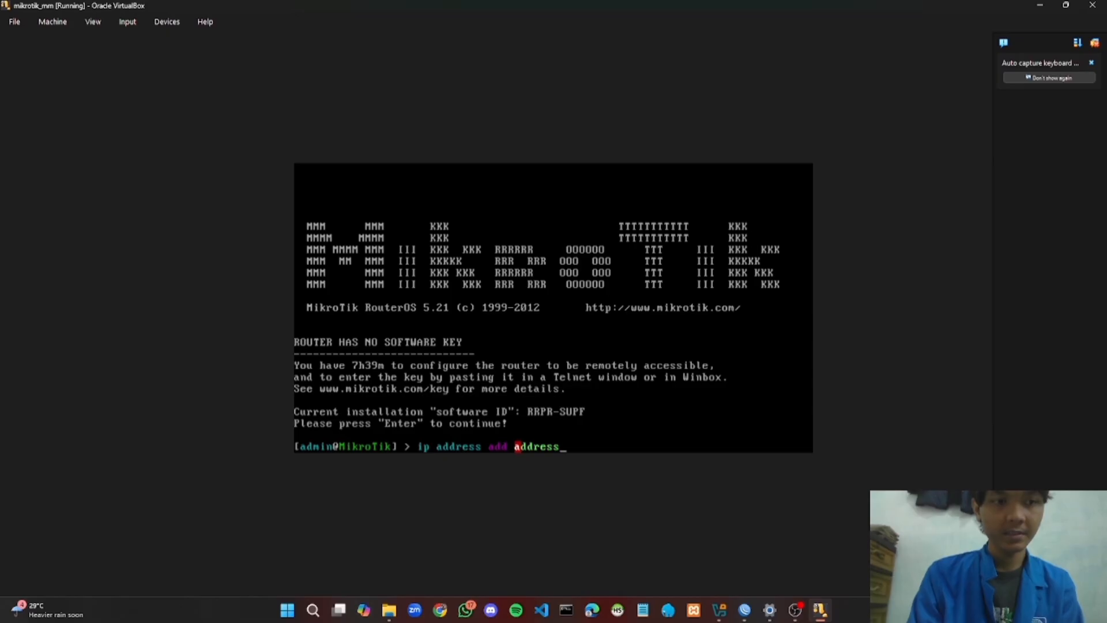
{"action": "type", "text": "=192"}
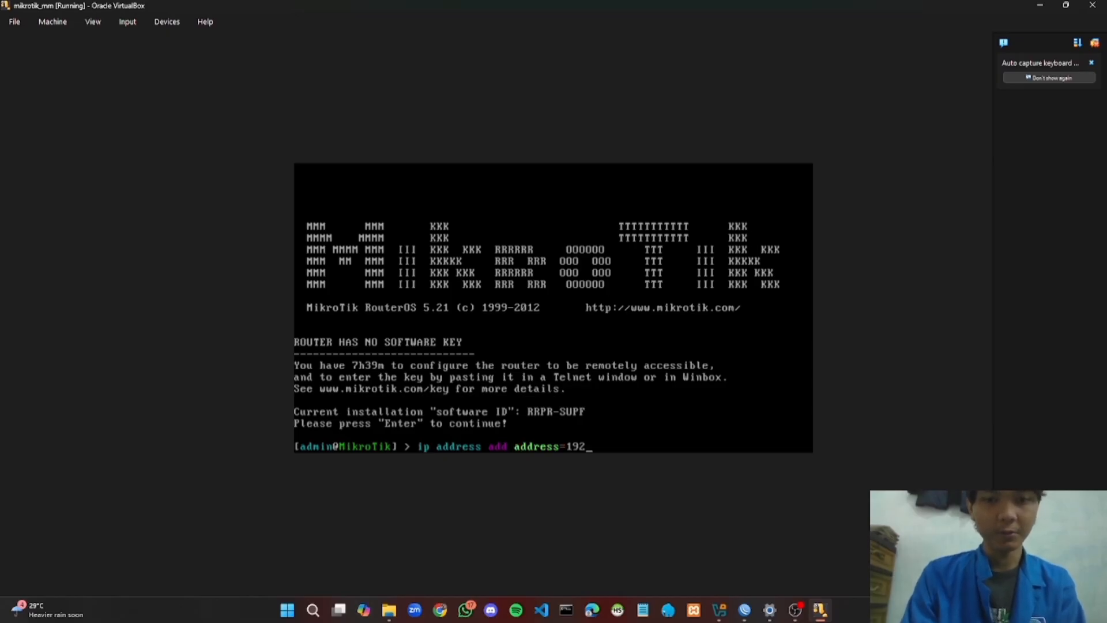
{"action": "type", "text": ".168."}
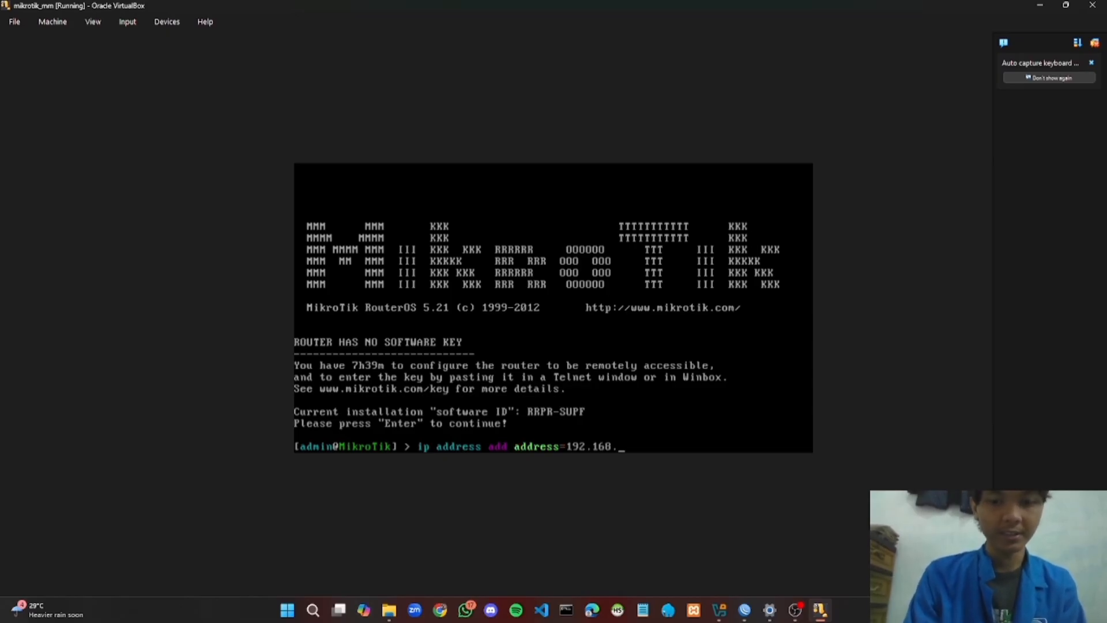
{"action": "type", "text": "137"}
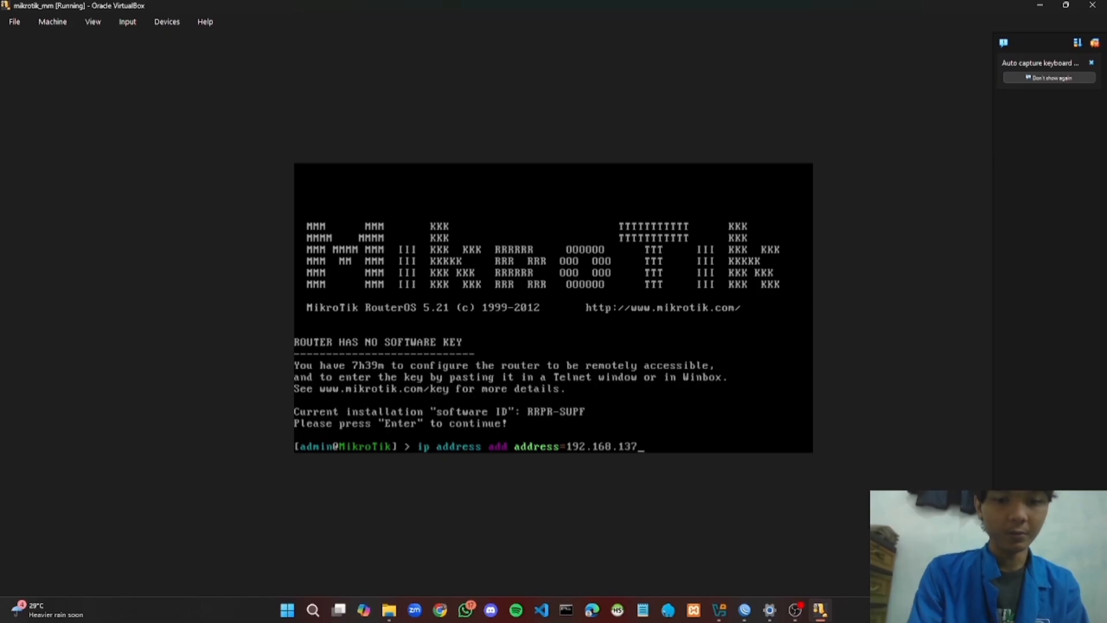
{"action": "type", "text": ".2/24"}
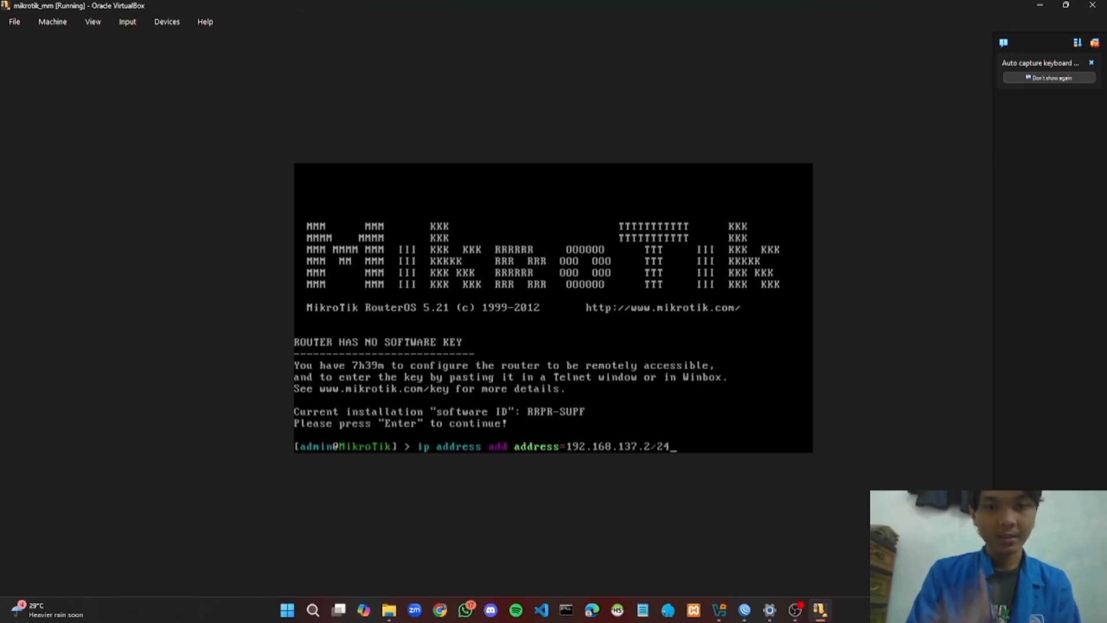
{"action": "type", "text": " Inter"}
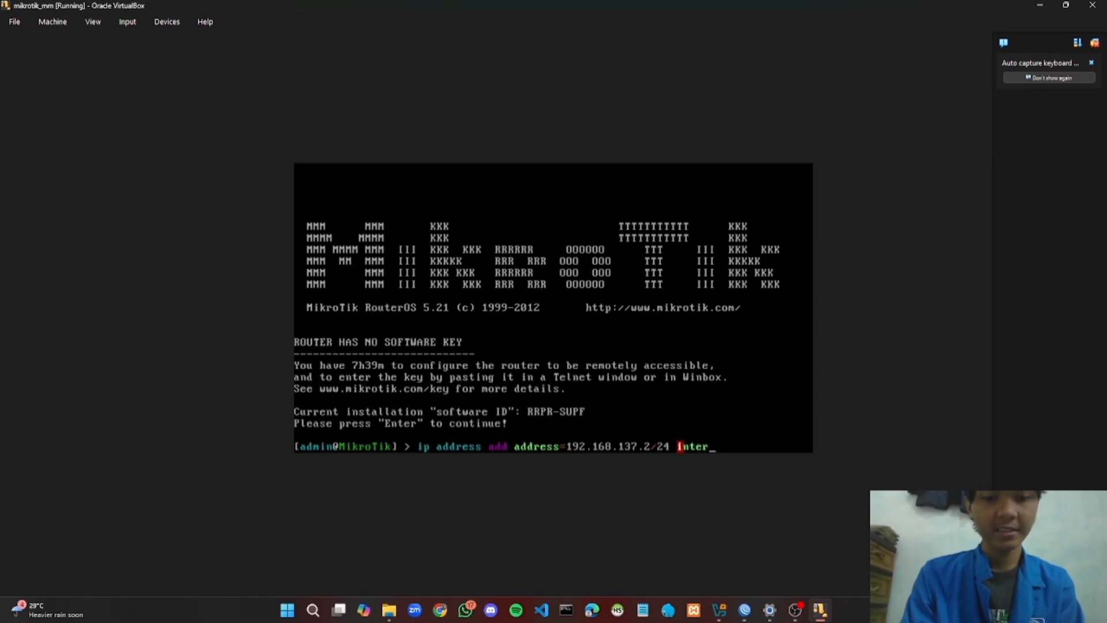
{"action": "type", "text": "face"}
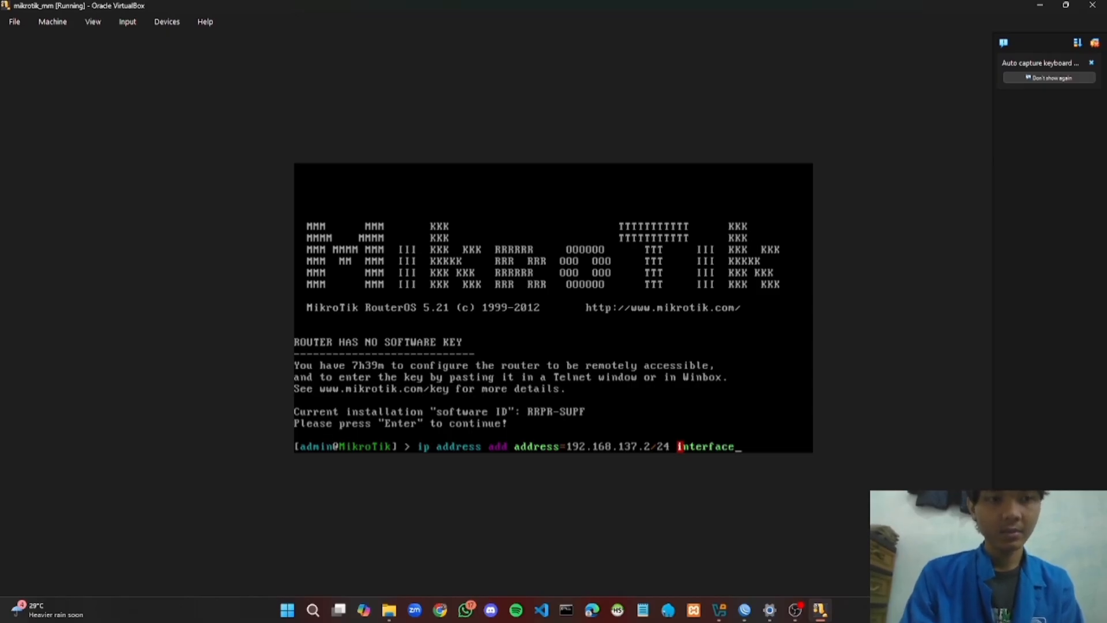
{"action": "type", "text": "=ether1"}
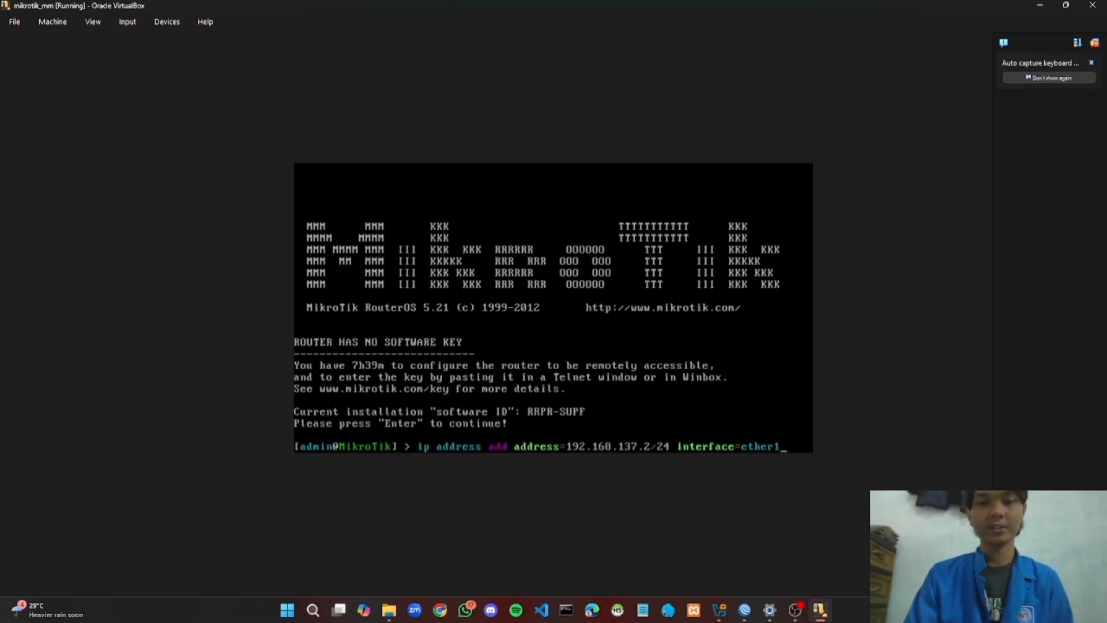
{"action": "key", "text": "Return"}
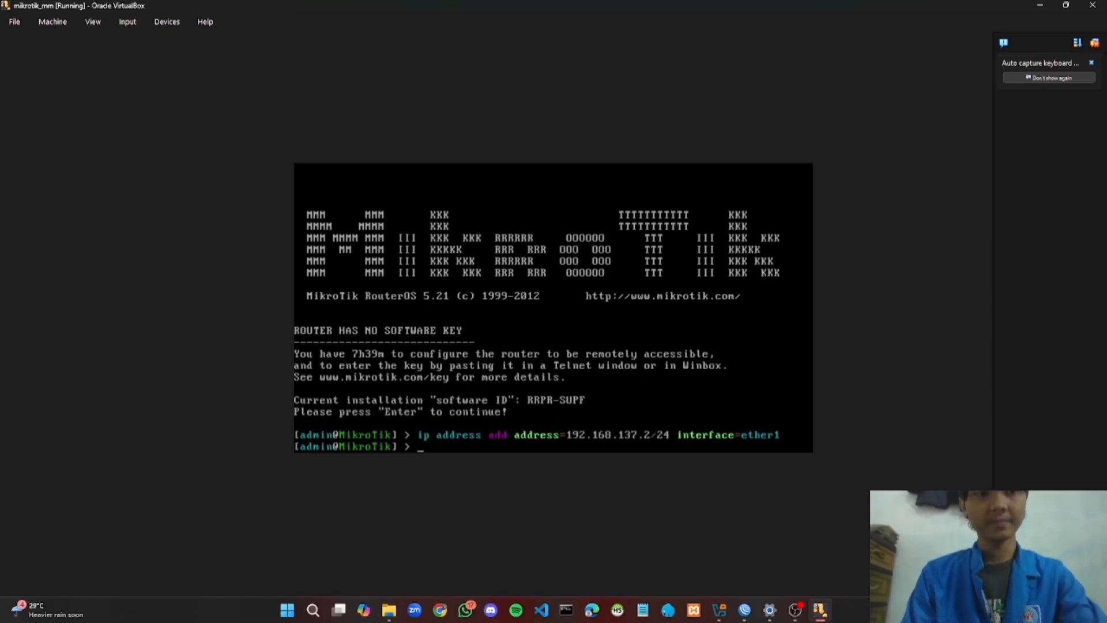
Run 'ip address add address=192.168.100.1/24 interface=ether2' in the RouterOS console
{"action": "type", "text": "i"}
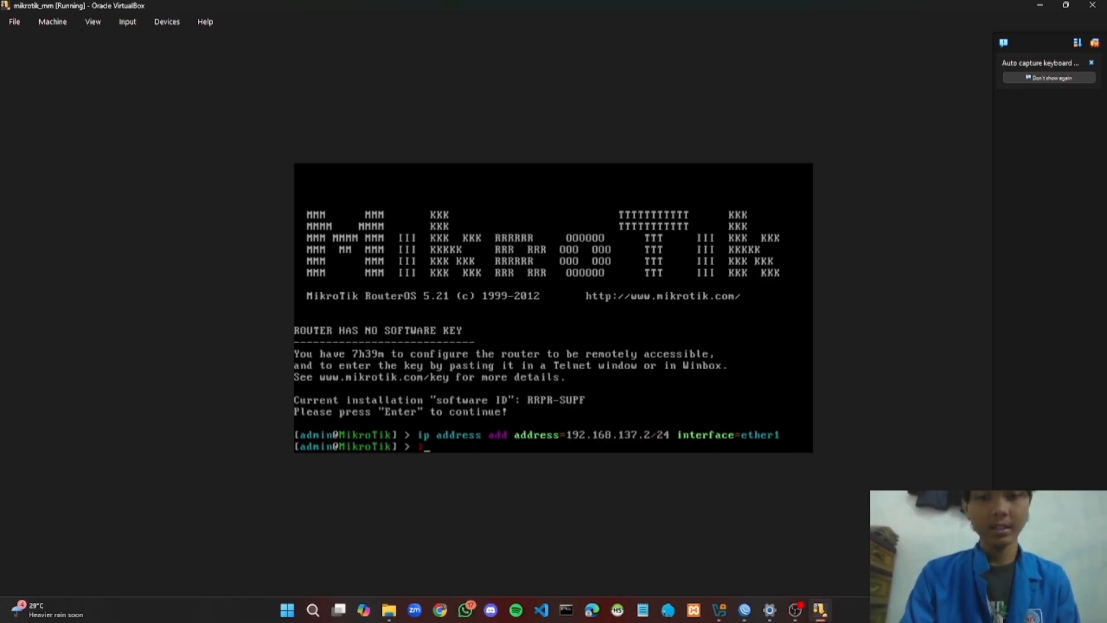
{"action": "type", "text": "p address "}
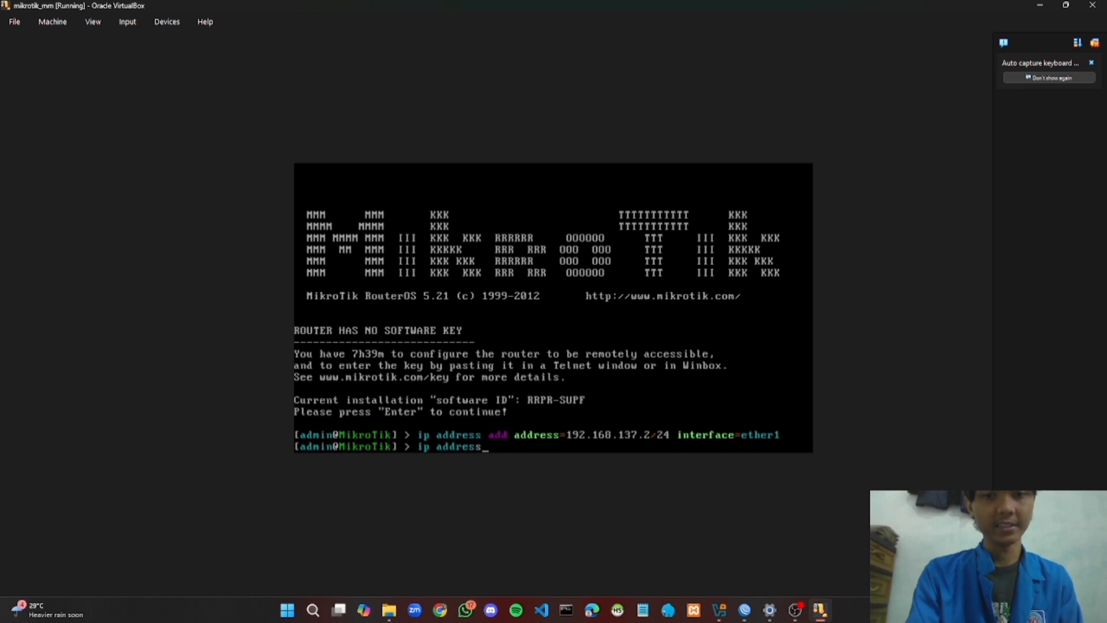
{"action": "type", "text": "add"}
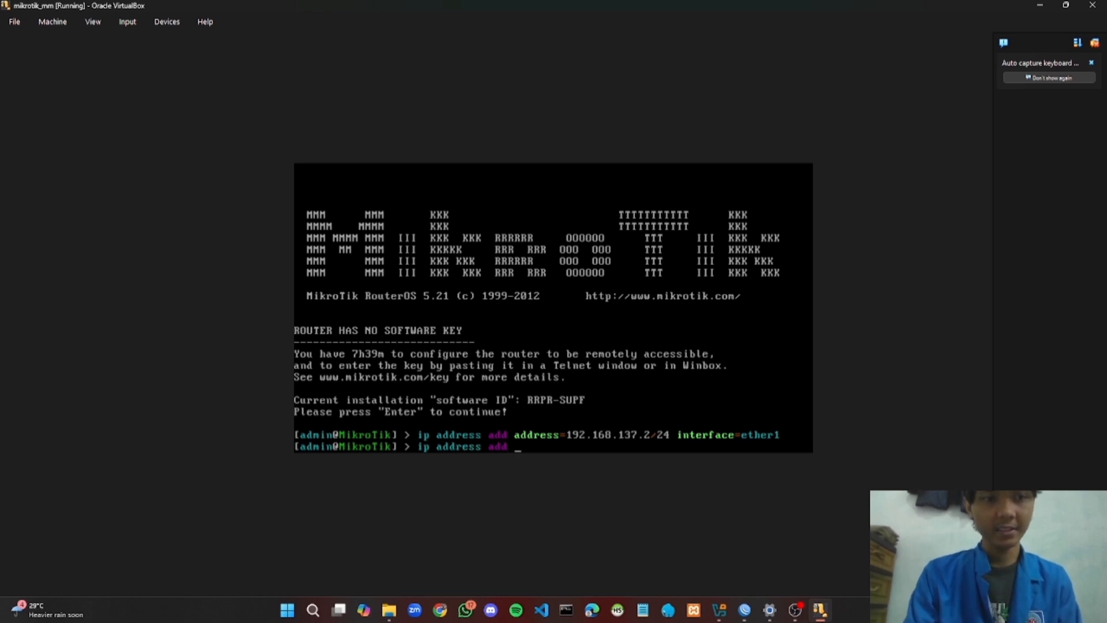
{"action": "type", "text": " address"}
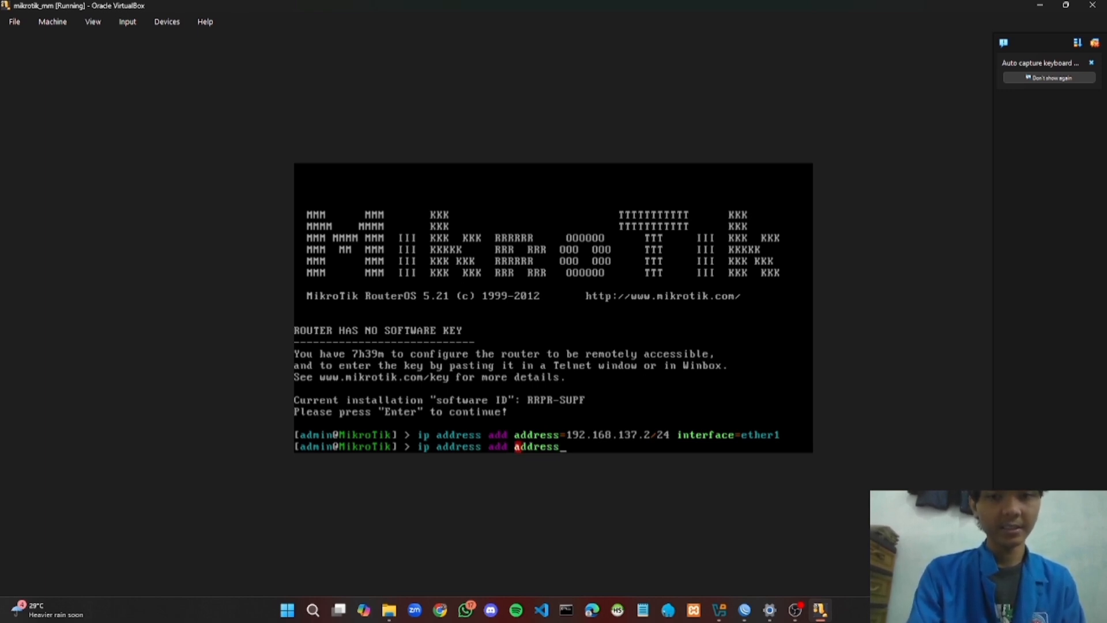
{"action": "type", "text": "="}
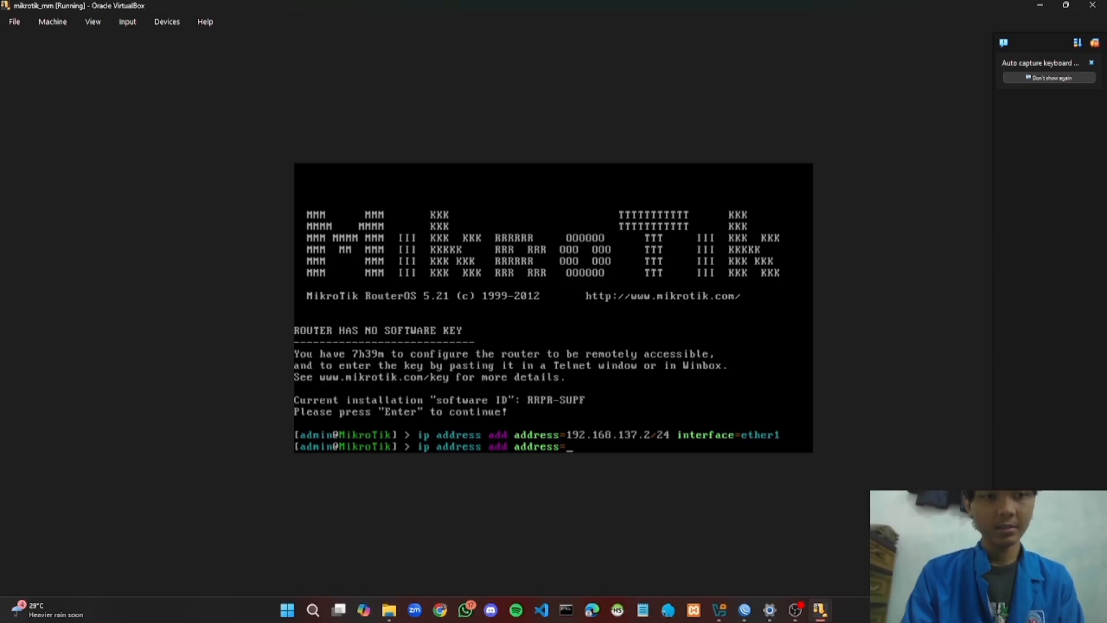
{"action": "type", "text": "192."}
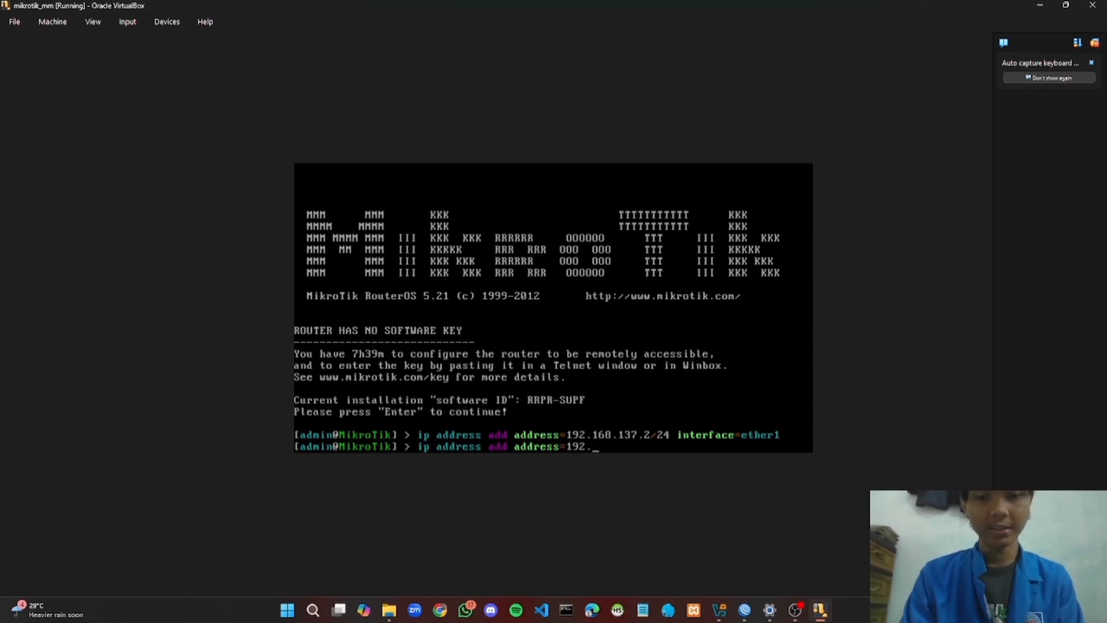
{"action": "type", "text": "168"}
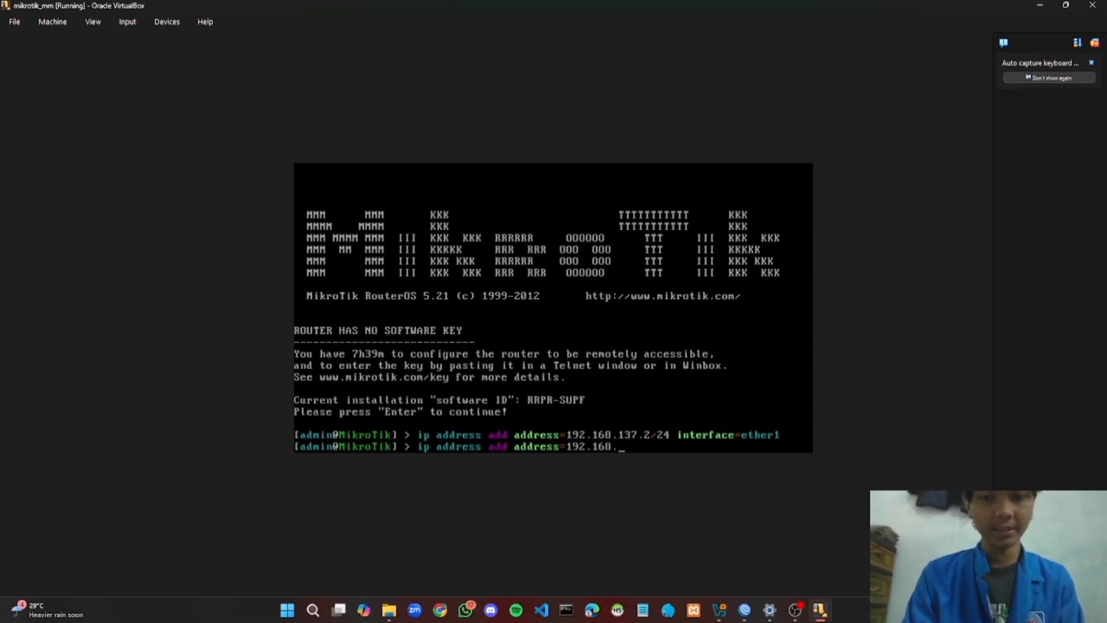
{"action": "type", "text": ".100"}
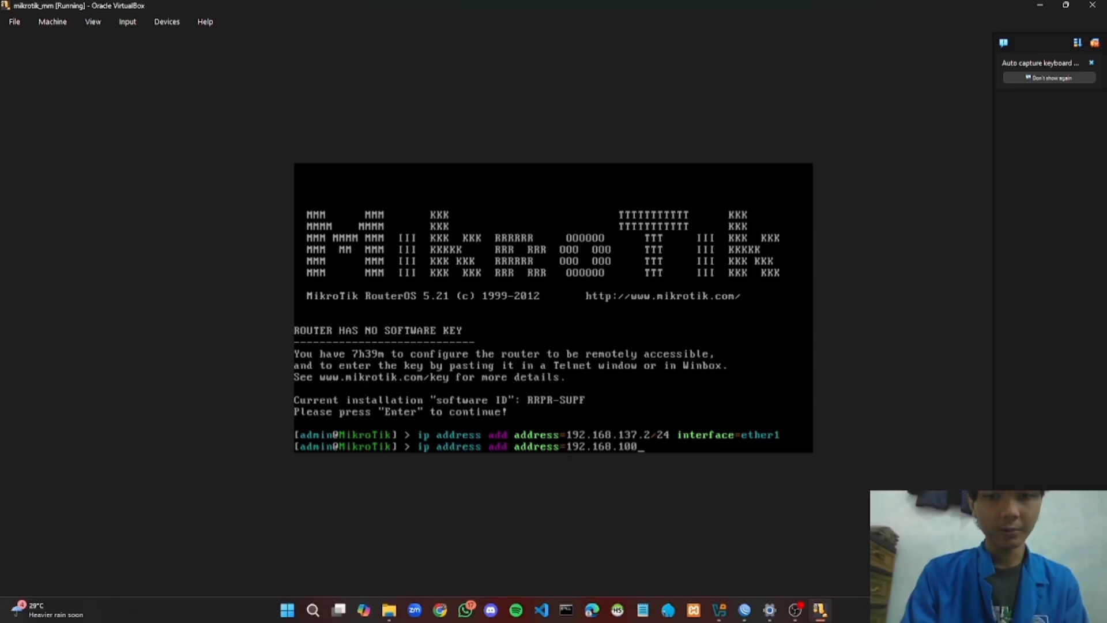
{"action": "type", "text": ".1/24"}
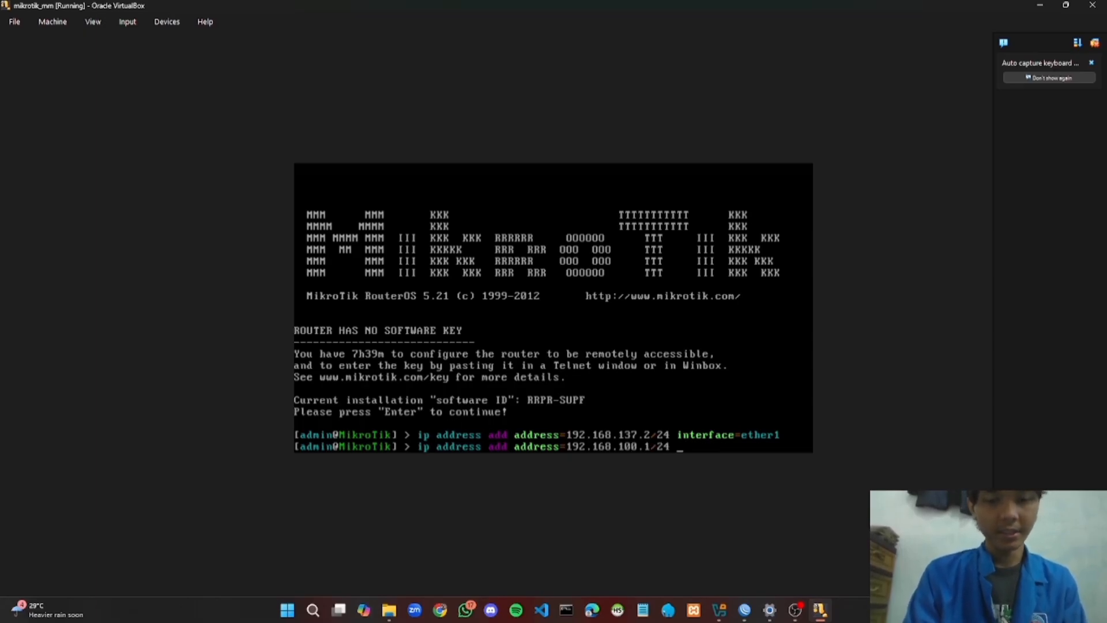
{"action": "type", "text": " interfa"}
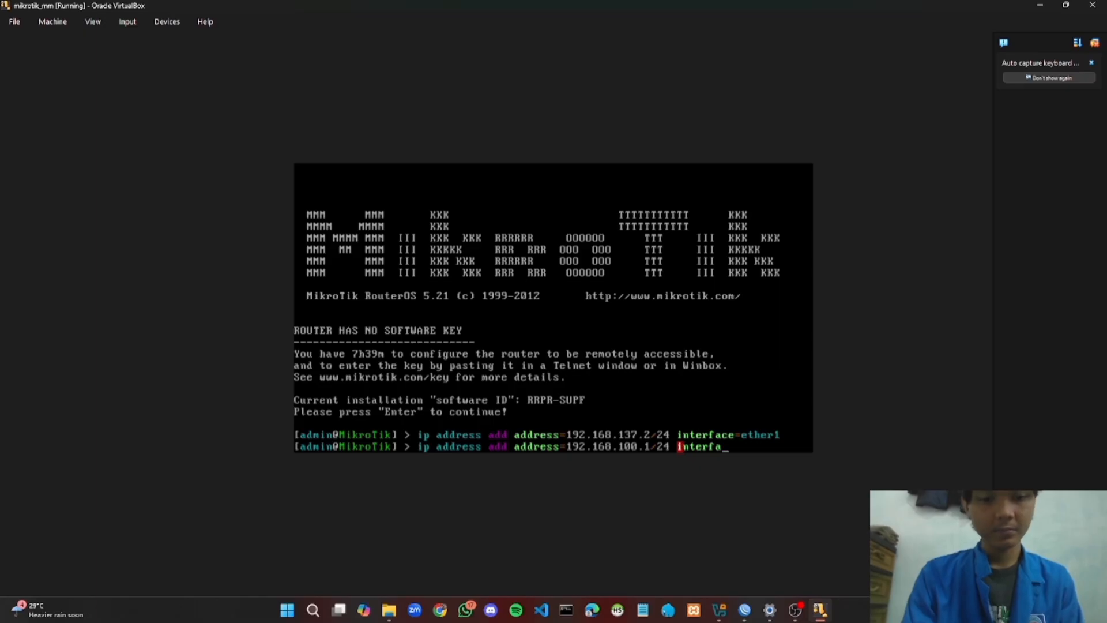
{"action": "type", "text": "ce=et"}
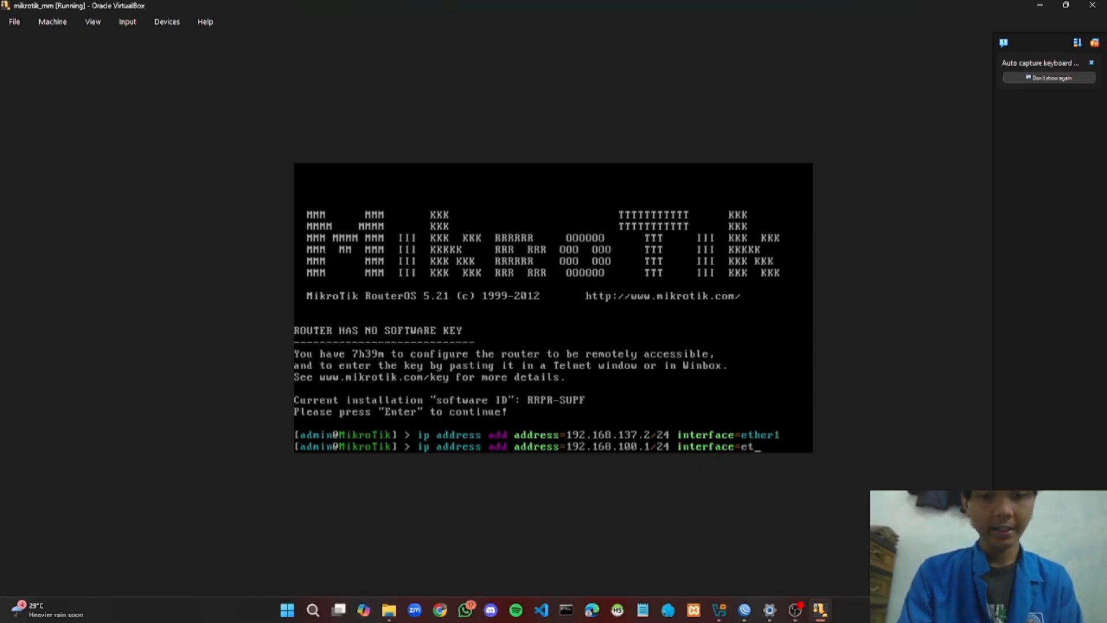
{"action": "type", "text": "her2"}
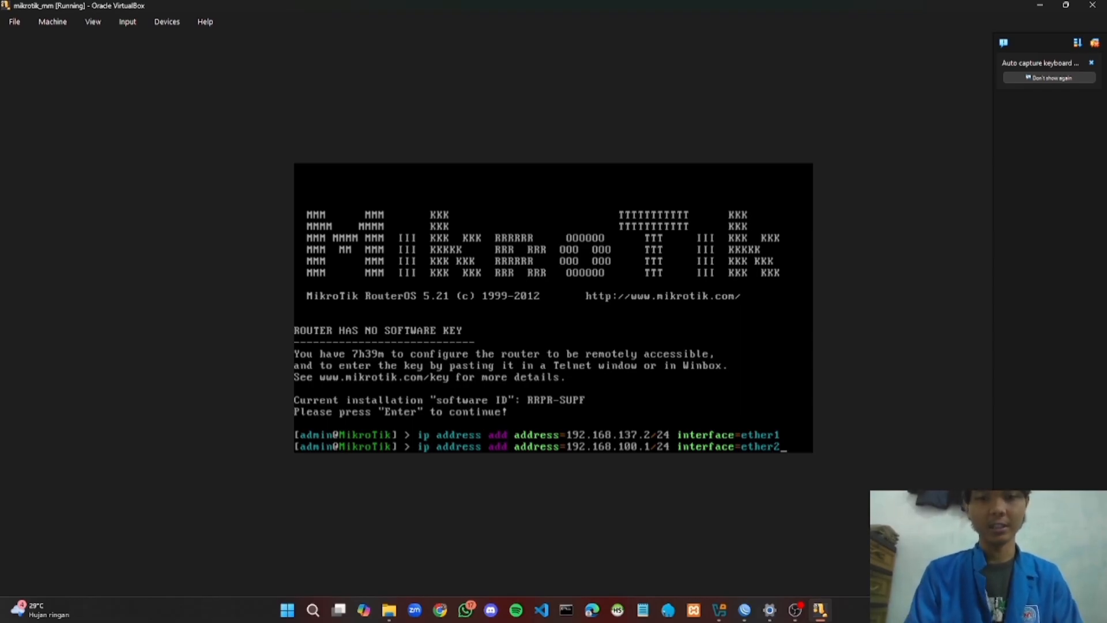
{"action": "key", "text": "Return"}
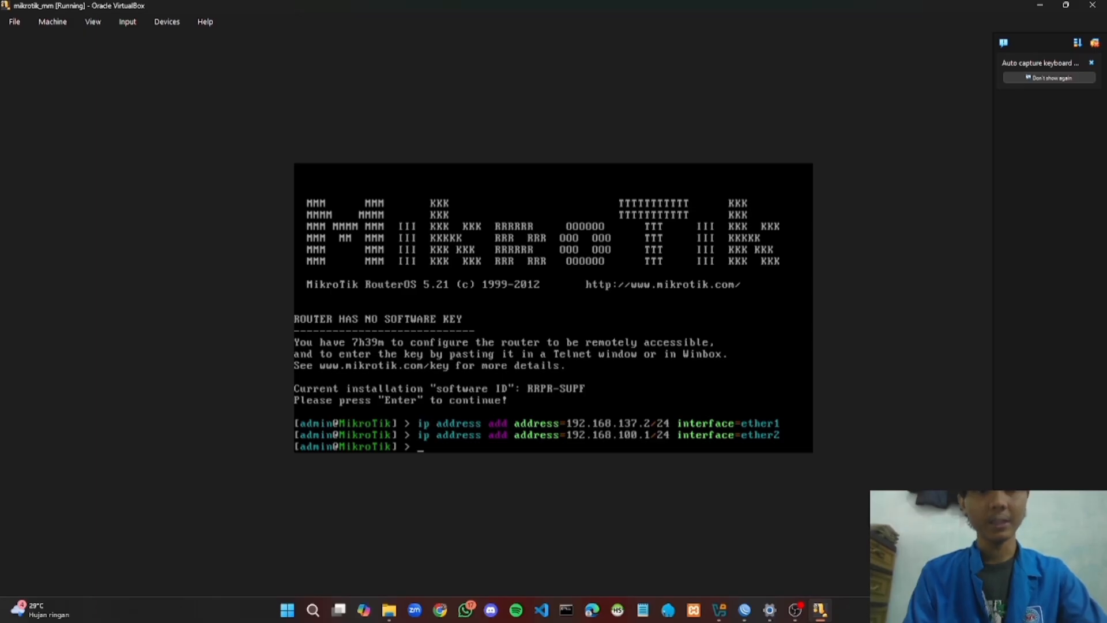
Enter 'ip route add gateway=192.168.137.1', correcting the mistyped gateway digit
{"action": "type", "text": "ip"}
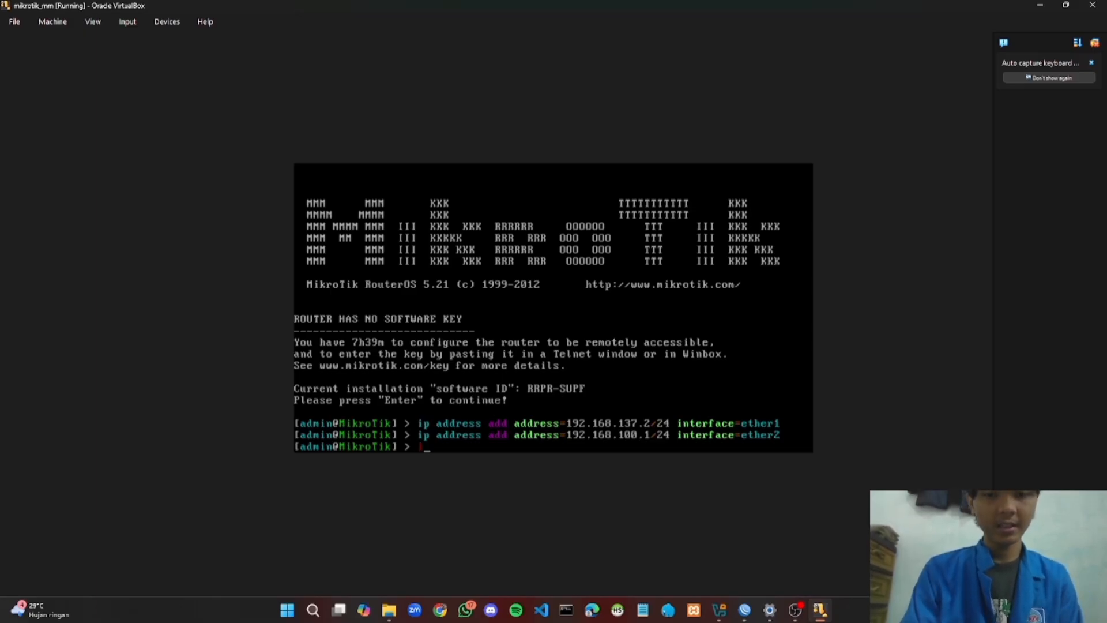
{"action": "type", "text": "ute"}
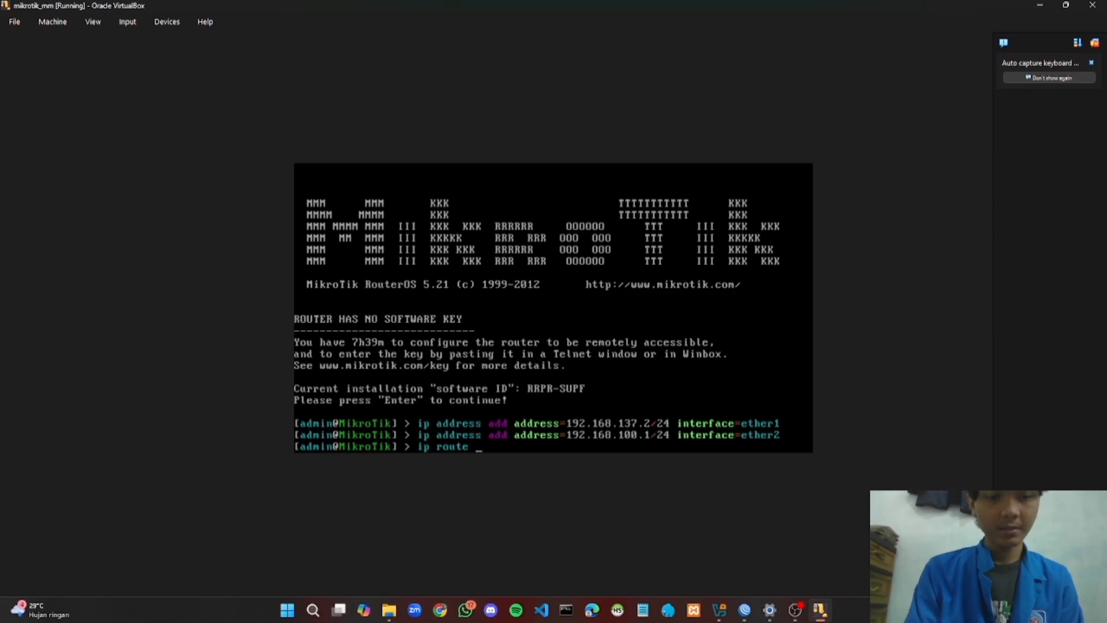
{"action": "type", "text": " add gateway"}
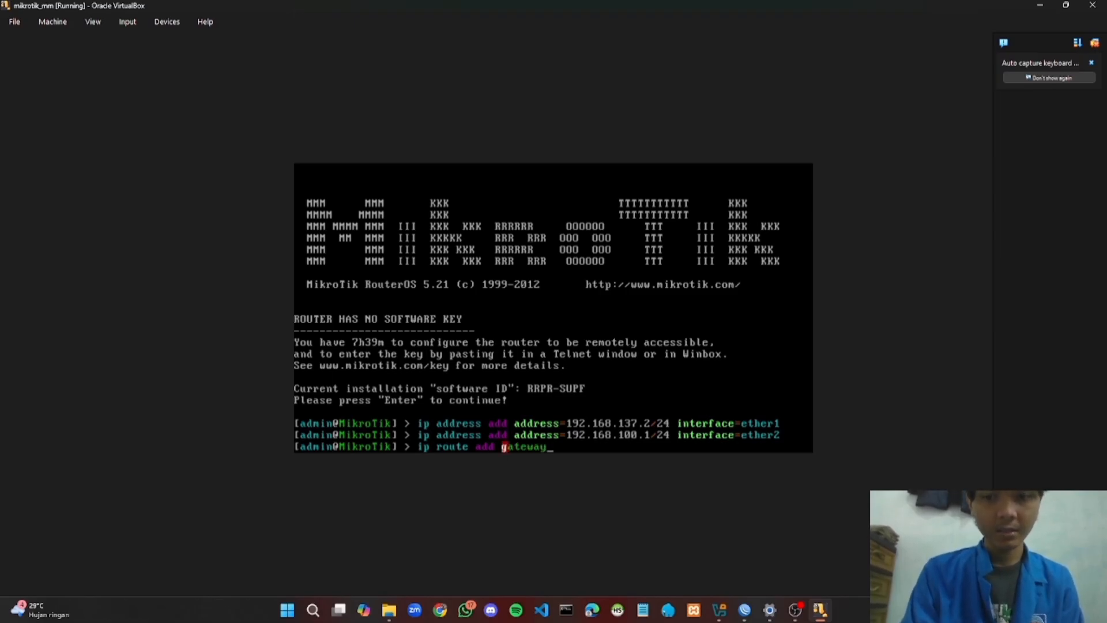
{"action": "type", "text": "="}
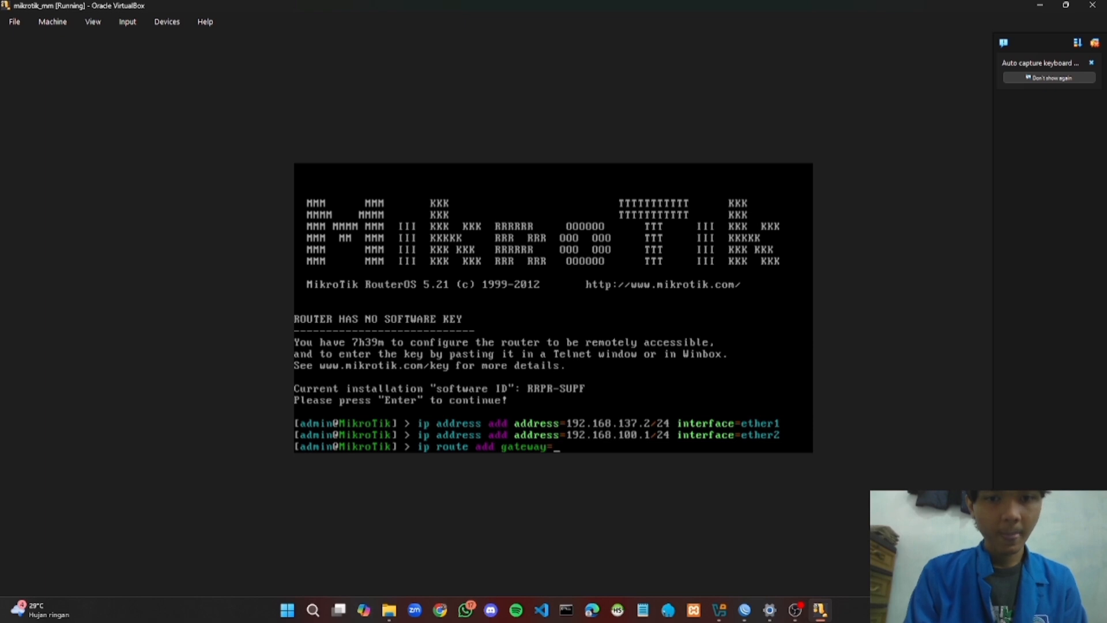
{"action": "type", "text": "10"}
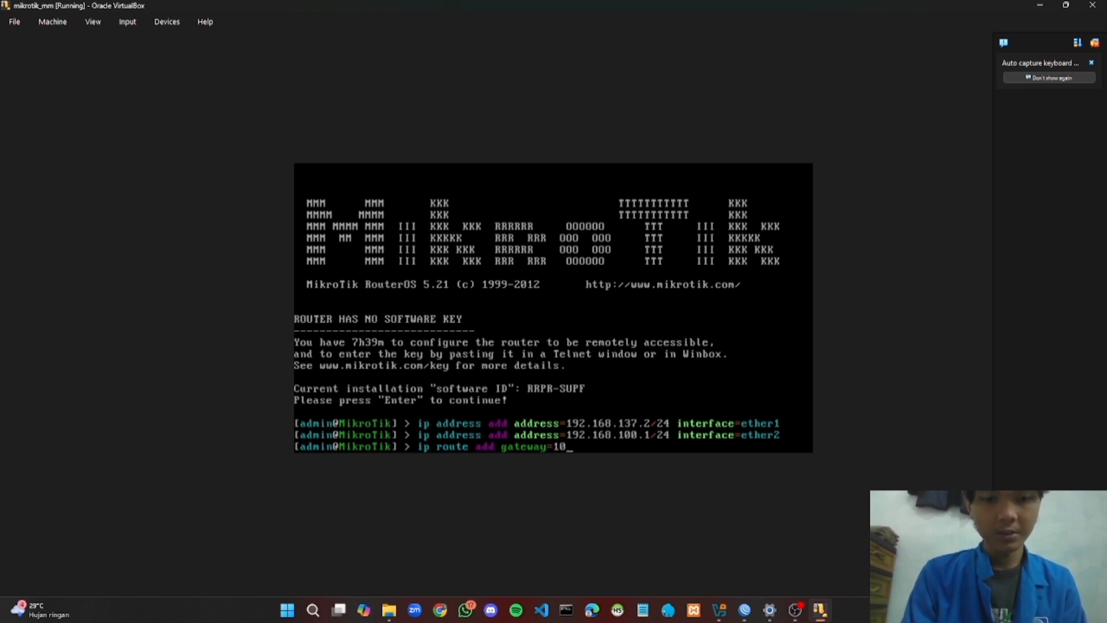
{"action": "key", "text": "BackSpace"}
{"action": "type", "text": "9"}
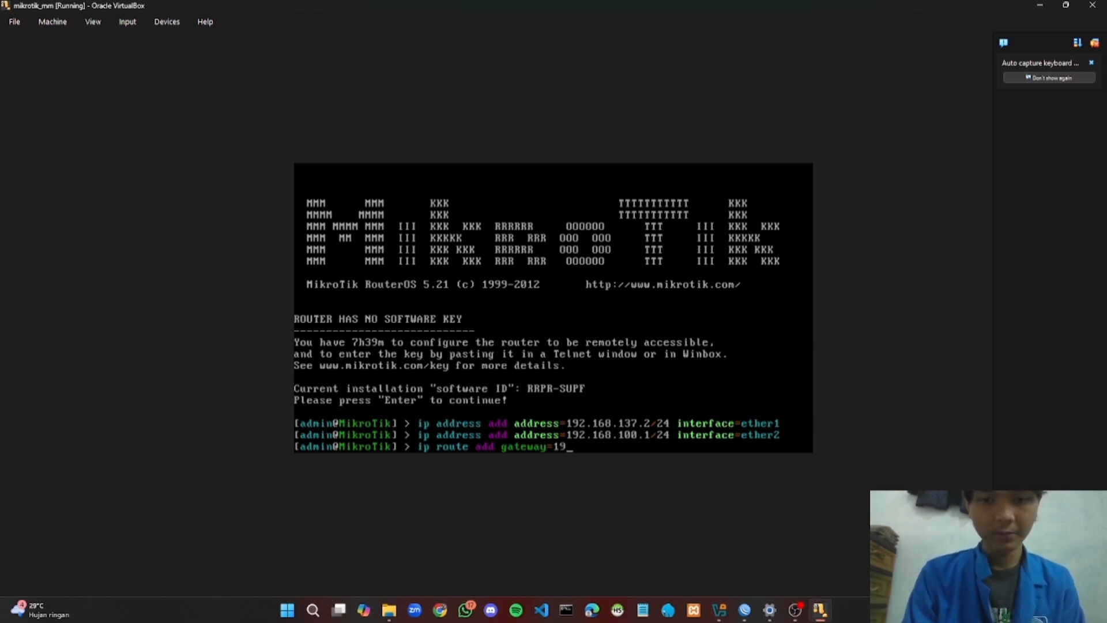
{"action": "type", "text": "2.168"}
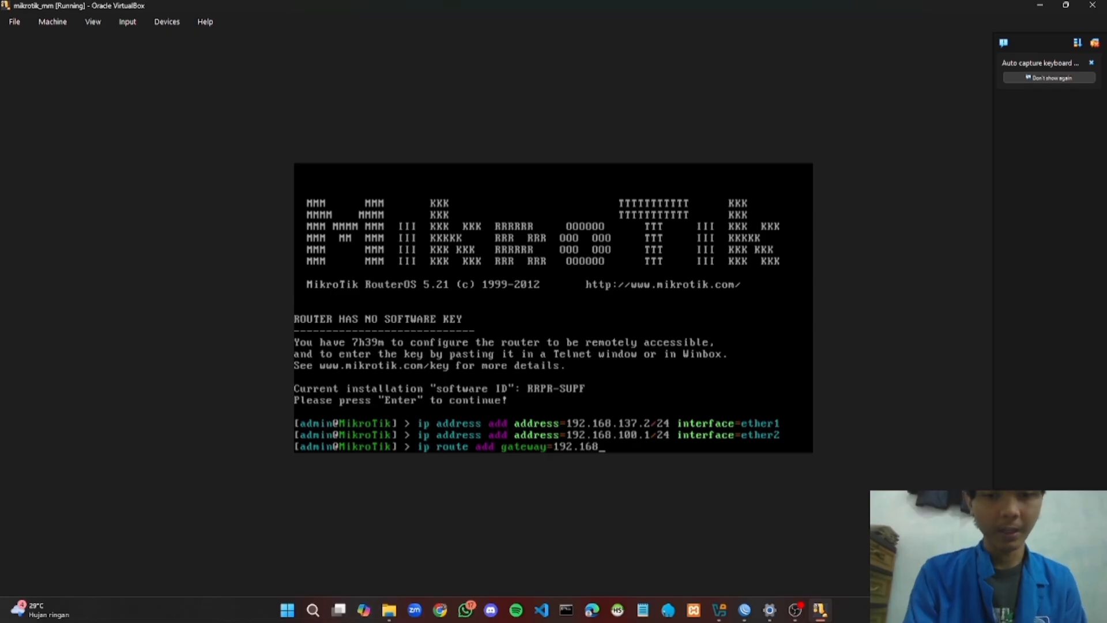
{"action": "type", "text": "."}
{"action": "type", "text": "1"}
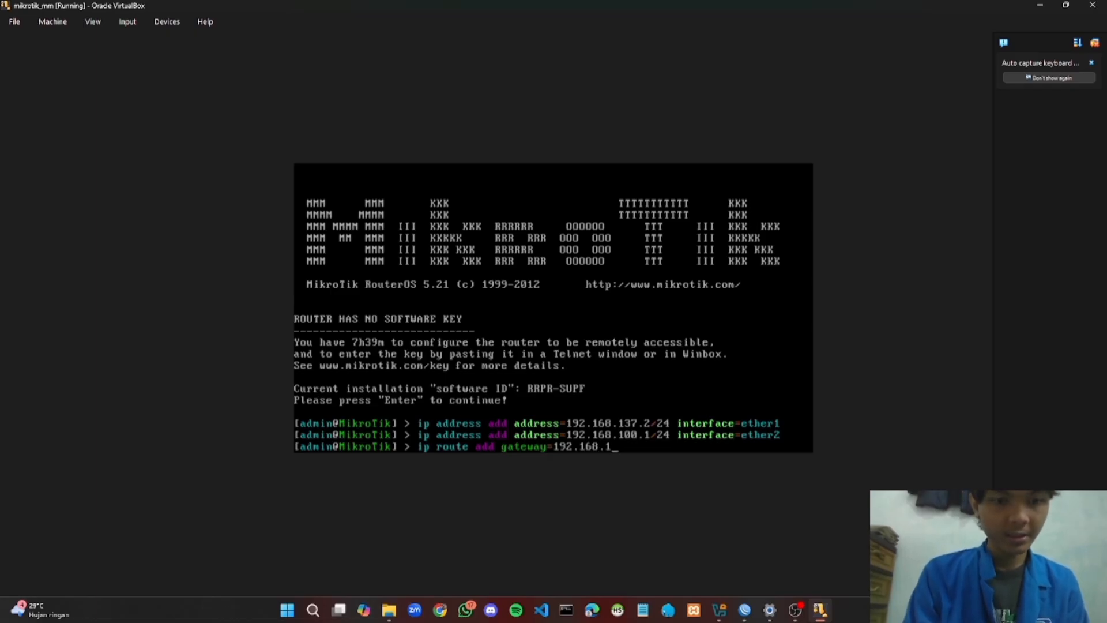
{"action": "type", "text": "37.1"}
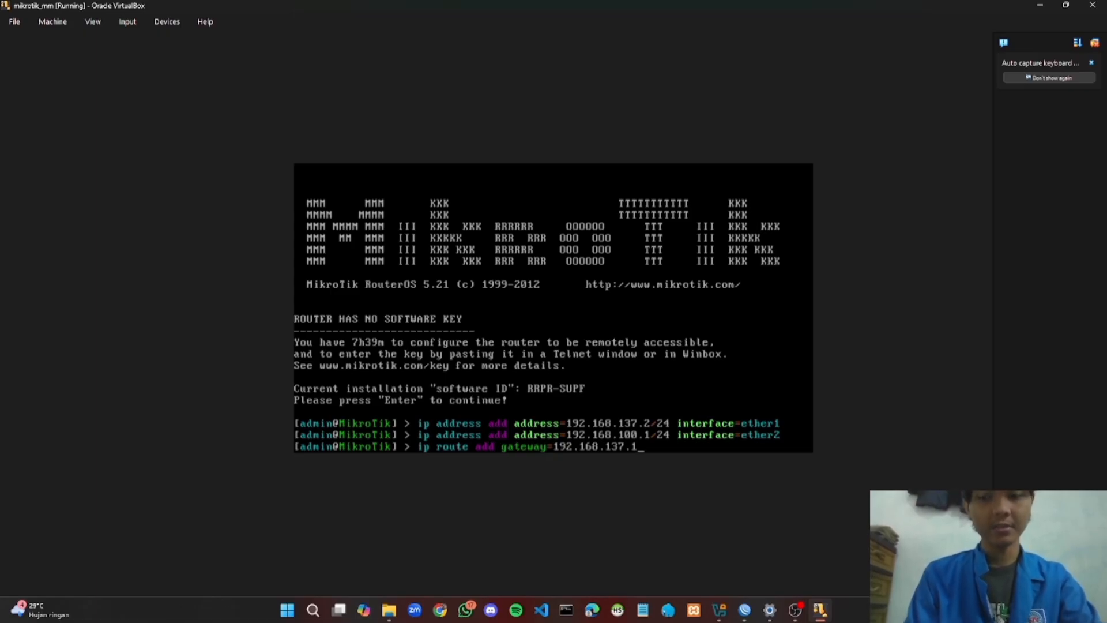
{"action": "key", "text": "Return"}
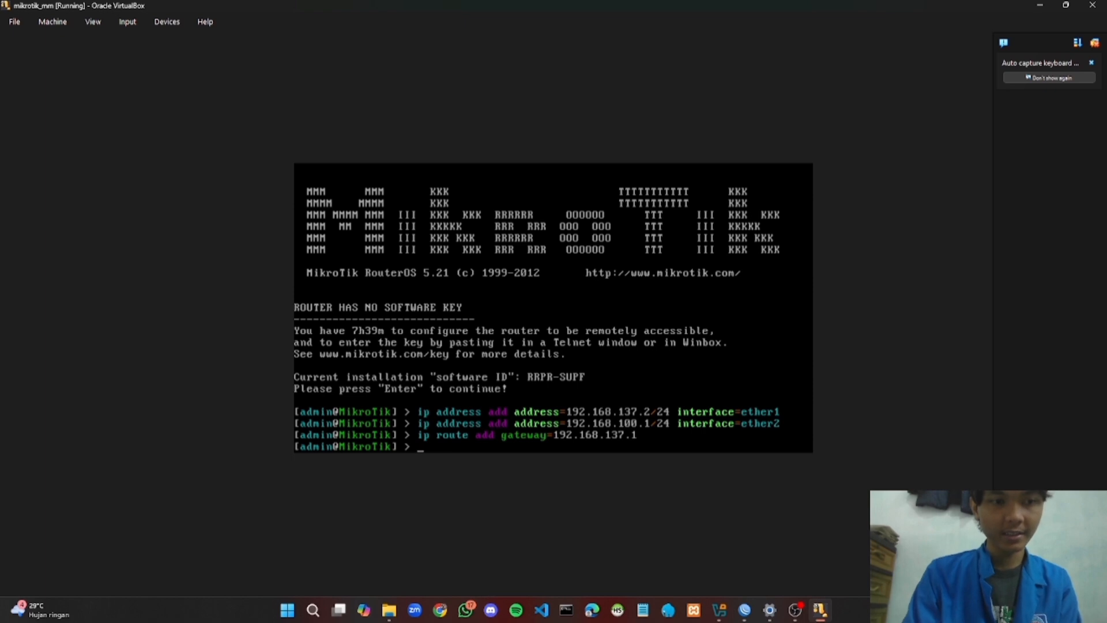
Run 'ip dns set' with servers 192.168.137.1 and 8.8.8.8 and allow-remote-requests=yes
{"action": "type", "text": "ip dn"}
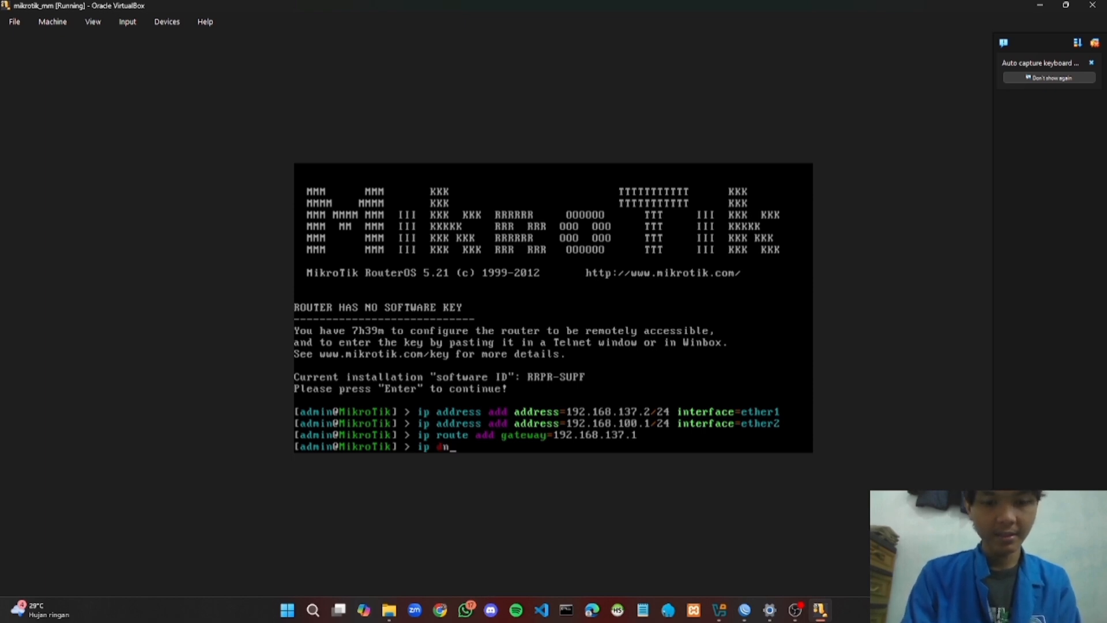
{"action": "type", "text": "s set"}
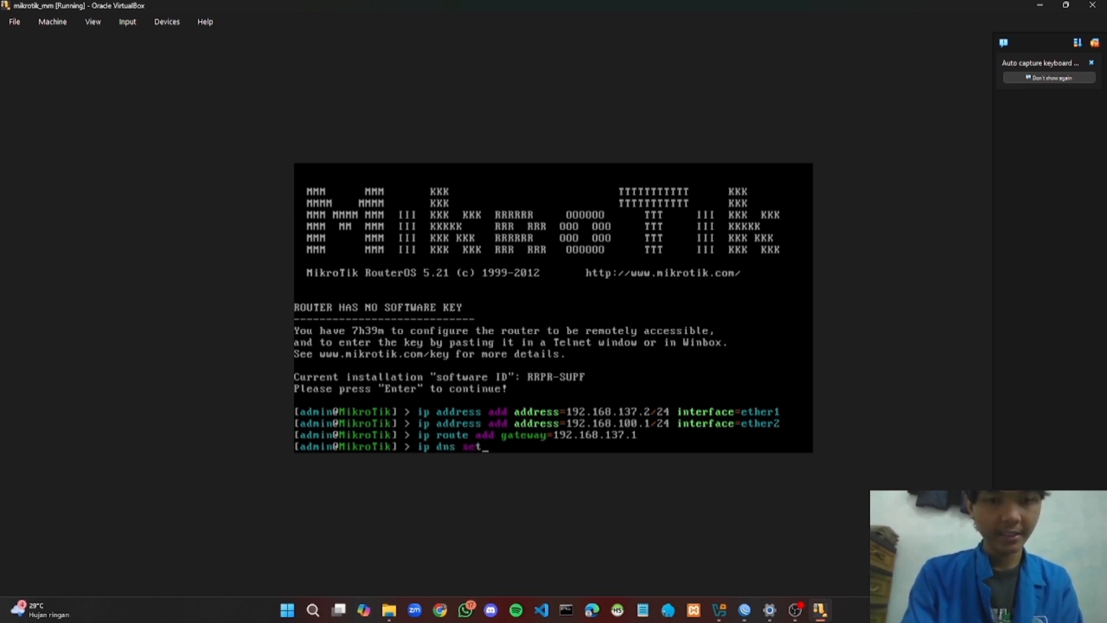
{"action": "type", "text": " serv"}
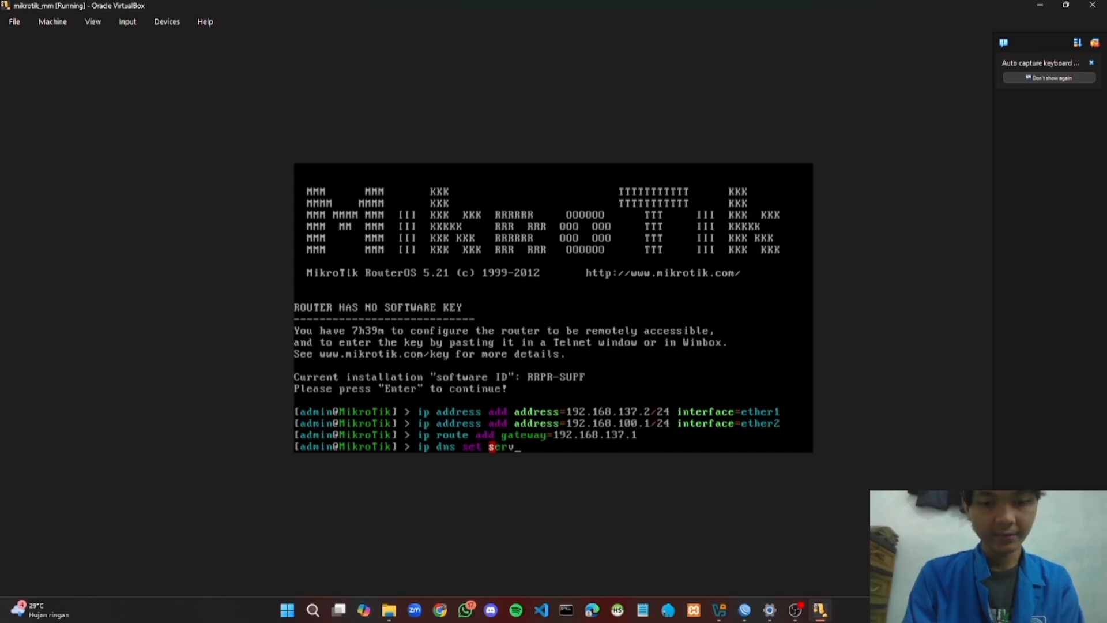
{"action": "type", "text": "ers"}
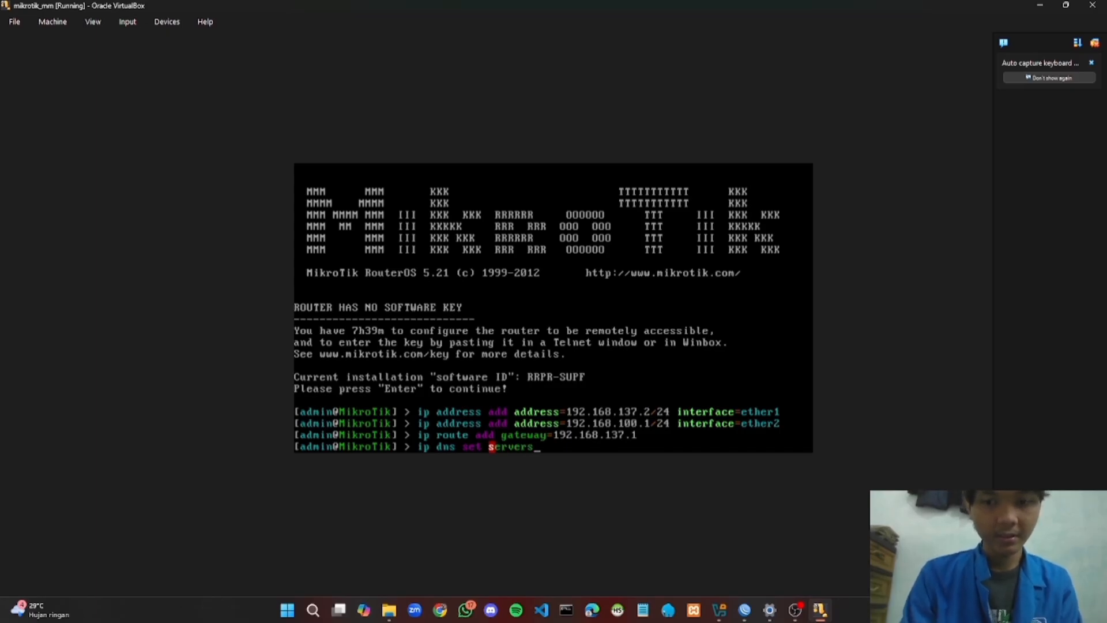
{"action": "type", "text": "=192"}
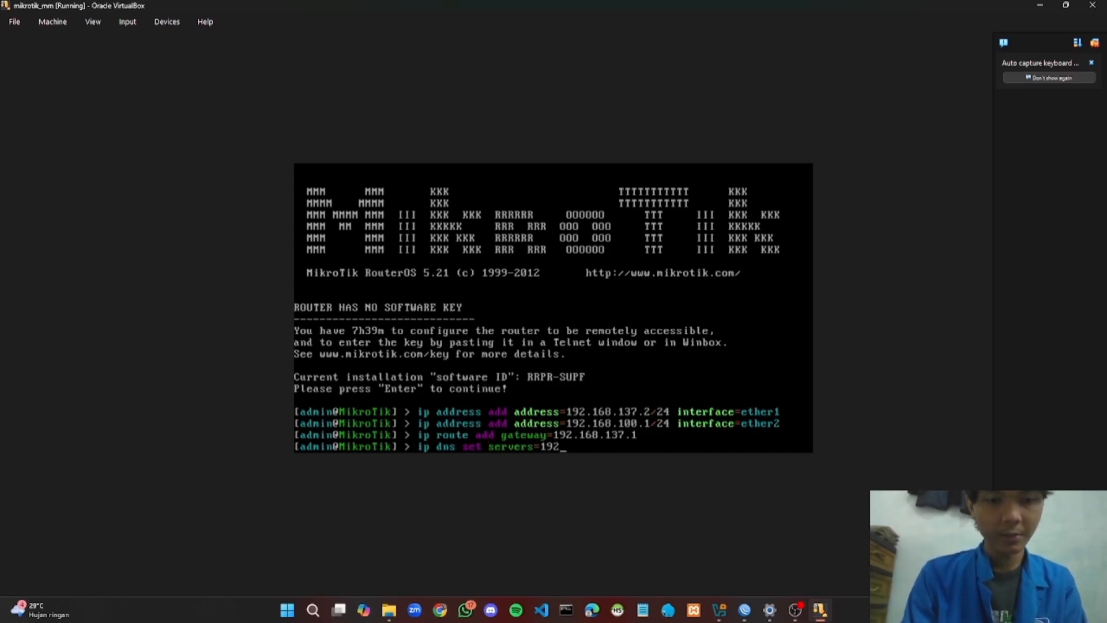
{"action": "type", "text": ".168"}
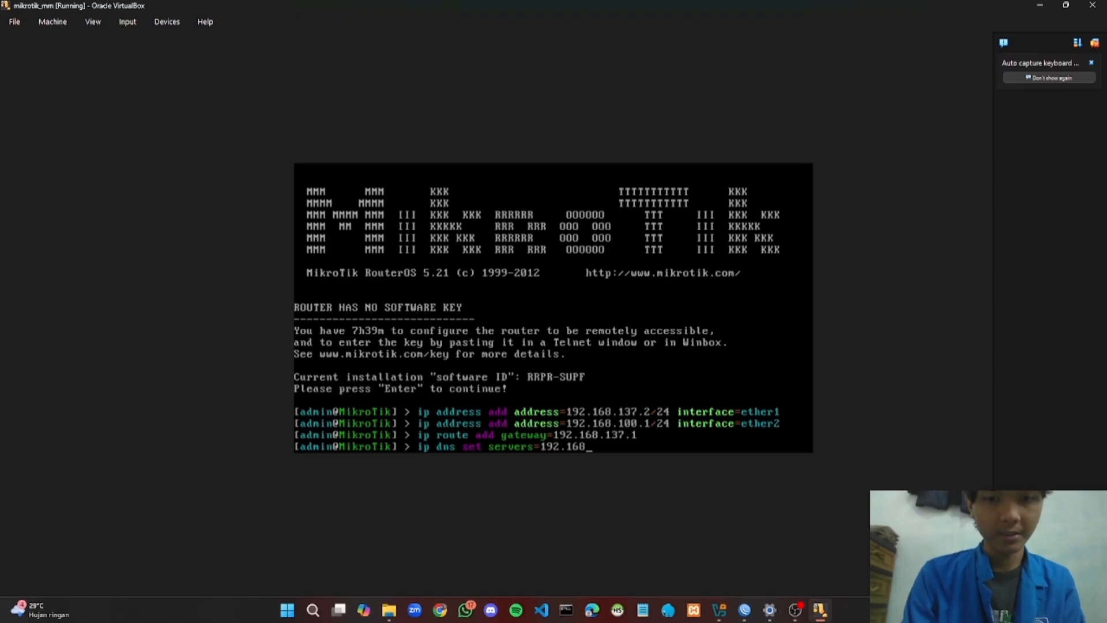
{"action": "type", "text": ".137"}
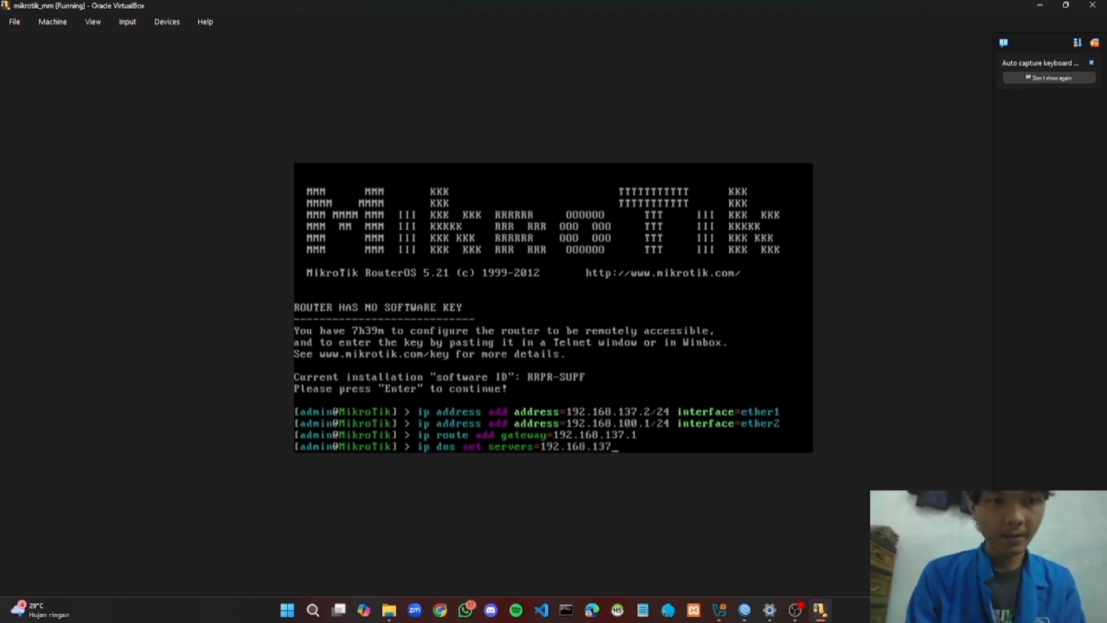
{"action": "type", "text": ".1.8"}
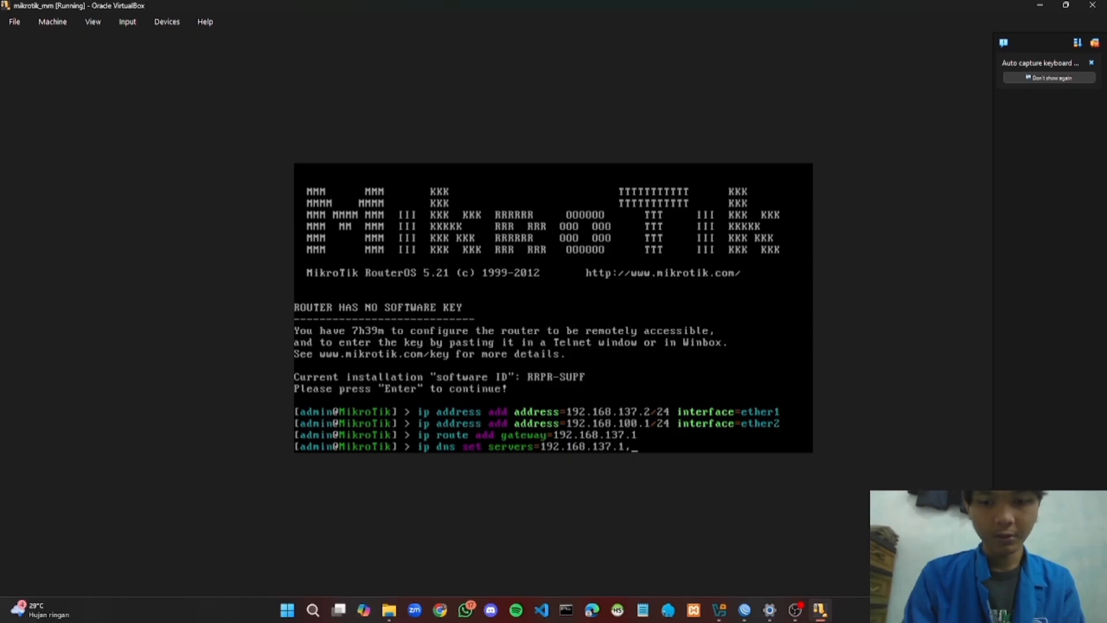
{"action": "type", "text": ".8."}
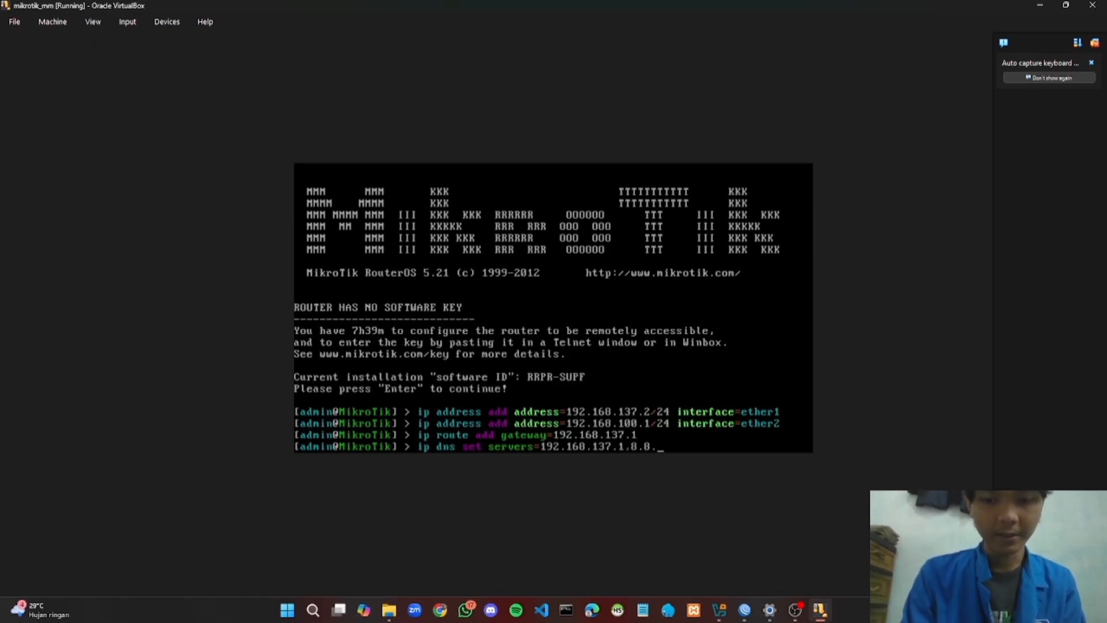
{"action": "type", "text": "8.8"}
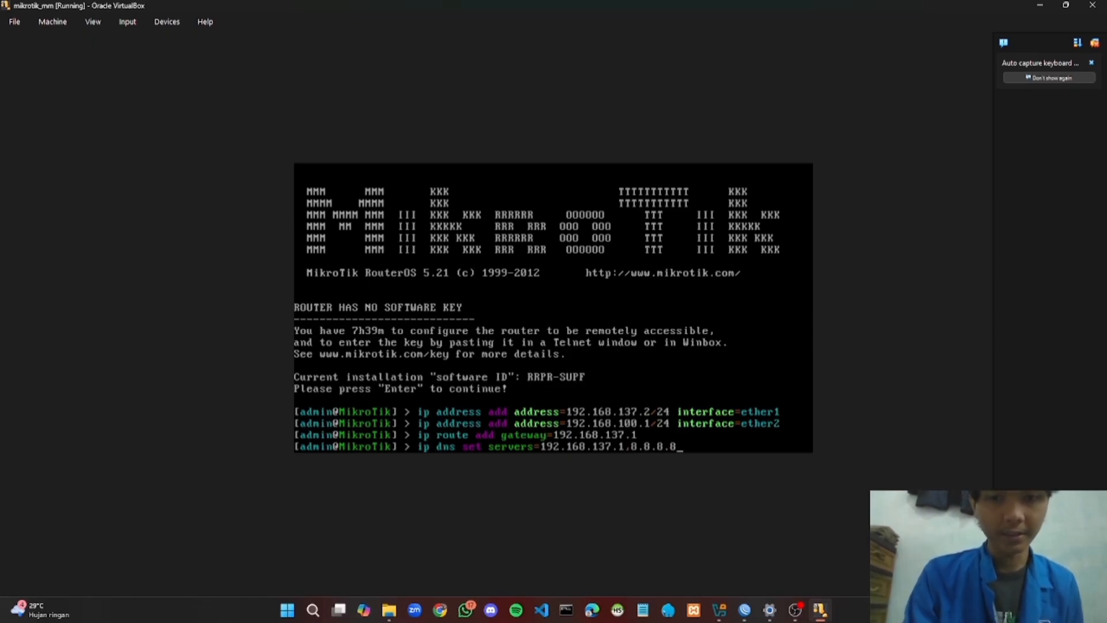
{"action": "type", "text": " allow"}
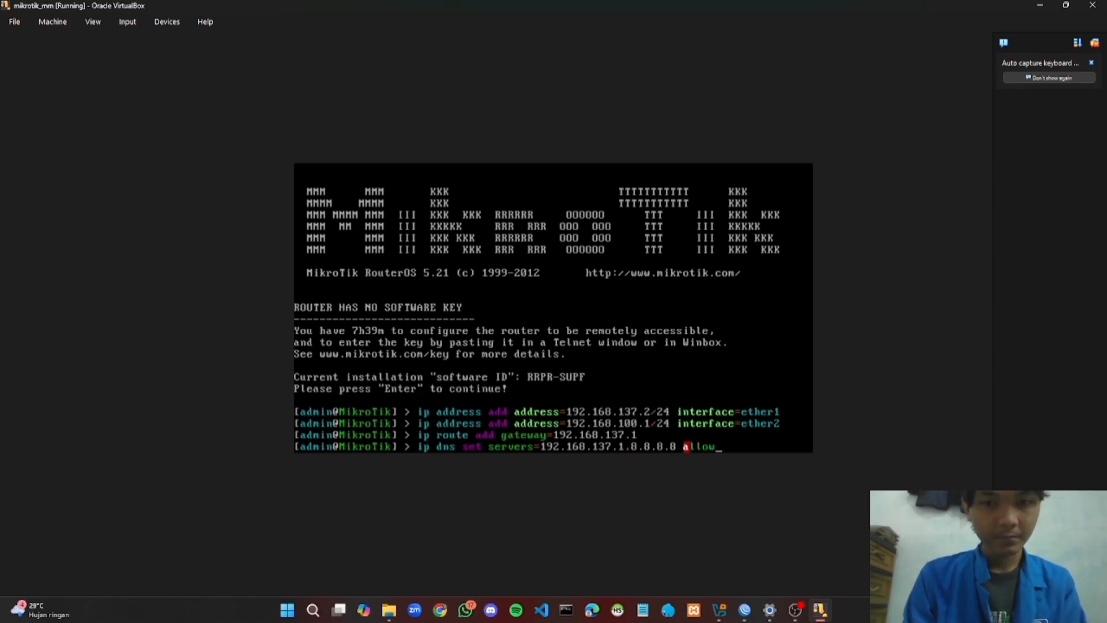
{"action": "type", "text": "-r"}
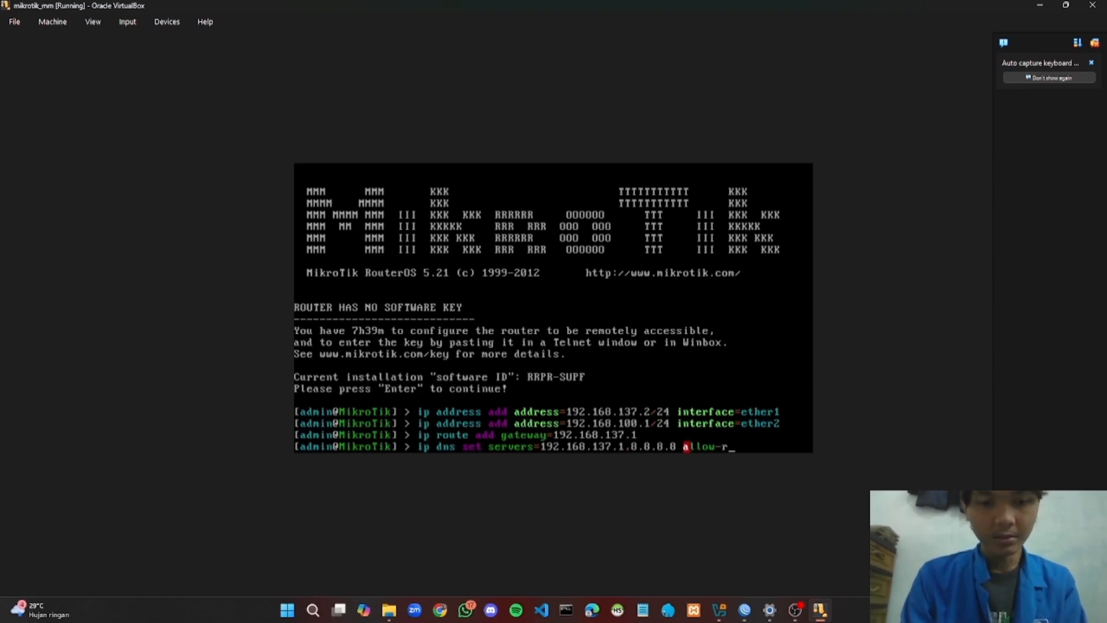
{"action": "type", "text": "emote"}
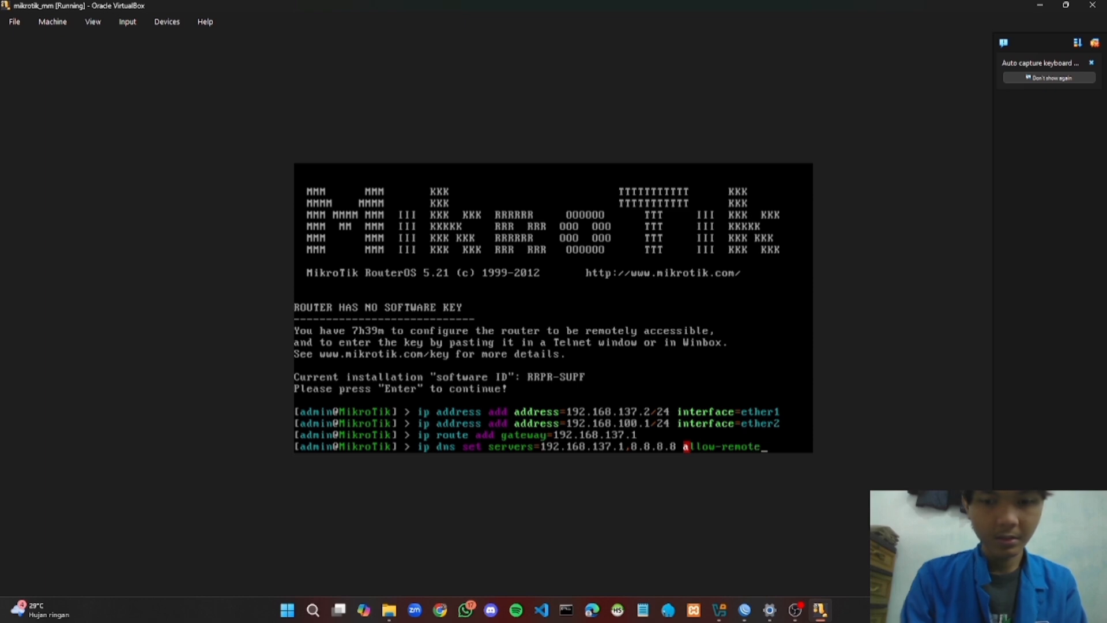
{"action": "type", "text": "-requ"}
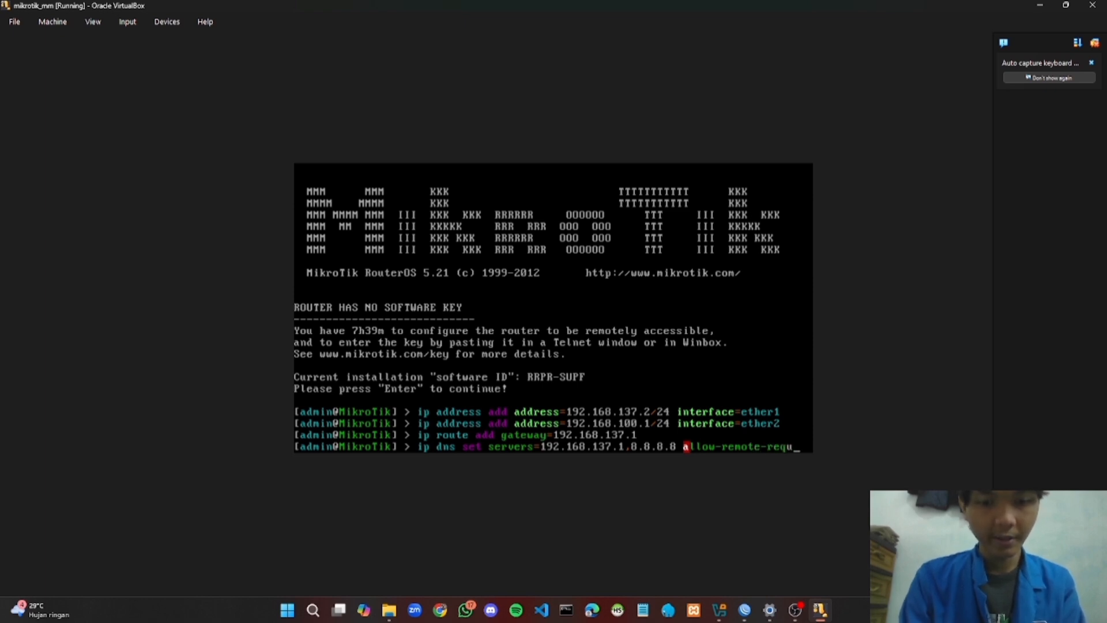
{"action": "type", "text": "ests"}
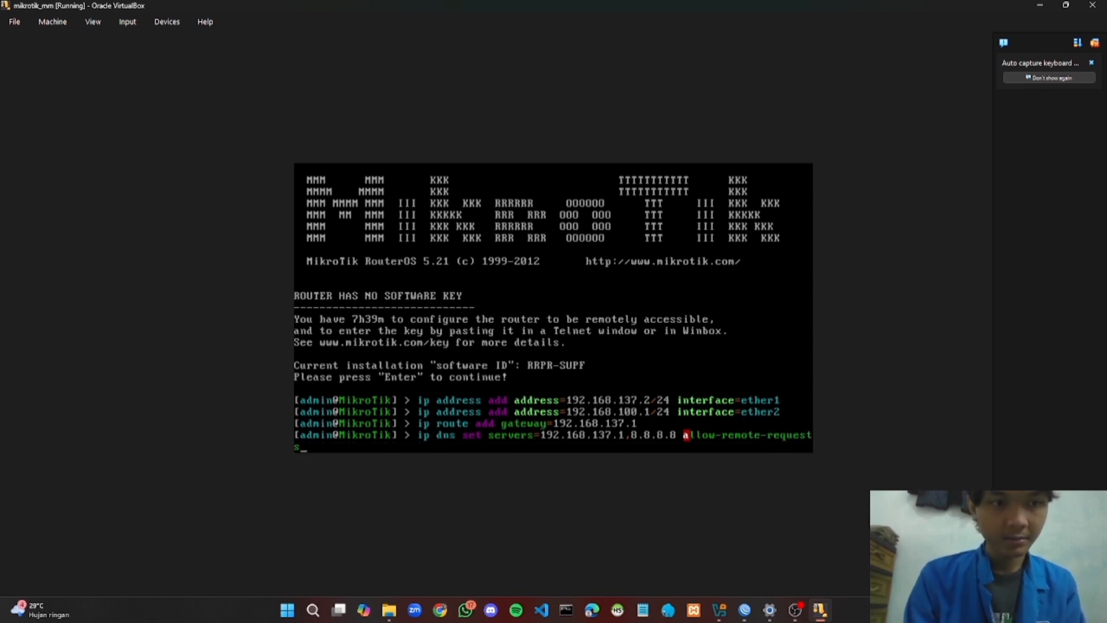
{"action": "type", "text": "=yes"}
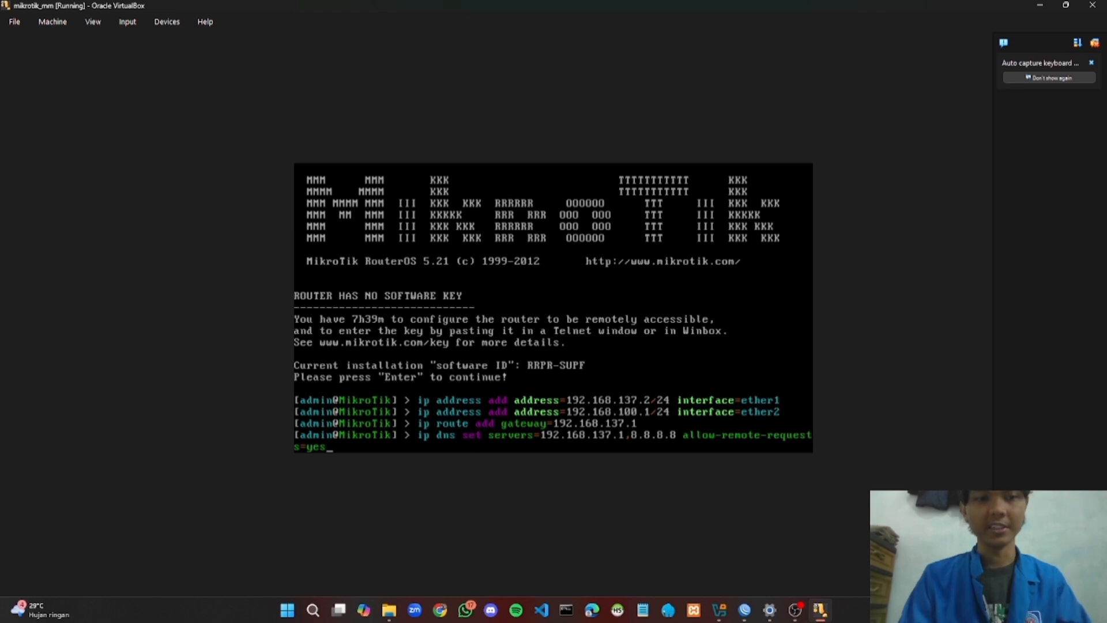
{"action": "key", "text": "Return"}
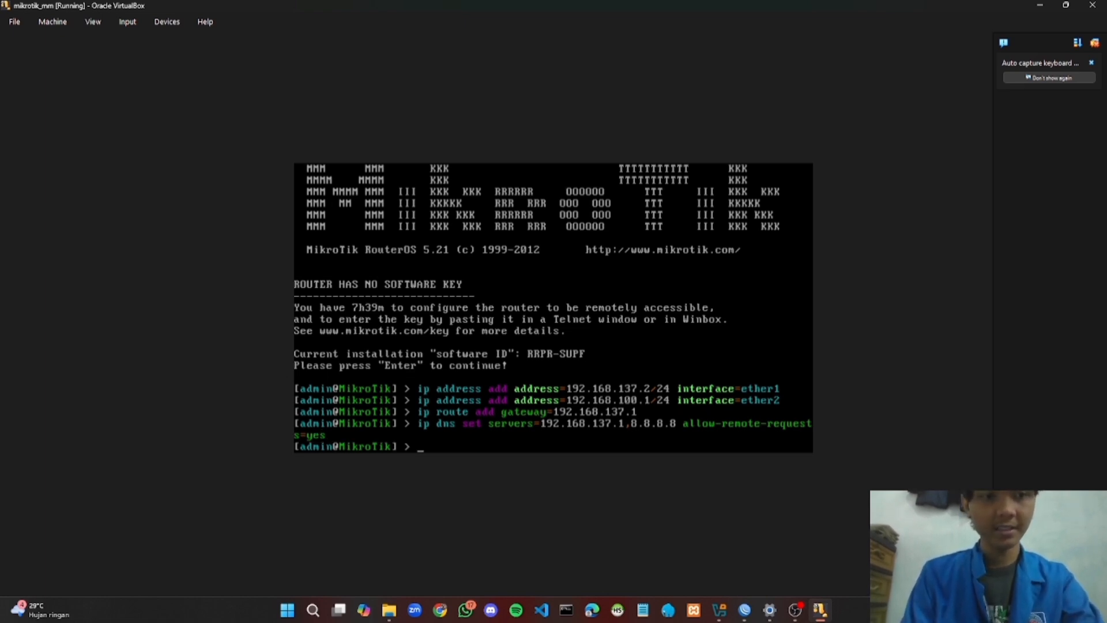
Add a srcnat masquerade NAT rule with out-interface=ether1, fixing the misspelled 'masquerade'
{"action": "type", "text": "ip"}
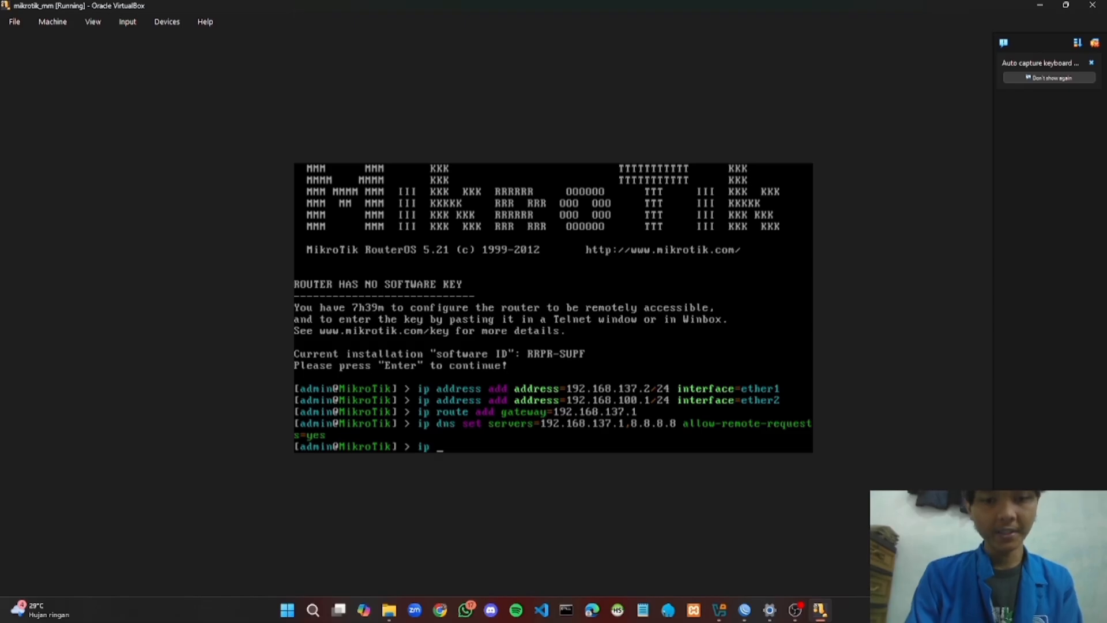
{"action": "type", "text": " fire"}
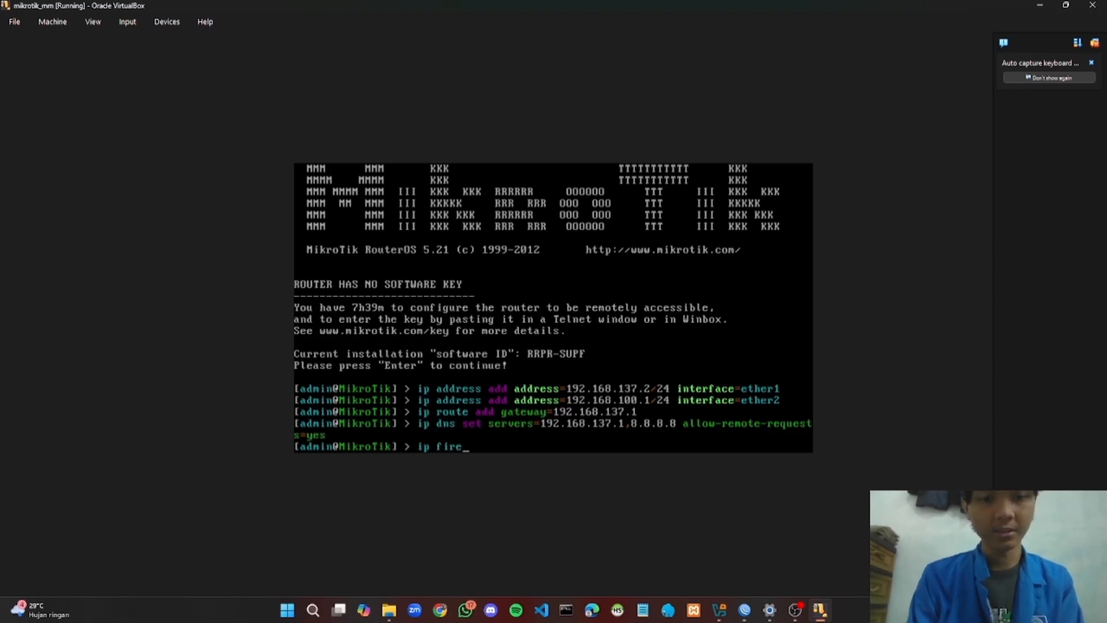
{"action": "type", "text": "wall "}
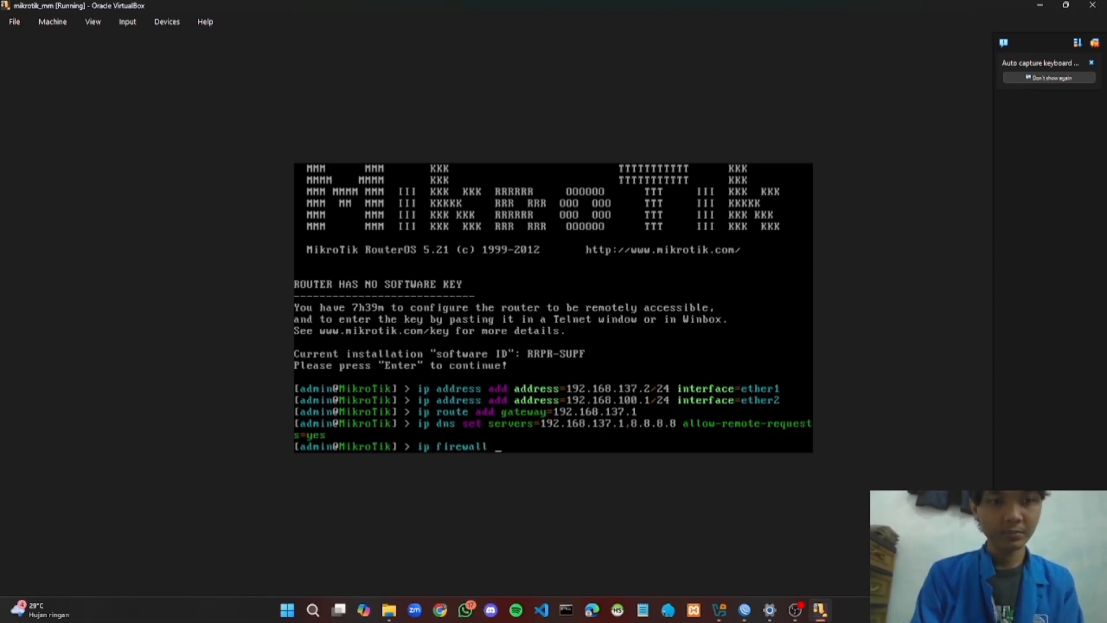
{"action": "type", "text": "nat add "}
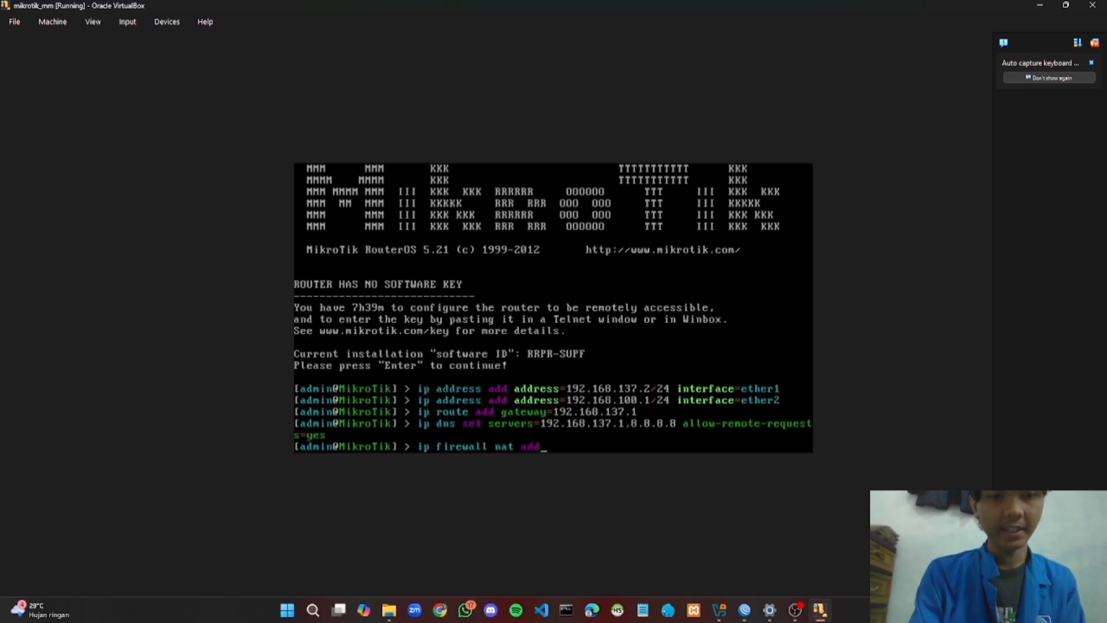
{"action": "type", "text": "chai"}
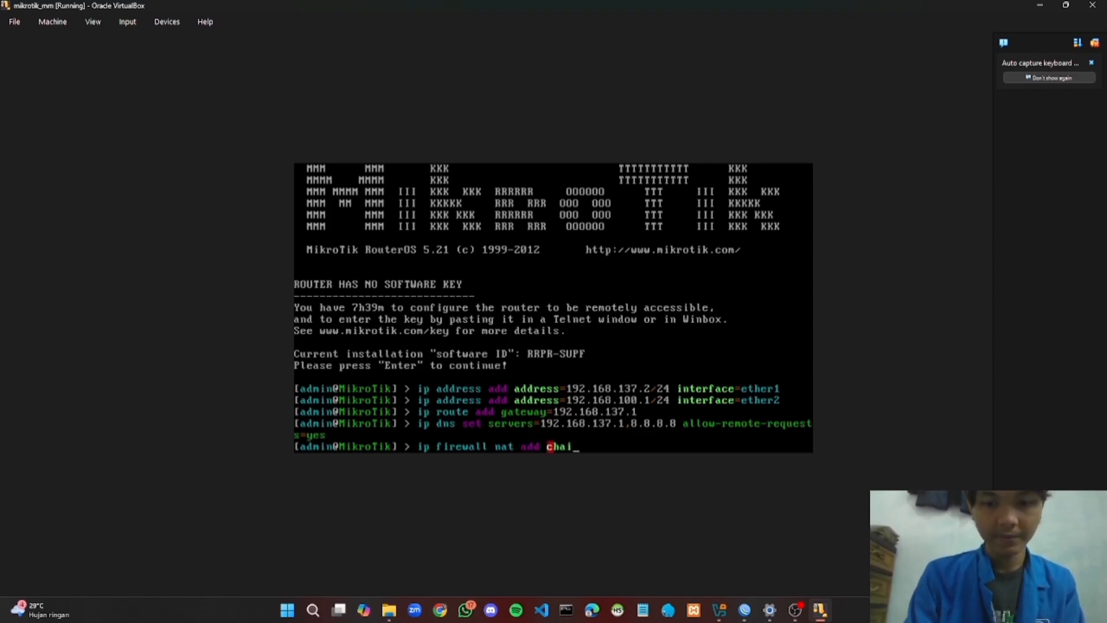
{"action": "type", "text": "n="}
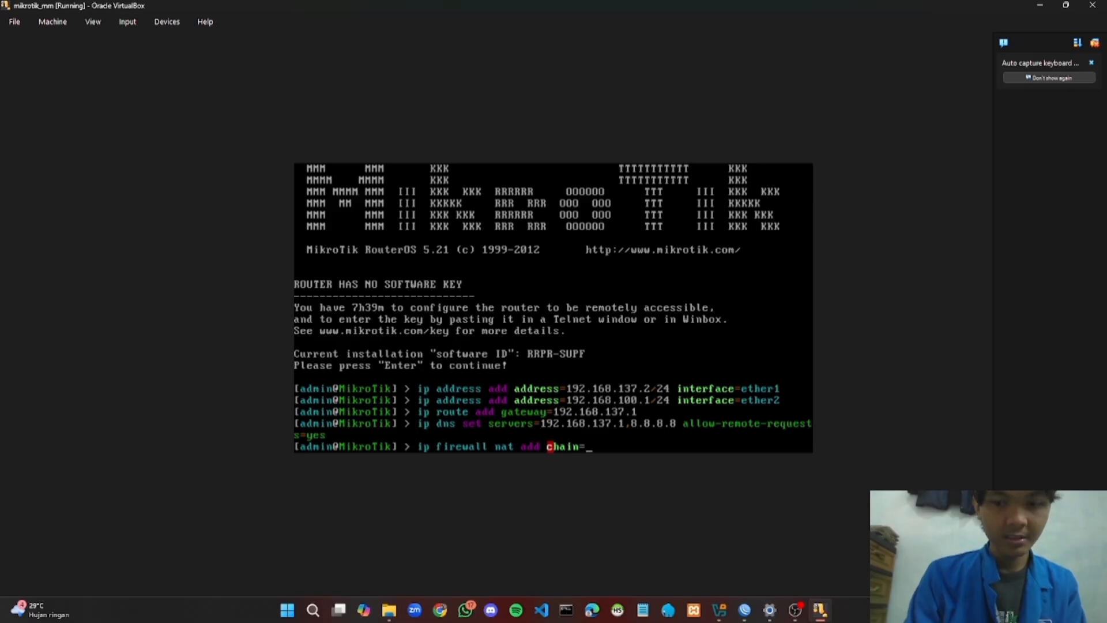
{"action": "type", "text": "src"}
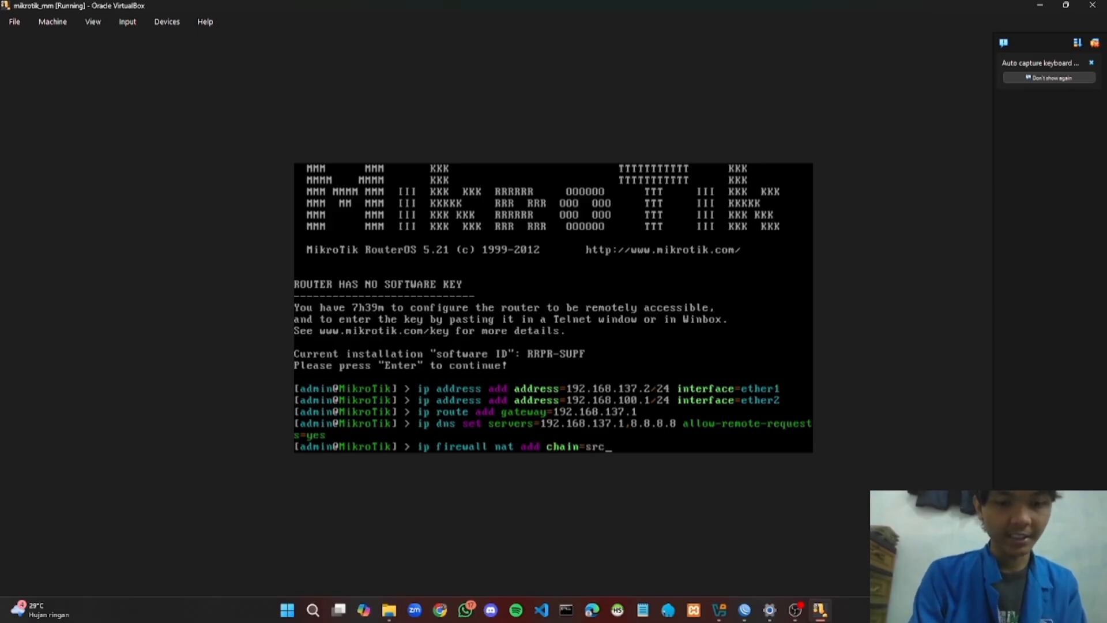
{"action": "type", "text": "nat "}
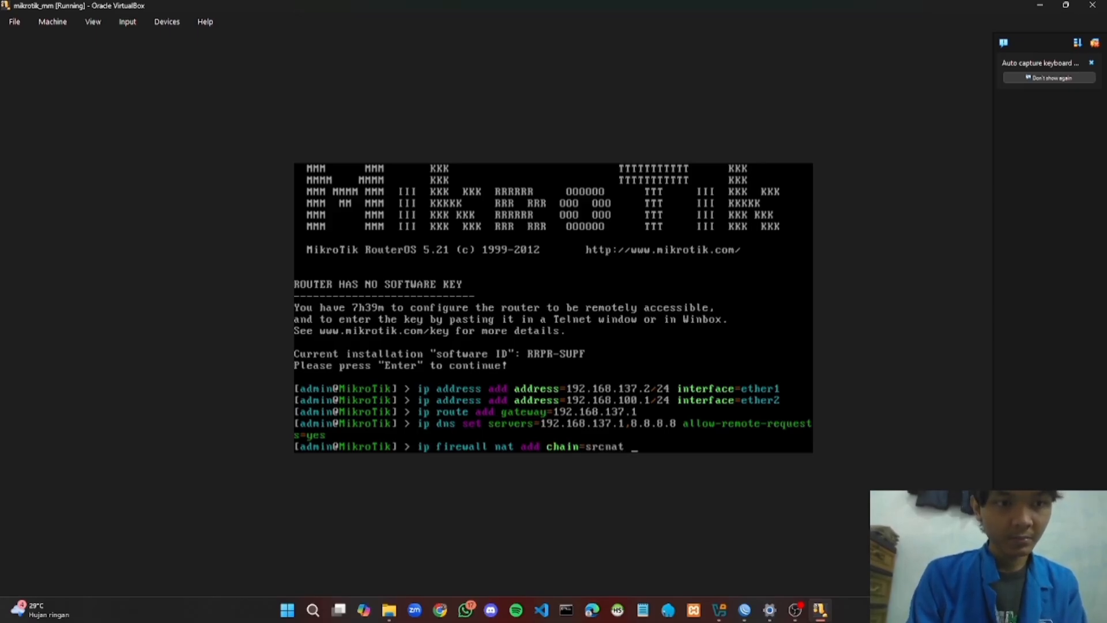
{"action": "type", "text": "action"}
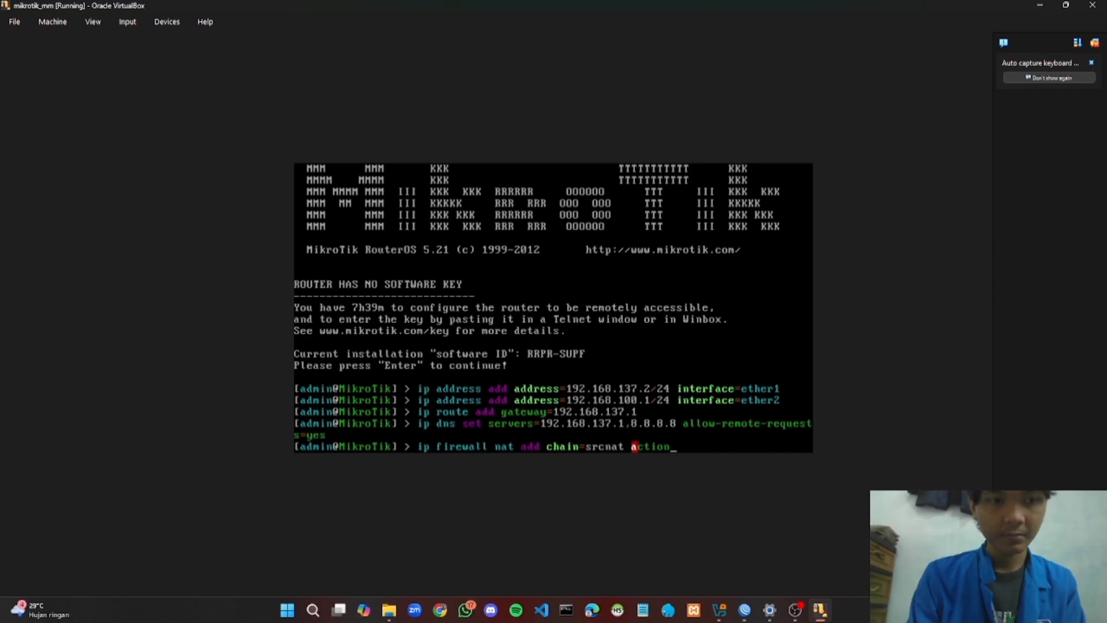
{"action": "type", "text": "=ma"}
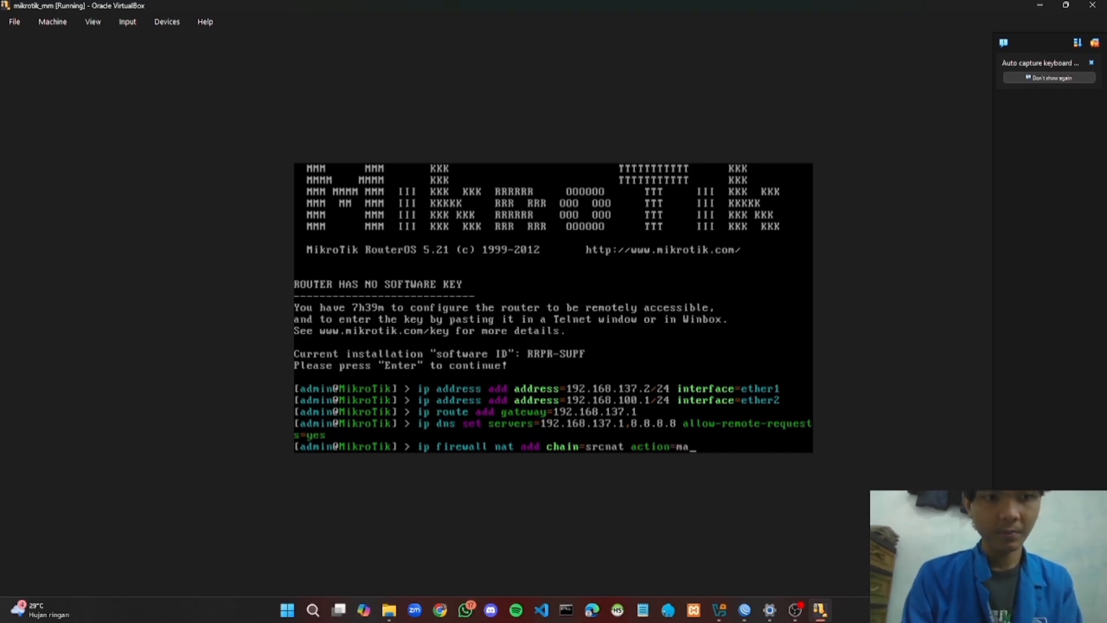
{"action": "type", "text": "squ"}
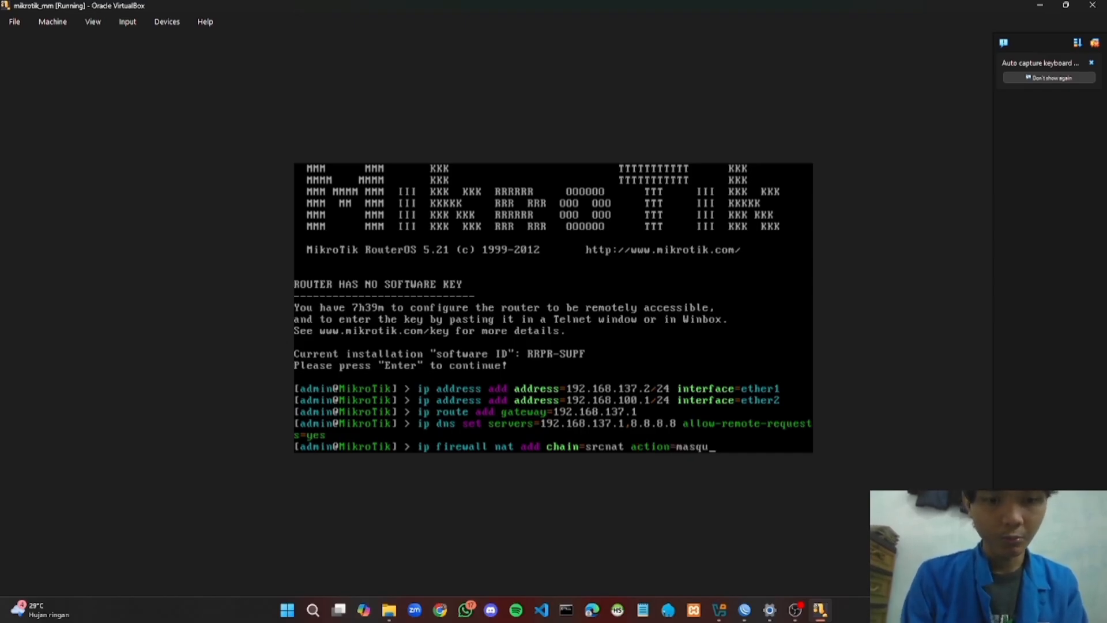
{"action": "type", "text": "ers"}
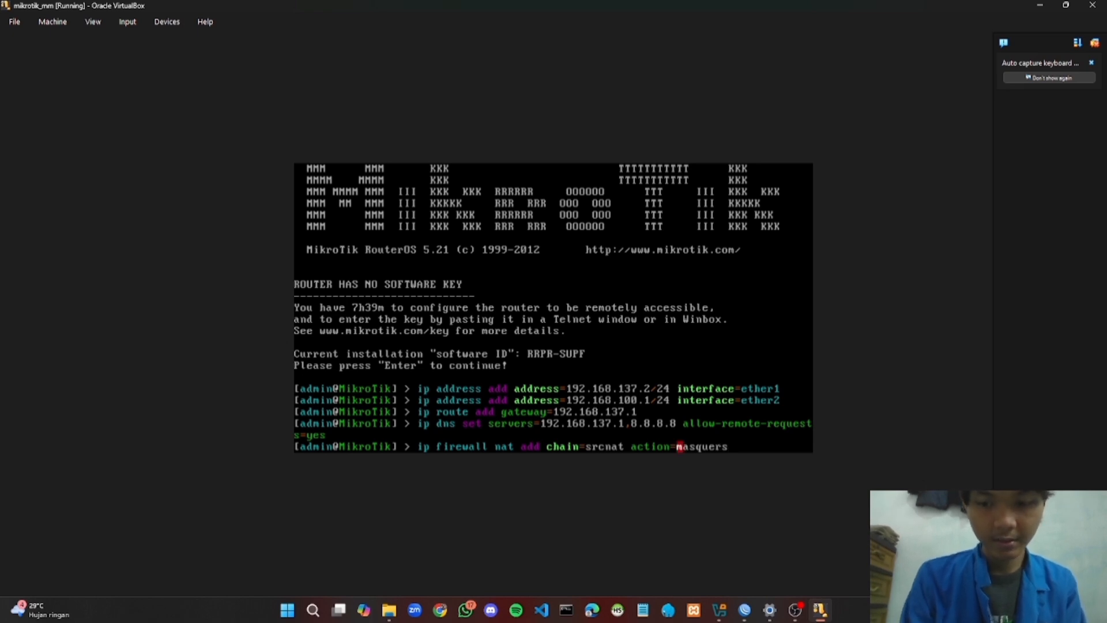
{"action": "key", "text": "BackSpace"}
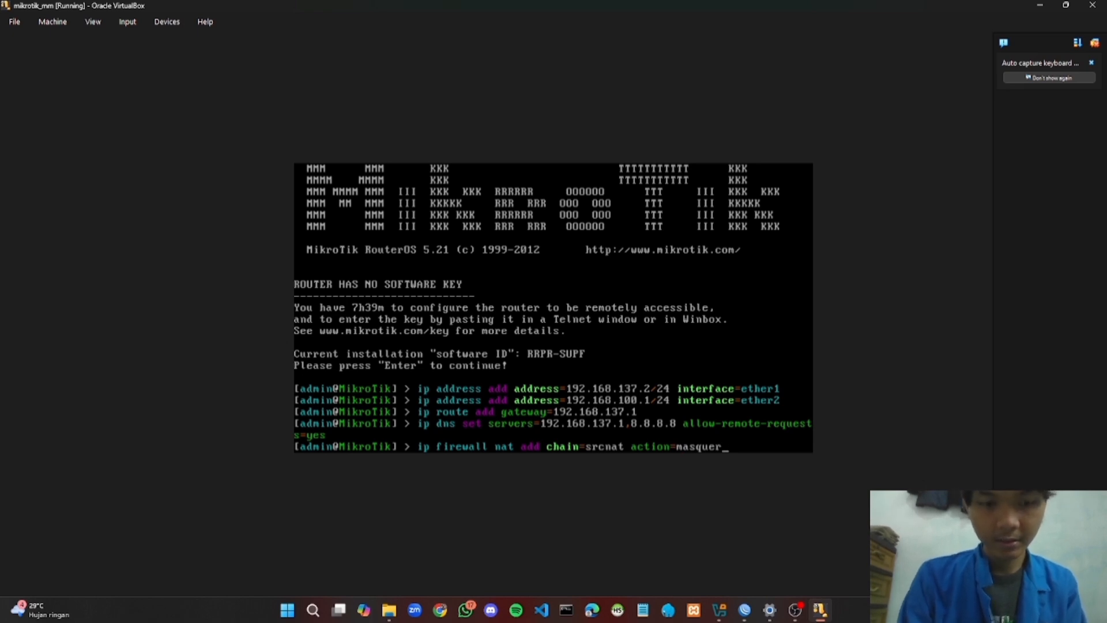
{"action": "type", "text": "ade"}
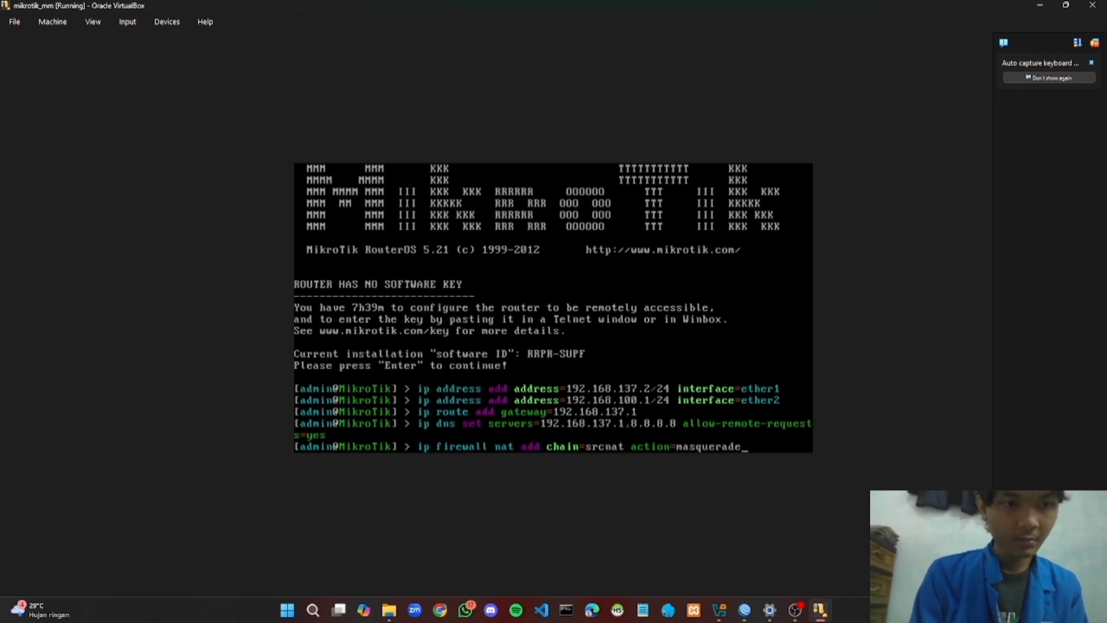
{"action": "type", "text": " ou"}
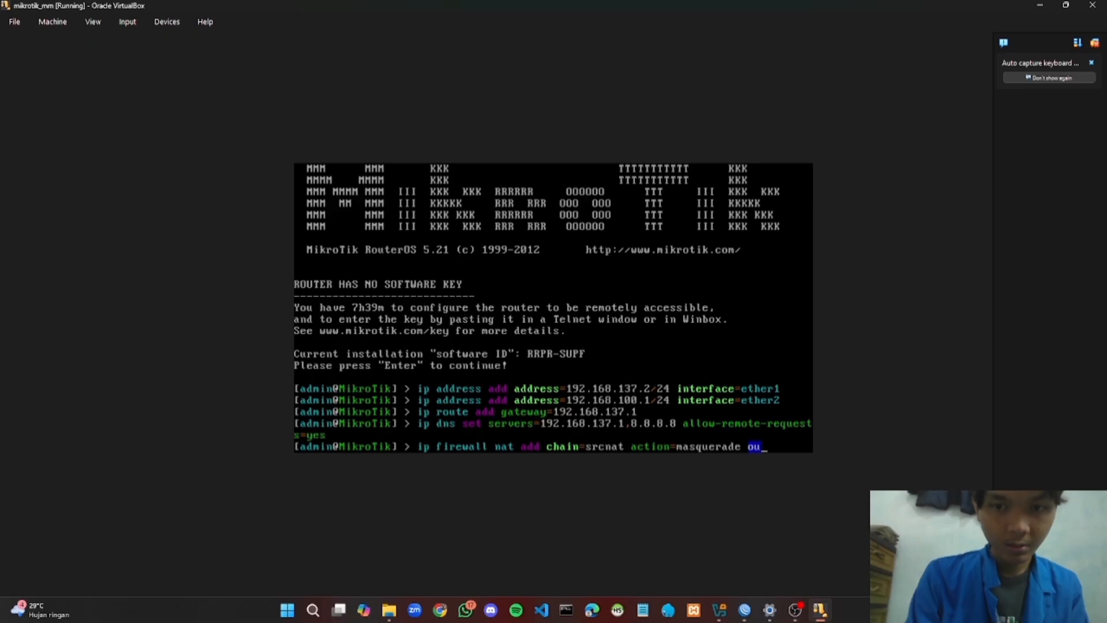
{"action": "type", "text": "t-"}
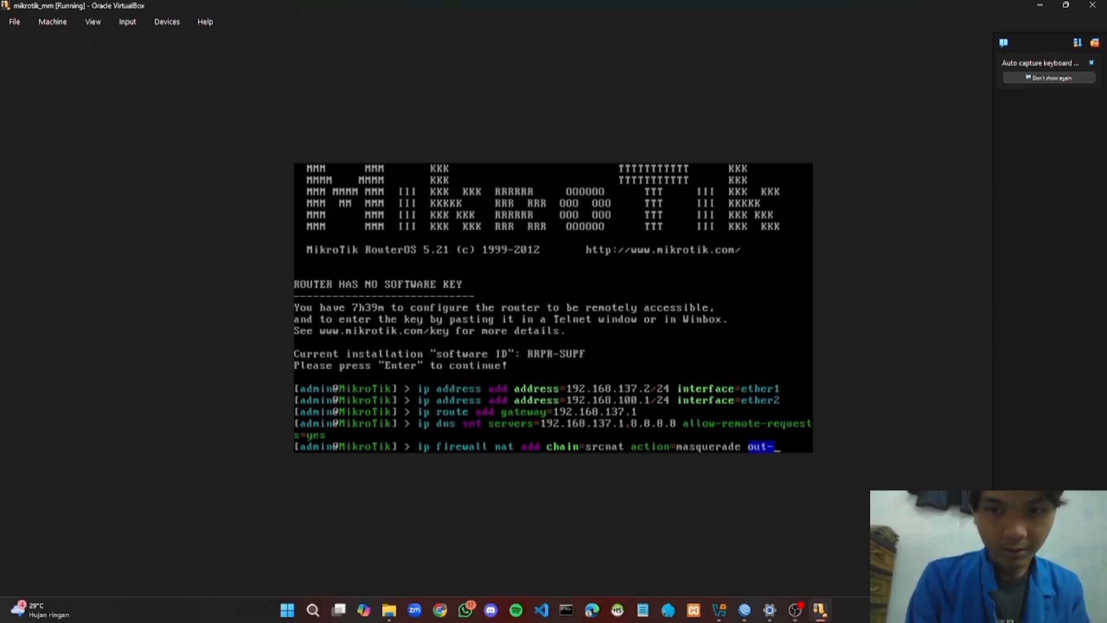
{"action": "type", "text": "inter"}
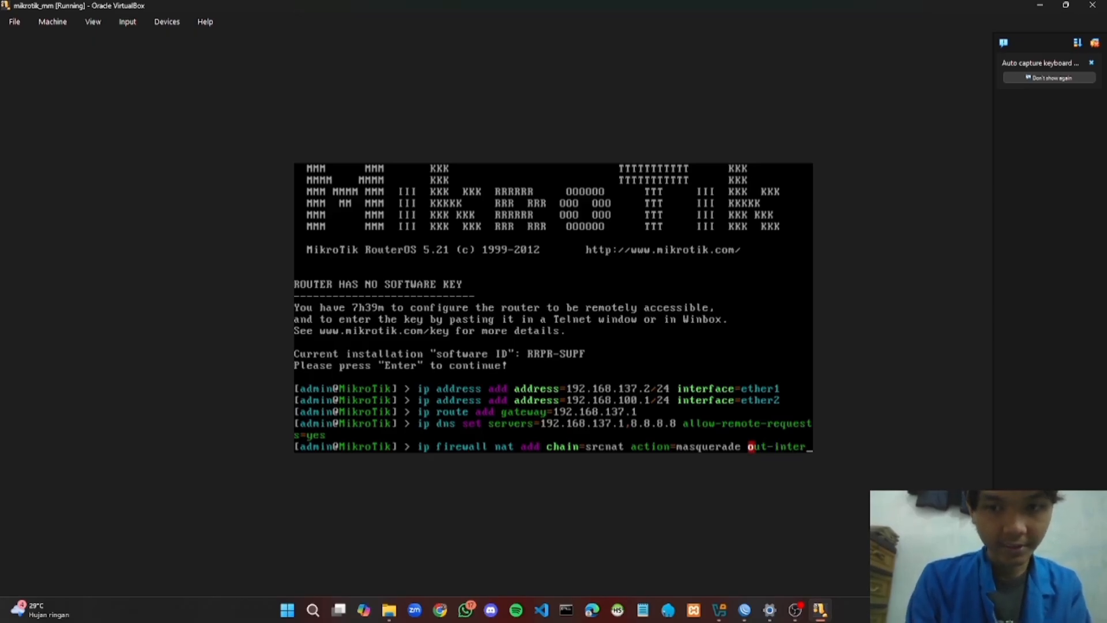
{"action": "type", "text": "face"}
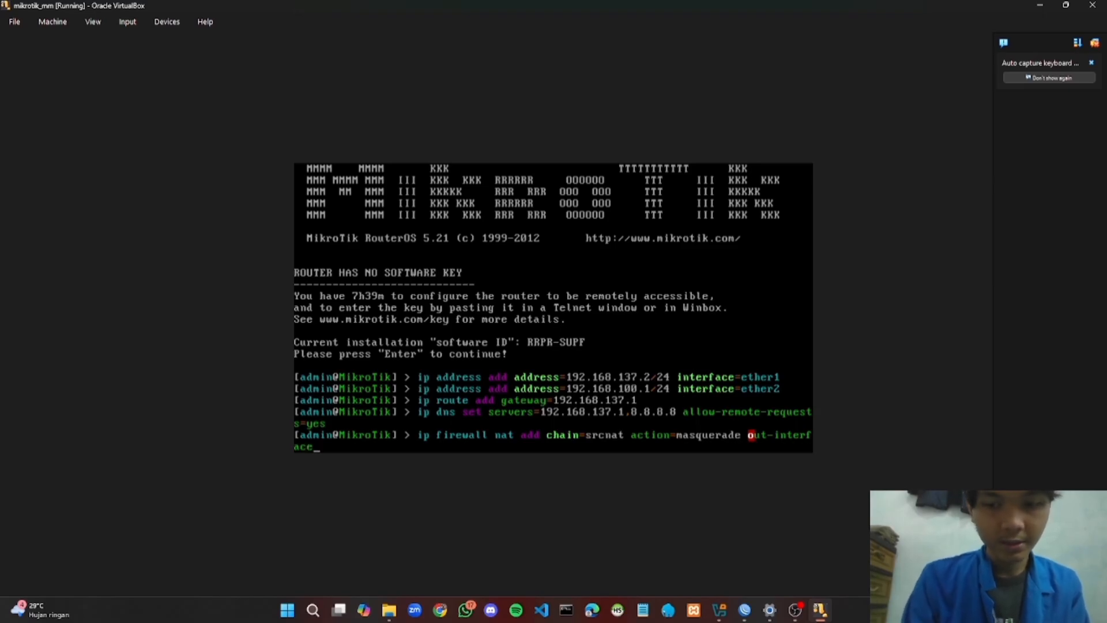
{"action": "type", "text": "=ether"}
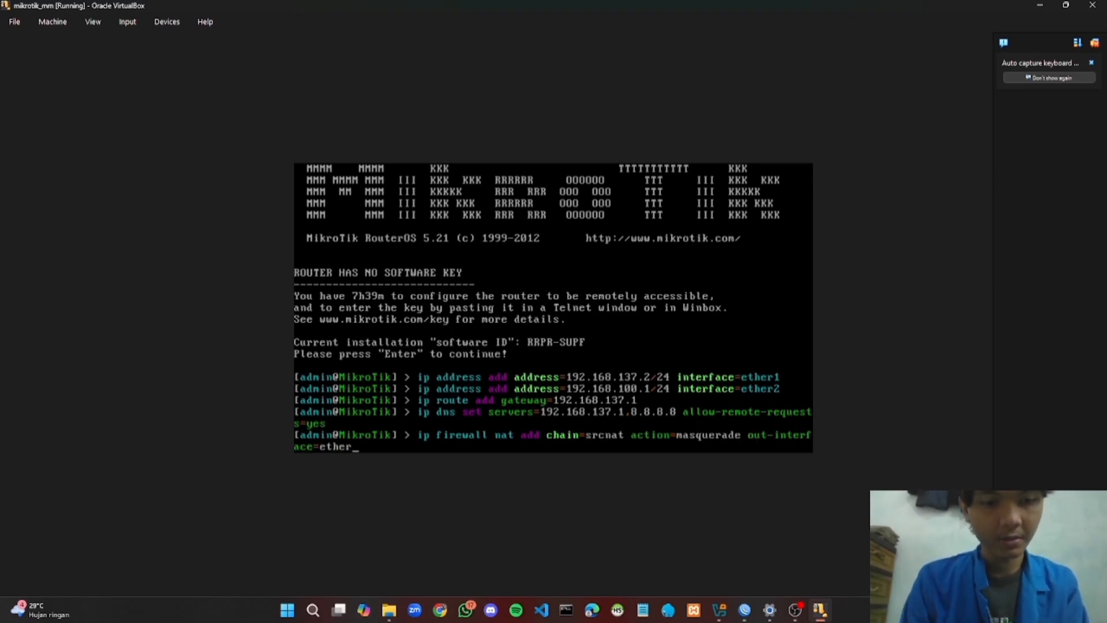
{"action": "type", "text": "1"}
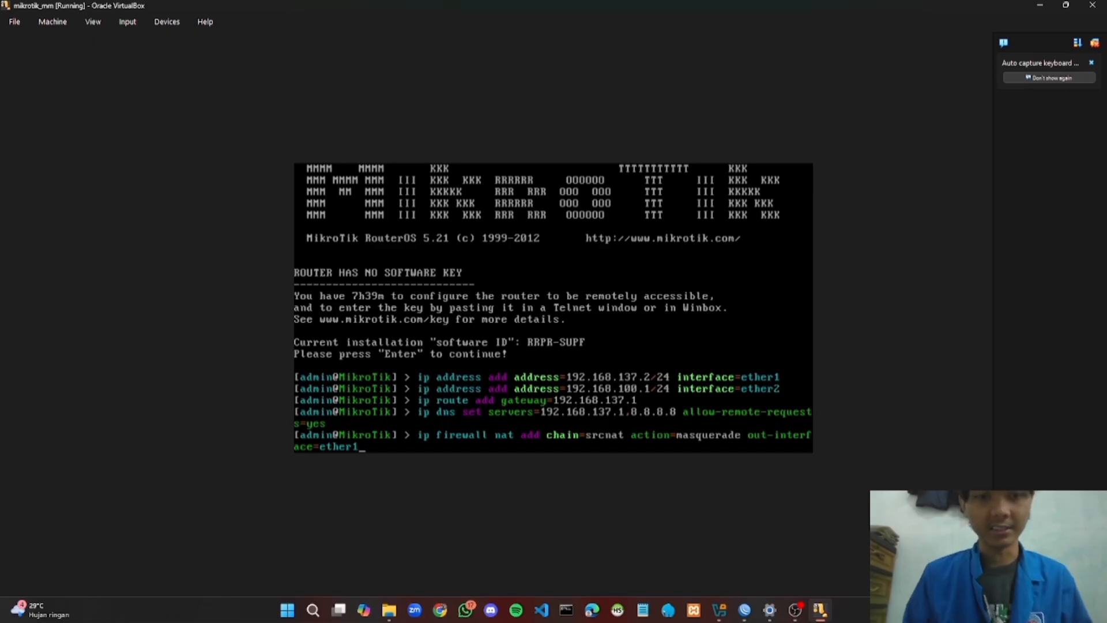
{"action": "key", "text": "Return"}
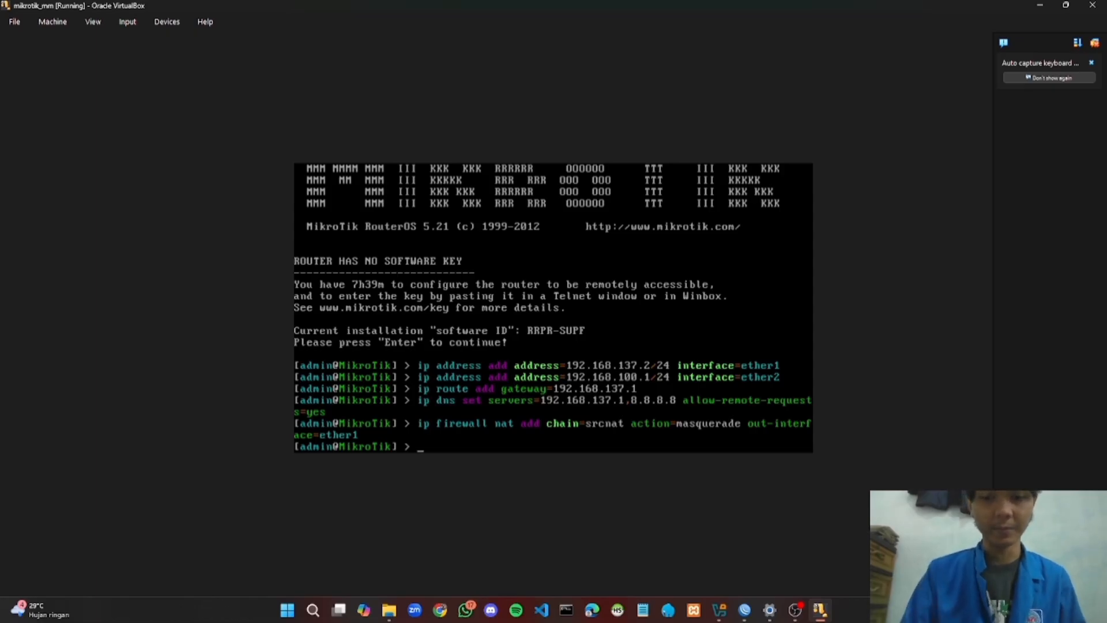
Ping google.com from the router and stop it after 19 of 20 replies from 74.125.200.101
{"action": "type", "text": "ping "}
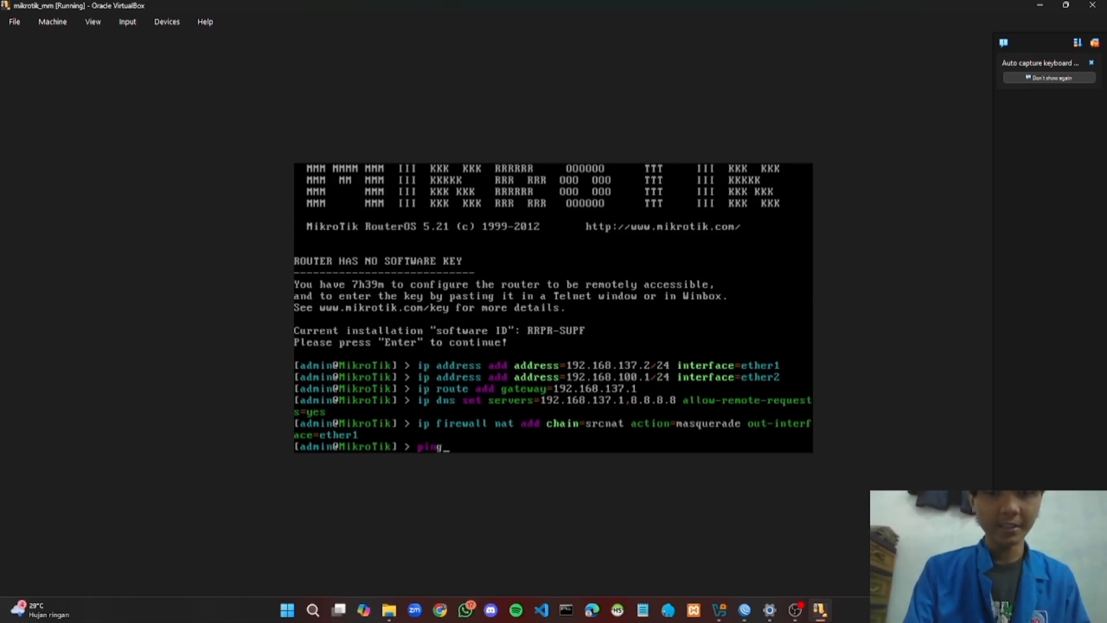
{"action": "type", "text": "googl"}
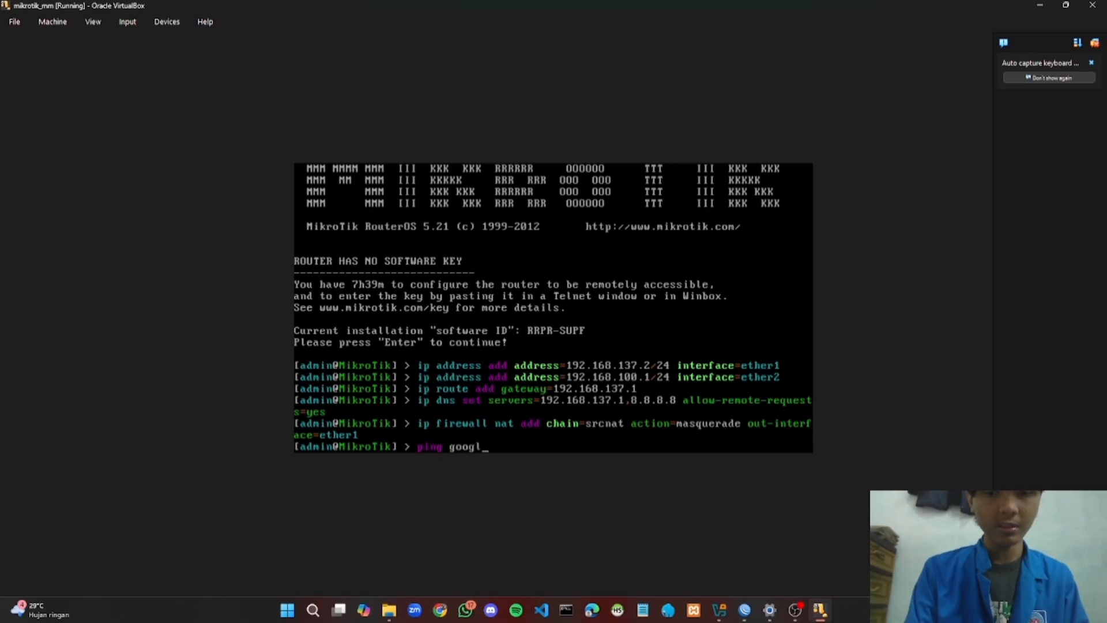
{"action": "type", "text": "e.com"}
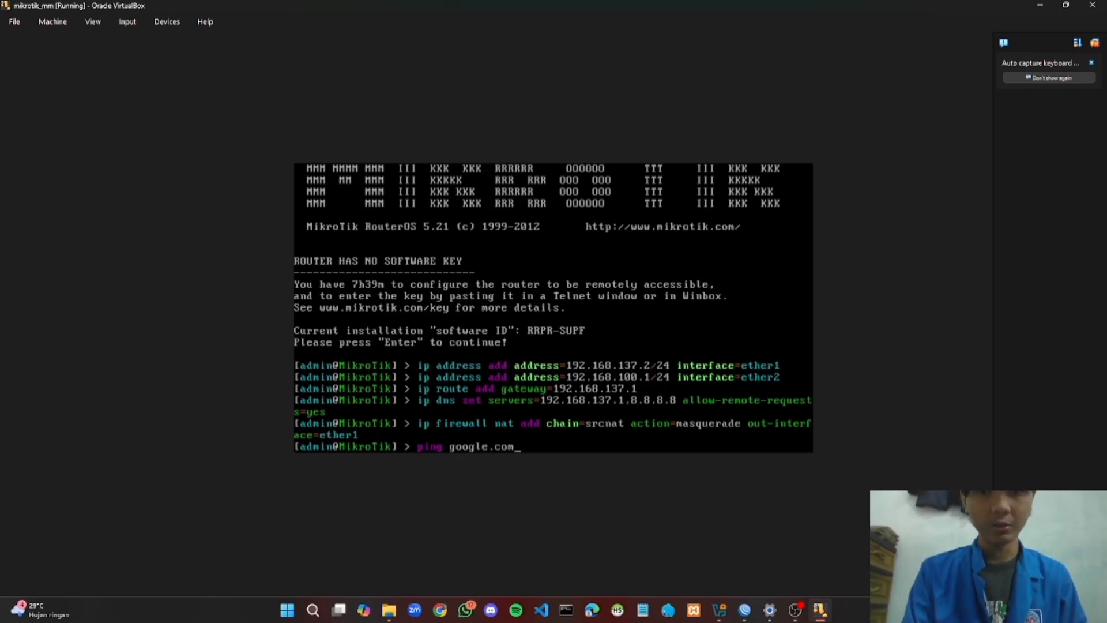
{"action": "key", "text": "Return"}
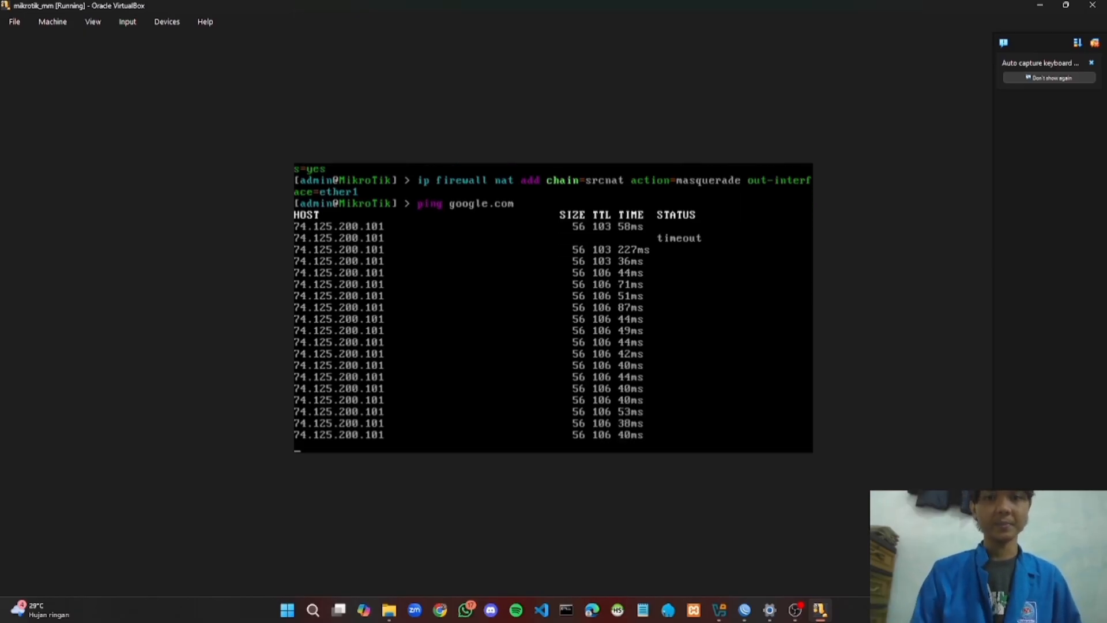
{"action": "key", "text": "ctrl+c"}
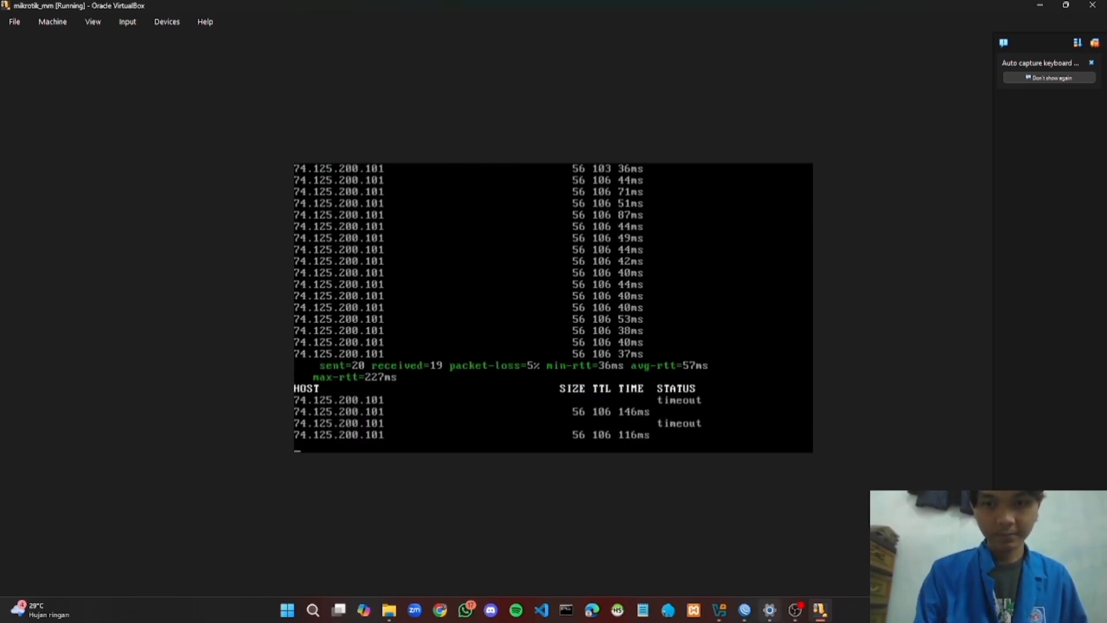
{"action": "mouse_move", "coordinate": [792, 621]}
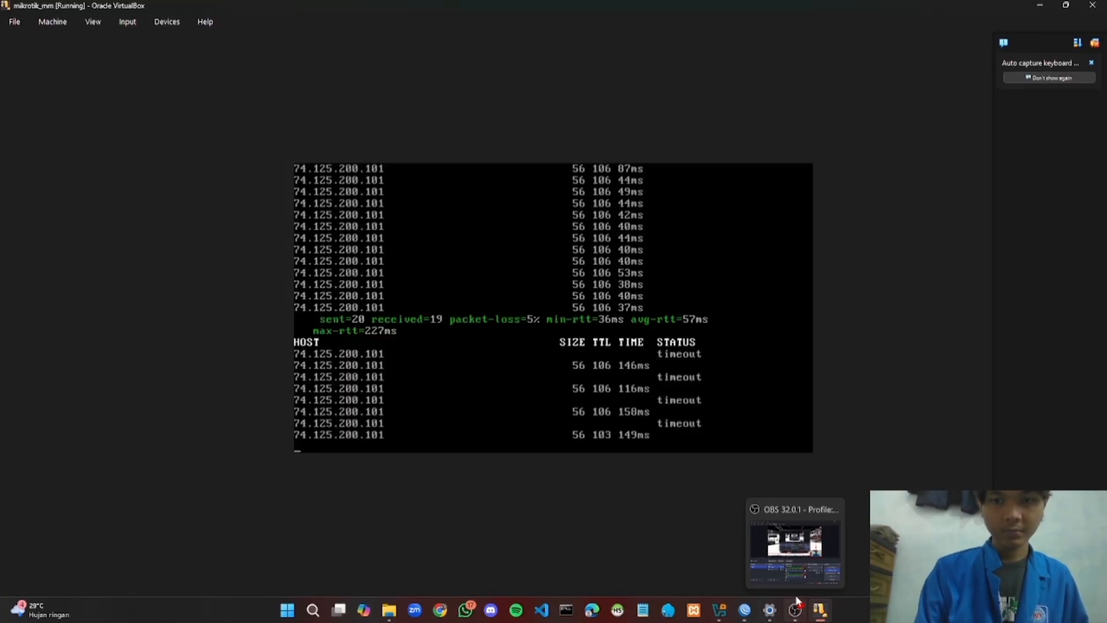
Start the Windows XP VM from VirtualBox Manager and dismiss the notification panel
{"action": "left_click", "coordinate": [720, 613]}
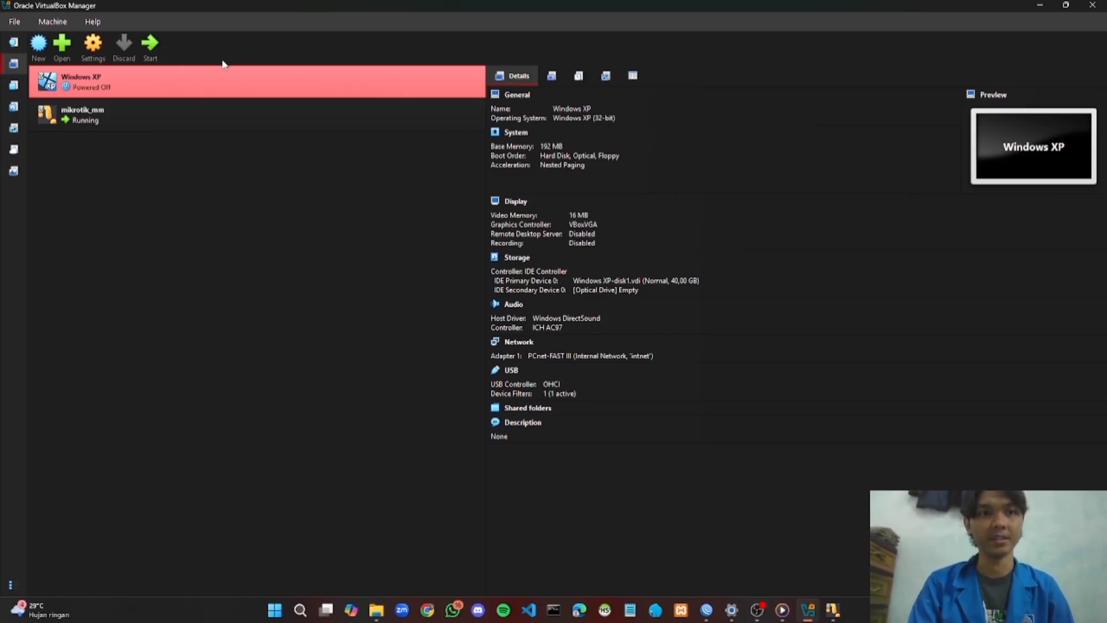
{"action": "left_click", "coordinate": [148, 46]}
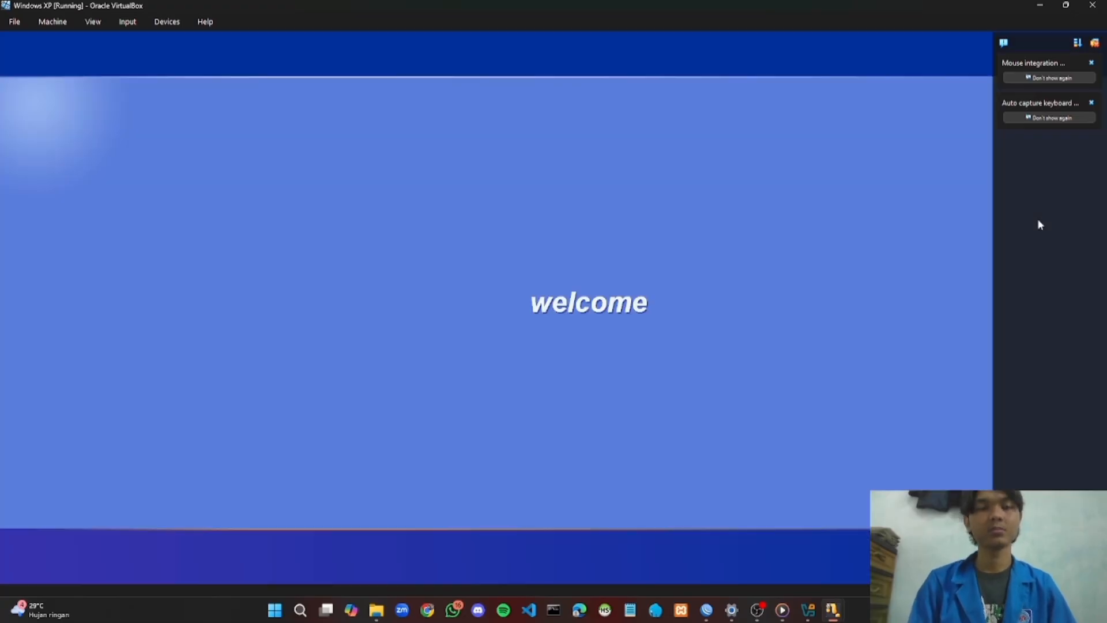
{"action": "left_click", "coordinate": [1094, 43]}
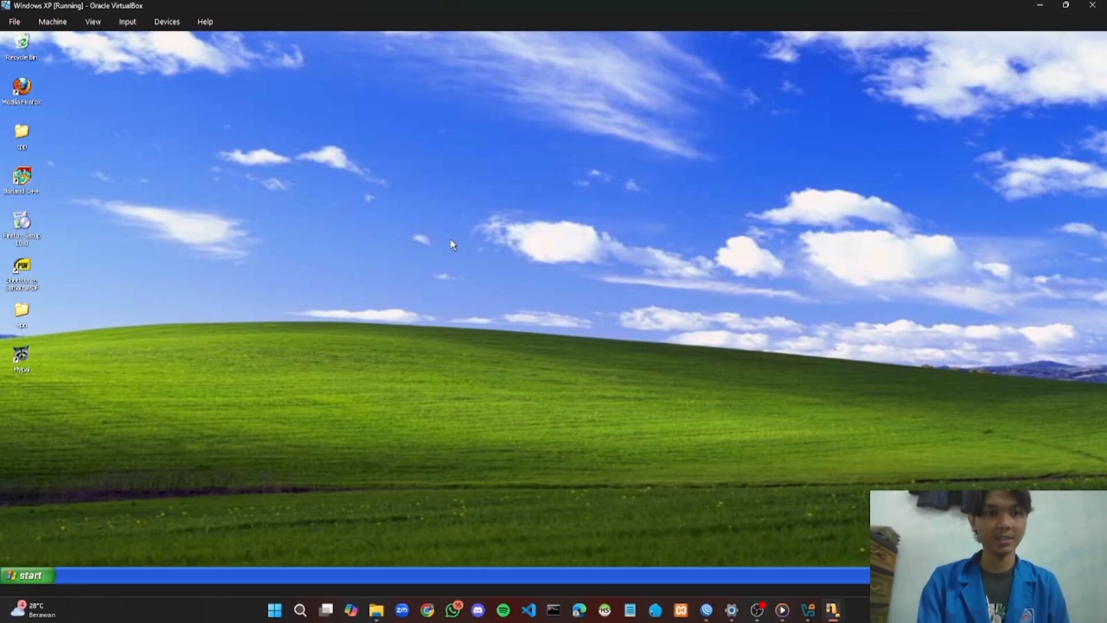
Open Local Area Connection's TCP/IP properties: static 192.168.100.2, mask 255.255.255.0, gateway/DNS 192.168.100.1
{"action": "left_click", "coordinate": [26, 579]}
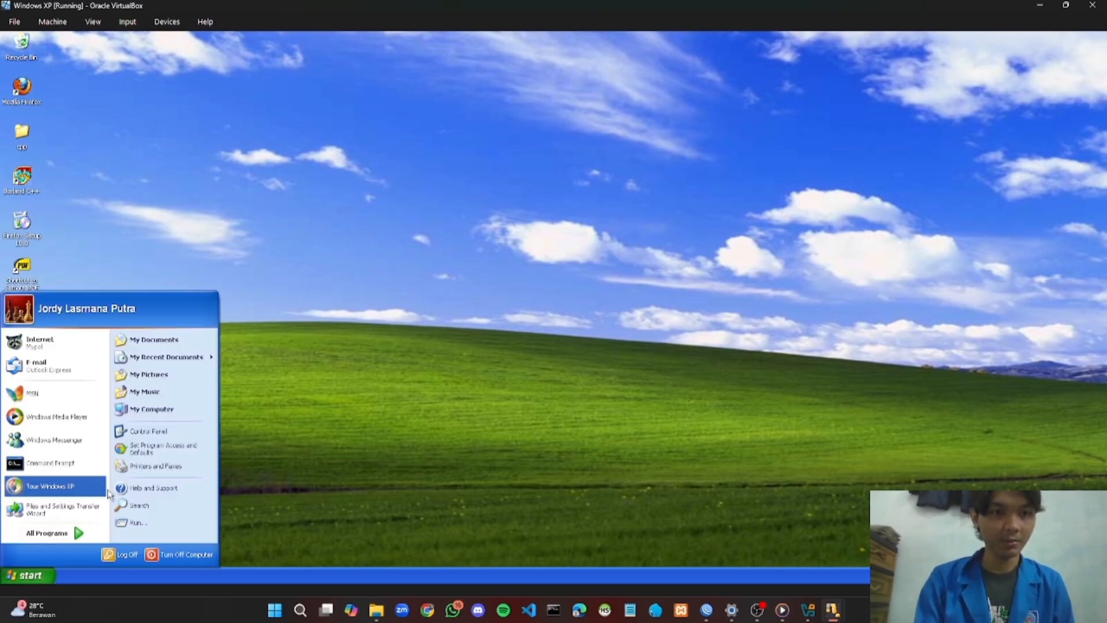
{"action": "left_click", "coordinate": [145, 432]}
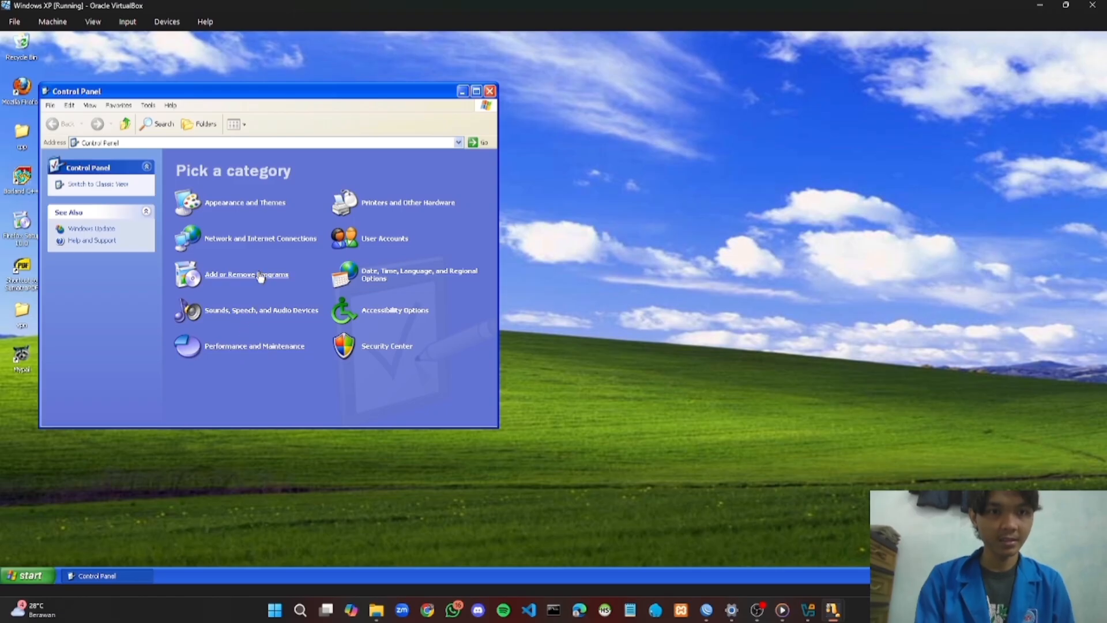
{"action": "left_click", "coordinate": [259, 239]}
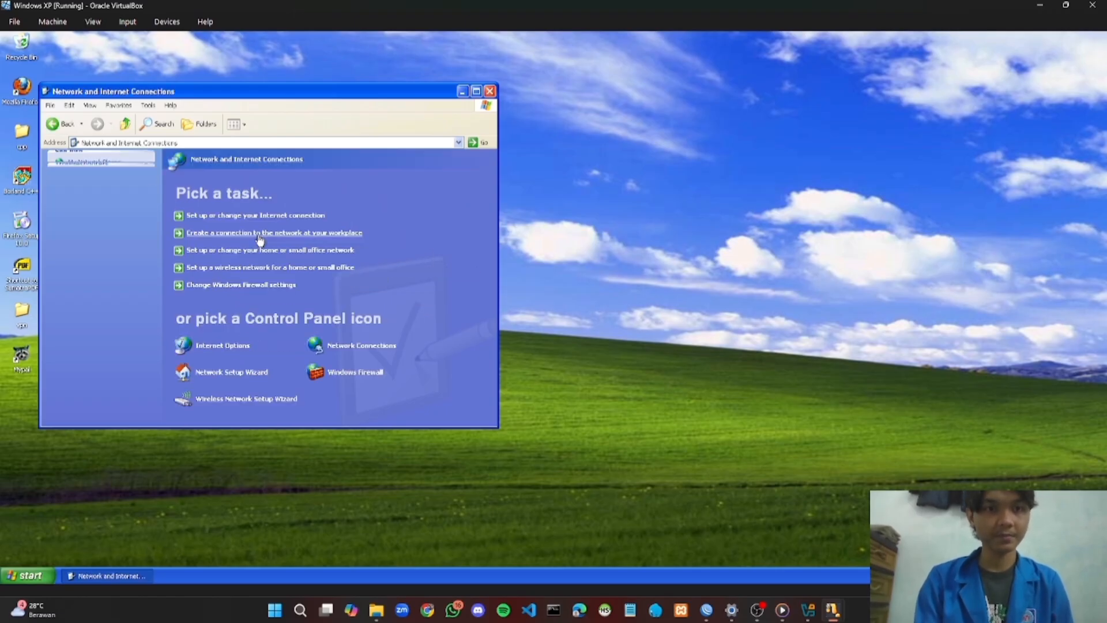
{"action": "left_click", "coordinate": [353, 347]}
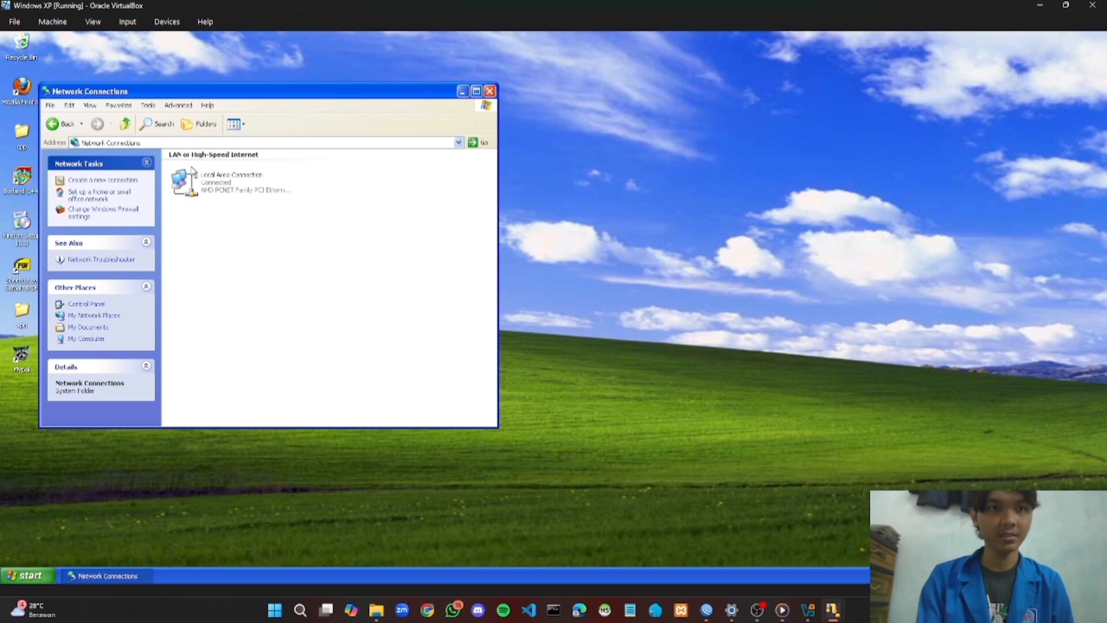
{"action": "double_click", "coordinate": [206, 185]}
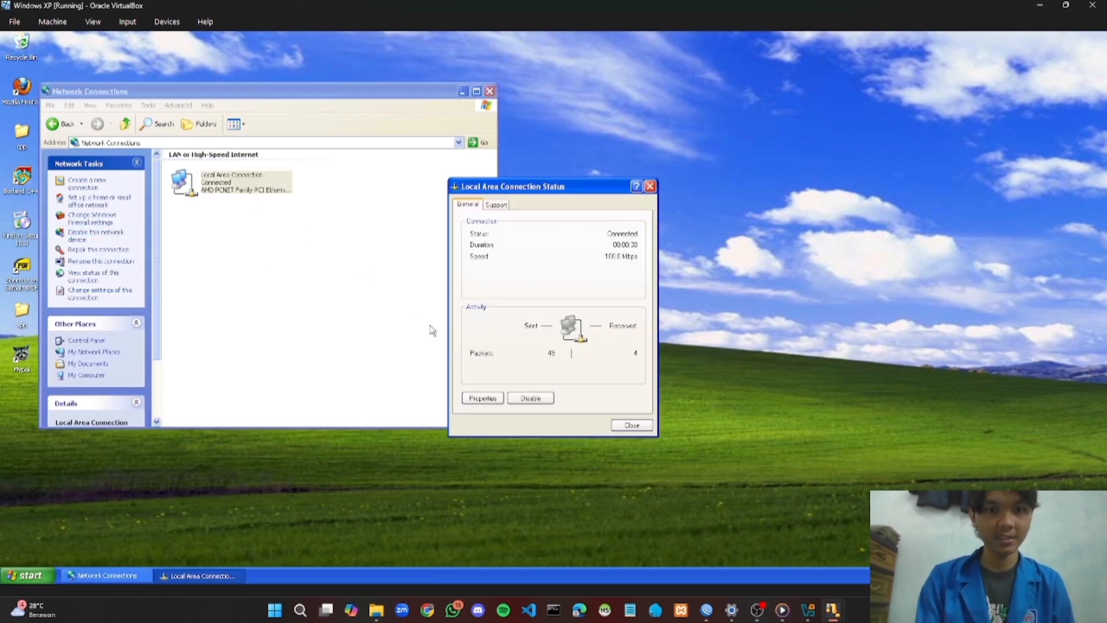
{"action": "left_click", "coordinate": [483, 398]}
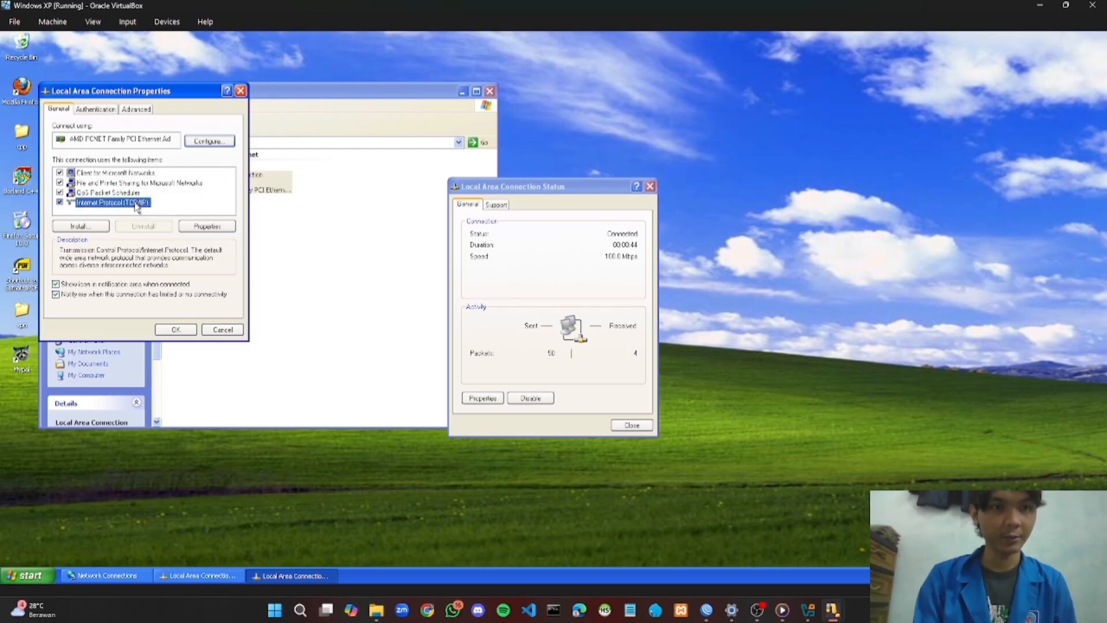
{"action": "double_click", "coordinate": [136, 203]}
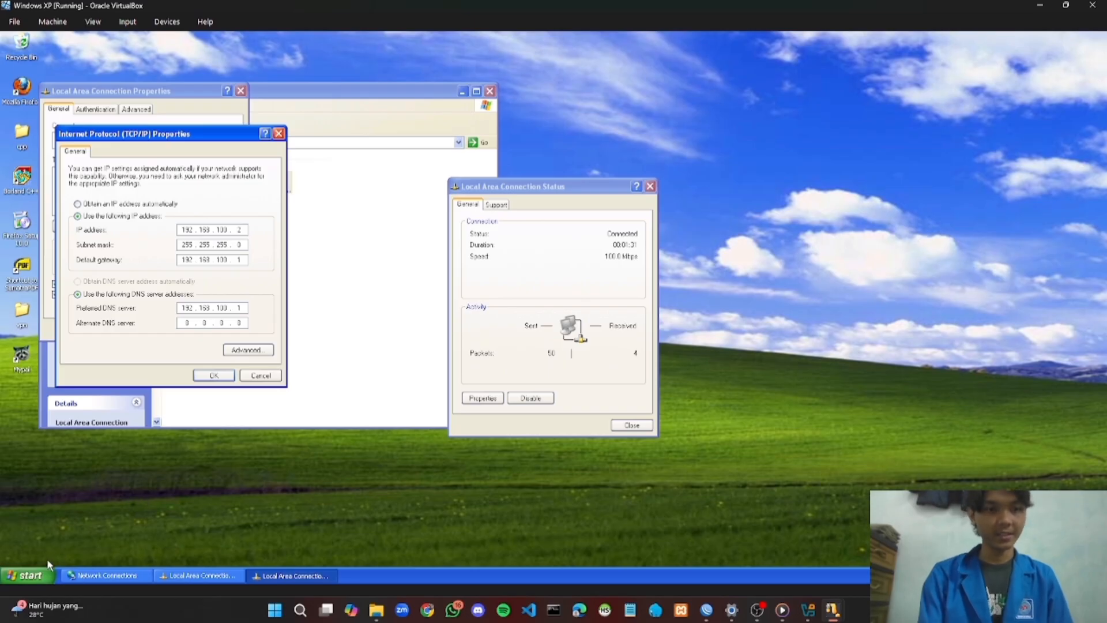
Launch cmd from Run and ping 192.168.100.1, getting 4 of 4 replies
{"action": "left_click", "coordinate": [38, 573]}
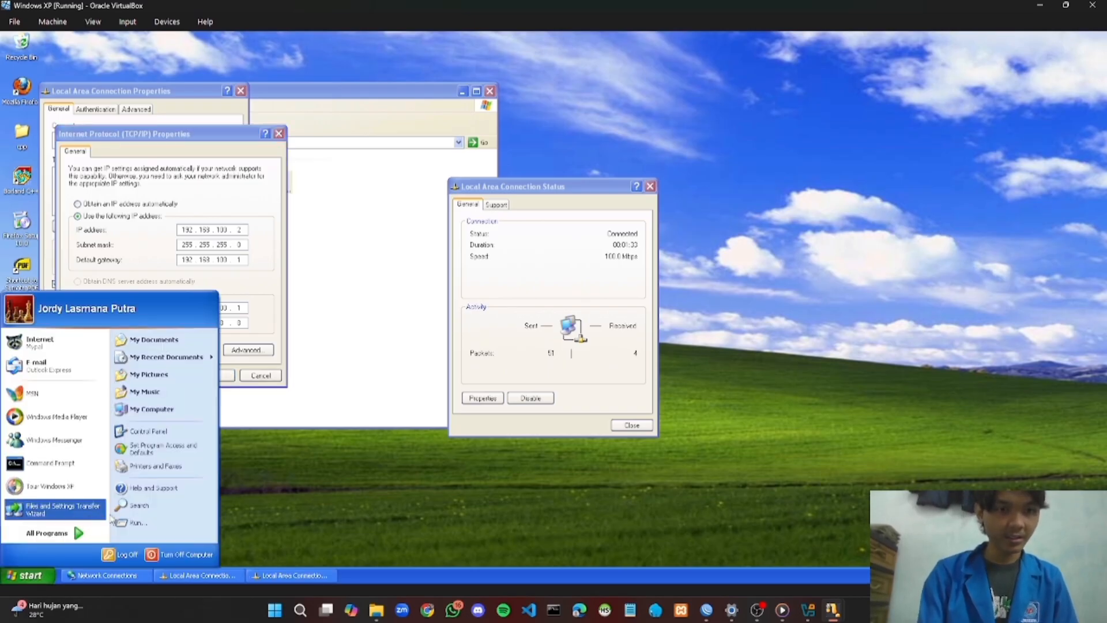
{"action": "left_click", "coordinate": [133, 525]}
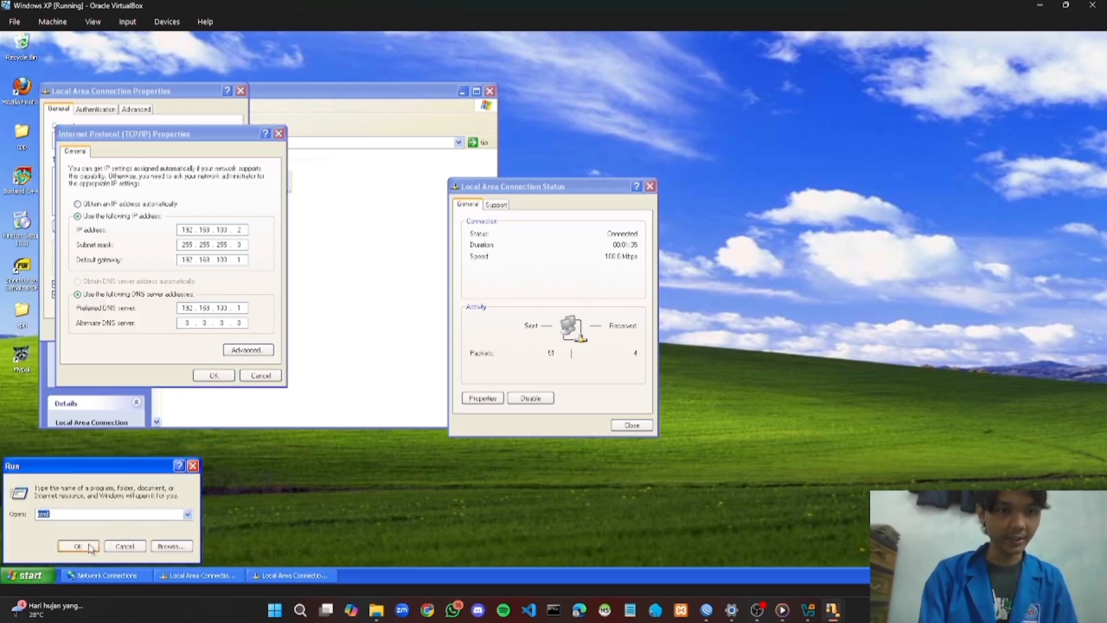
{"action": "left_click", "coordinate": [84, 549]}
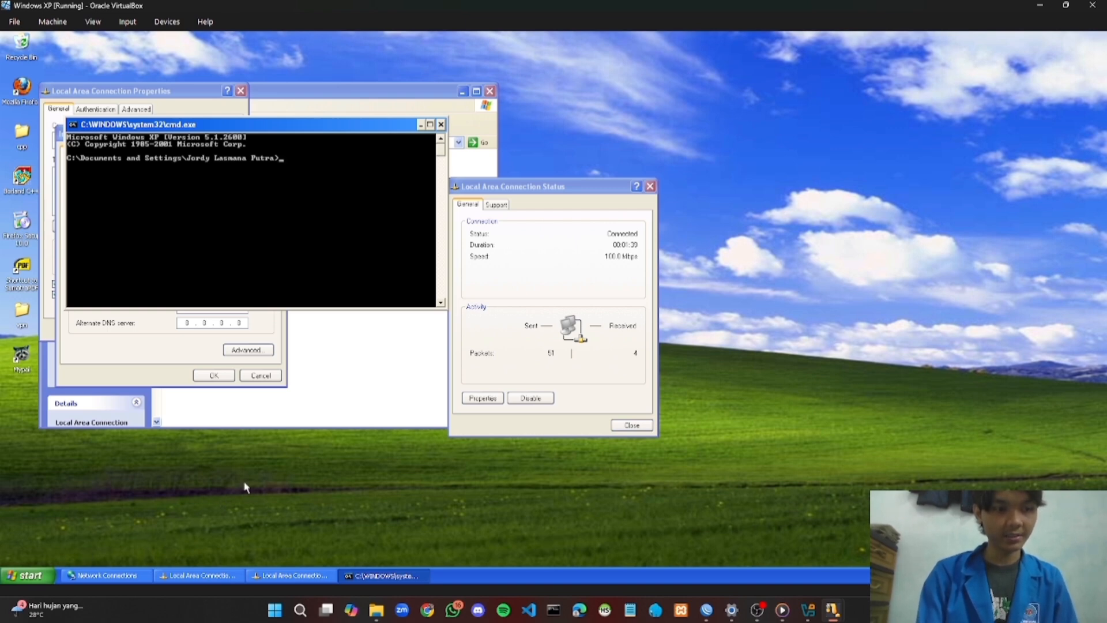
{"action": "type", "text": "pi"}
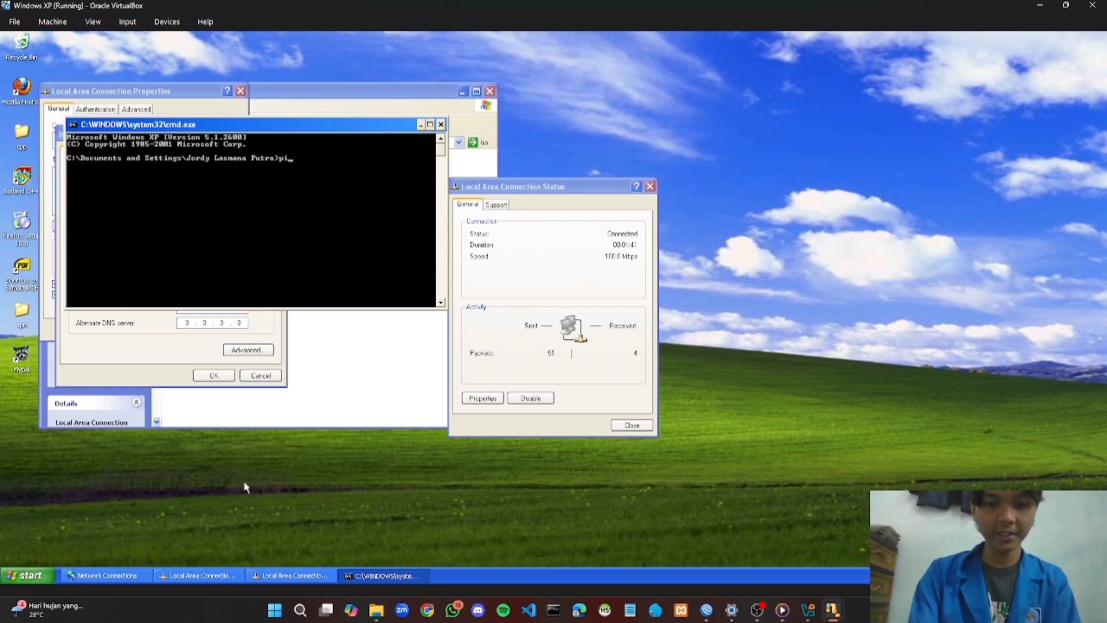
{"action": "type", "text": "ng 1"}
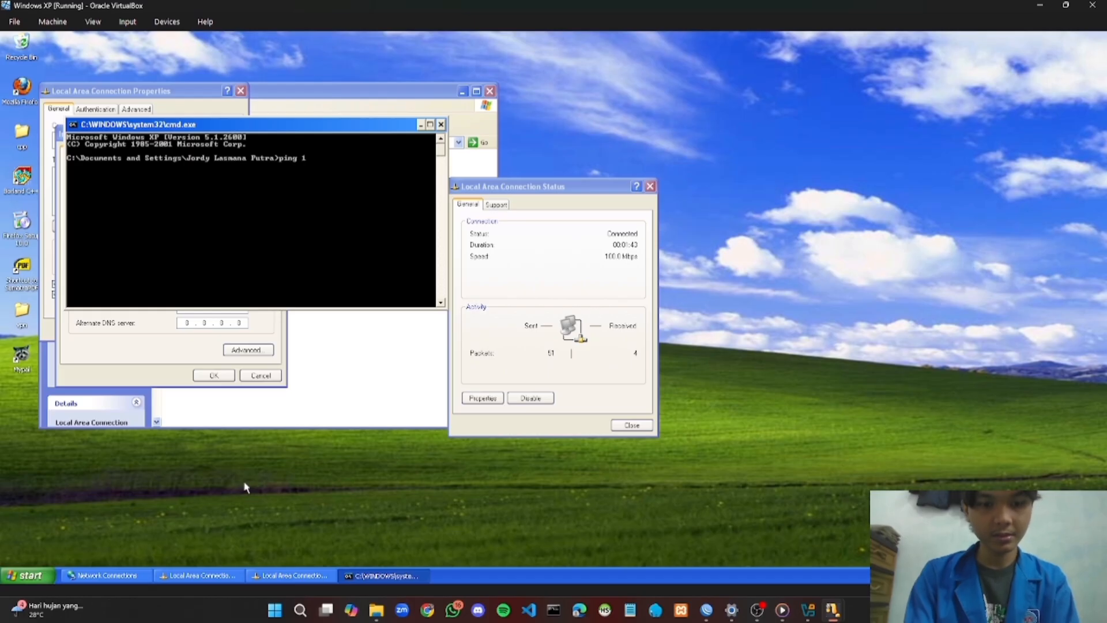
{"action": "type", "text": "92."}
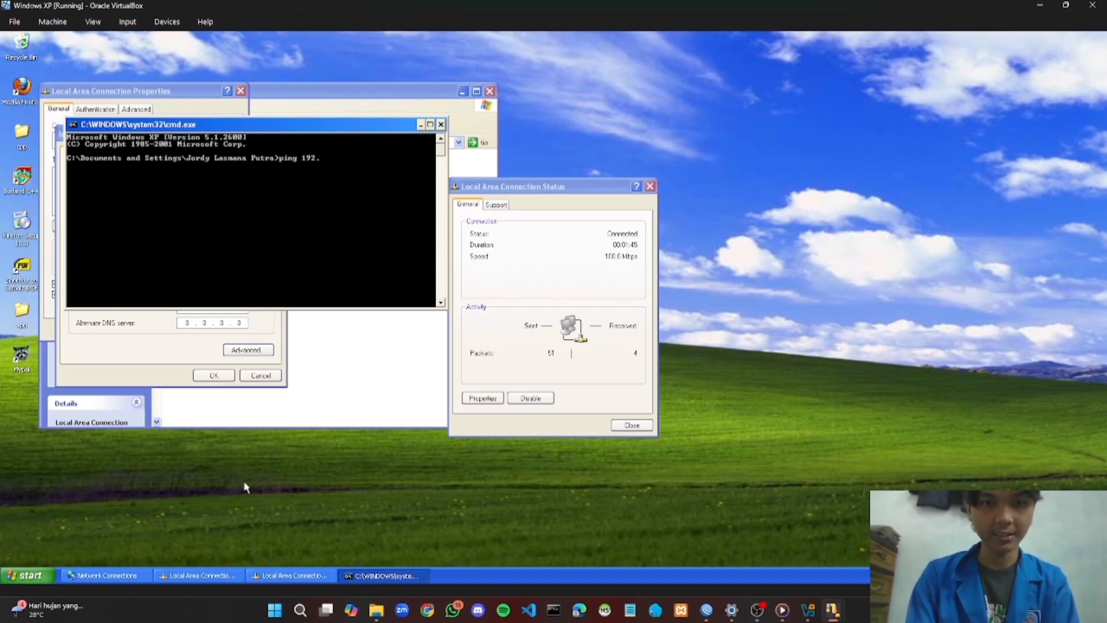
{"action": "type", "text": "168."}
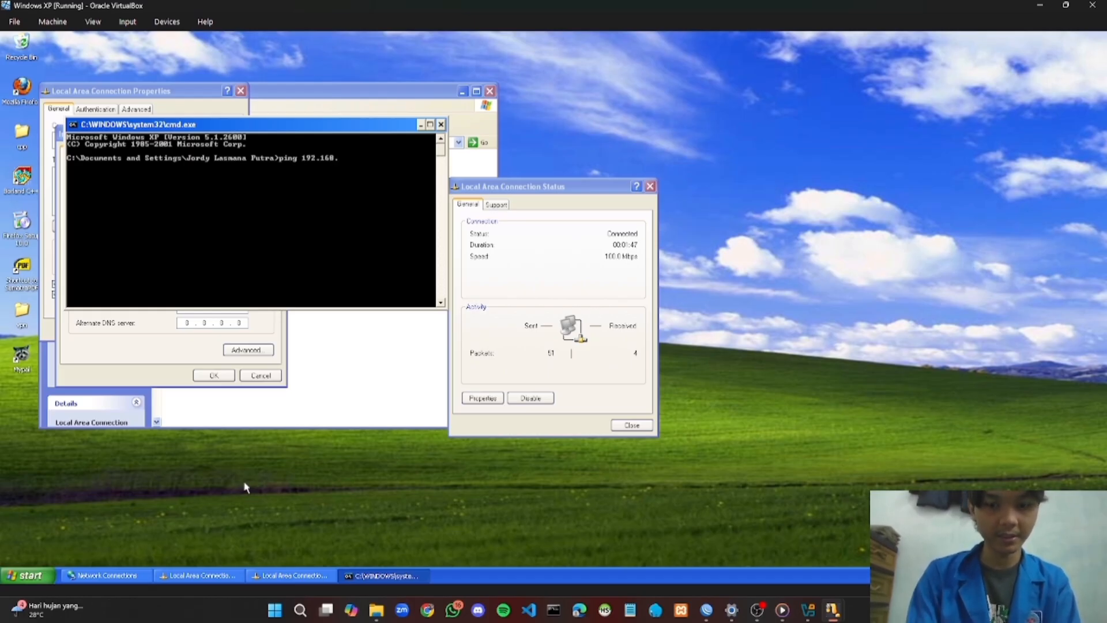
{"action": "type", "text": "100.1"}
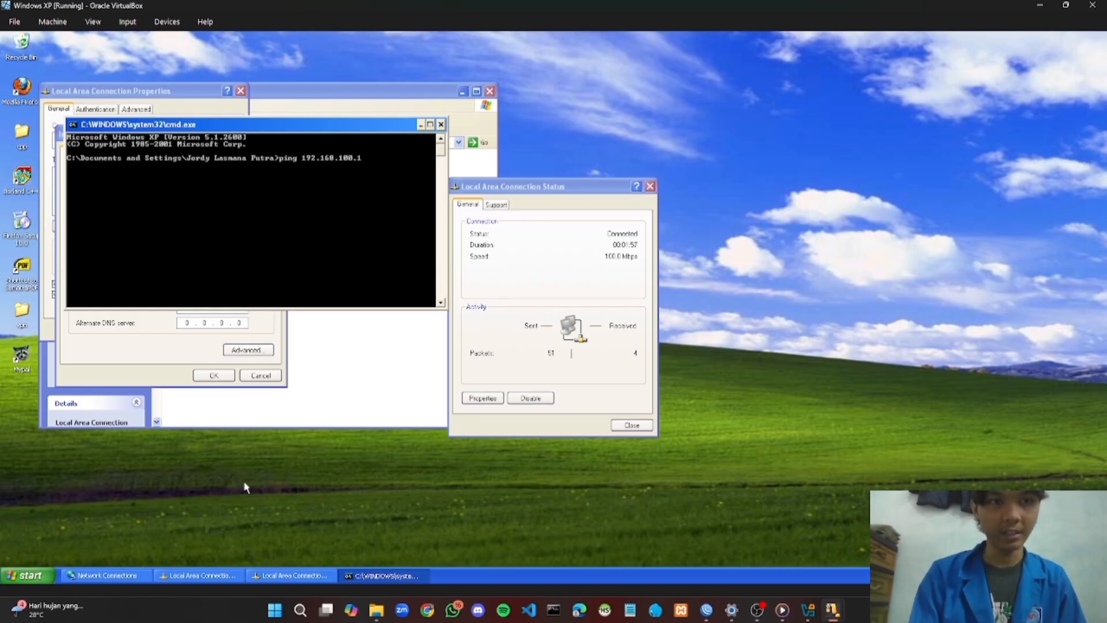
{"action": "key", "text": "Return"}
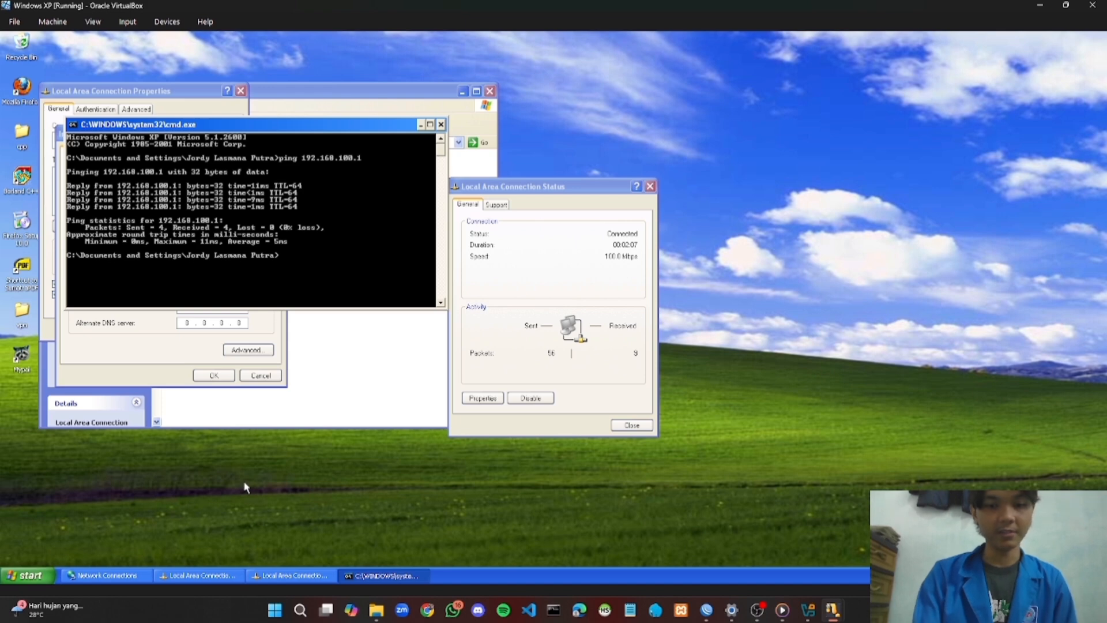
Ping 8.8.8.8 and then google.com from cmd, each returning 4/4 replies with 0% loss
{"action": "type", "text": "pin"}
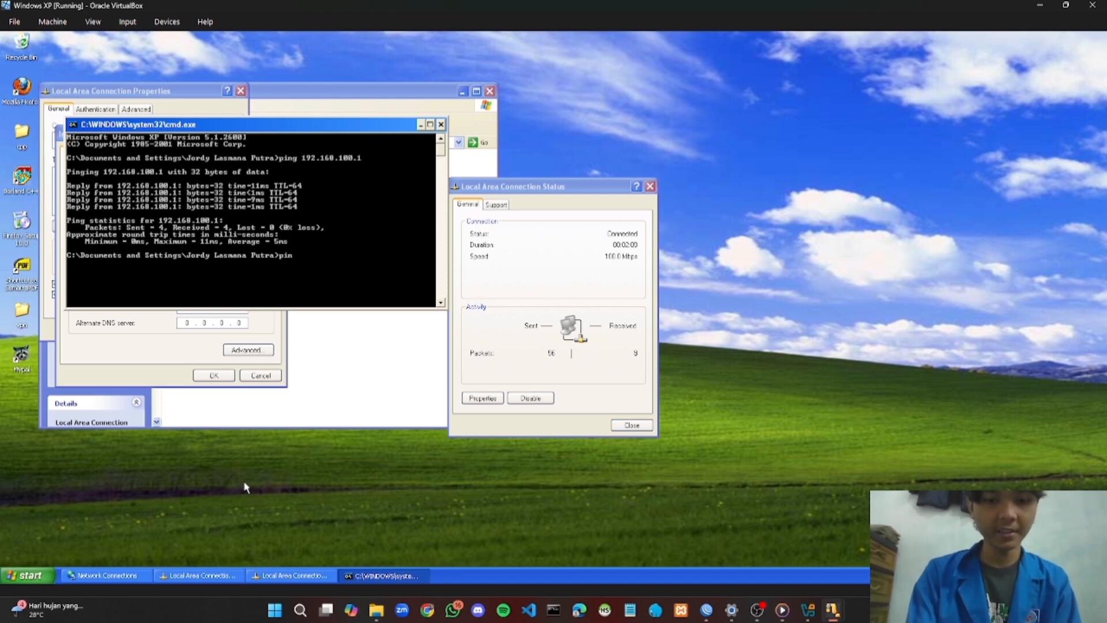
{"action": "type", "text": "g 8"}
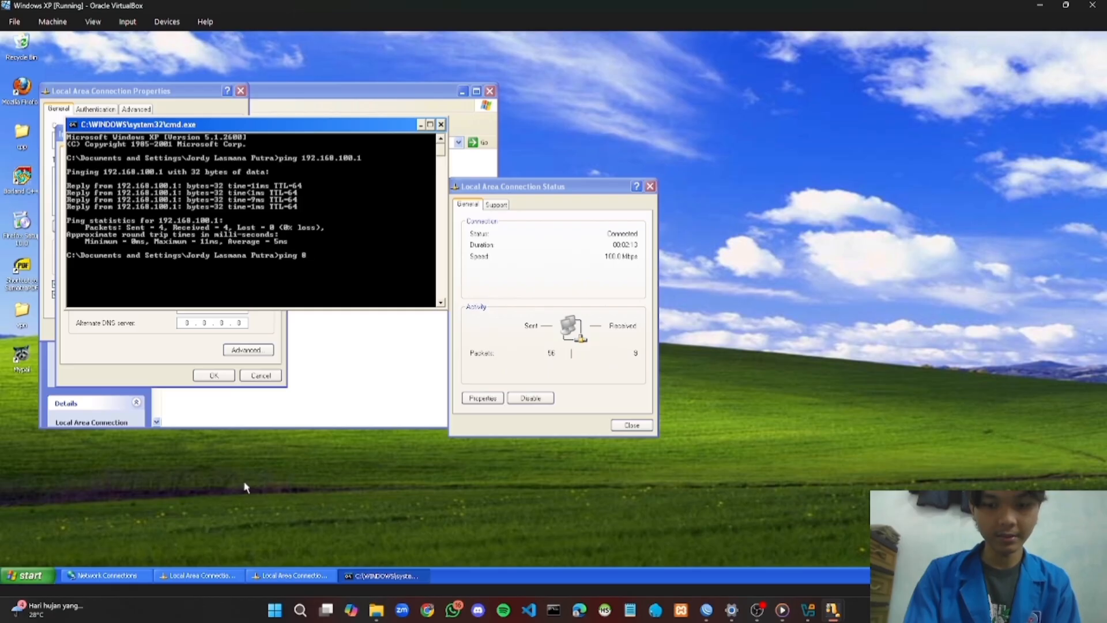
{"action": "type", "text": ".8.8.8"}
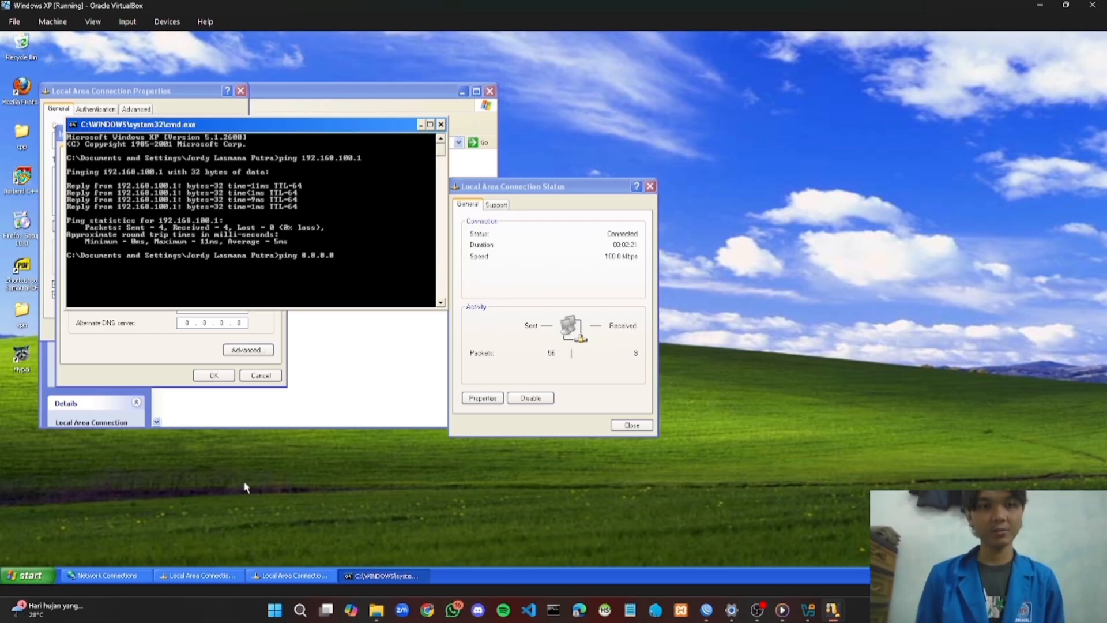
{"action": "key", "text": "Return"}
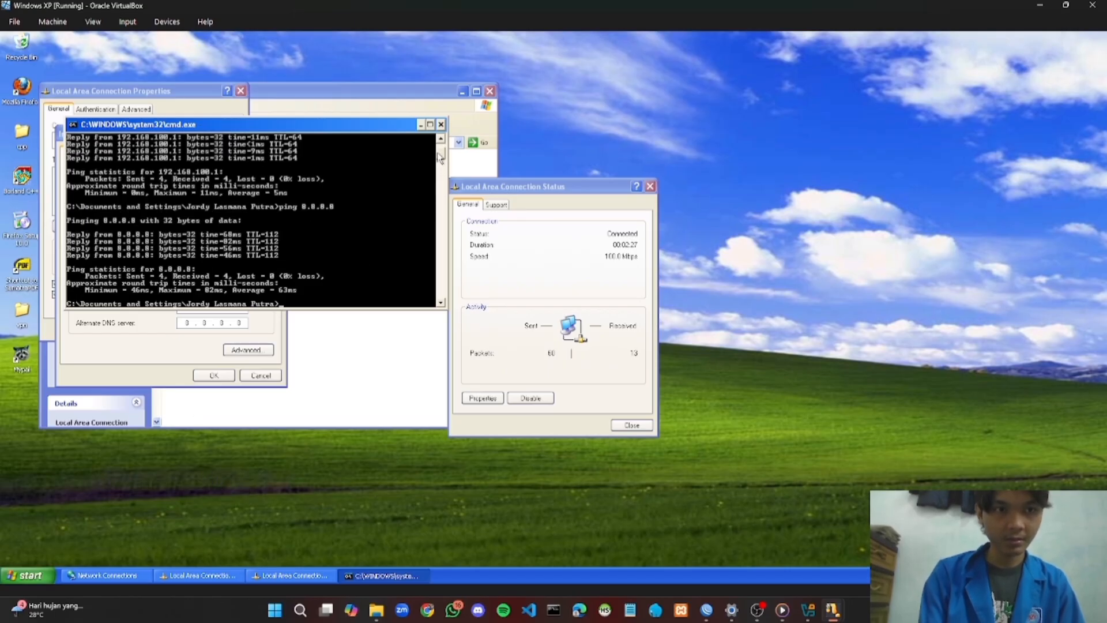
{"action": "left_click_drag", "start_coordinate": [437, 152], "coordinate": [438, 153]}
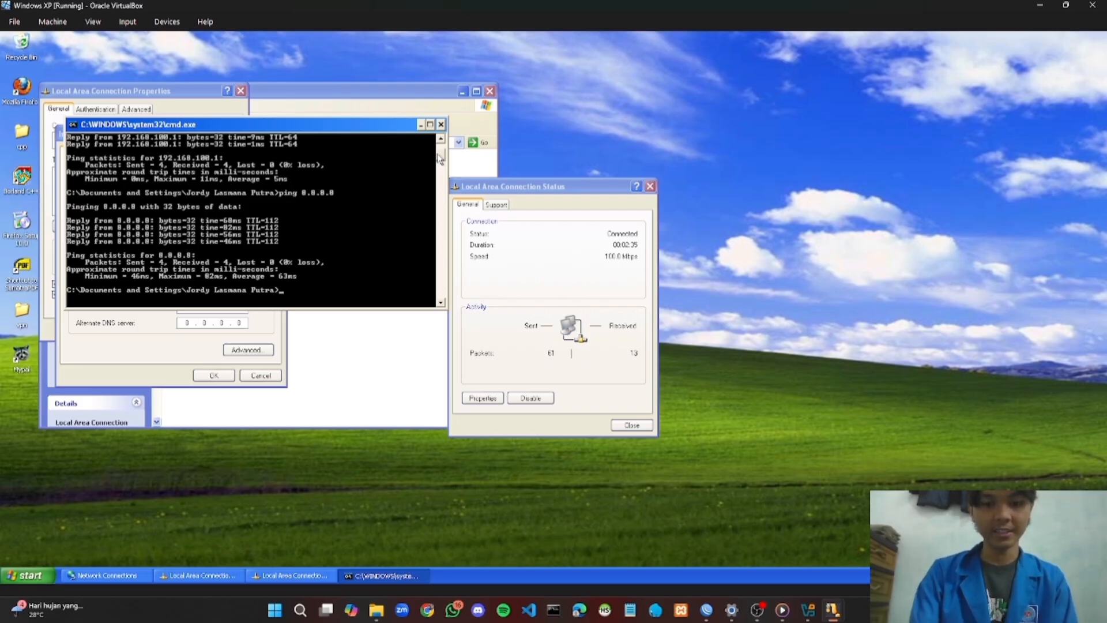
{"action": "type", "text": "p"}
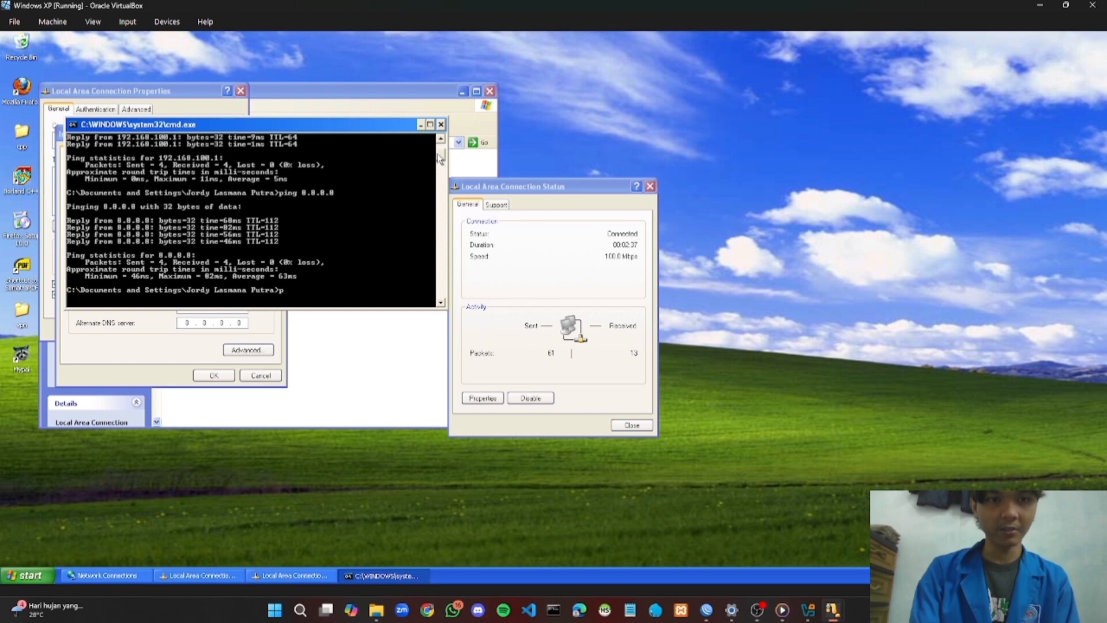
{"action": "type", "text": "ing"}
{"action": "type", "text": "goo"}
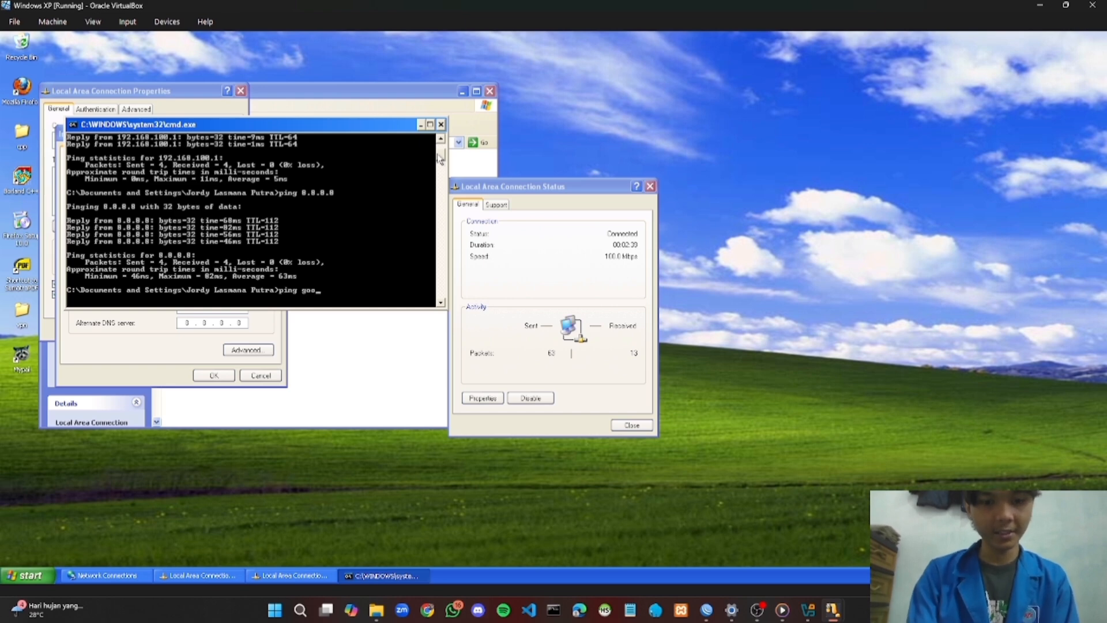
{"action": "type", "text": "gle.com"}
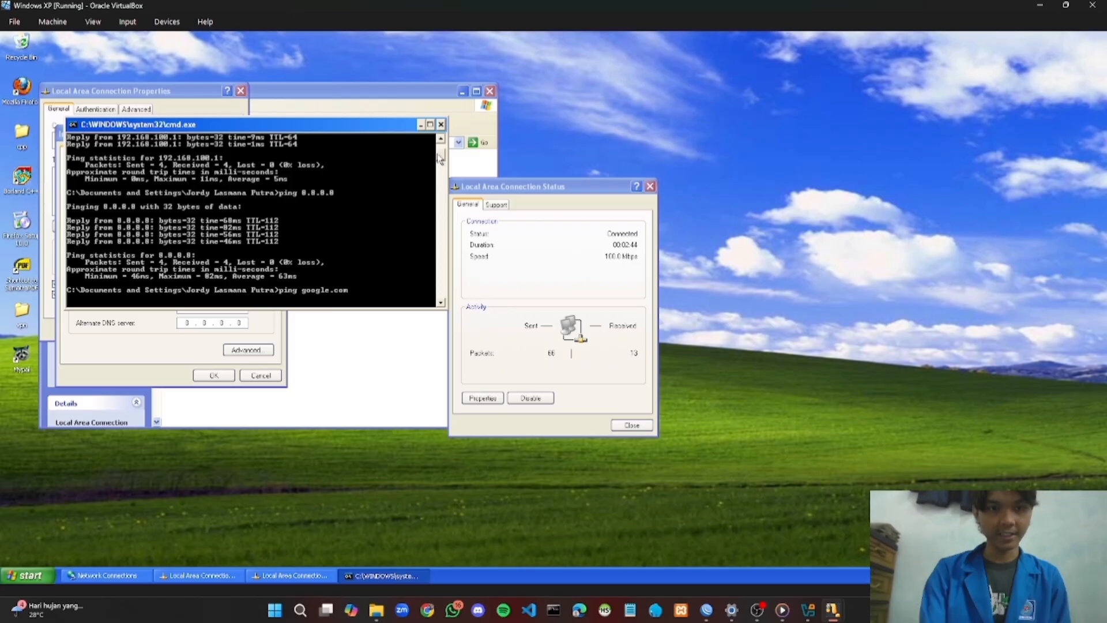
{"action": "key", "text": "Return"}
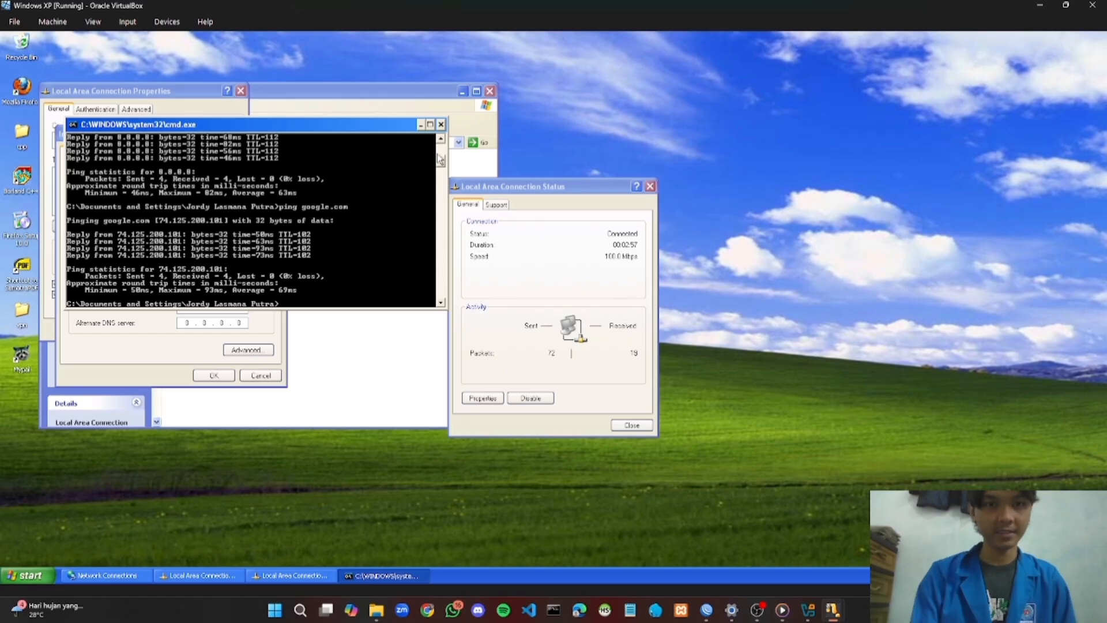
OK the TCP/IP and connection properties dialogs, close the Status dialog and Network Connections
{"action": "left_click", "coordinate": [420, 124]}
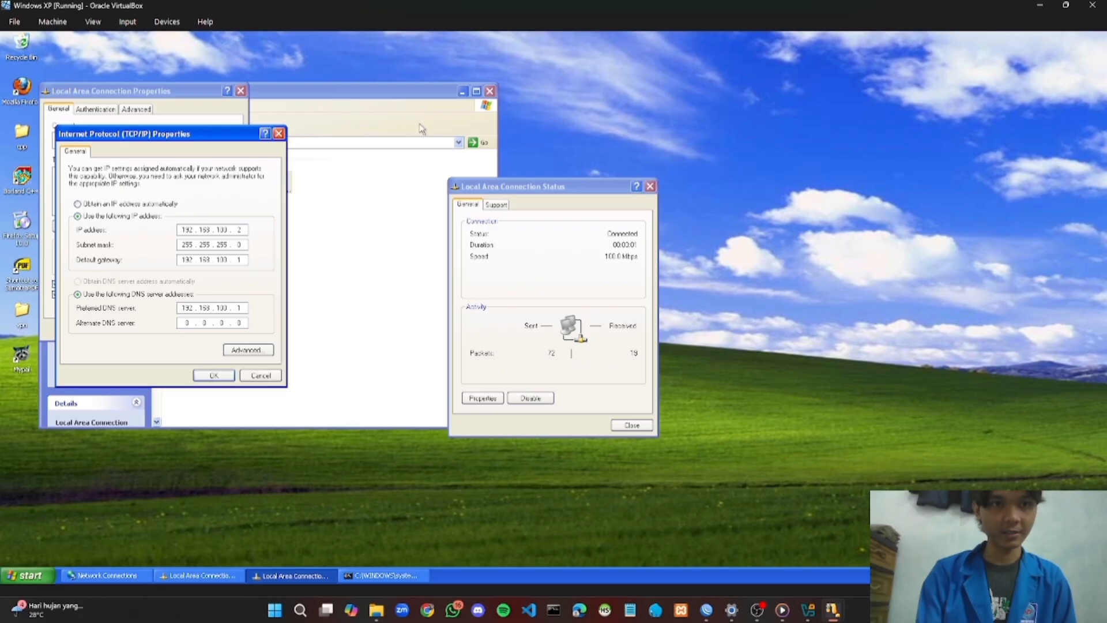
{"action": "left_click", "coordinate": [218, 376]}
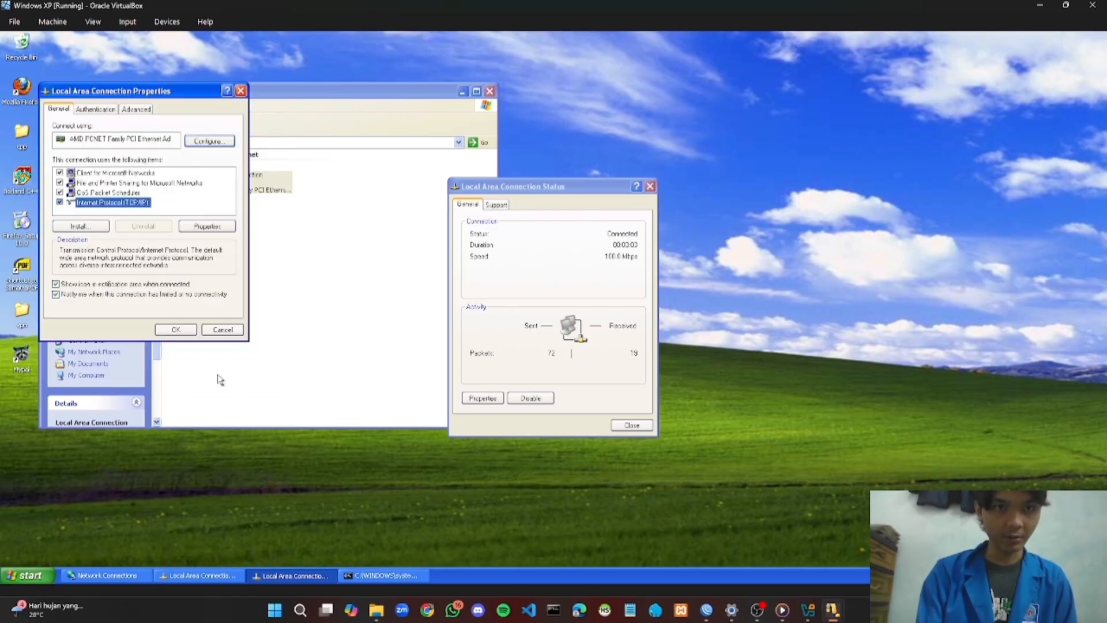
{"action": "left_click", "coordinate": [187, 329]}
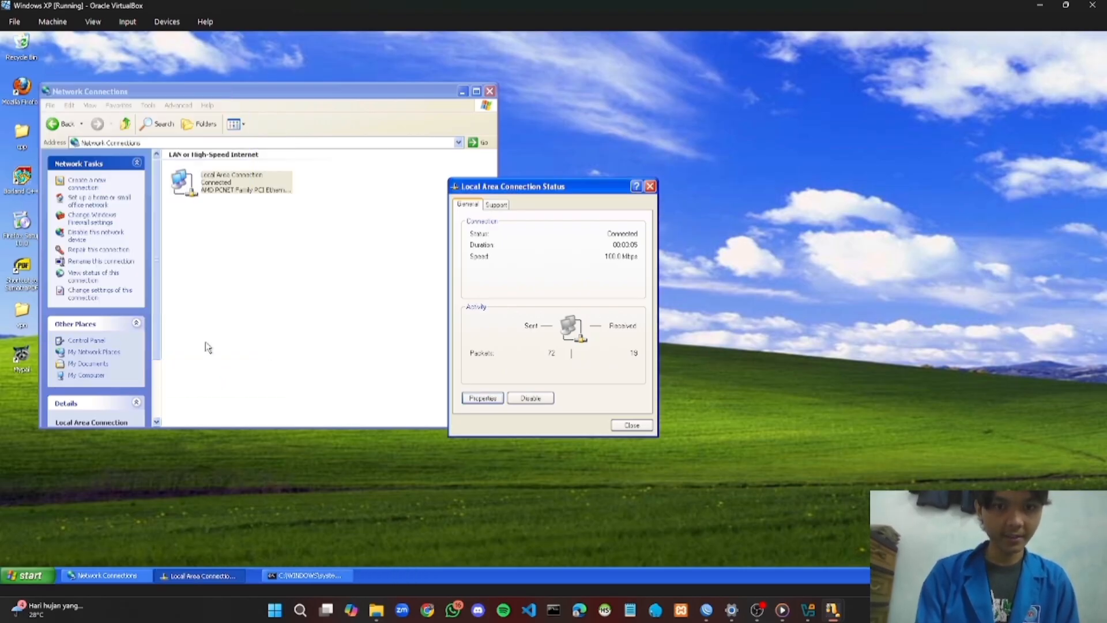
{"action": "left_click", "coordinate": [632, 425]}
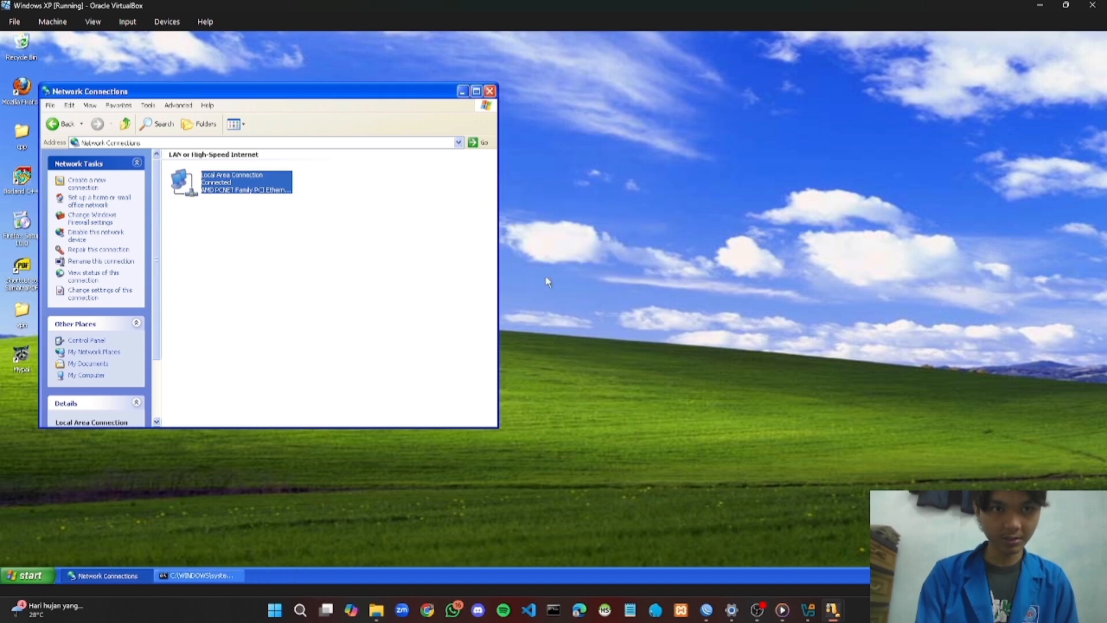
{"action": "left_click", "coordinate": [490, 92]}
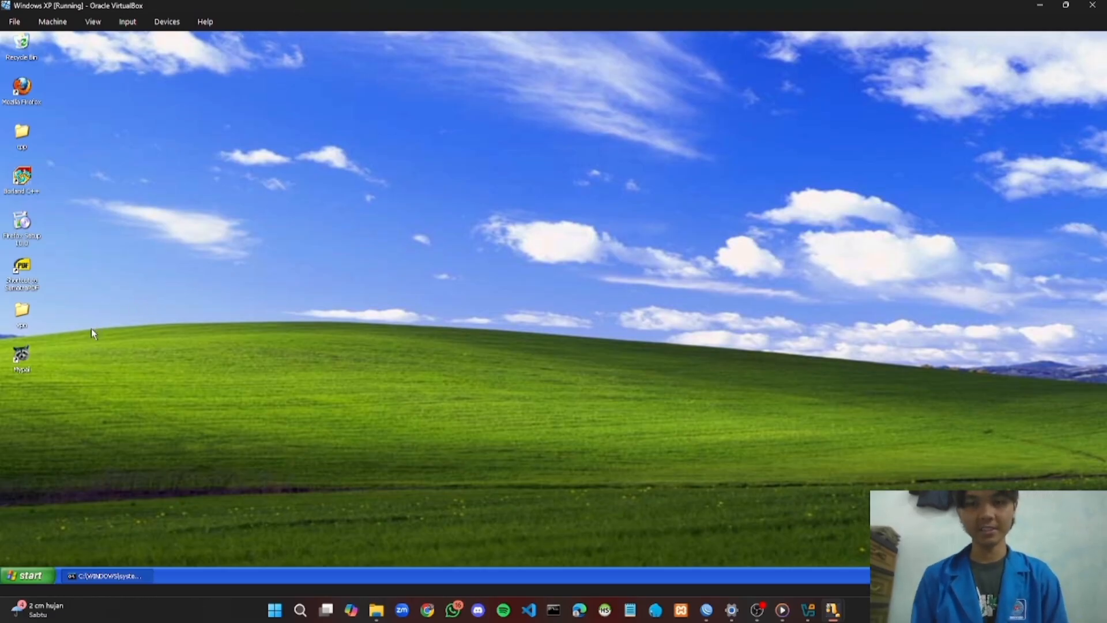
Launch Mypal from its desktop icon and load youtube.com/
{"action": "left_click", "coordinate": [19, 353]}
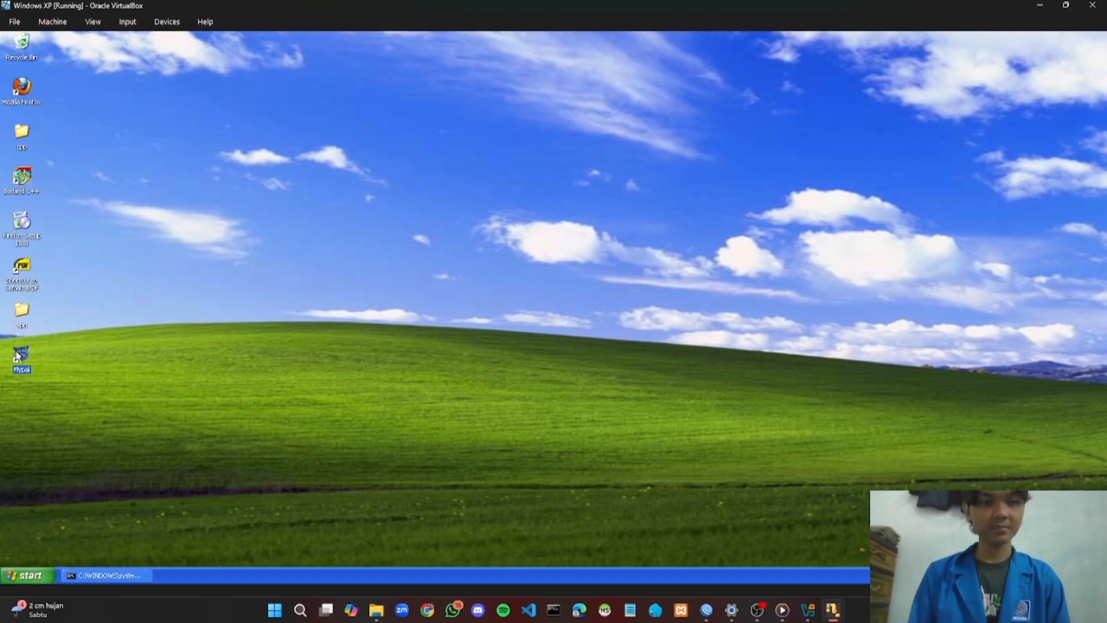
{"action": "double_click", "coordinate": [17, 355]}
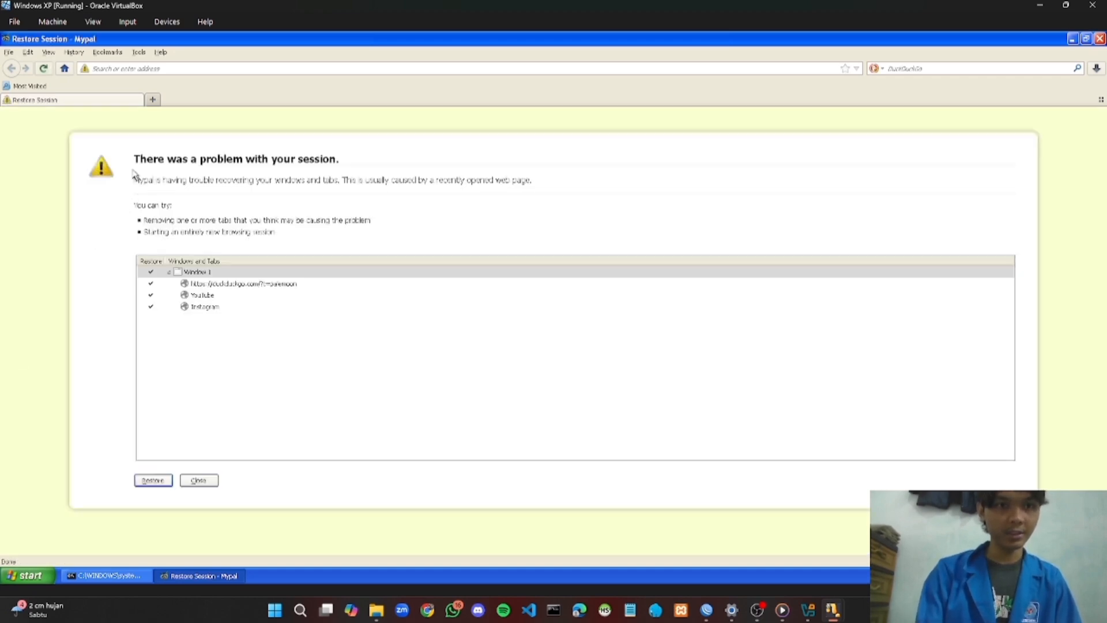
{"action": "left_click", "coordinate": [154, 68]}
{"action": "type", "text": "y"}
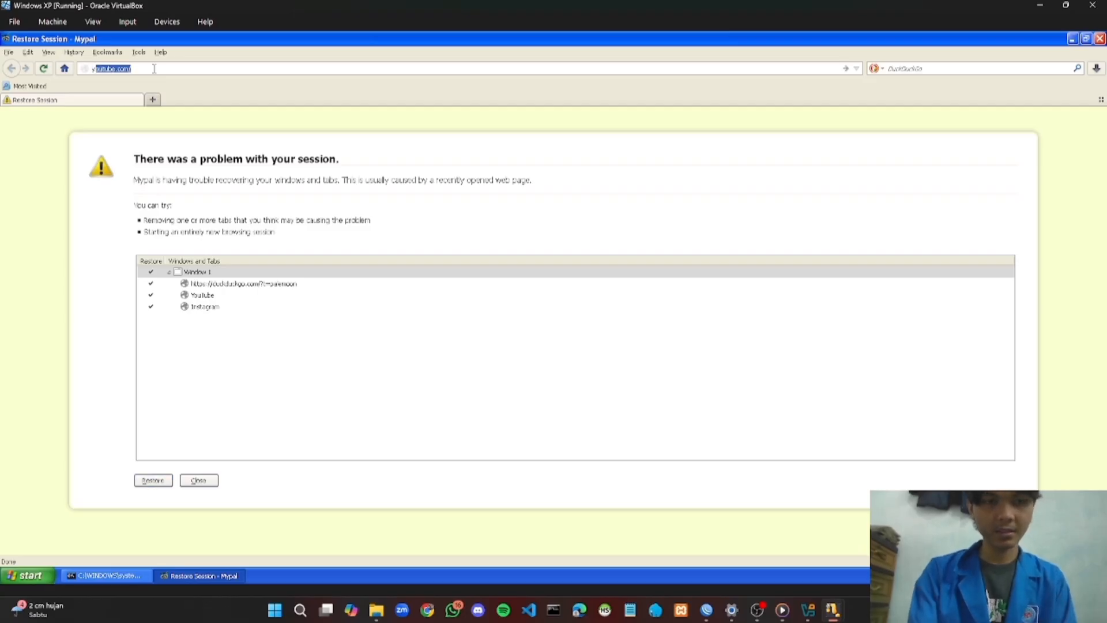
{"action": "type", "text": "o"}
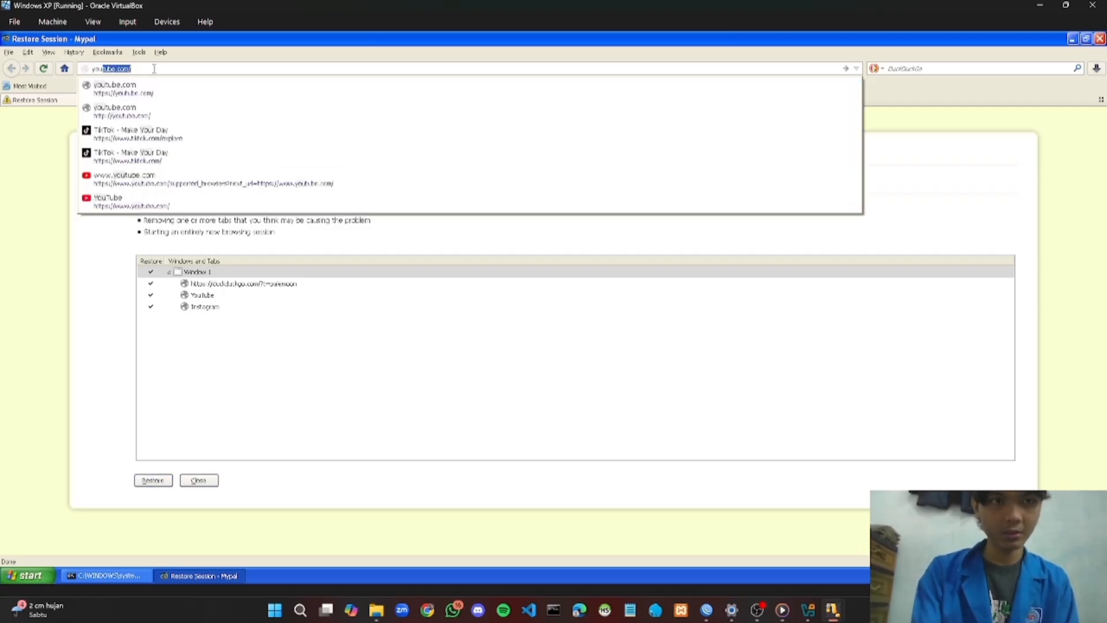
{"action": "type", "text": "utube."}
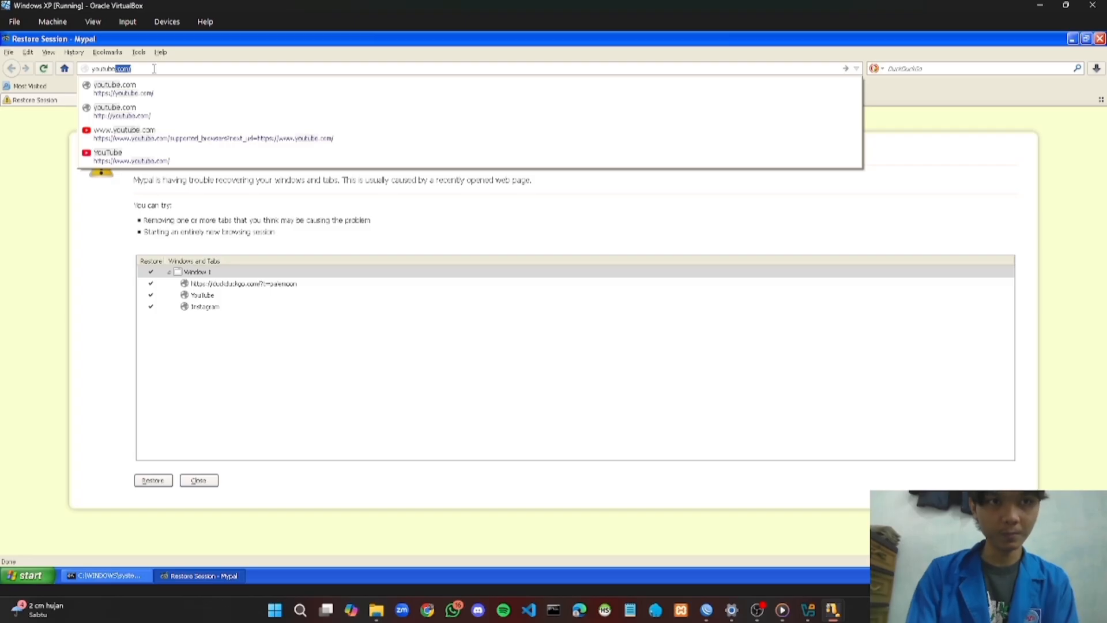
{"action": "type", "text": "com/"}
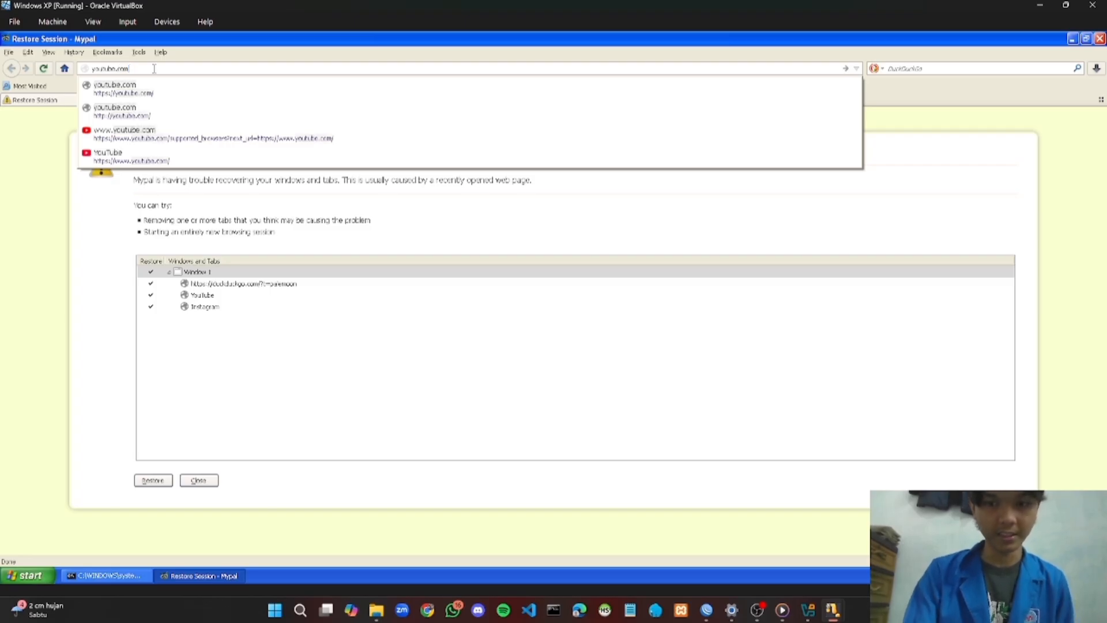
{"action": "key", "text": "Return"}
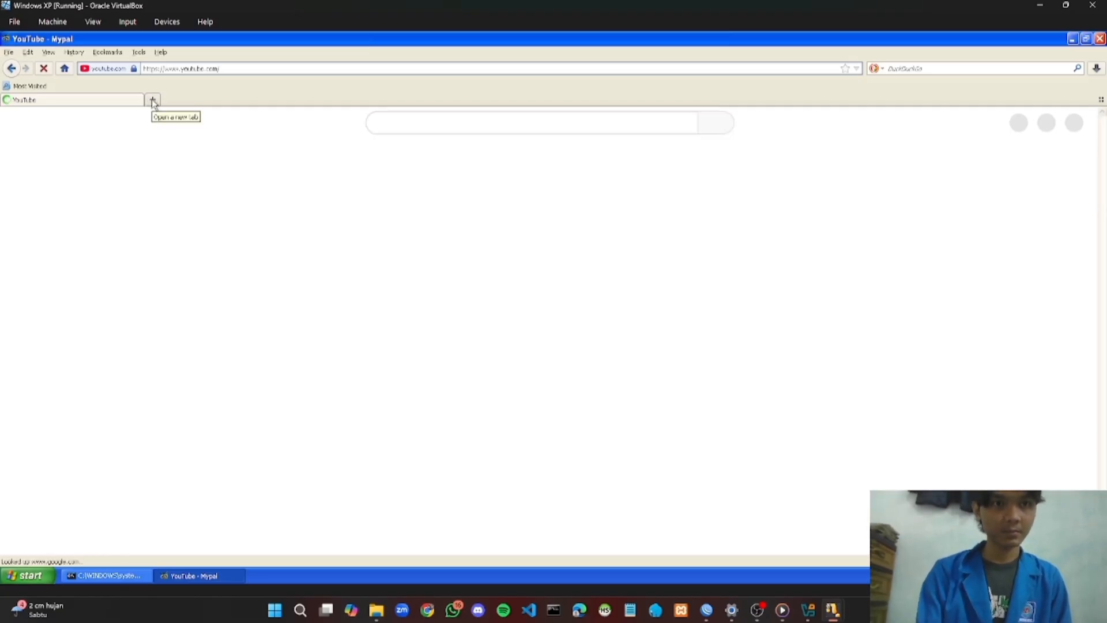
Load x.com in a new Mypal tab, getting 'Something went wrong', then minimize the browser
{"action": "left_click", "coordinate": [153, 101]}
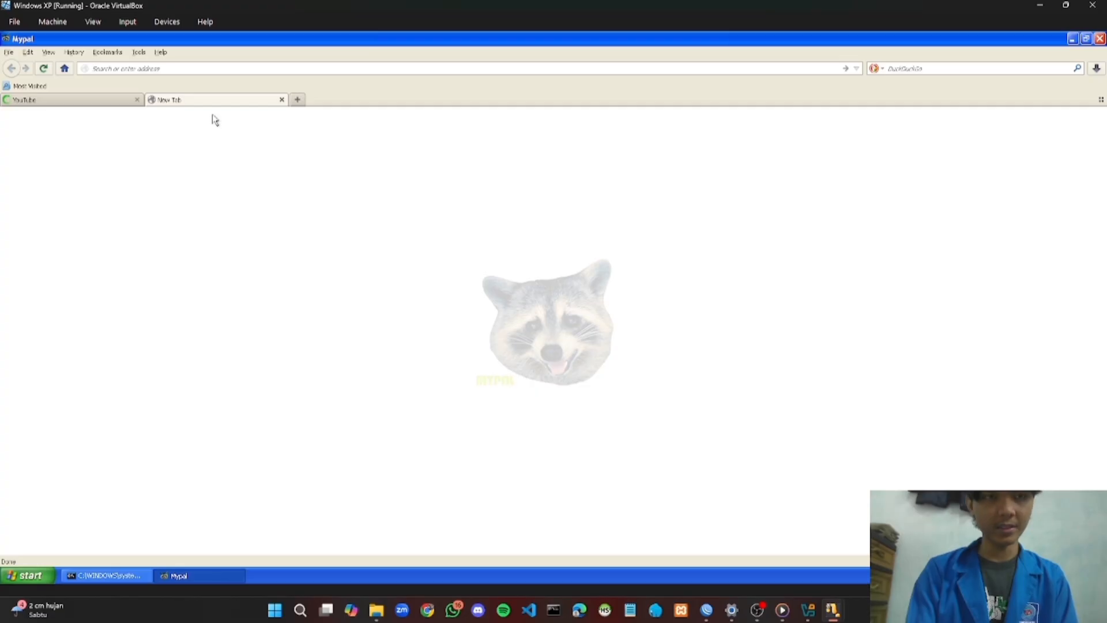
{"action": "type", "text": "x"}
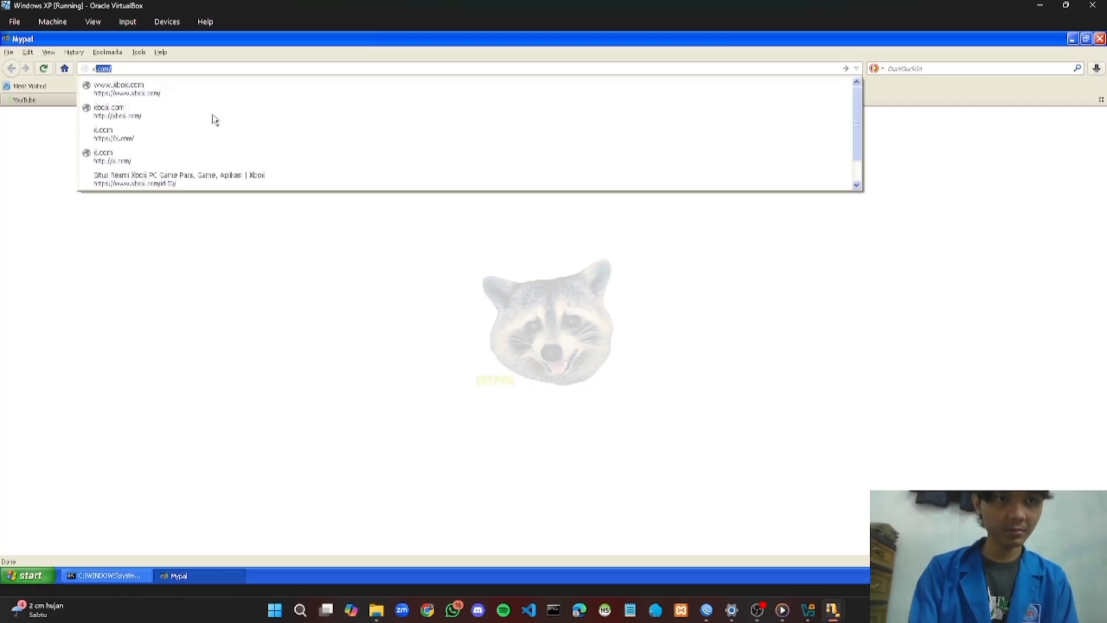
{"action": "key", "text": "Right"}
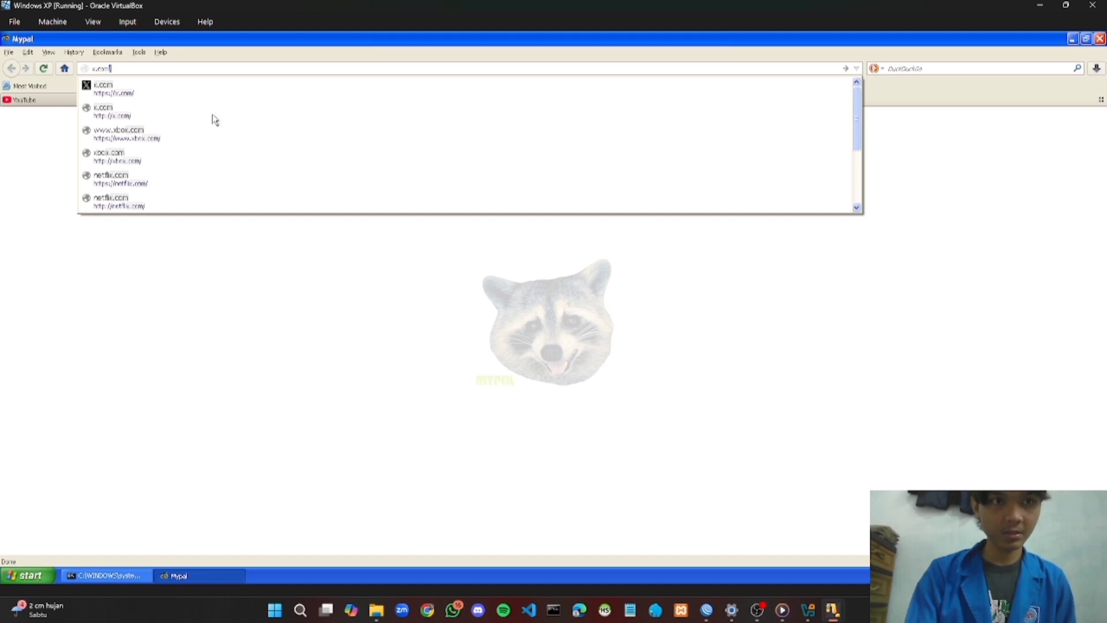
{"action": "key", "text": "BackSpace"}
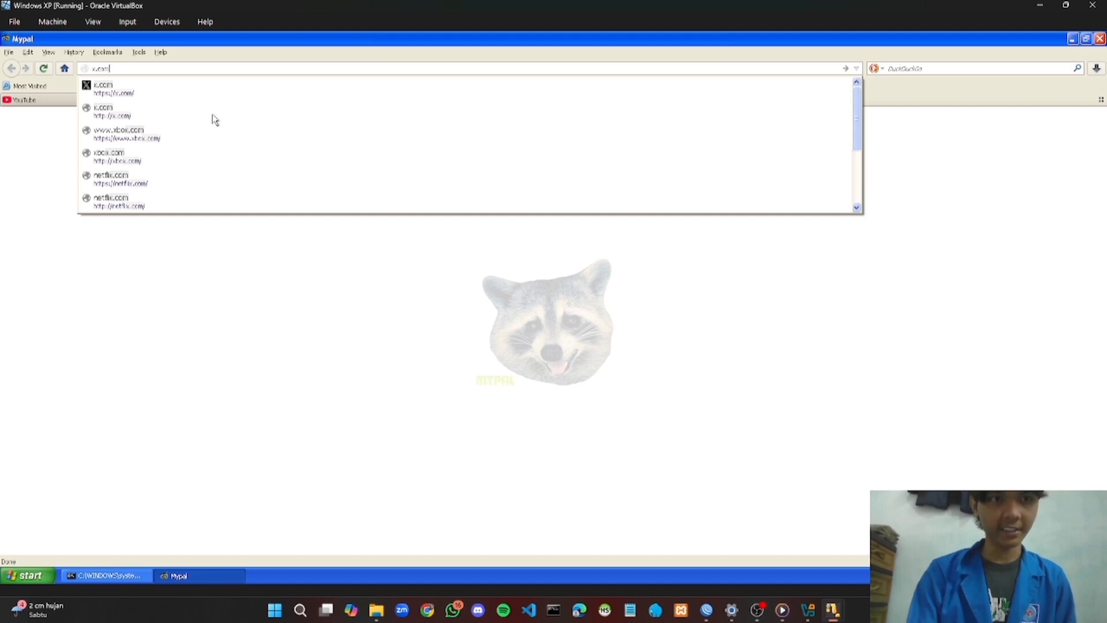
{"action": "key", "text": "Return"}
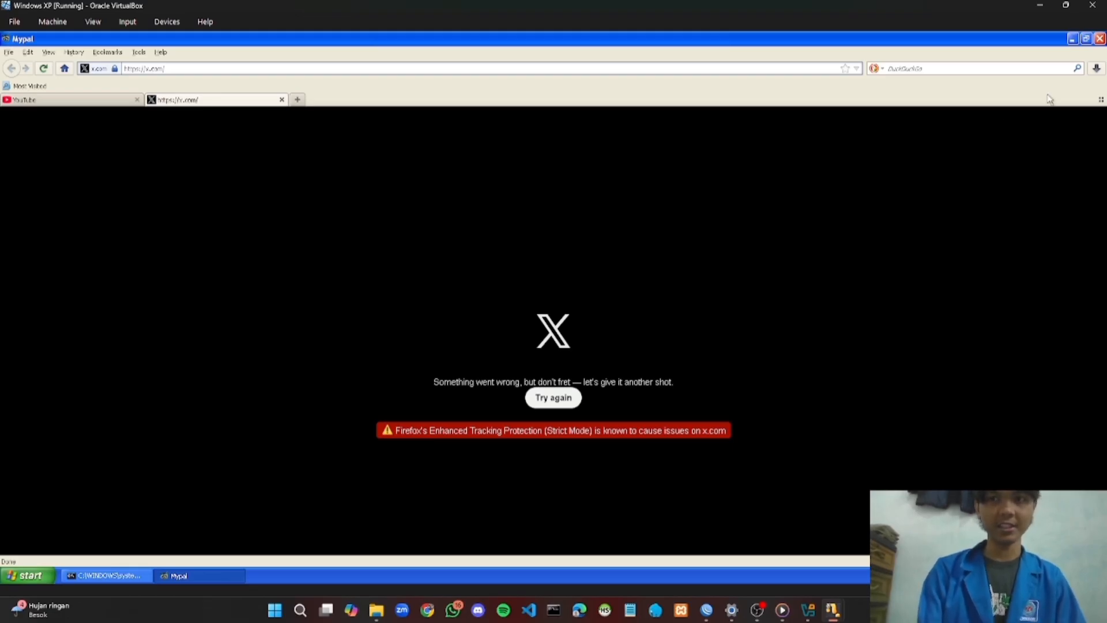
{"action": "left_click", "coordinate": [1073, 43]}
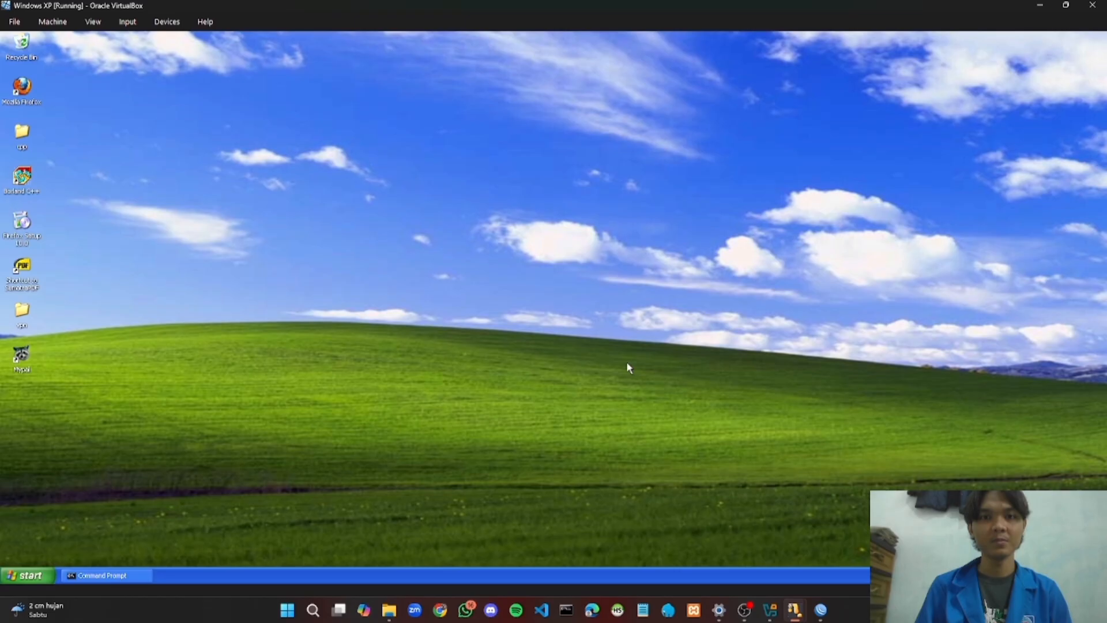
Connect WinBox to the discovered MikroTik router
{"action": "left_click", "coordinate": [820, 609]}
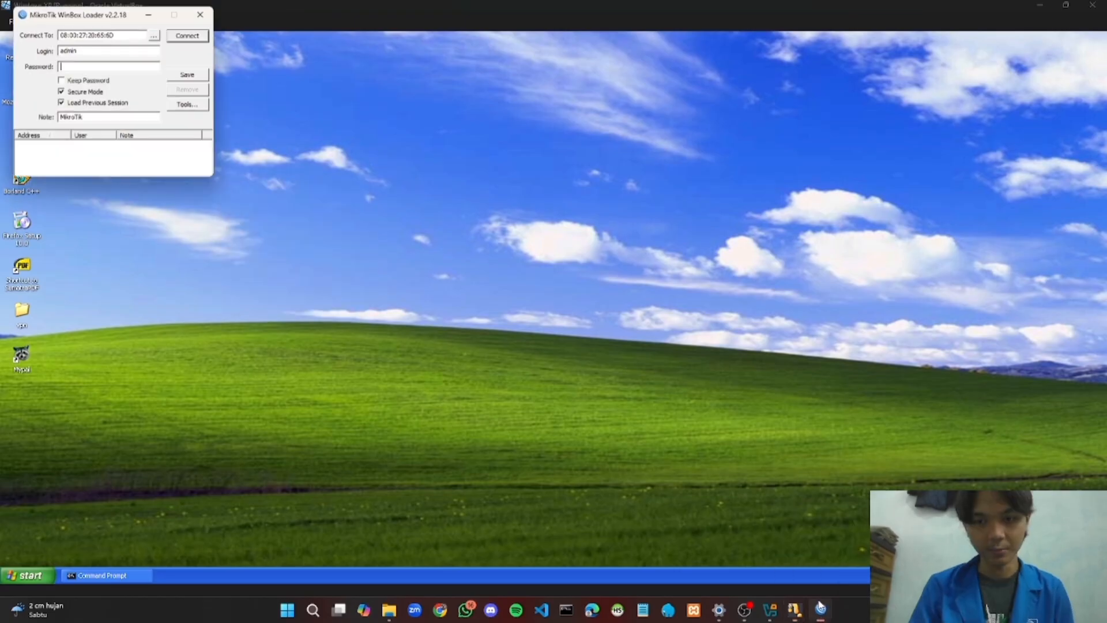
{"action": "left_click", "coordinate": [146, 29]}
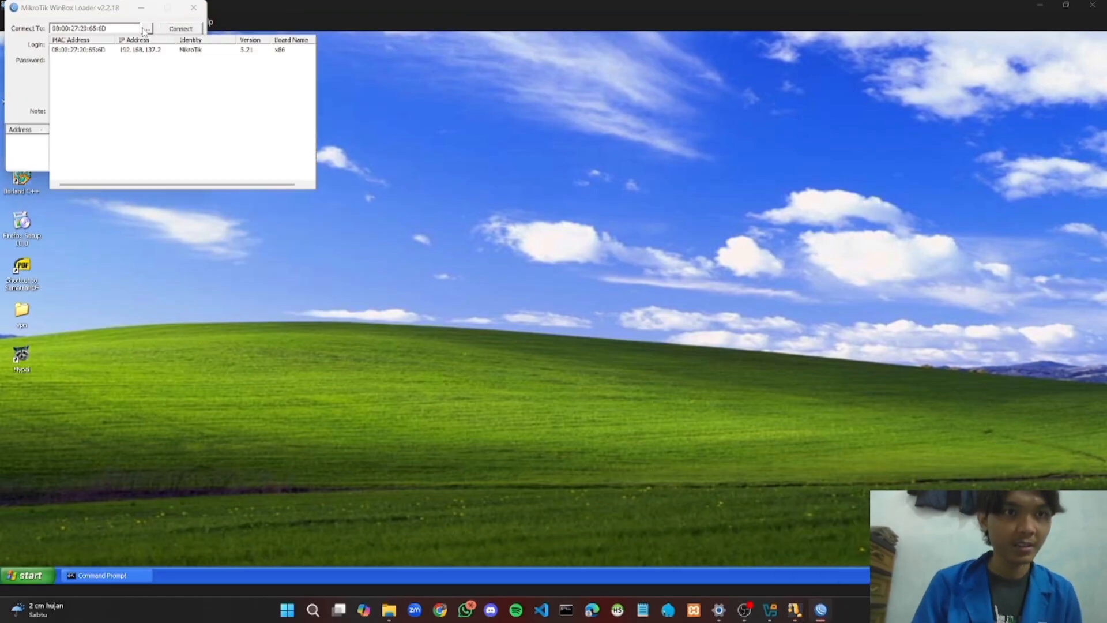
{"action": "left_click", "coordinate": [100, 50]}
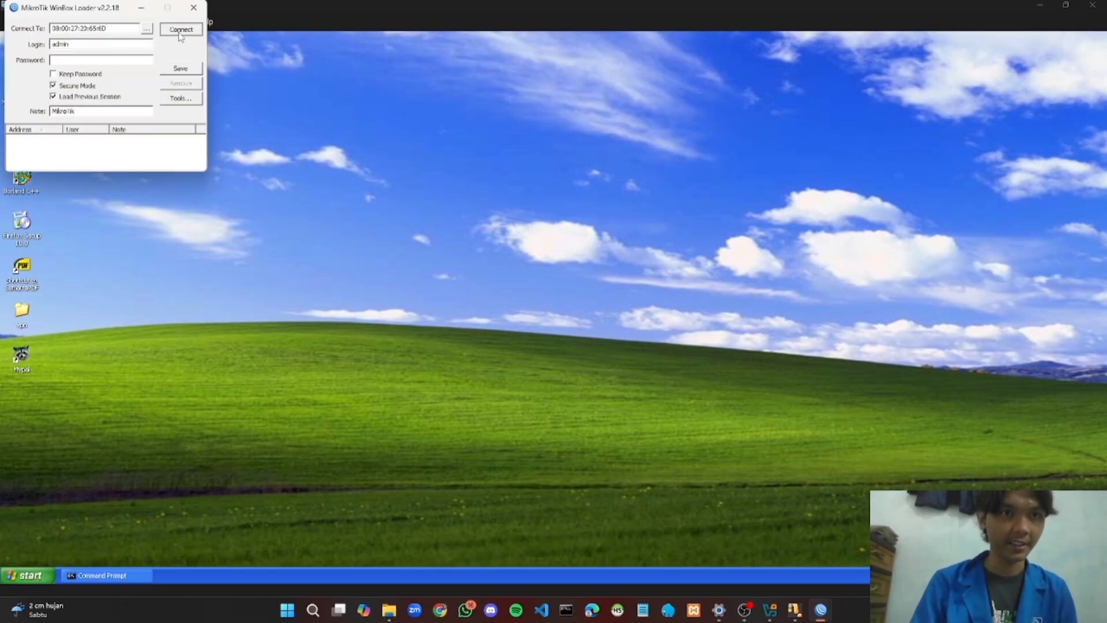
{"action": "left_click", "coordinate": [180, 29]}
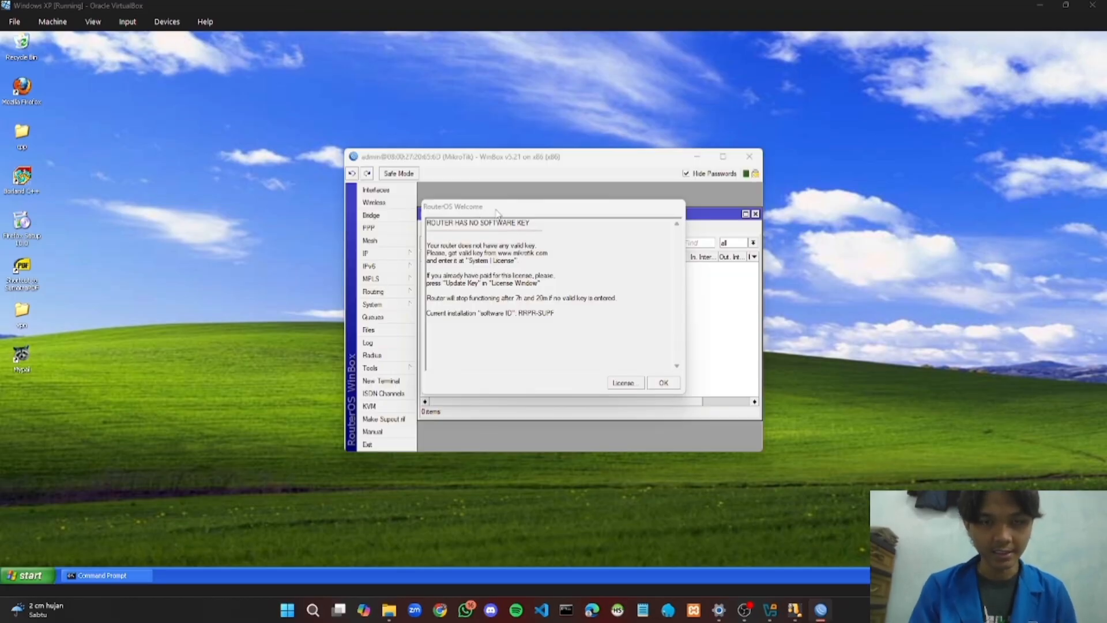
Open IP > Firewall and show the empty Layer7 Protocols list
{"action": "left_click_drag", "start_coordinate": [497, 212], "coordinate": [915, 336]}
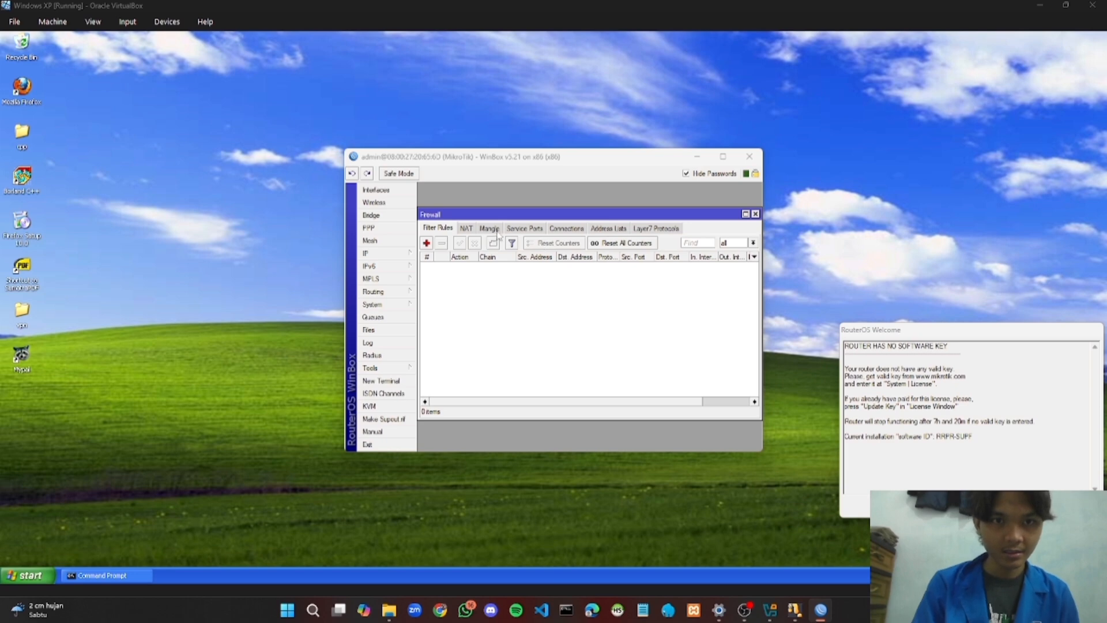
{"action": "left_click", "coordinate": [399, 255]}
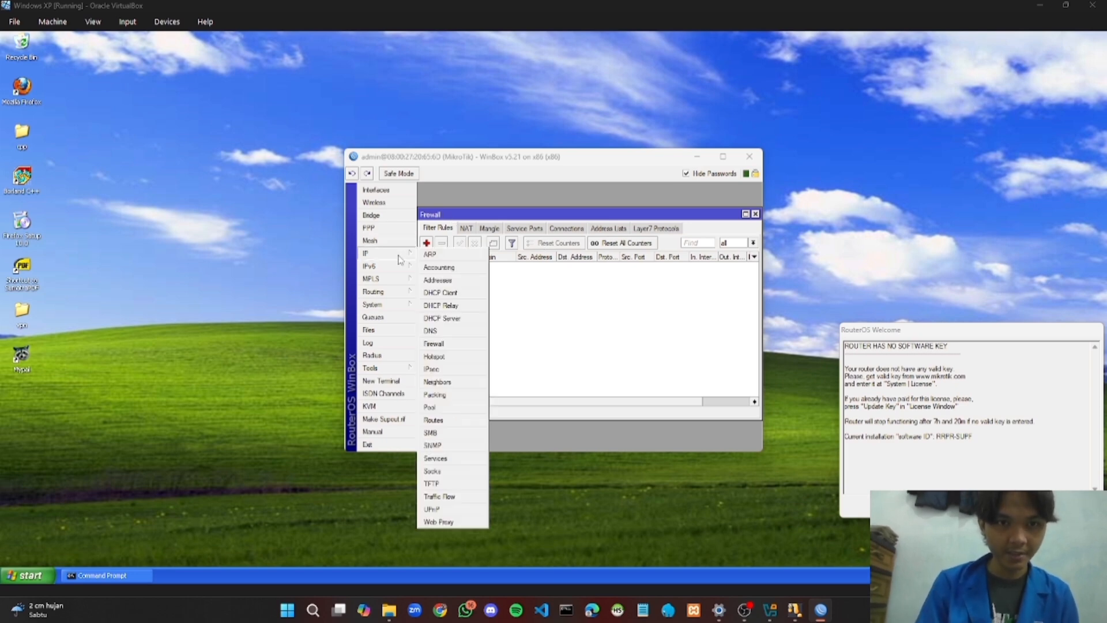
{"action": "left_click", "coordinate": [444, 346]}
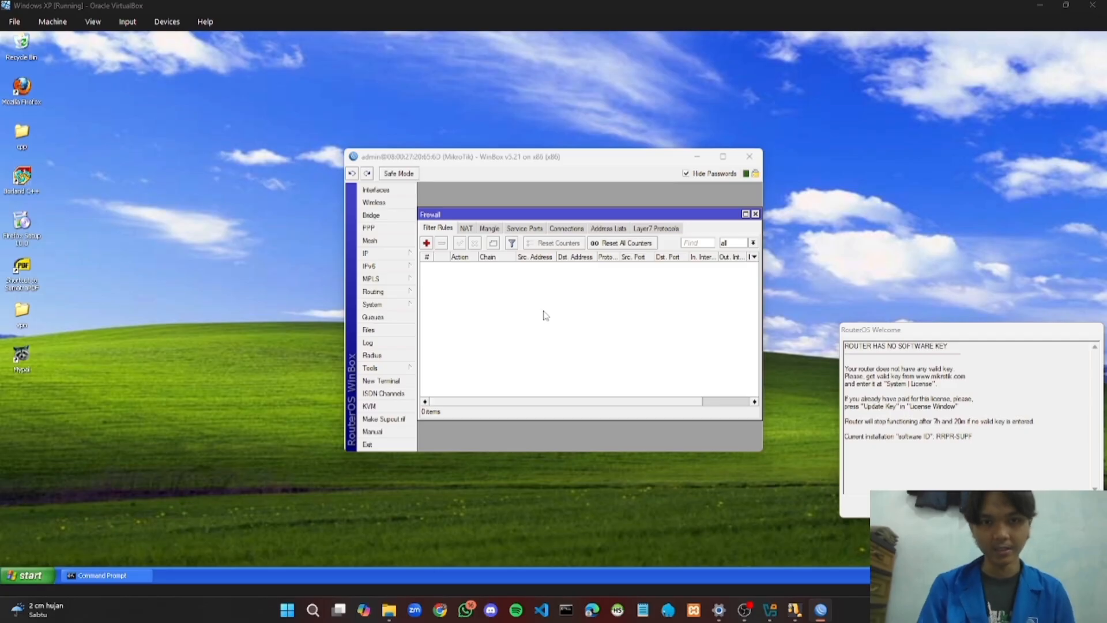
{"action": "left_click", "coordinate": [654, 228]}
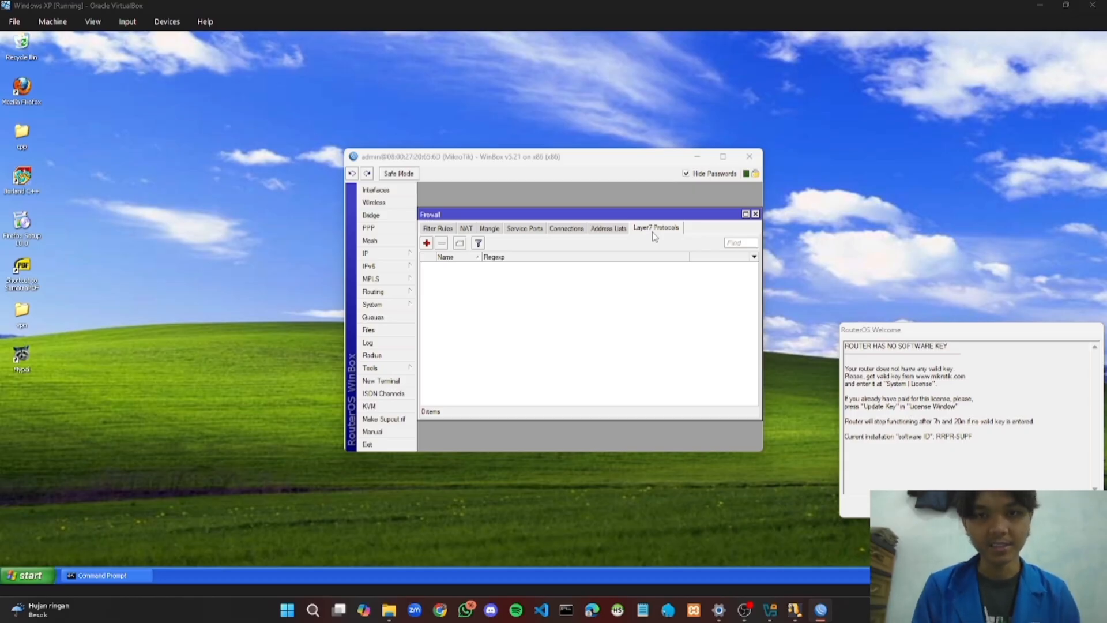
Launch Mypal in the XP guest, close its extra tabs, and load telegram.com
{"action": "left_click", "coordinate": [698, 157]}
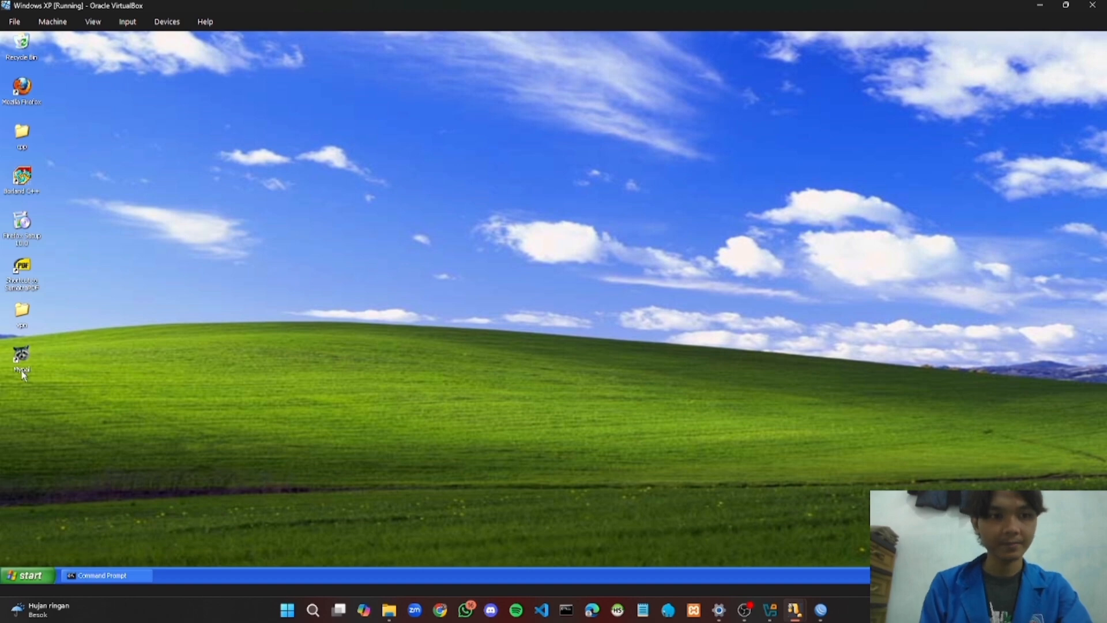
{"action": "double_click", "coordinate": [22, 372]}
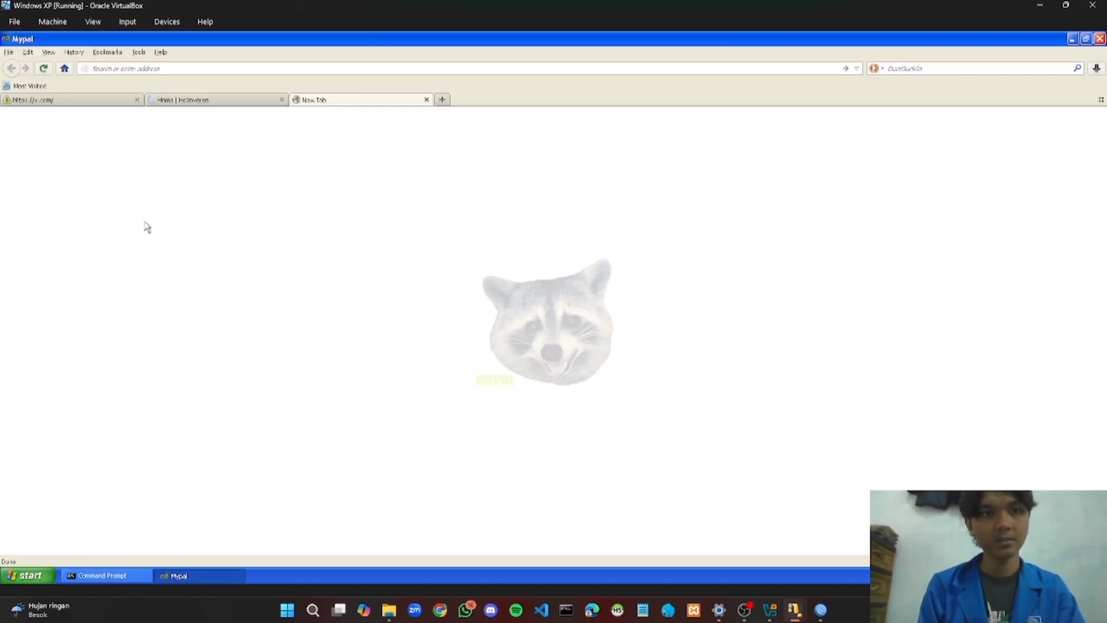
{"action": "left_click", "coordinate": [281, 100]}
{"action": "left_click", "coordinate": [283, 100]}
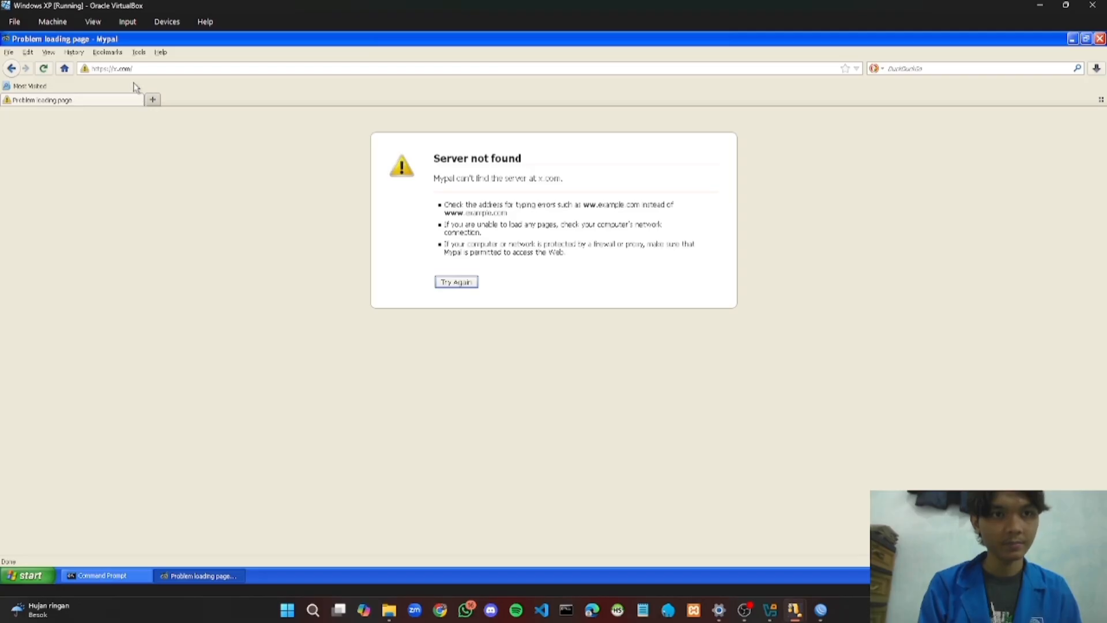
{"action": "left_click", "coordinate": [135, 69]}
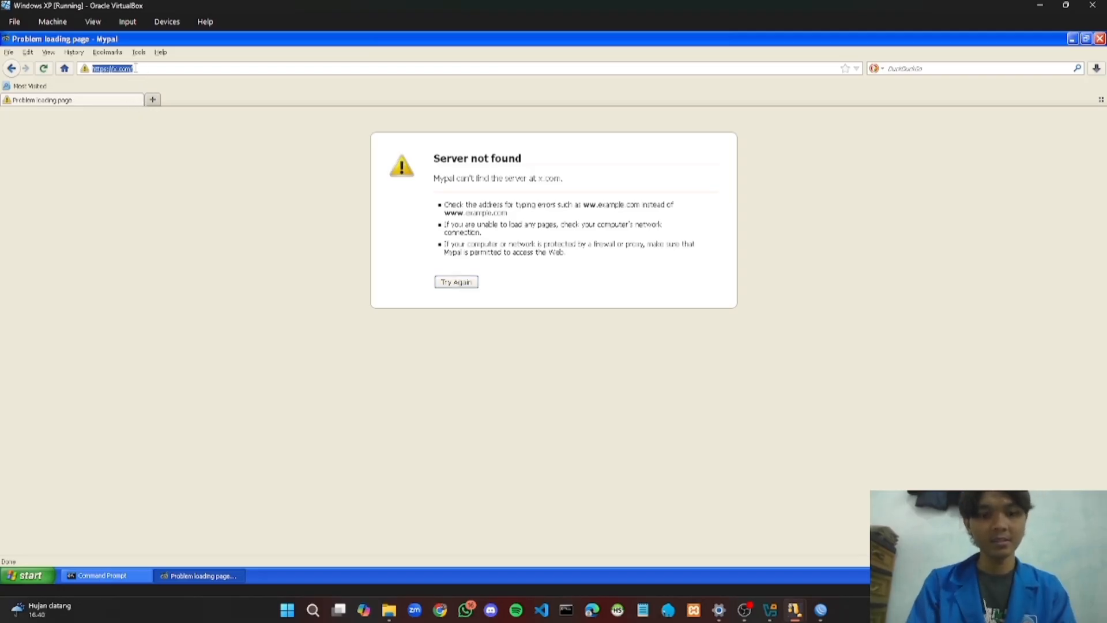
{"action": "type", "text": "telegr"}
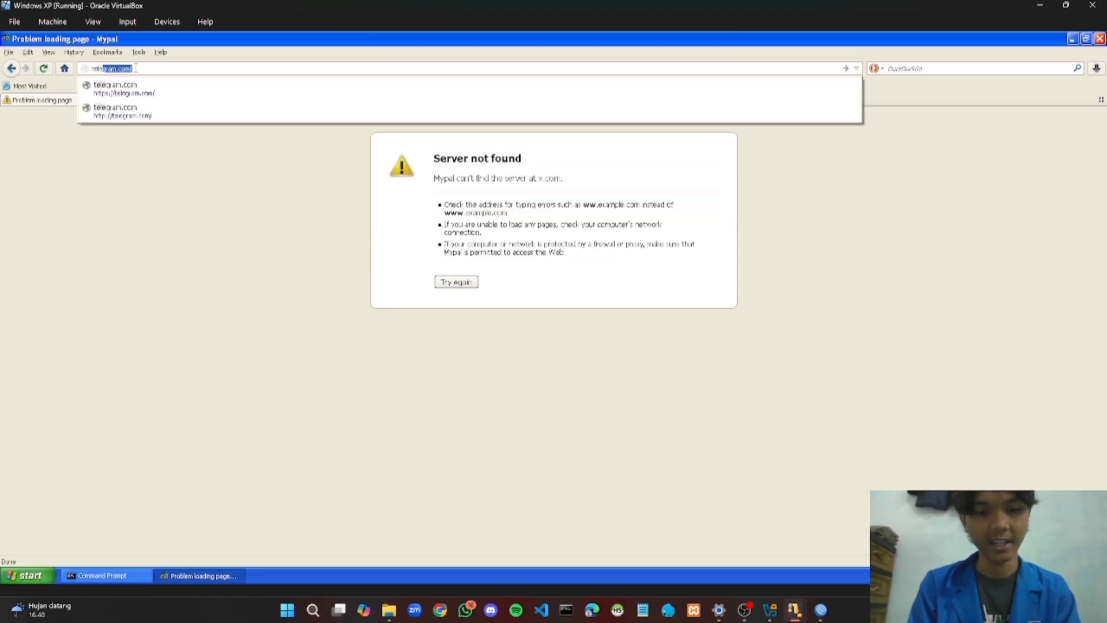
{"action": "type", "text": "am"}
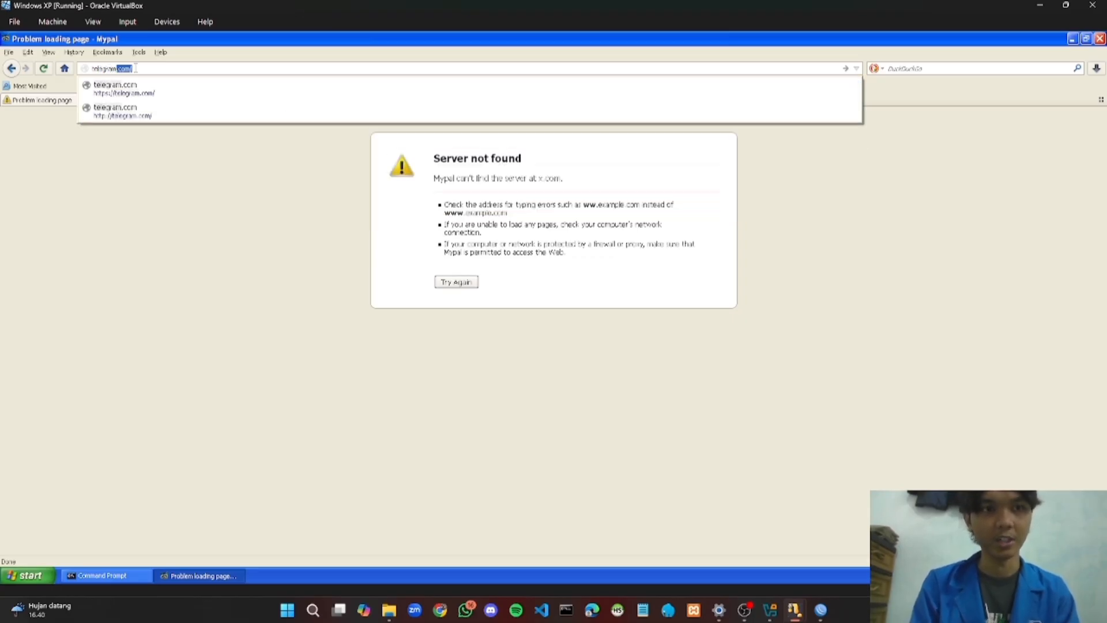
{"action": "type", "text": ".com"}
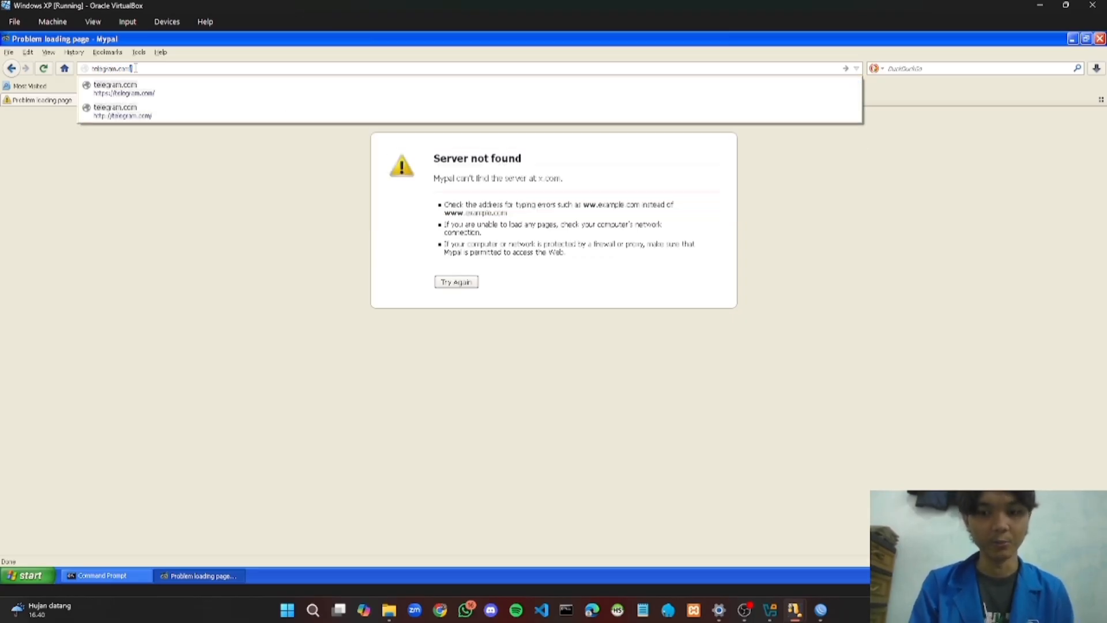
{"action": "key", "text": "Return"}
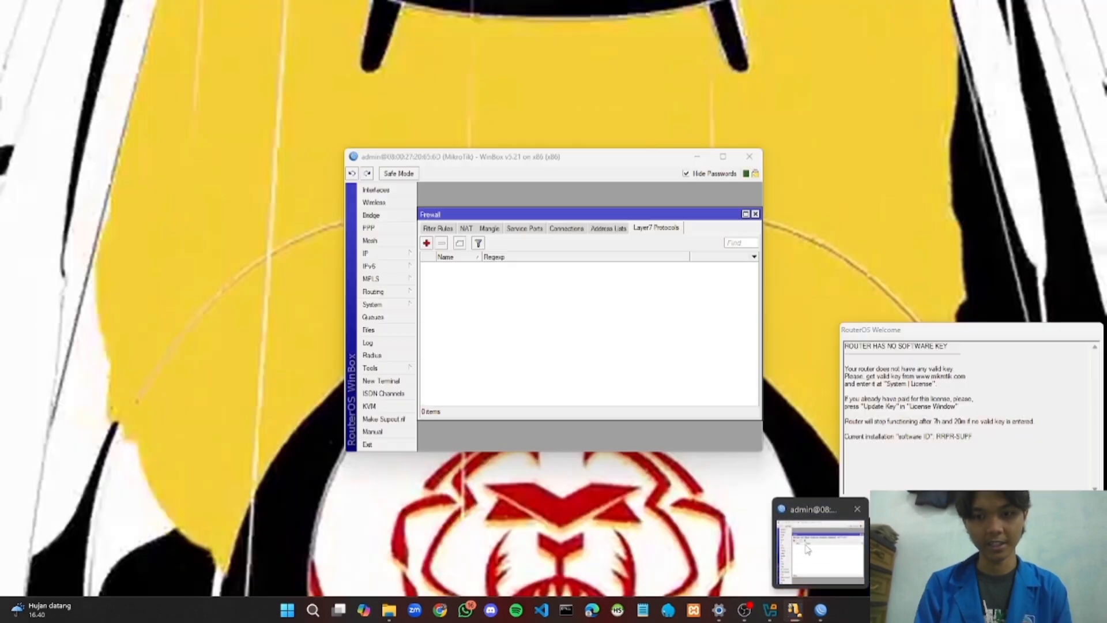
Add Layer7 protocol 'blok TG' with regexp '^.+(telegram.com).*' and save it
{"action": "left_click", "coordinate": [818, 539]}
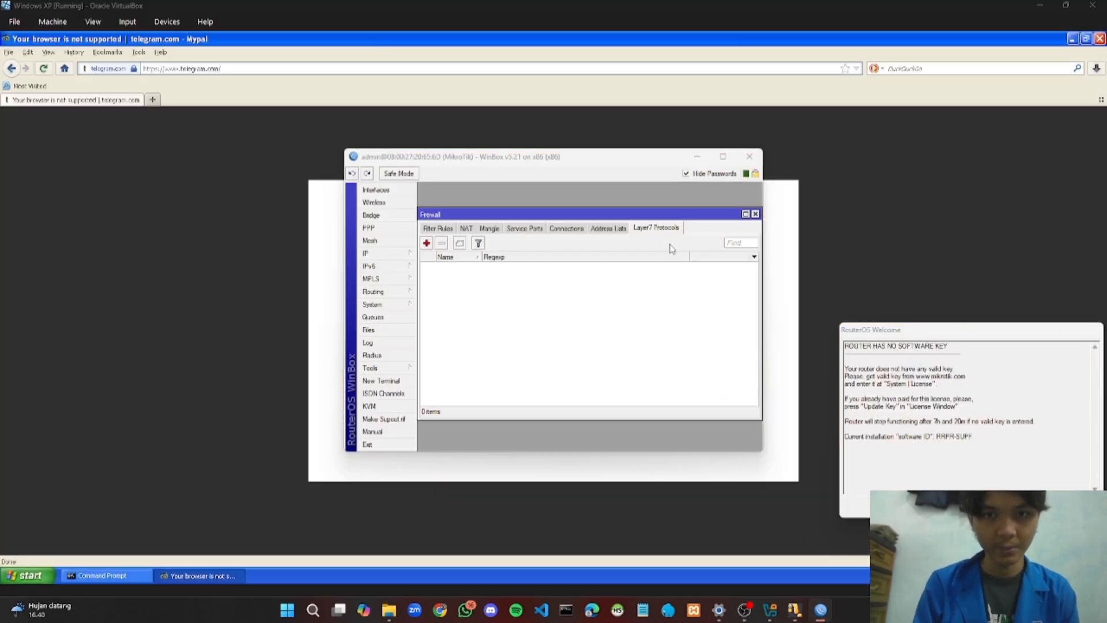
{"action": "left_click", "coordinate": [426, 244]}
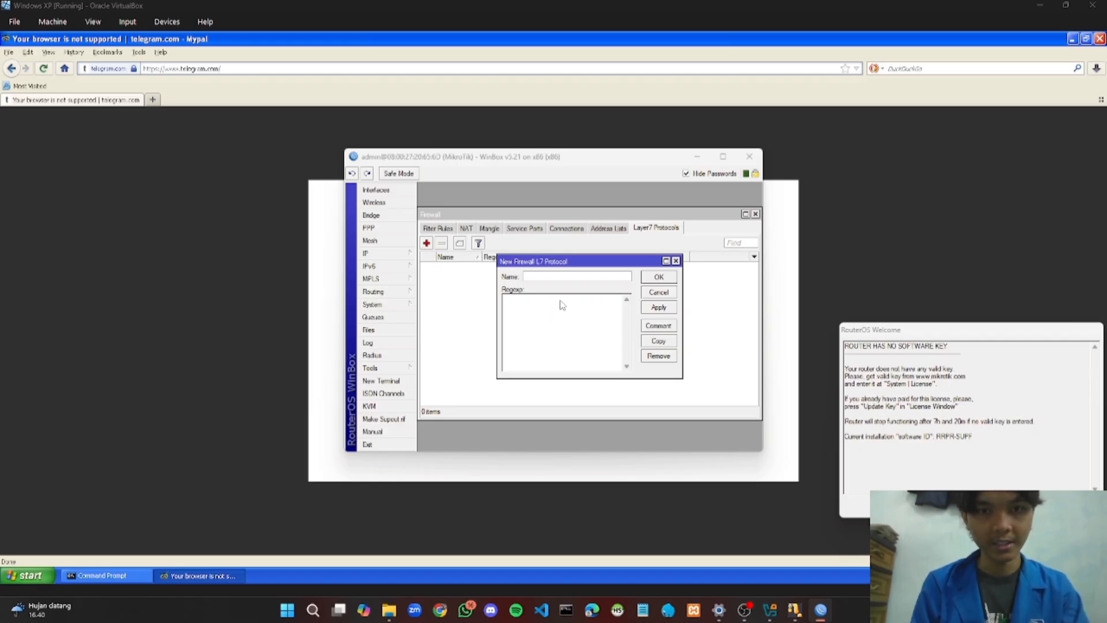
{"action": "type", "text": "bl"}
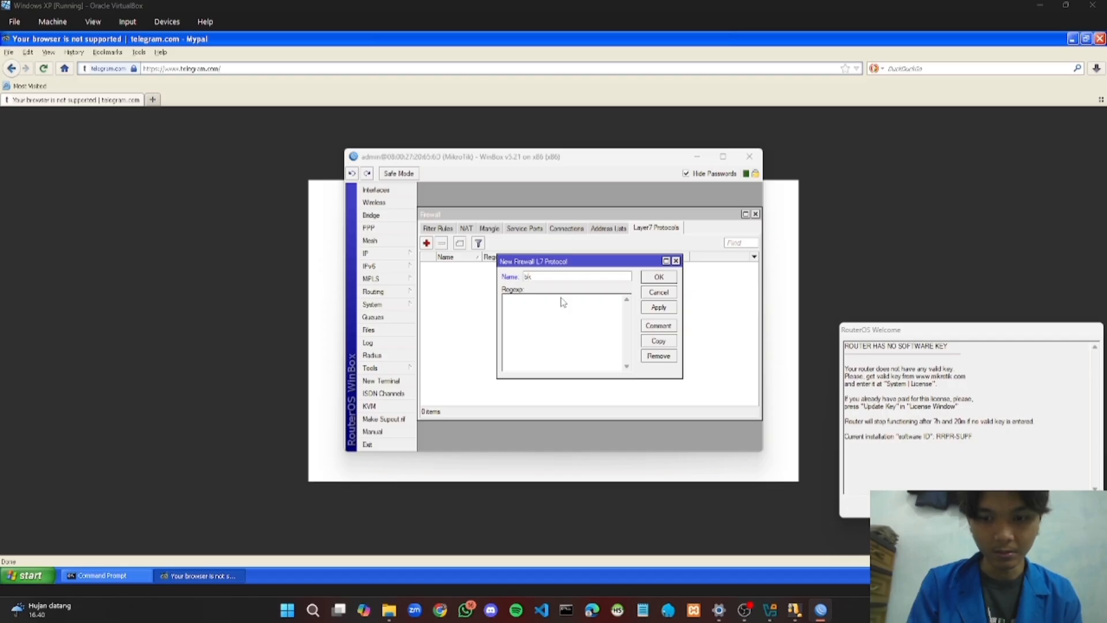
{"action": "type", "text": "ok"}
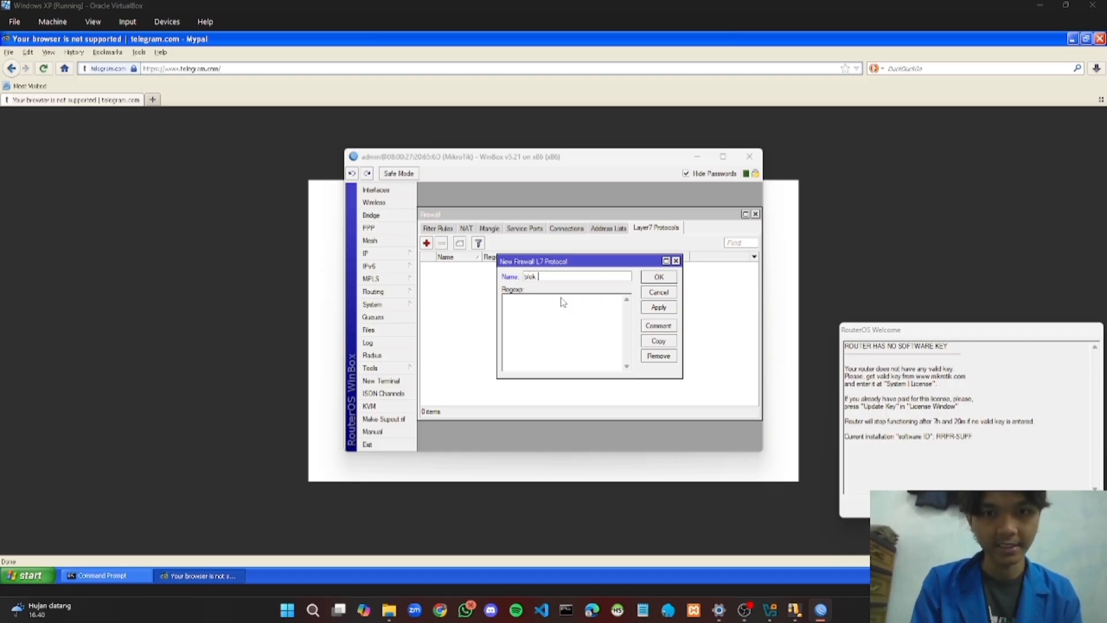
{"action": "type", "text": " TG"}
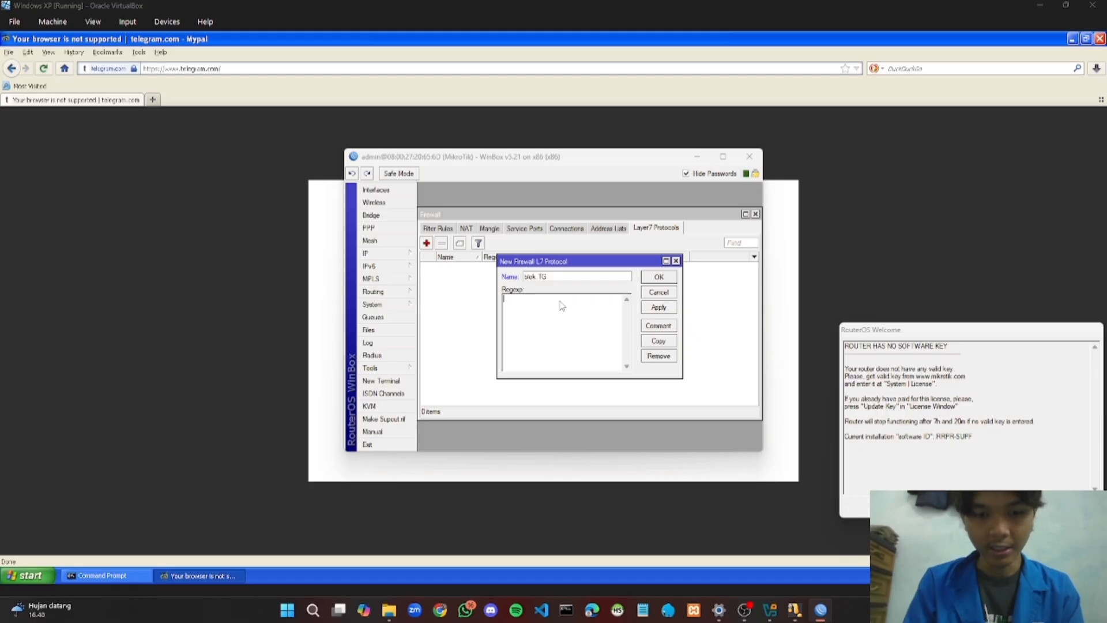
{"action": "type", "text": "^.+("}
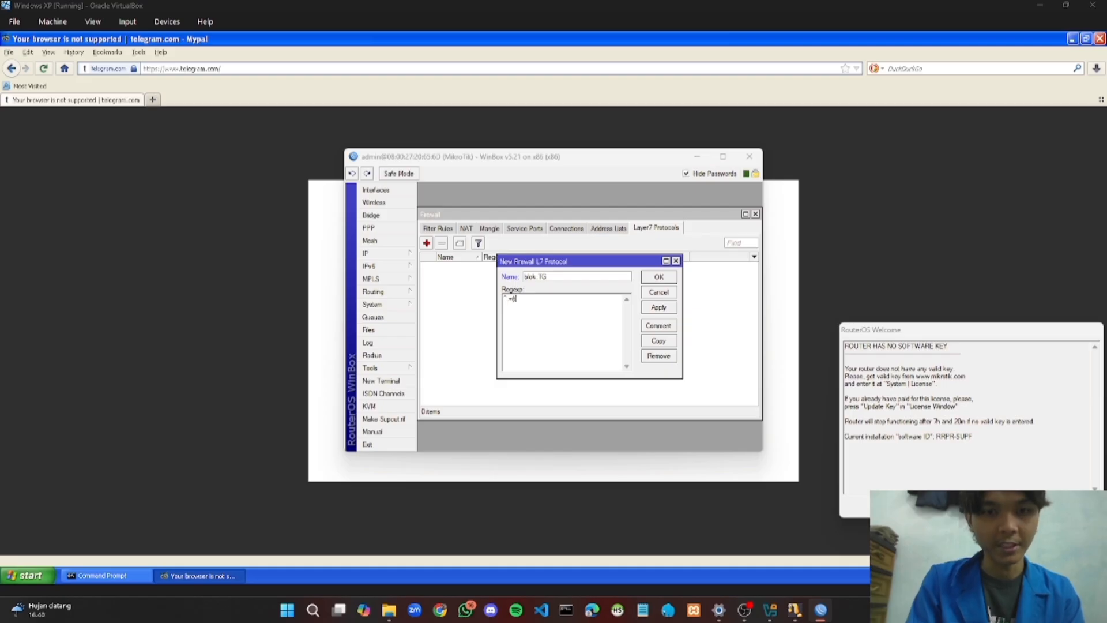
{"action": "type", "text": "elegra"}
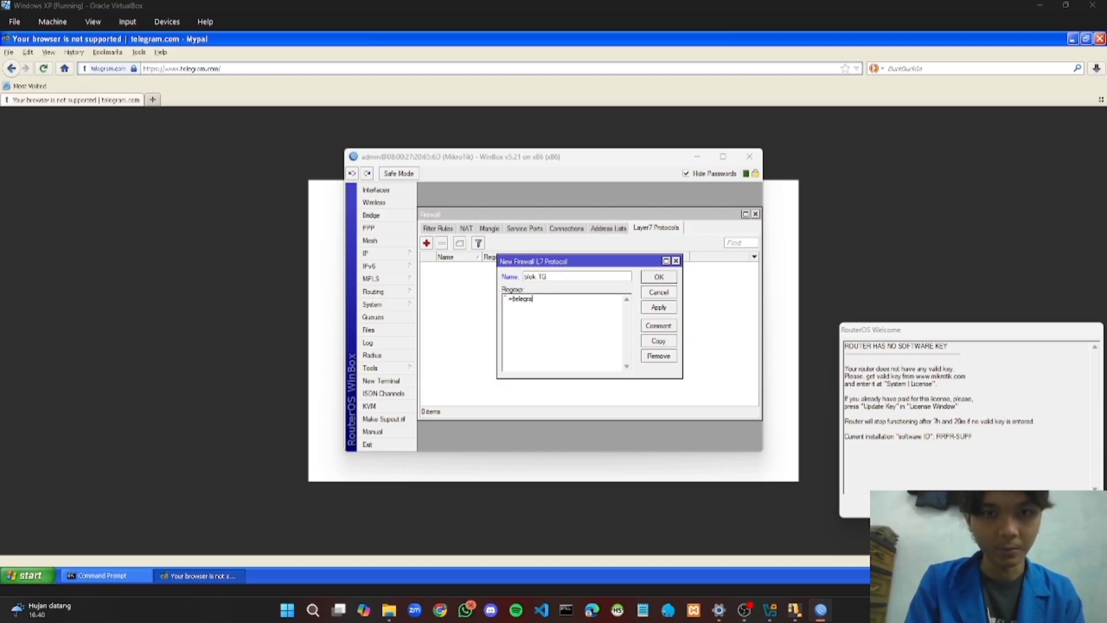
{"action": "type", "text": "m.com"}
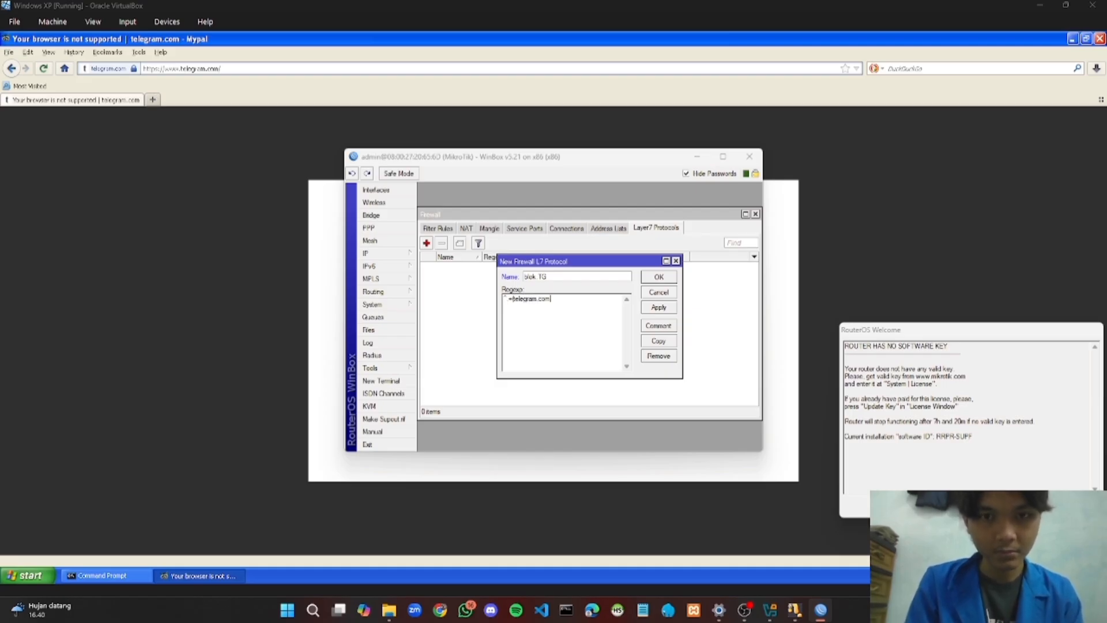
{"action": "type", "text": ").*"}
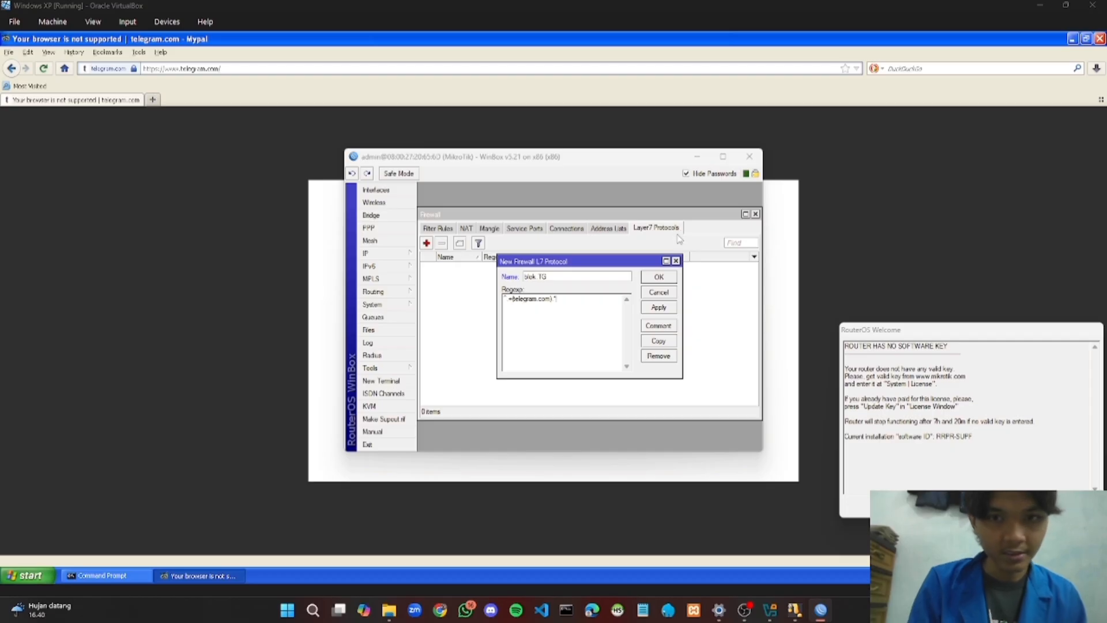
{"action": "left_click", "coordinate": [658, 306]}
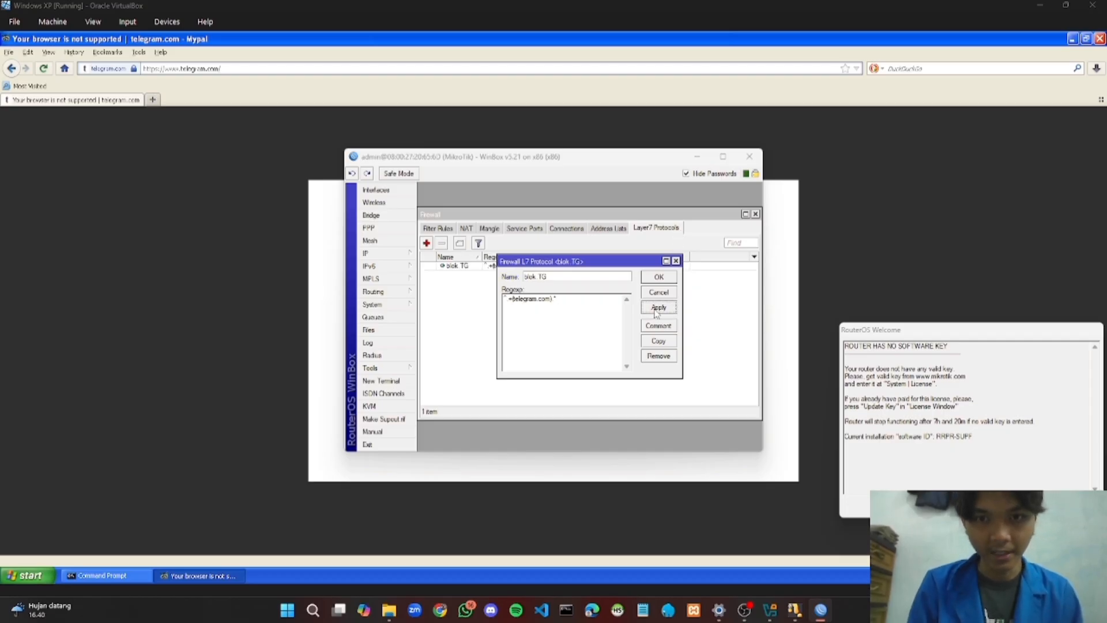
{"action": "left_click", "coordinate": [657, 278]}
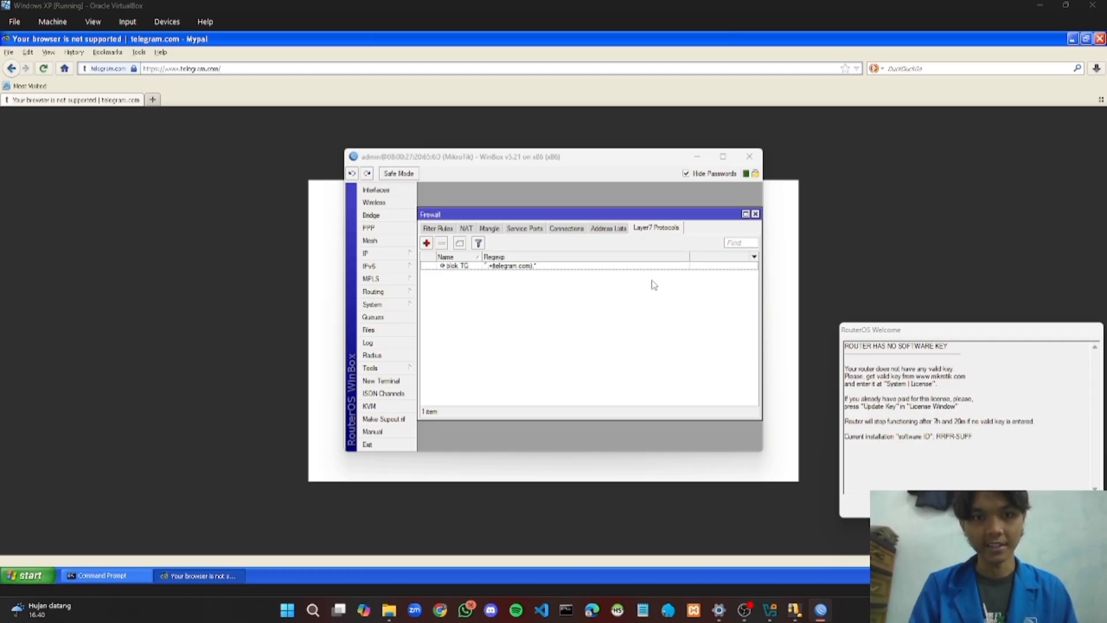
Create a new filter rule matching in-interface ether2 and Layer7 protocol blok TG
{"action": "left_click", "coordinate": [455, 231]}
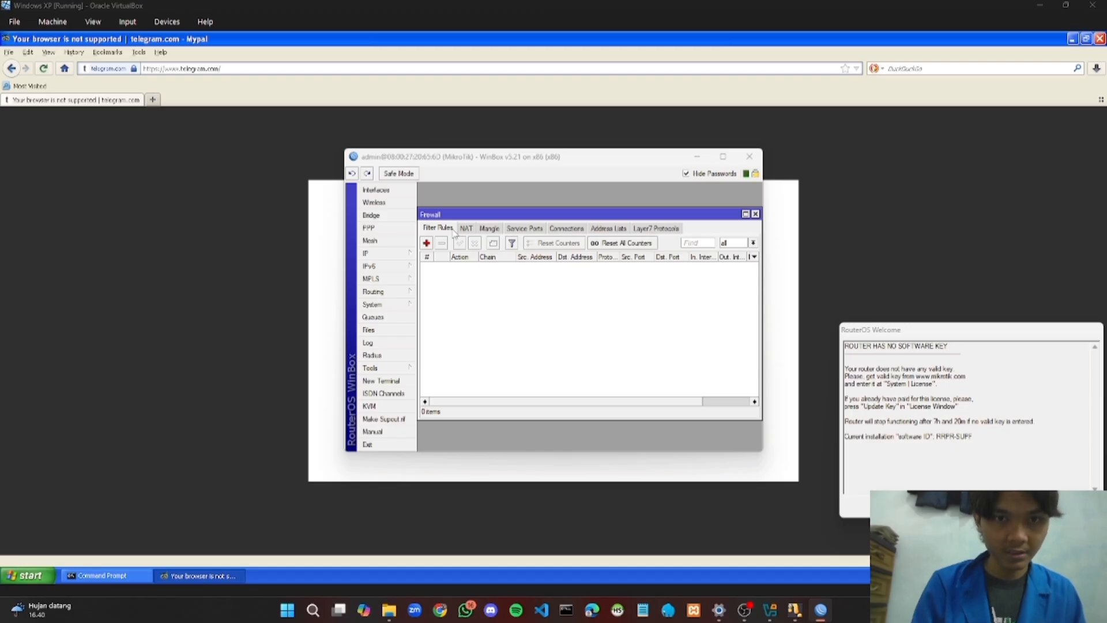
{"action": "left_click", "coordinate": [427, 243]}
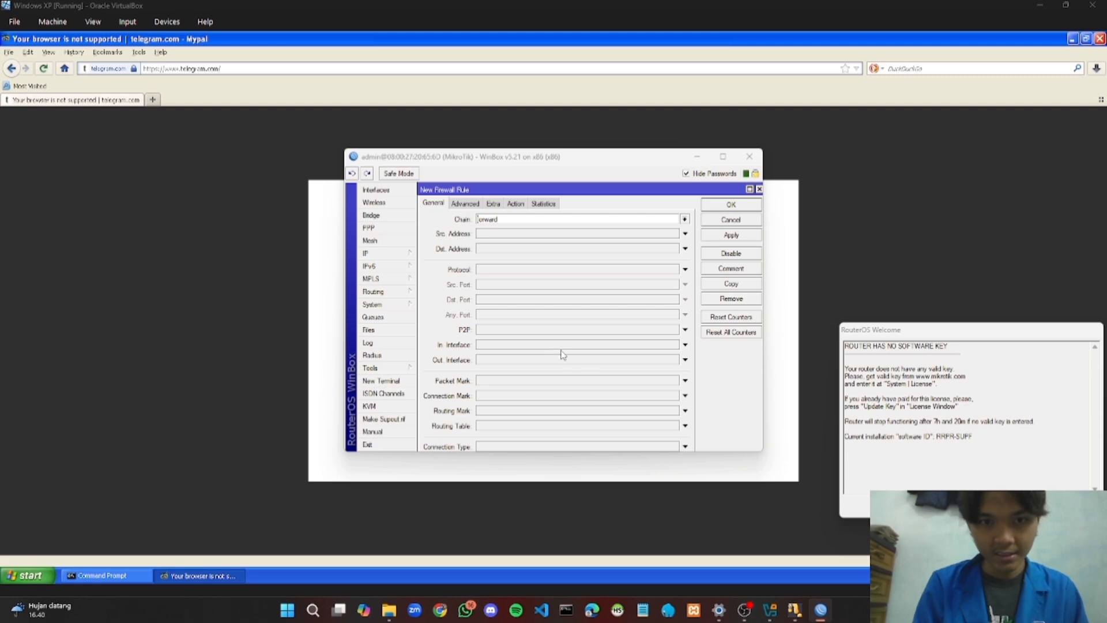
{"action": "left_click", "coordinate": [685, 344]}
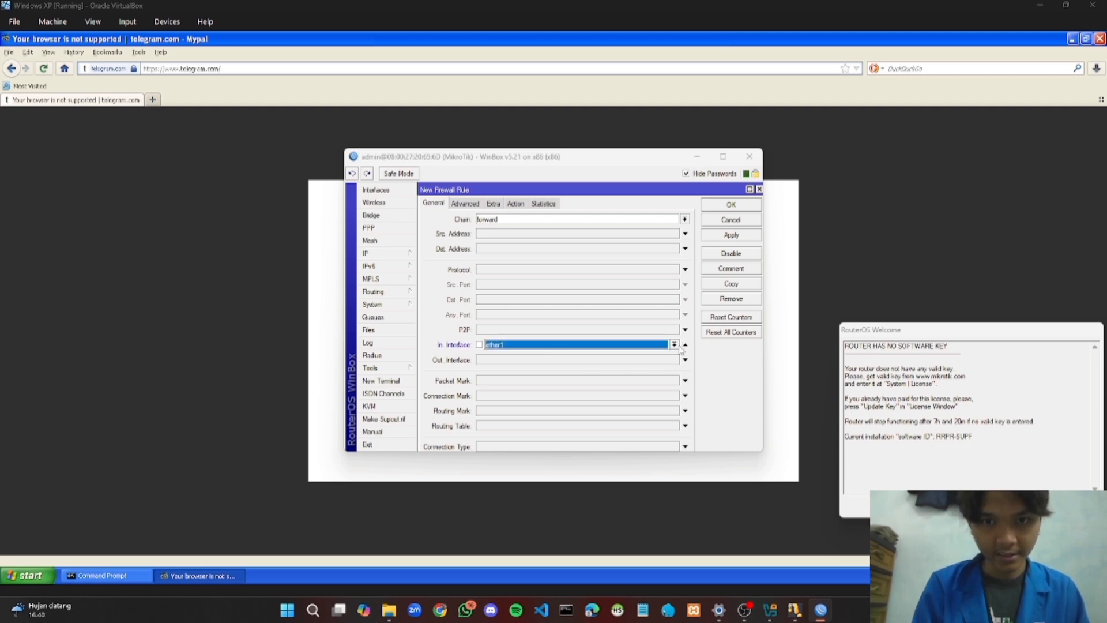
{"action": "left_click", "coordinate": [674, 344]}
{"action": "left_click", "coordinate": [643, 362]}
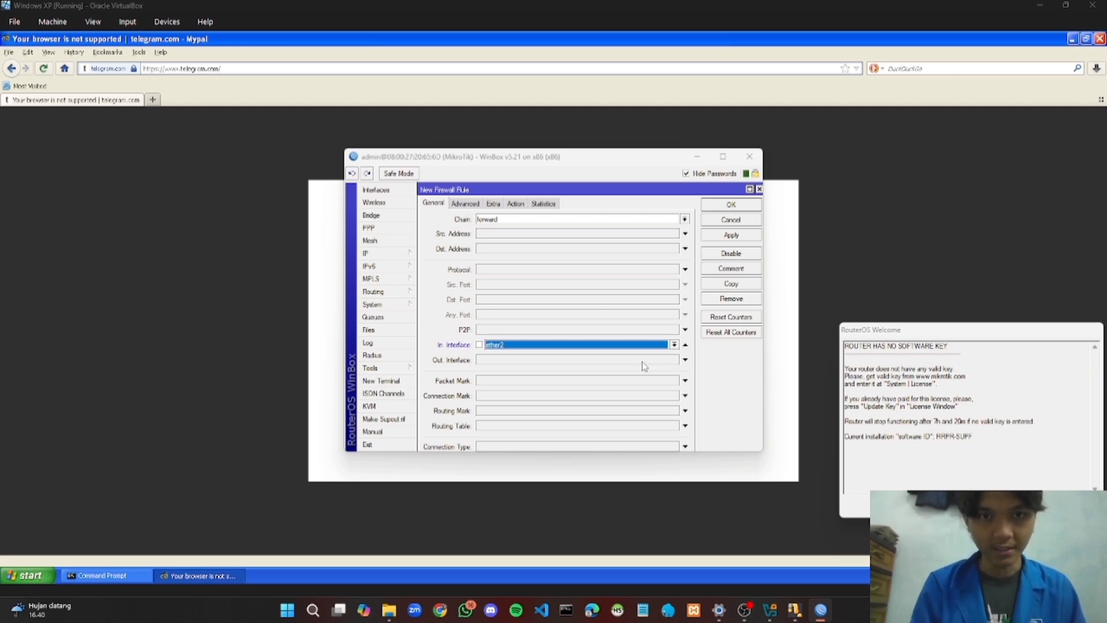
{"action": "left_click", "coordinate": [473, 204]}
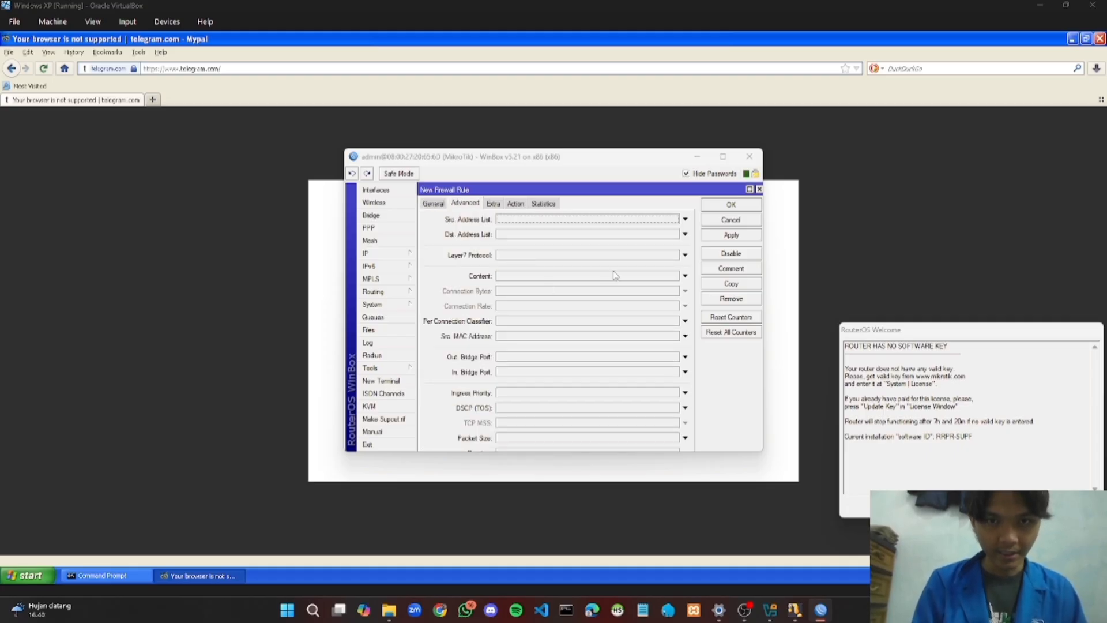
{"action": "left_click", "coordinate": [686, 255]}
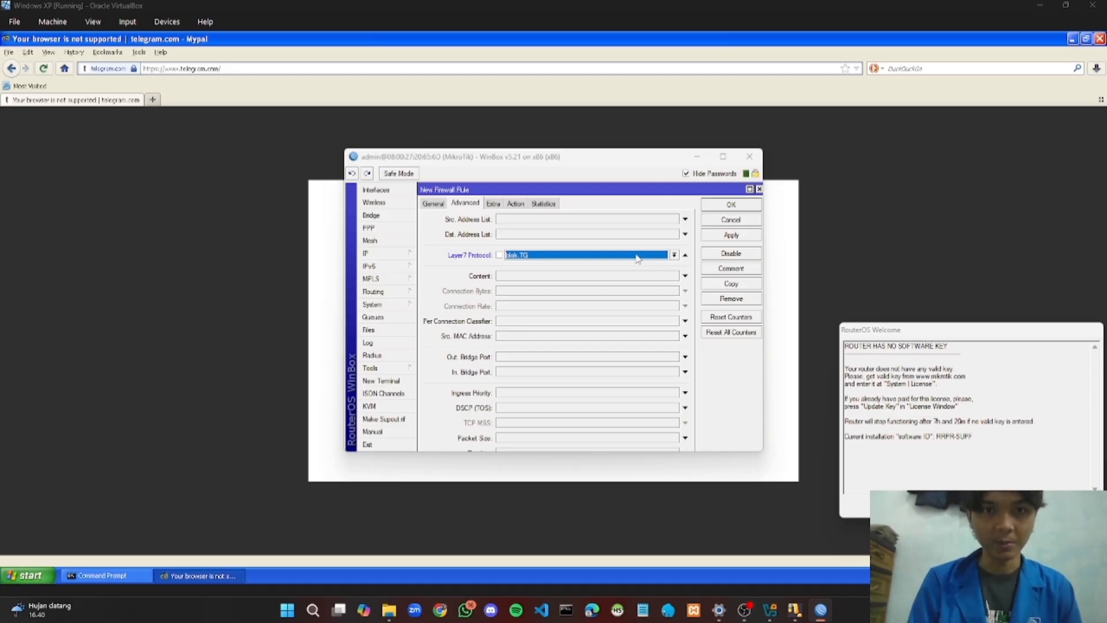
Set the rule's action to drop, then apply and save it
{"action": "left_click", "coordinate": [514, 208]}
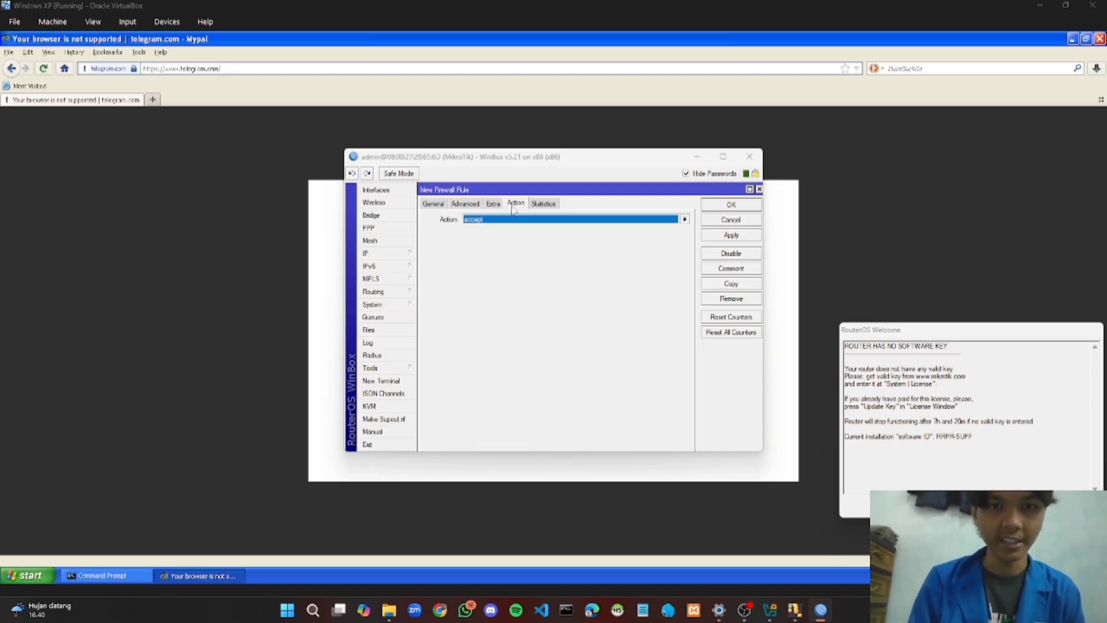
{"action": "left_click", "coordinate": [683, 220]}
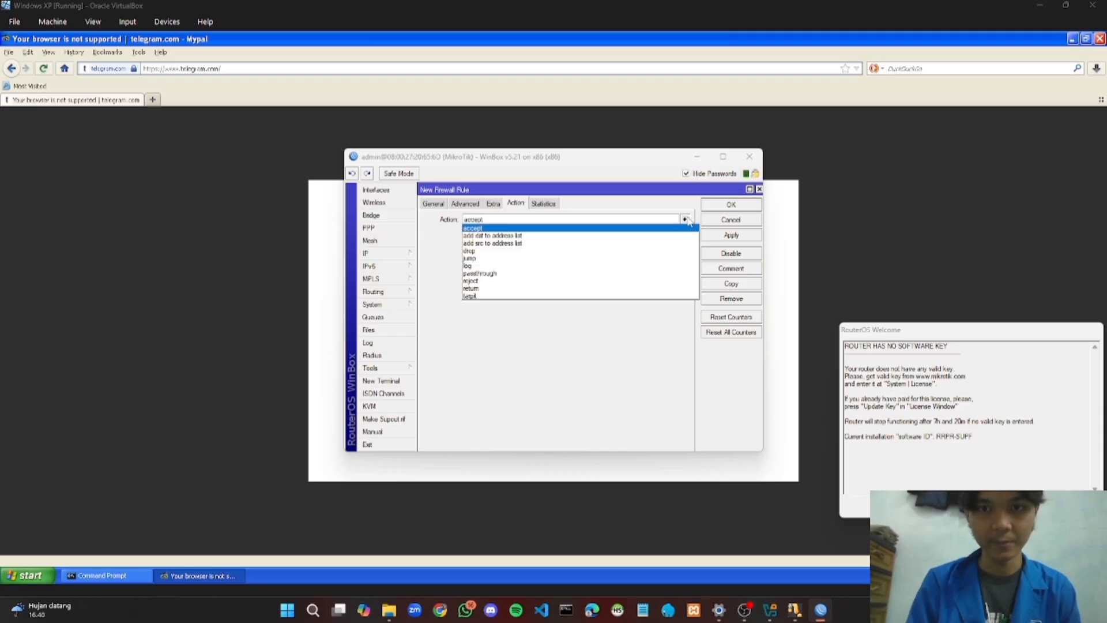
{"action": "left_click", "coordinate": [604, 252]}
{"action": "left_click", "coordinate": [724, 238]}
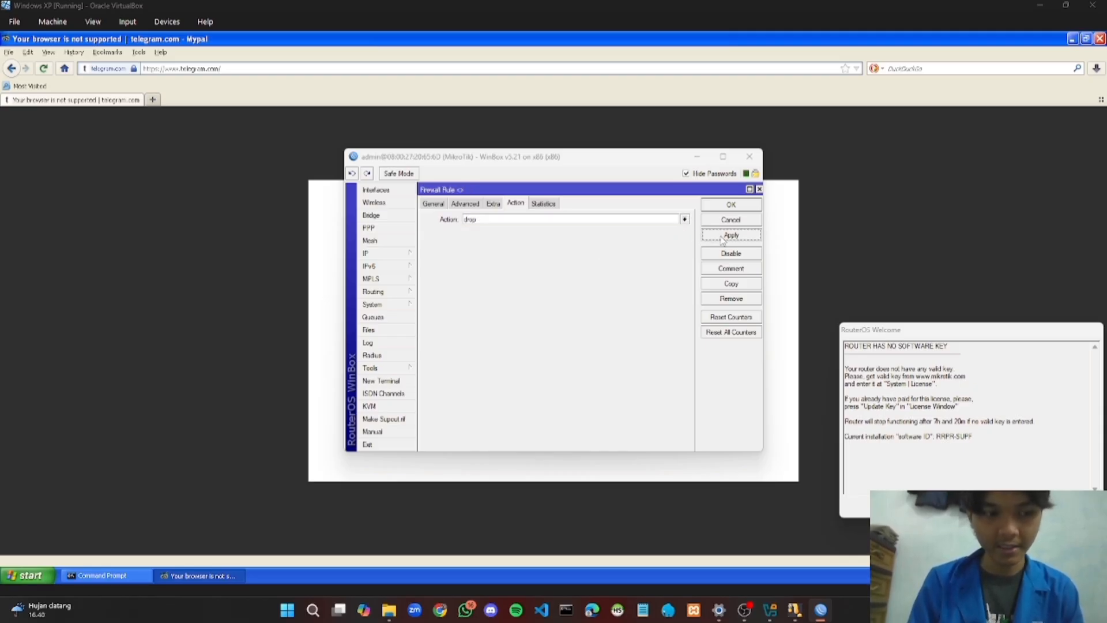
{"action": "left_click", "coordinate": [724, 206]}
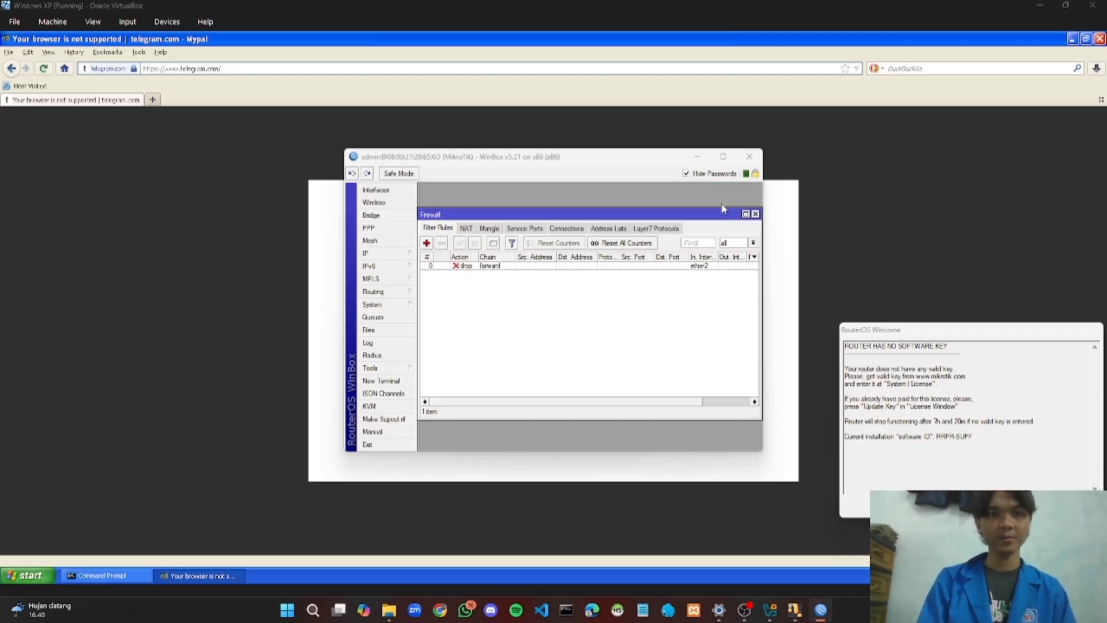
Reload telegram.com in Mypal to test whether the drop rule blocks it
{"action": "left_click", "coordinate": [696, 158]}
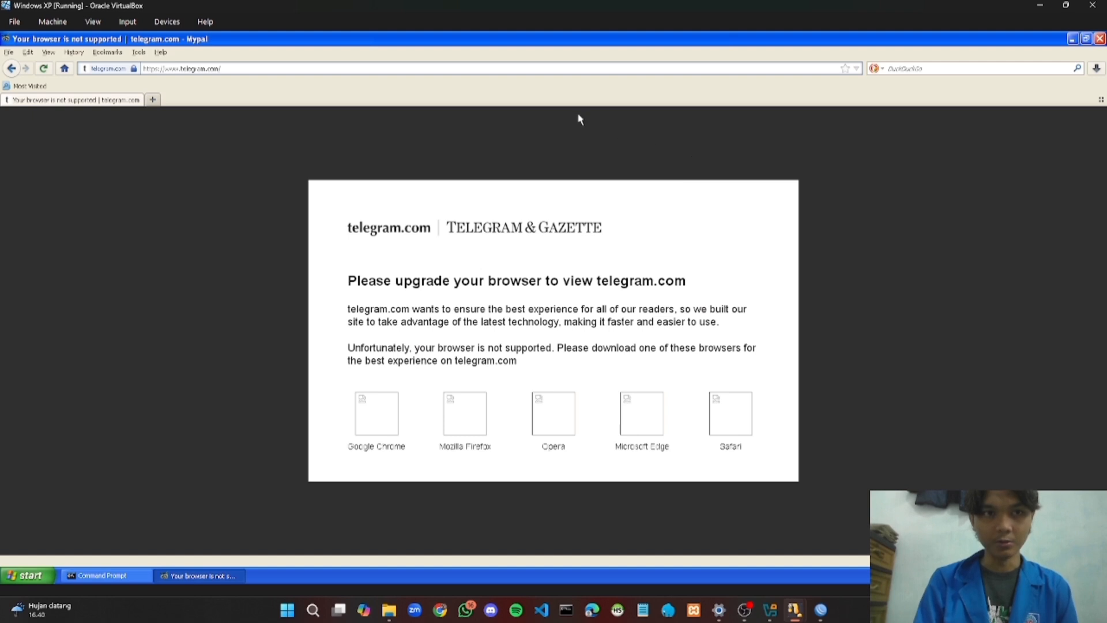
{"action": "left_click", "coordinate": [309, 67]}
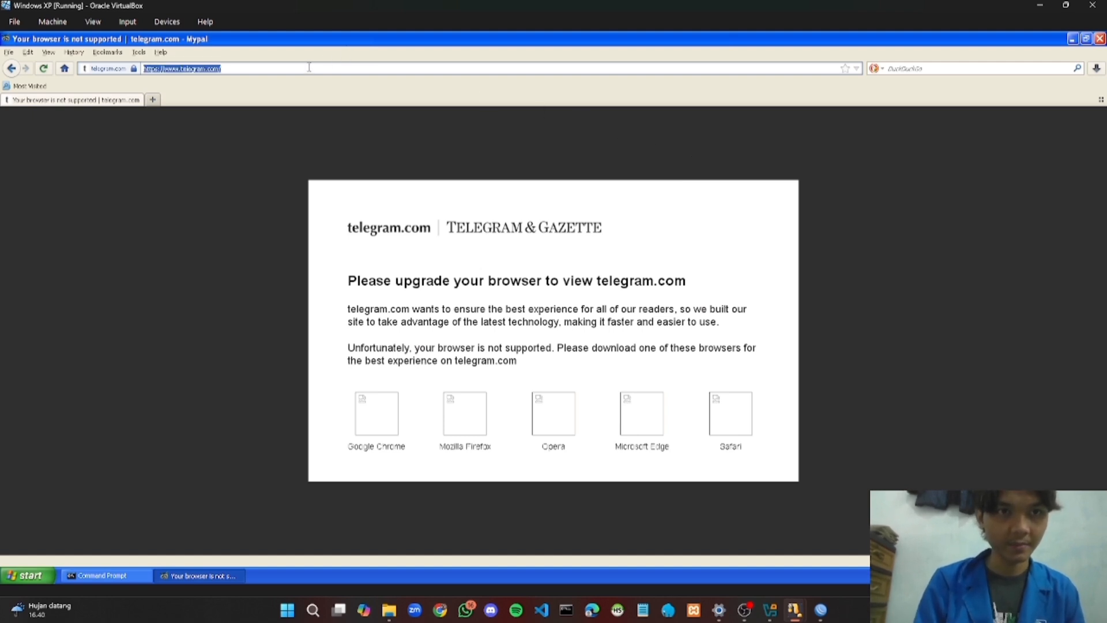
{"action": "type", "text": "te"}
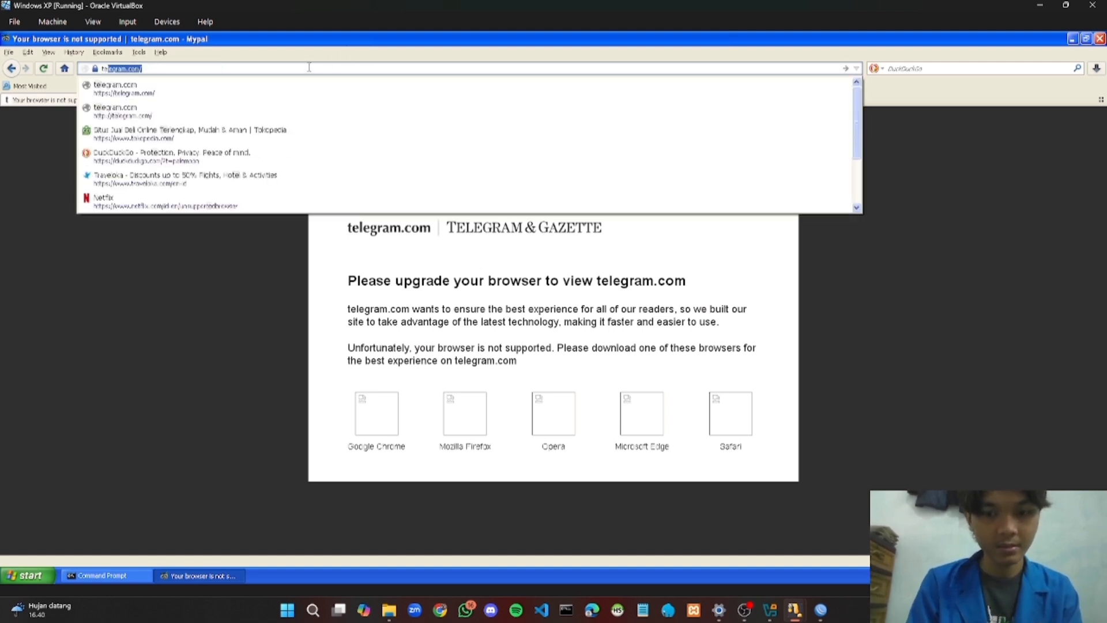
{"action": "type", "text": "legram"}
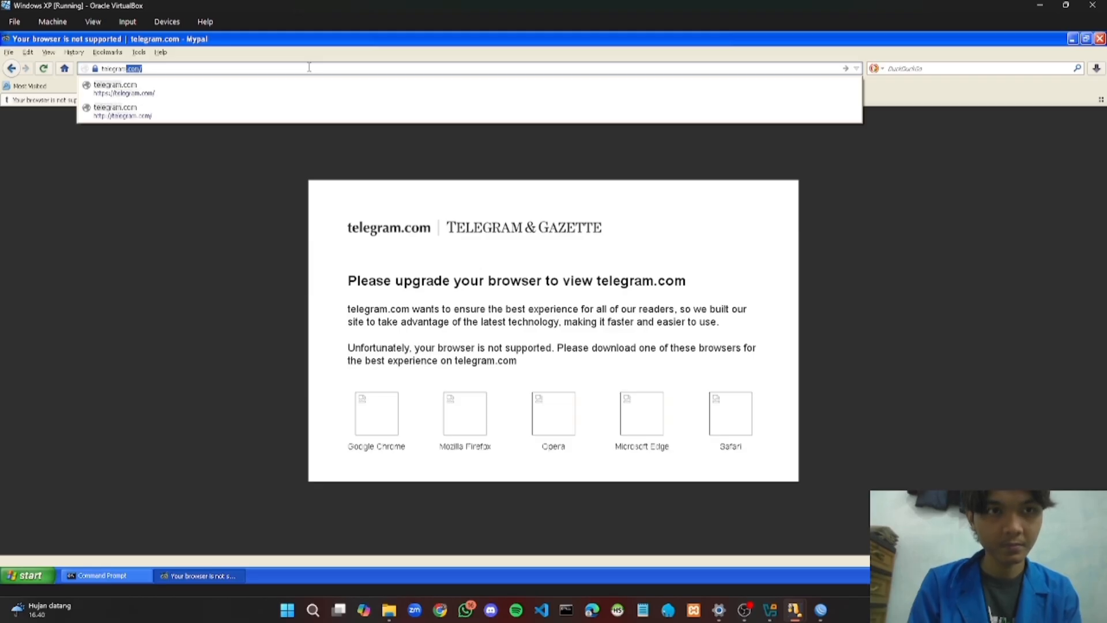
{"action": "type", "text": ".com"}
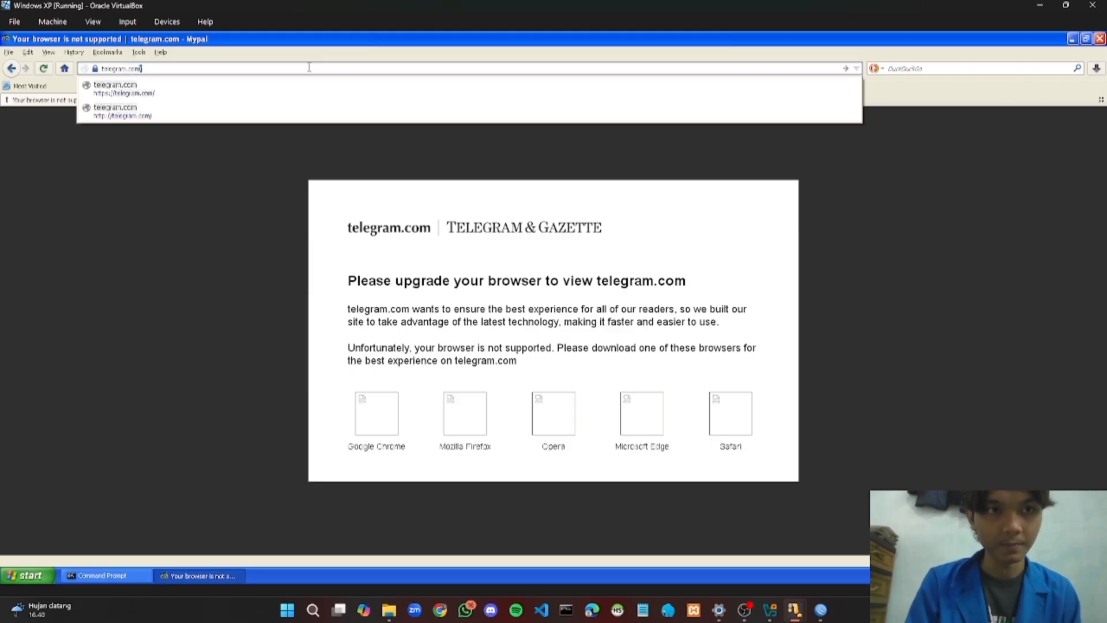
{"action": "key", "text": "Return"}
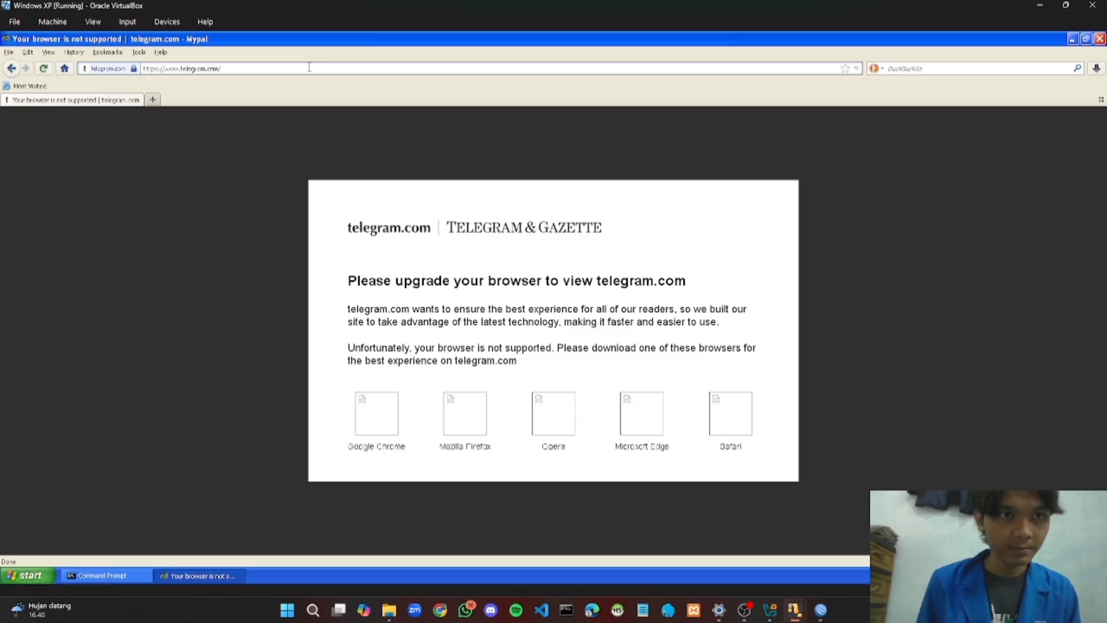
{"action": "left_click_drag", "start_coordinate": [143, 68], "coordinate": [221, 68]}
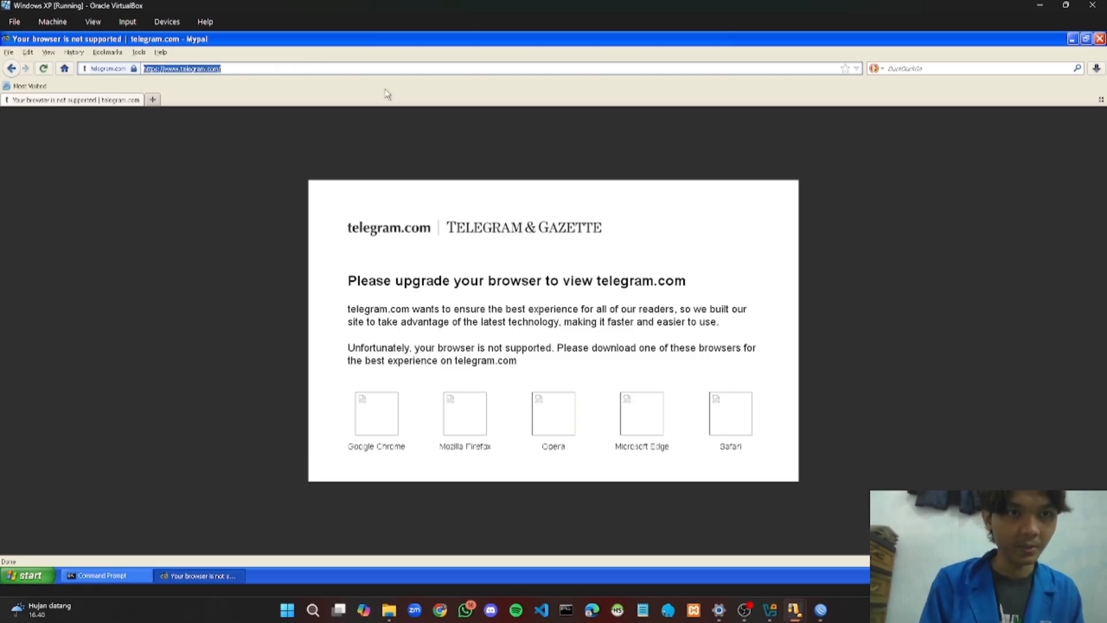
Close Mypal and refresh the XP desktop twice
{"action": "left_click", "coordinate": [1100, 39]}
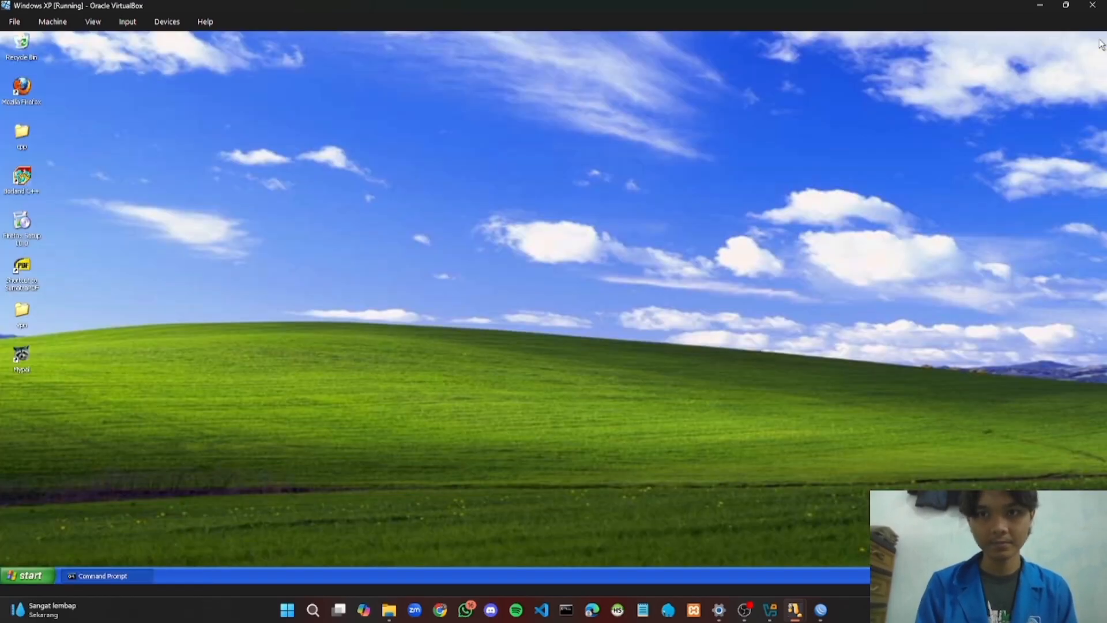
{"action": "right_click", "coordinate": [410, 230]}
{"action": "left_click", "coordinate": [426, 242]}
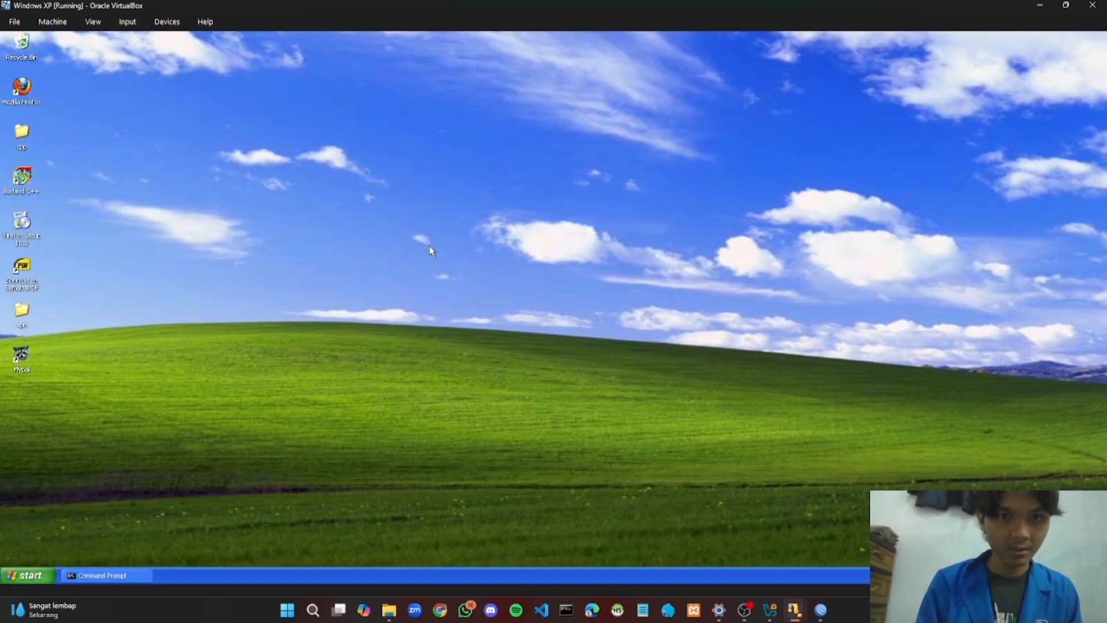
{"action": "right_click", "coordinate": [430, 250]}
{"action": "left_click", "coordinate": [444, 264]}
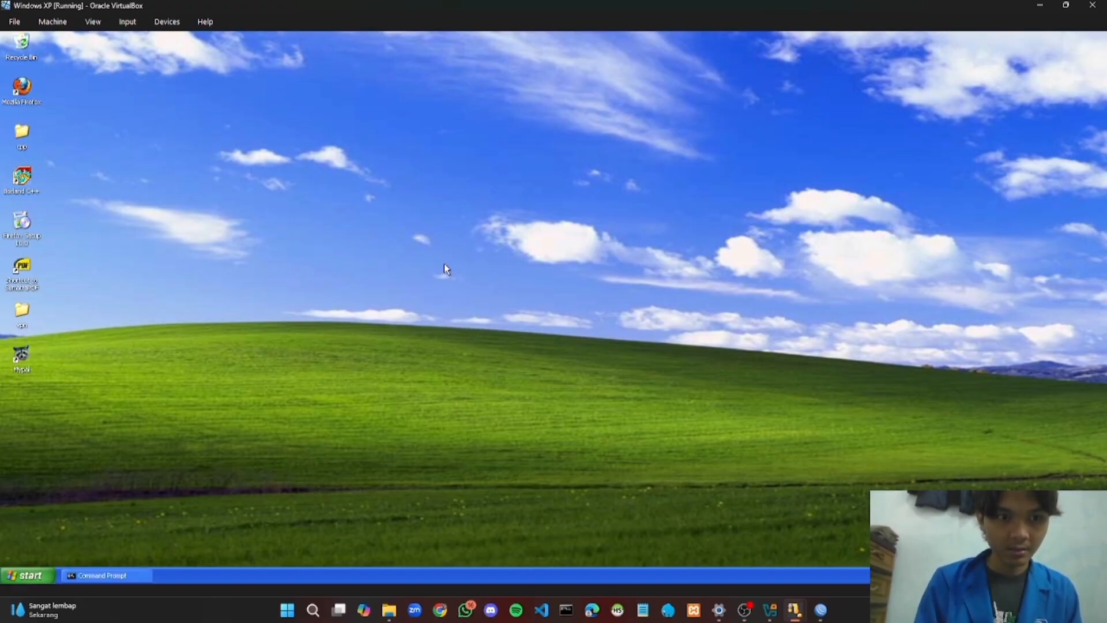
Relaunch Mypal and navigate to telegram.com
{"action": "left_click", "coordinate": [22, 352]}
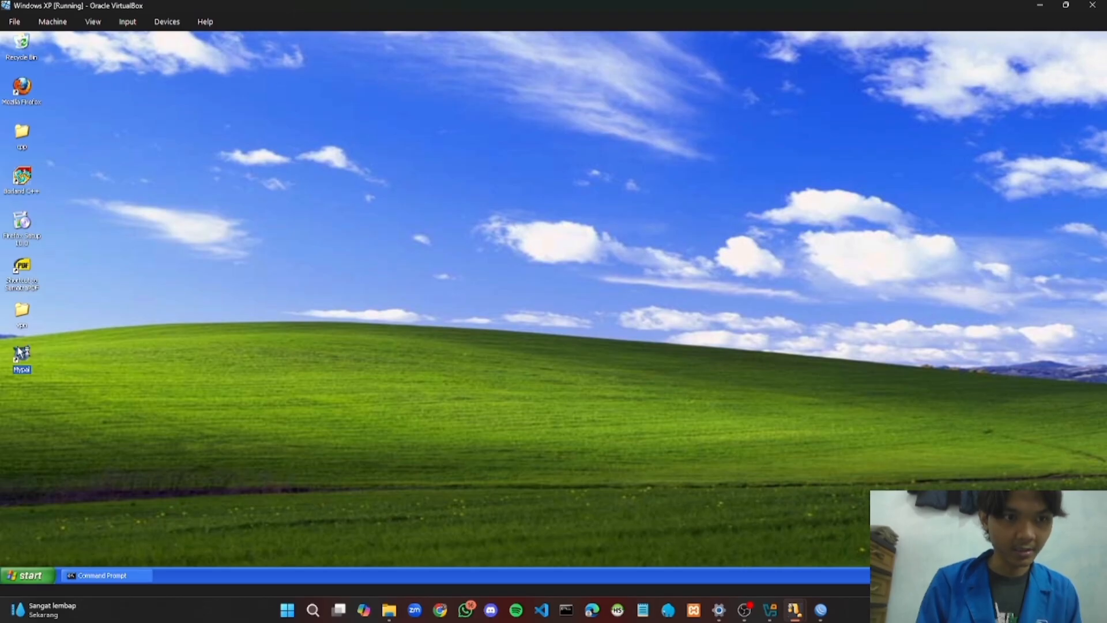
{"action": "double_click", "coordinate": [19, 352]}
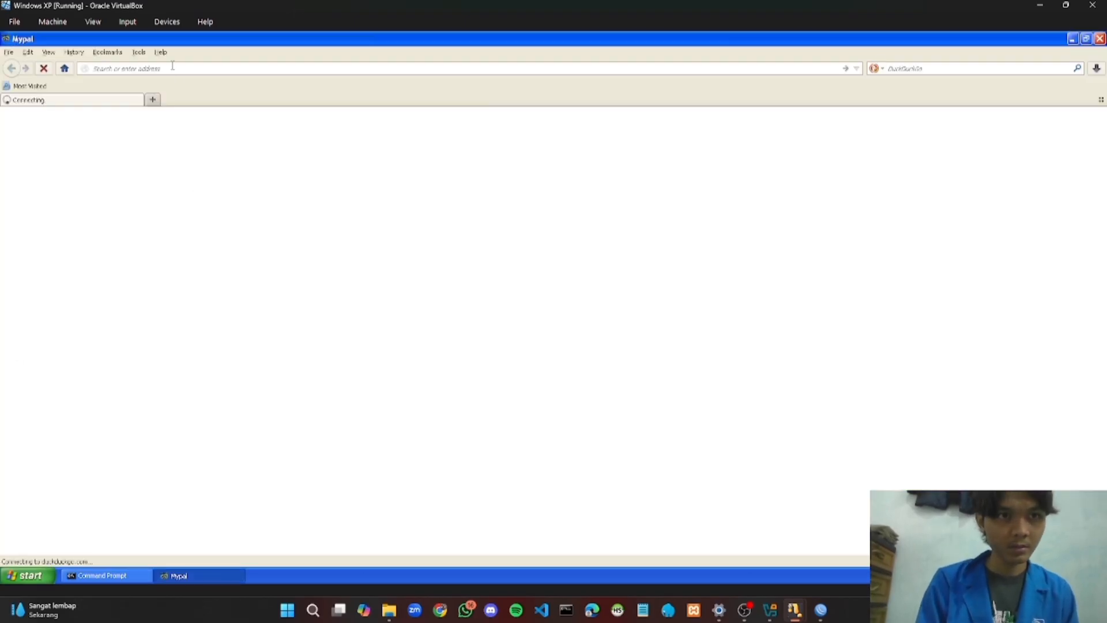
{"action": "type", "text": "t"}
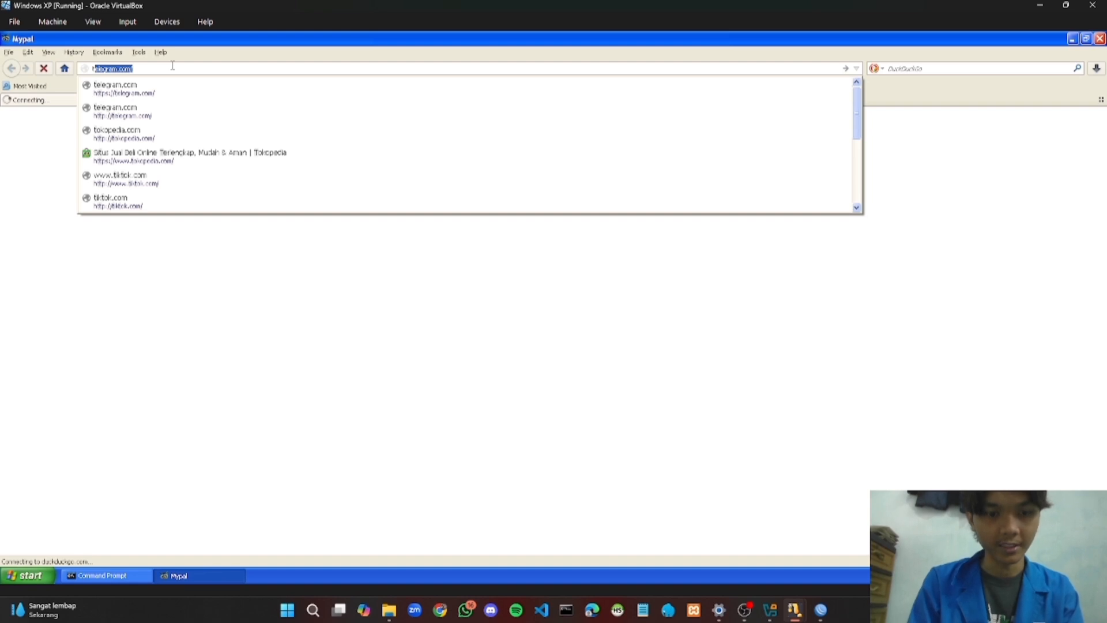
{"action": "type", "text": "elegra"}
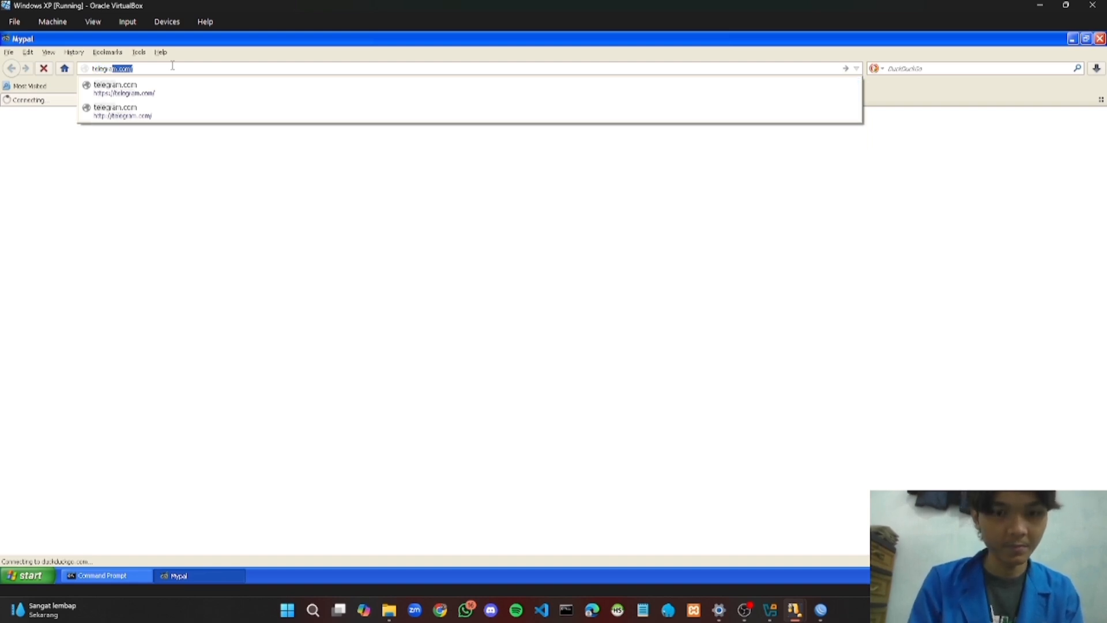
{"action": "type", "text": "m.com"}
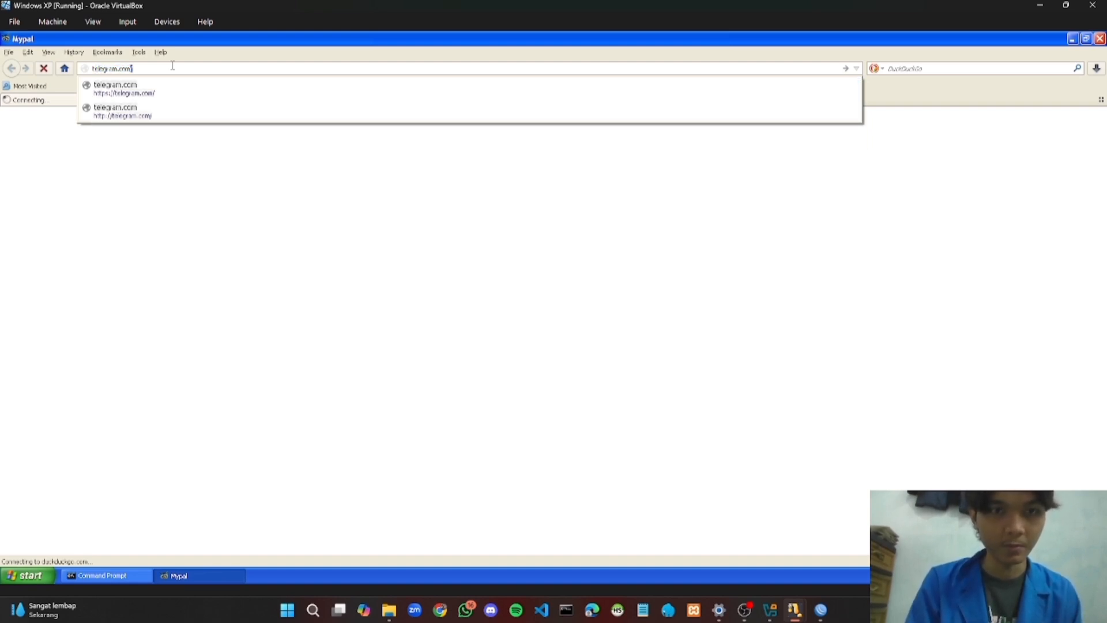
{"action": "key", "text": "Return"}
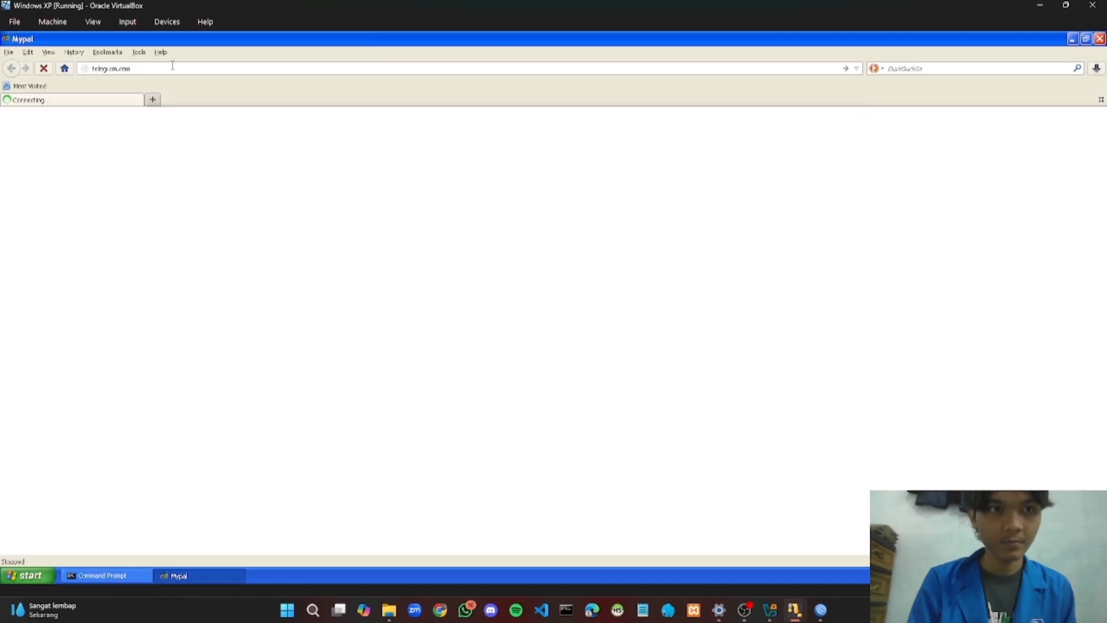
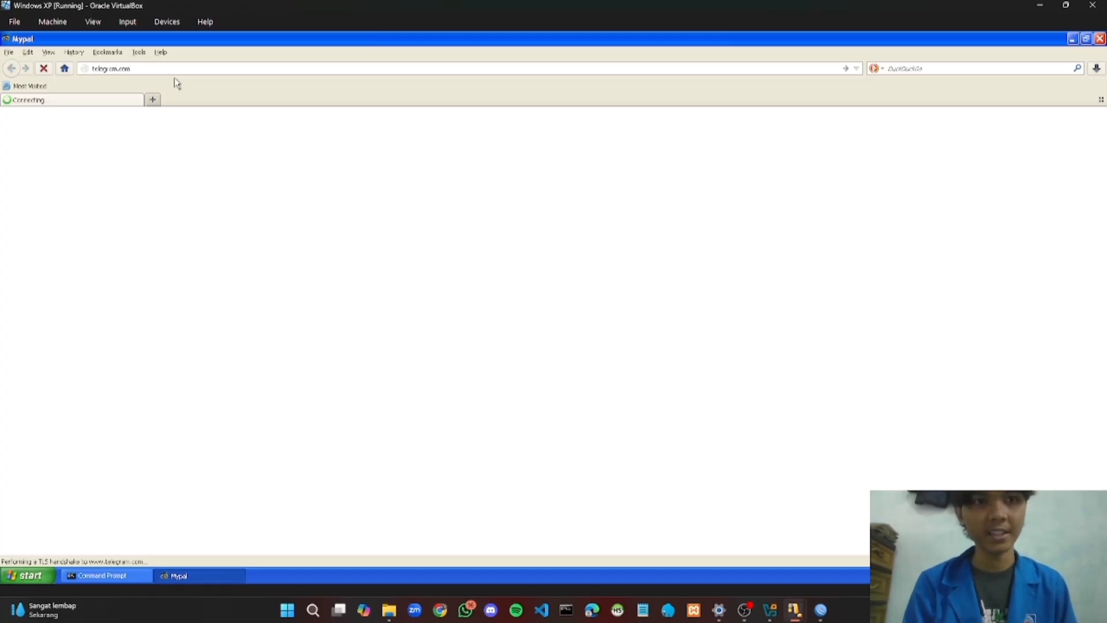
Open tokopedia.com in a new Mypal tab
{"action": "left_click", "coordinate": [154, 99]}
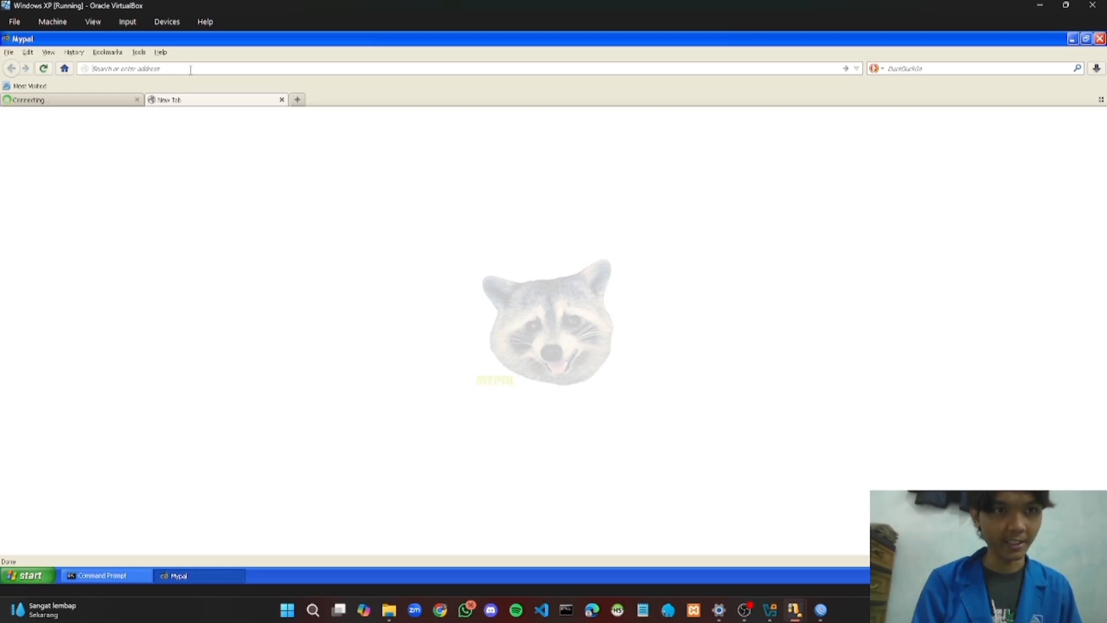
{"action": "type", "text": "toko"}
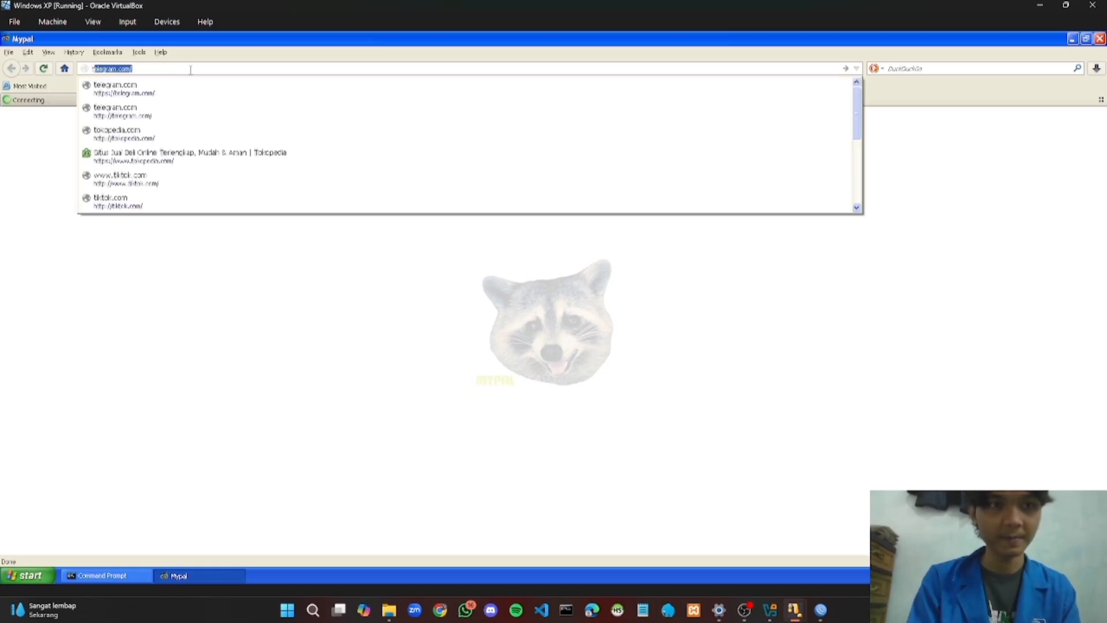
{"action": "key", "text": "Escape"}
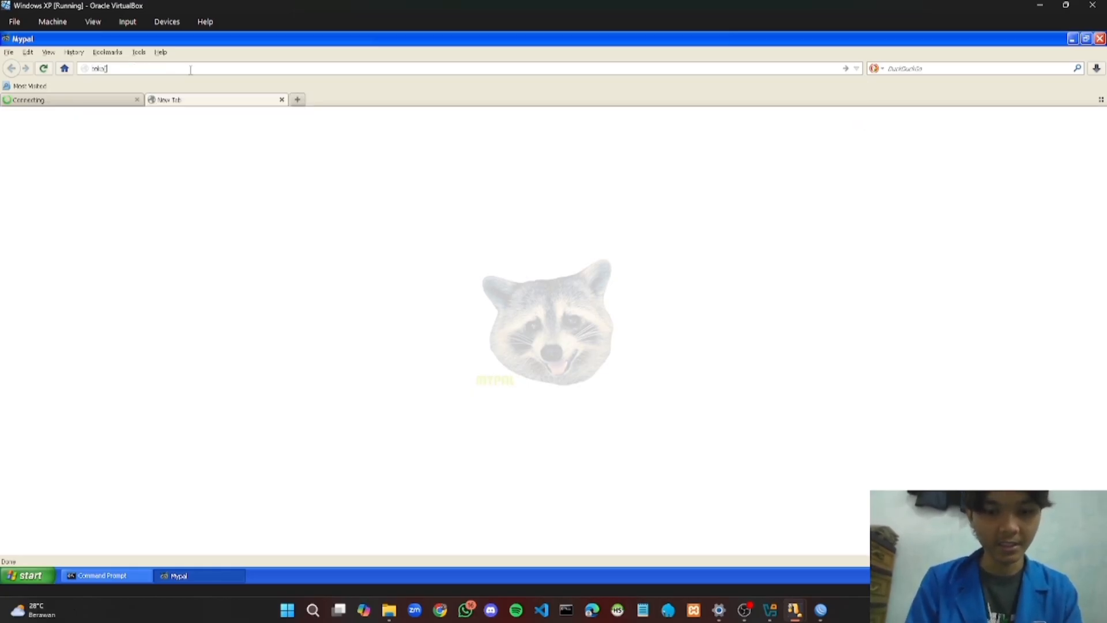
{"action": "type", "text": "p"}
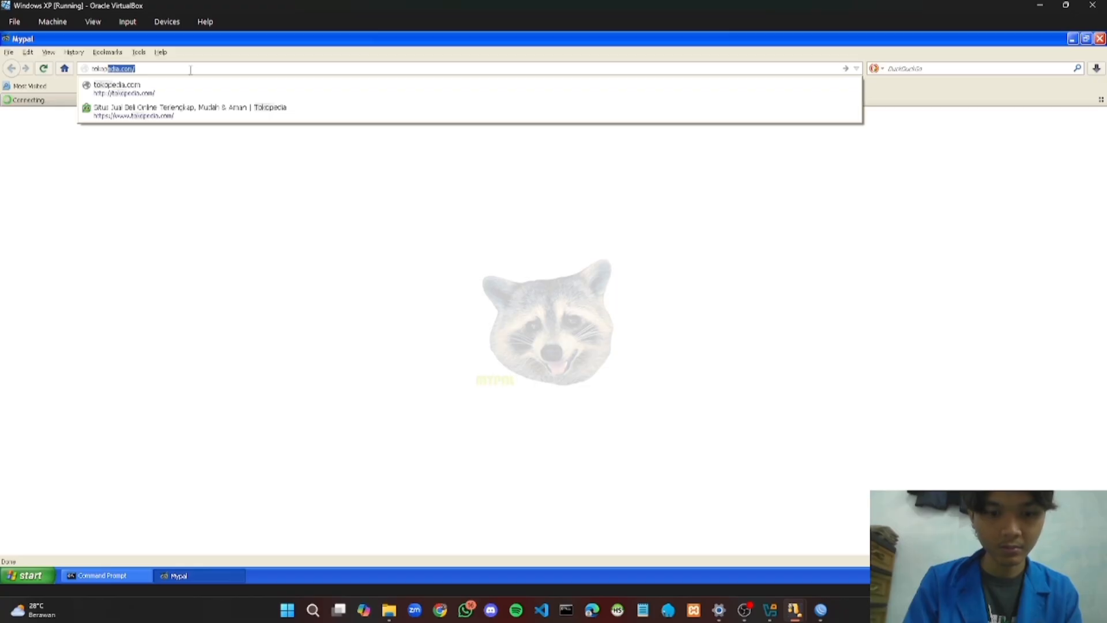
{"action": "type", "text": "edia."}
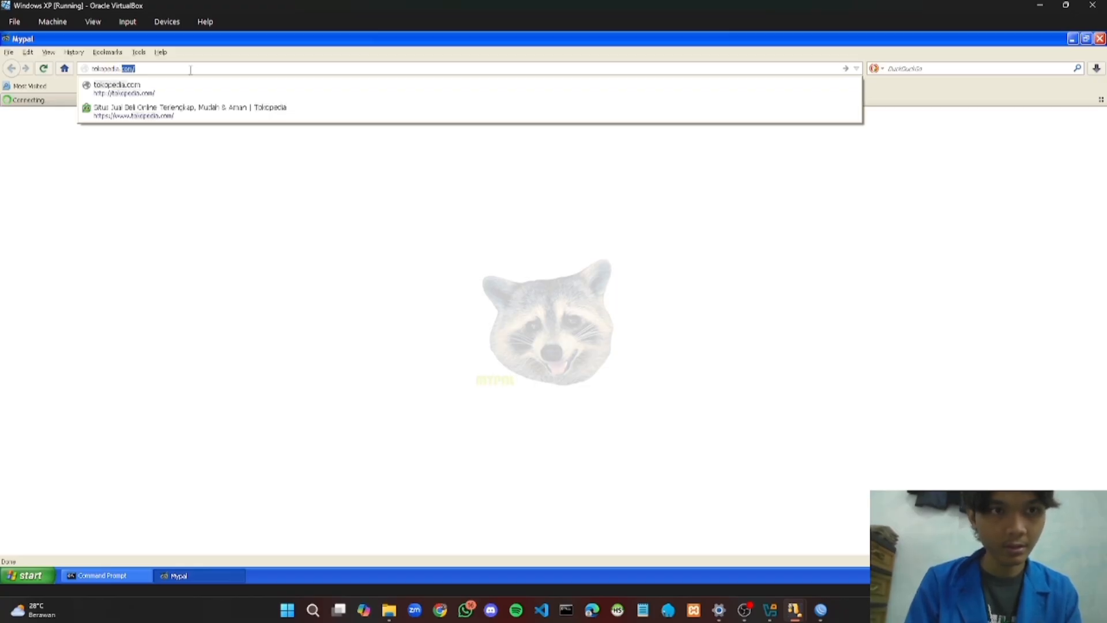
{"action": "type", "text": "com"}
{"action": "key", "text": "BackSpace"}
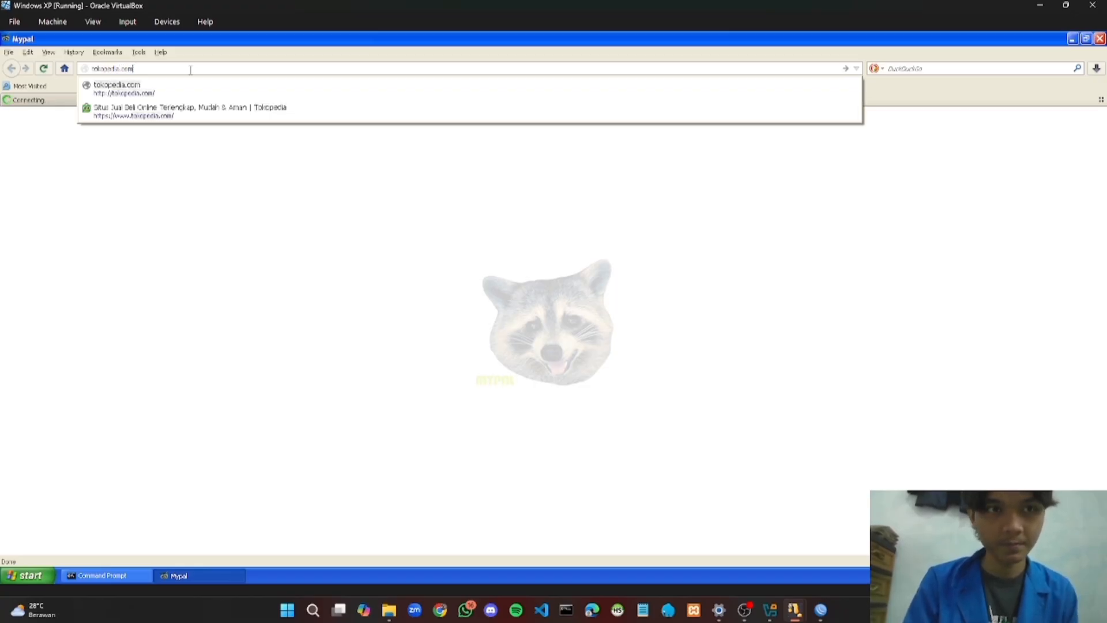
{"action": "key", "text": "alt+Return"}
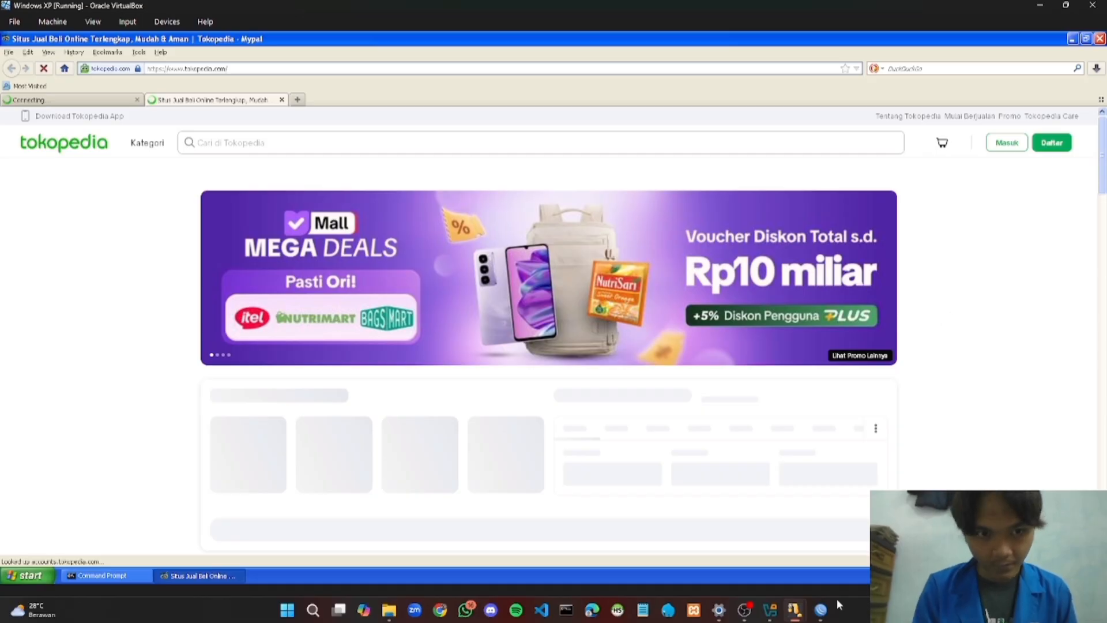
In WinBox, add Layer7 protocol 'blok TKP' with regex ^.+(tokopedia.com)
{"action": "mouse_move", "coordinate": [820, 610]}
{"action": "left_click", "coordinate": [821, 581]}
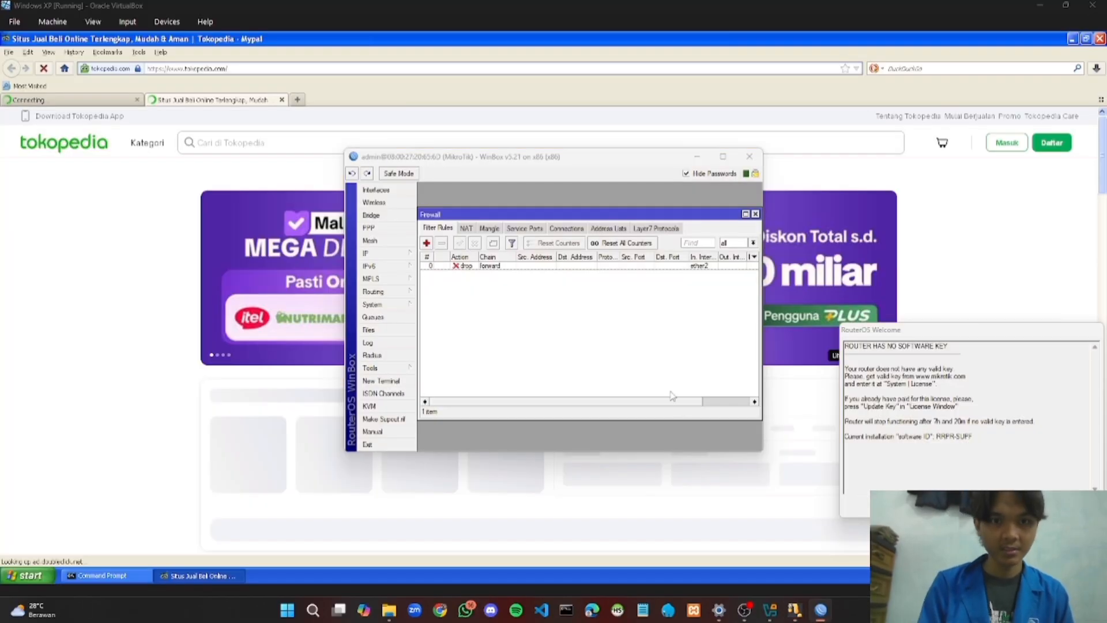
{"action": "left_click", "coordinate": [663, 228]}
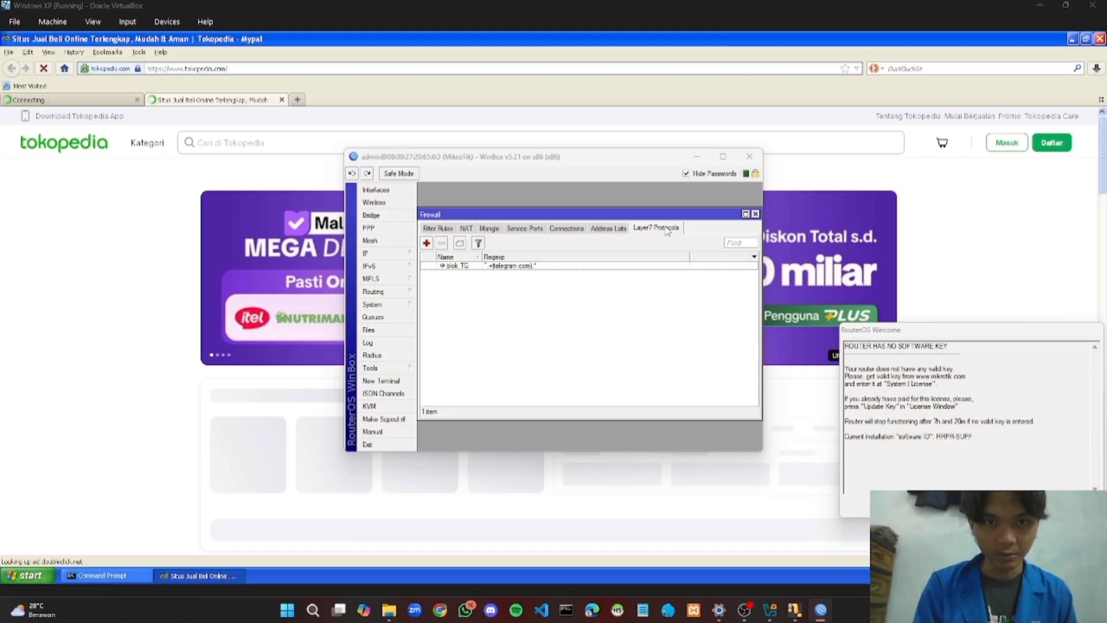
{"action": "left_click", "coordinate": [427, 242]}
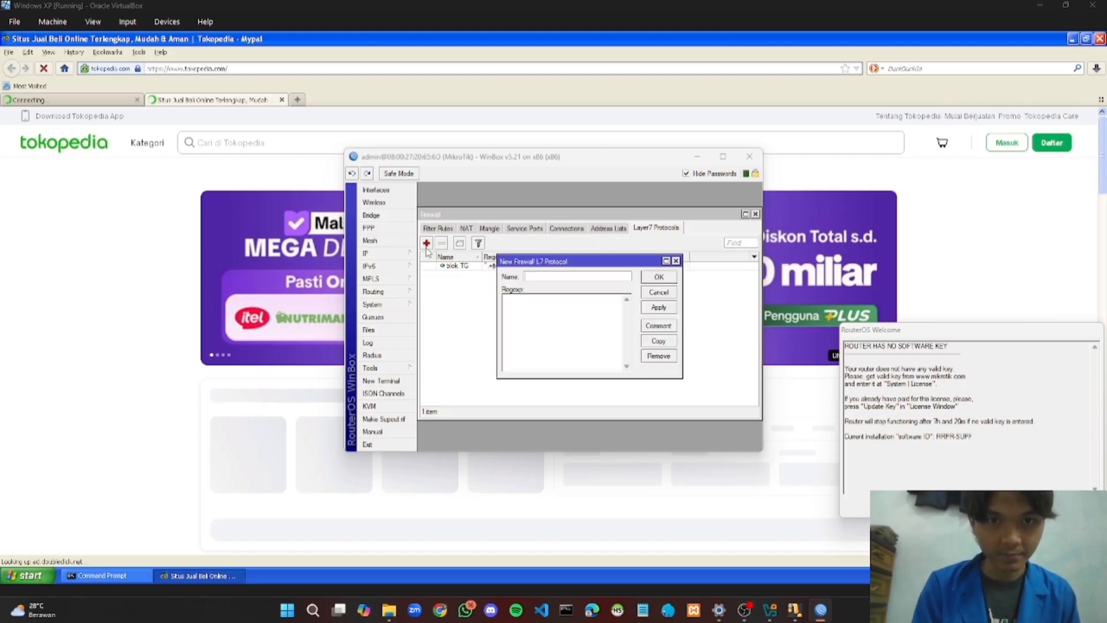
{"action": "type", "text": "b"}
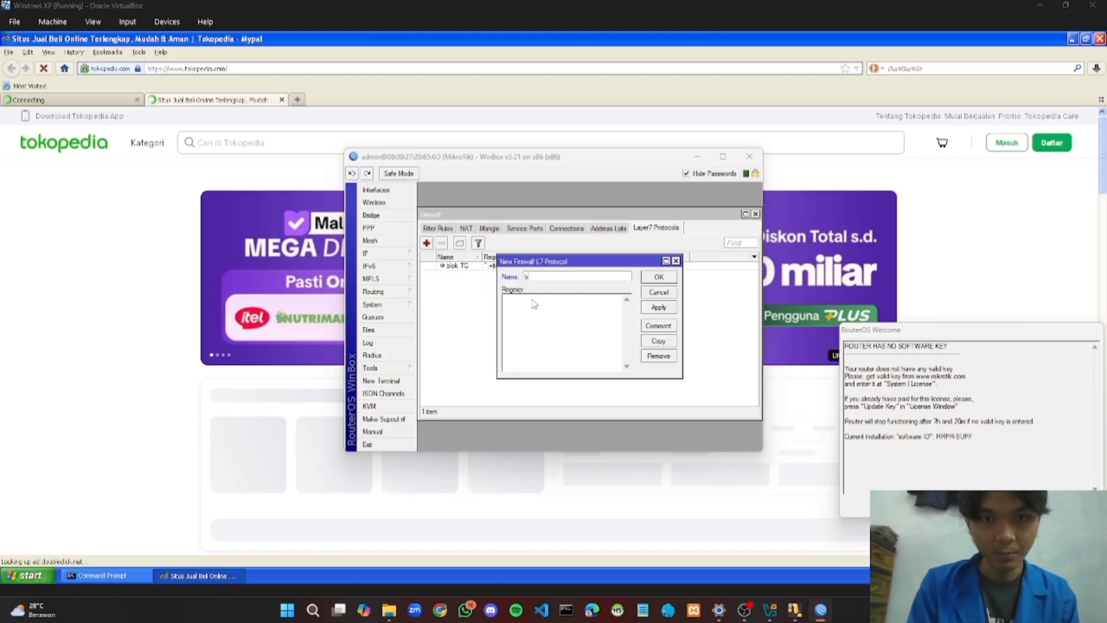
{"action": "type", "text": "lok "}
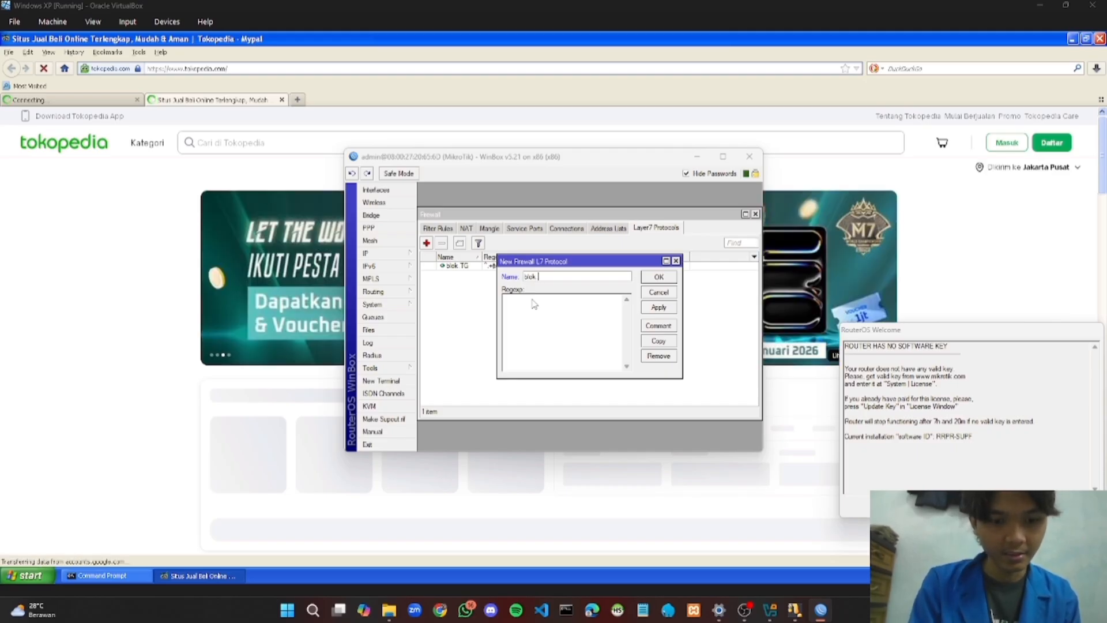
{"action": "type", "text": "TKP"}
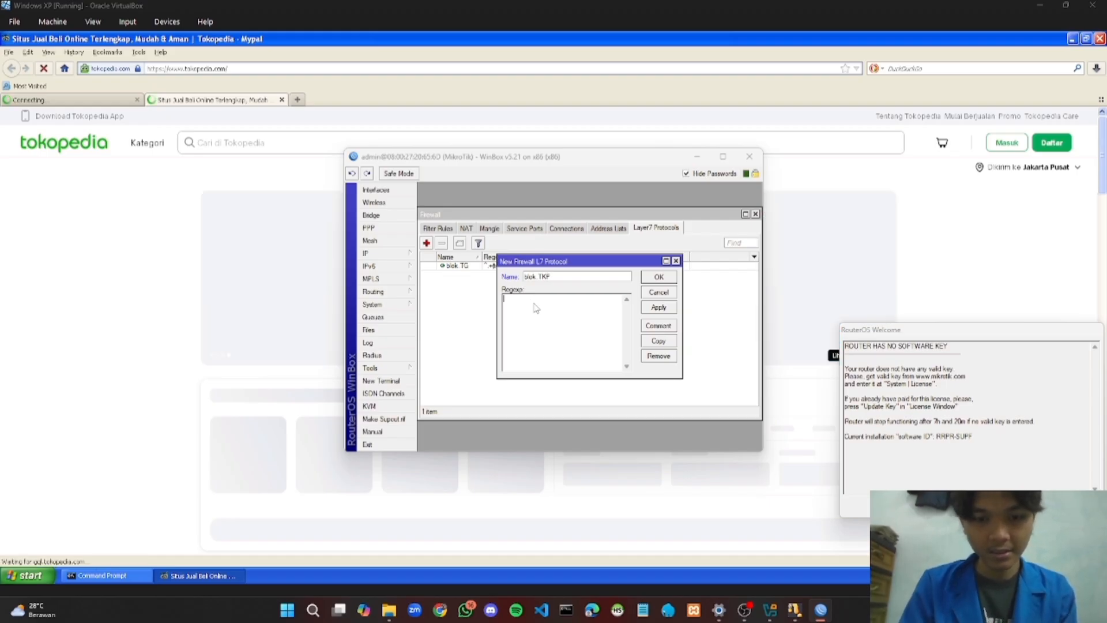
{"action": "type", "text": "^."}
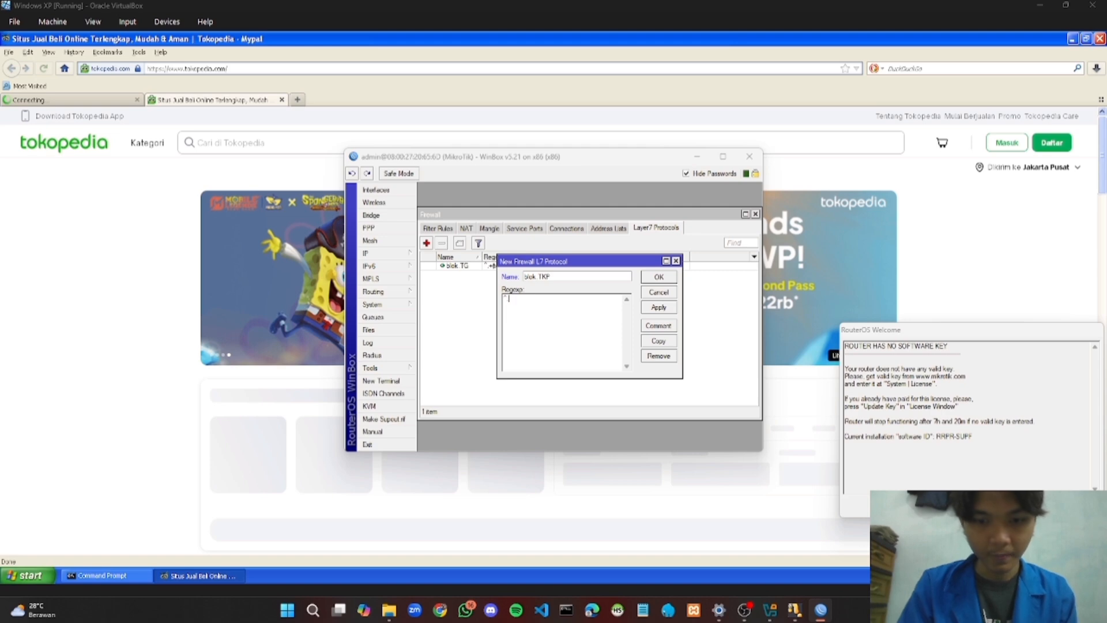
{"action": "type", "text": "+"}
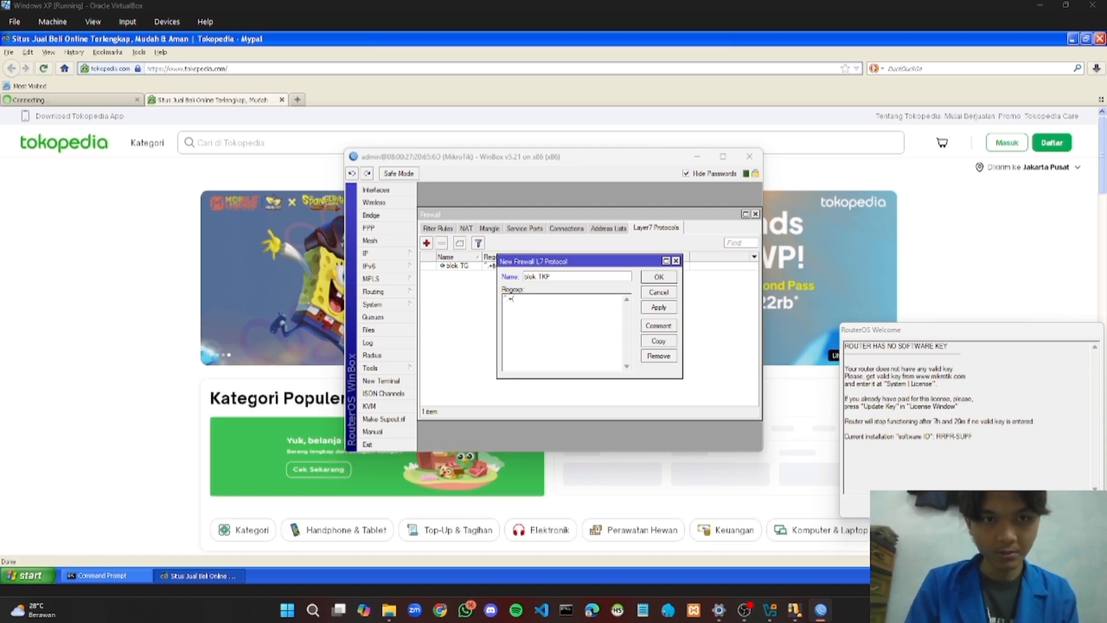
{"action": "type", "text": "("}
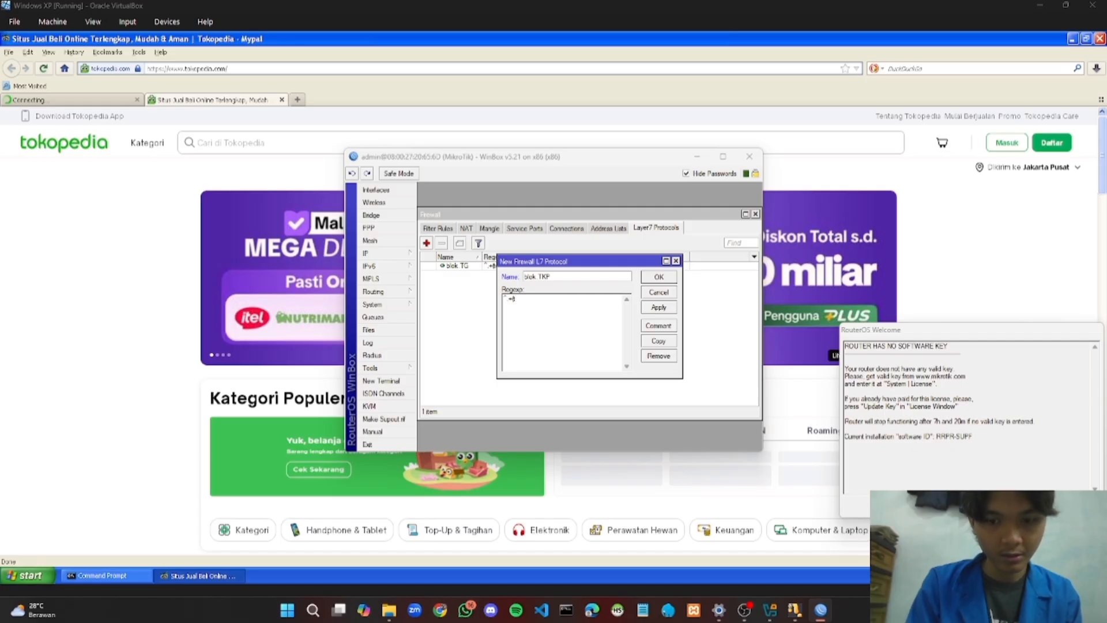
{"action": "type", "text": "tokoped"}
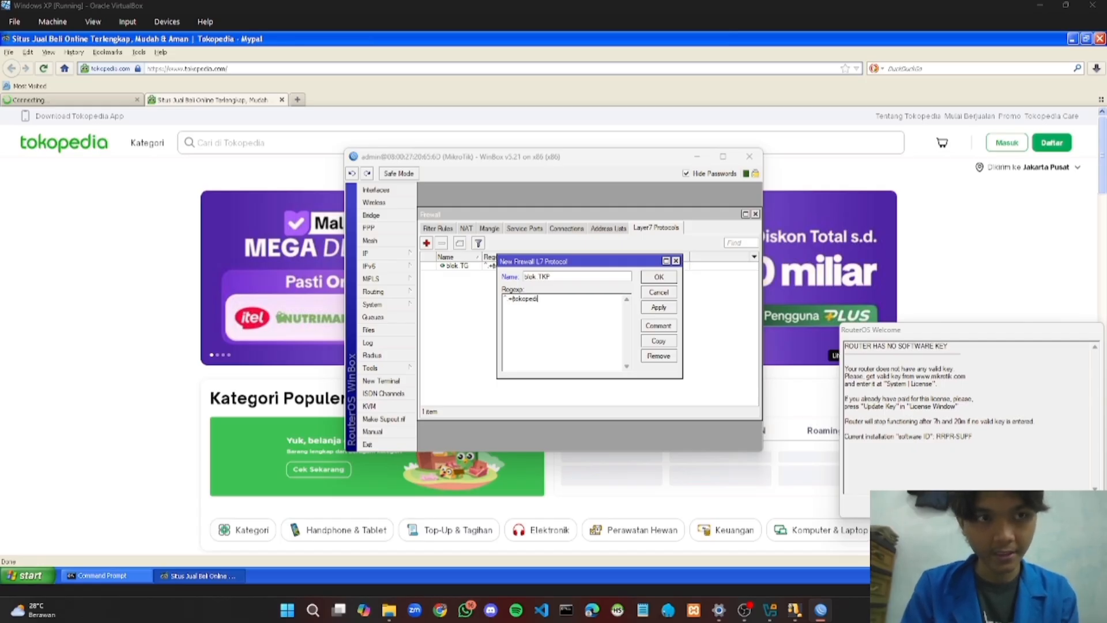
{"action": "type", "text": "i"}
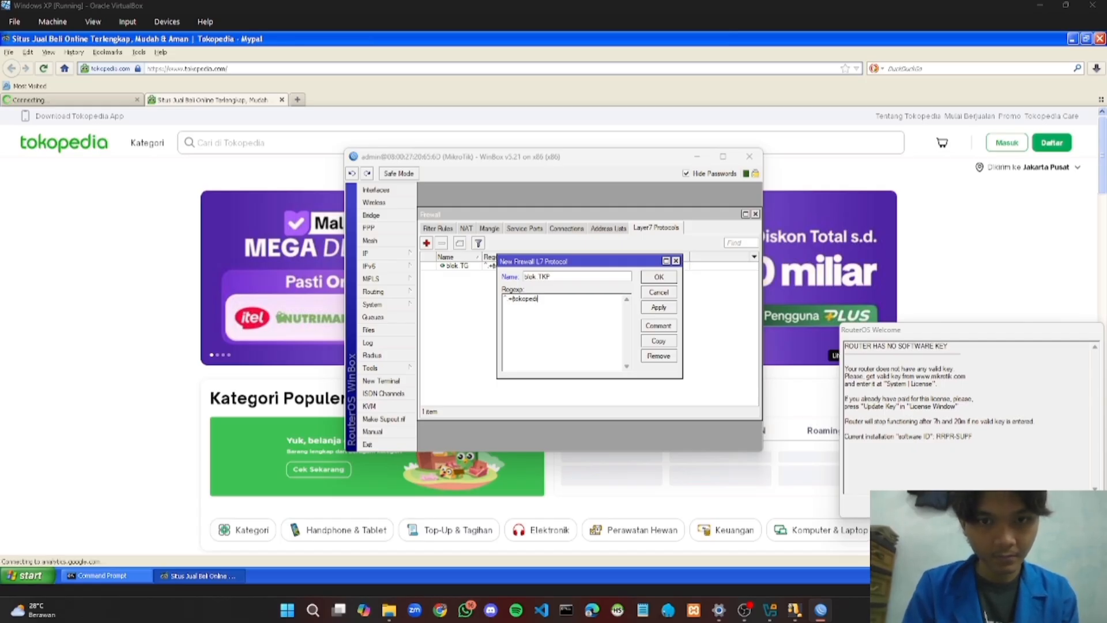
{"action": "type", "text": "a.com).*$"}
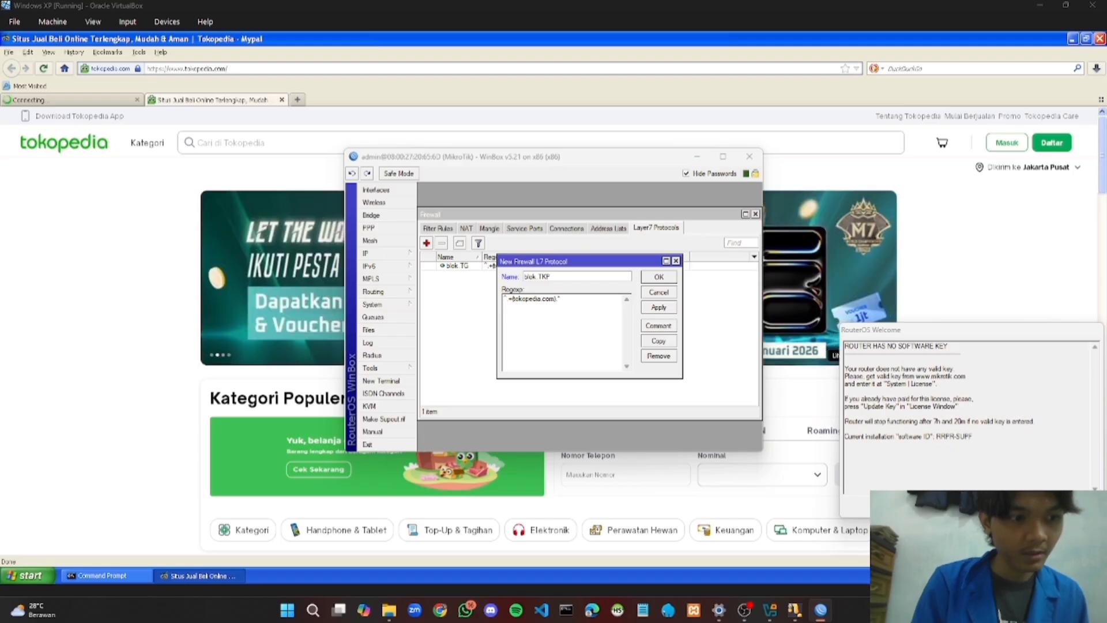
{"action": "left_click", "coordinate": [659, 307]}
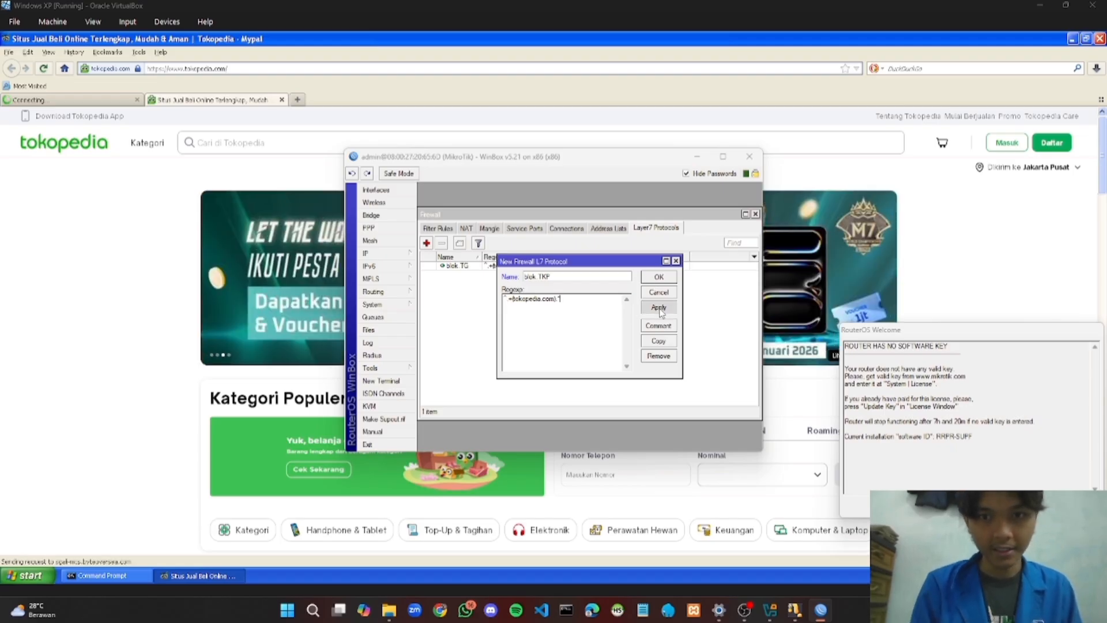
{"action": "left_click", "coordinate": [657, 278]}
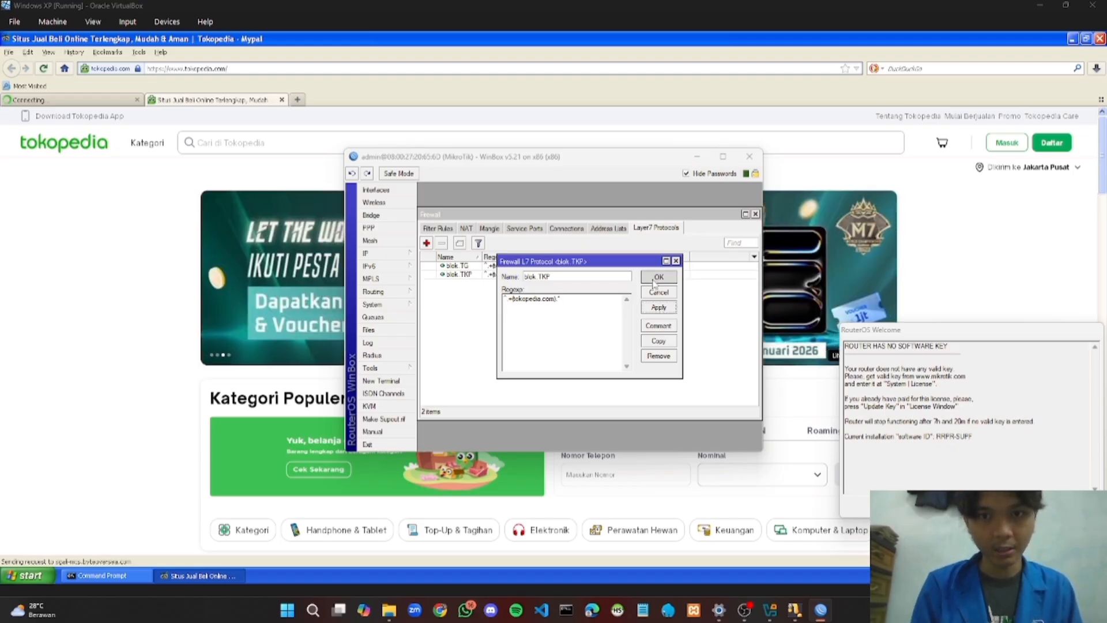
Start a new firewall filter rule with incoming interface ether2
{"action": "left_click", "coordinate": [441, 229]}
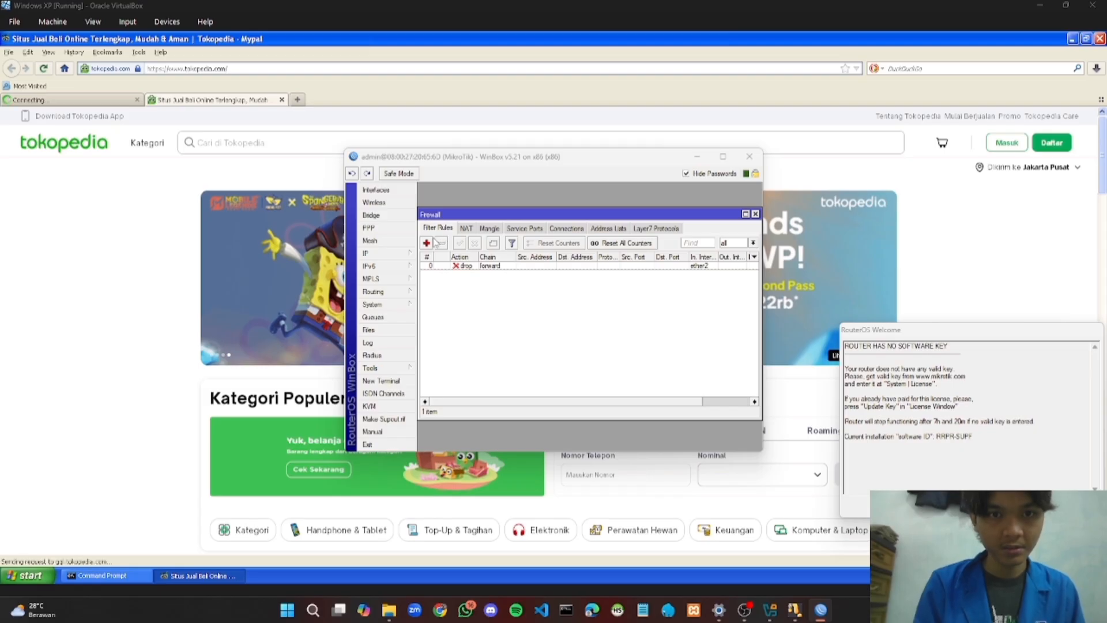
{"action": "left_click", "coordinate": [427, 243]}
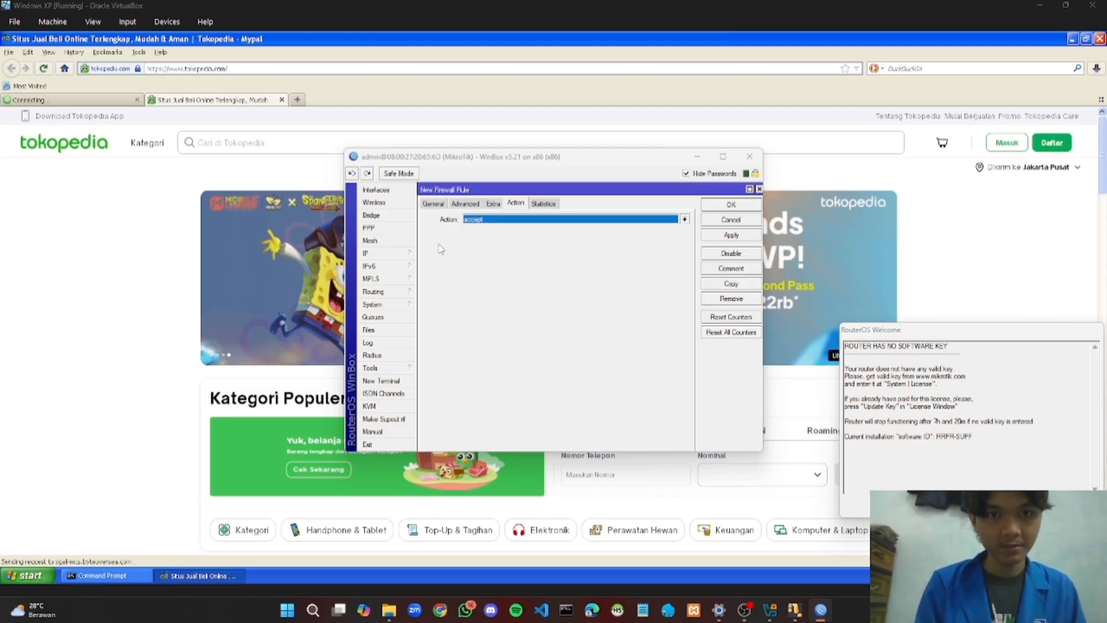
{"action": "left_click", "coordinate": [434, 203]}
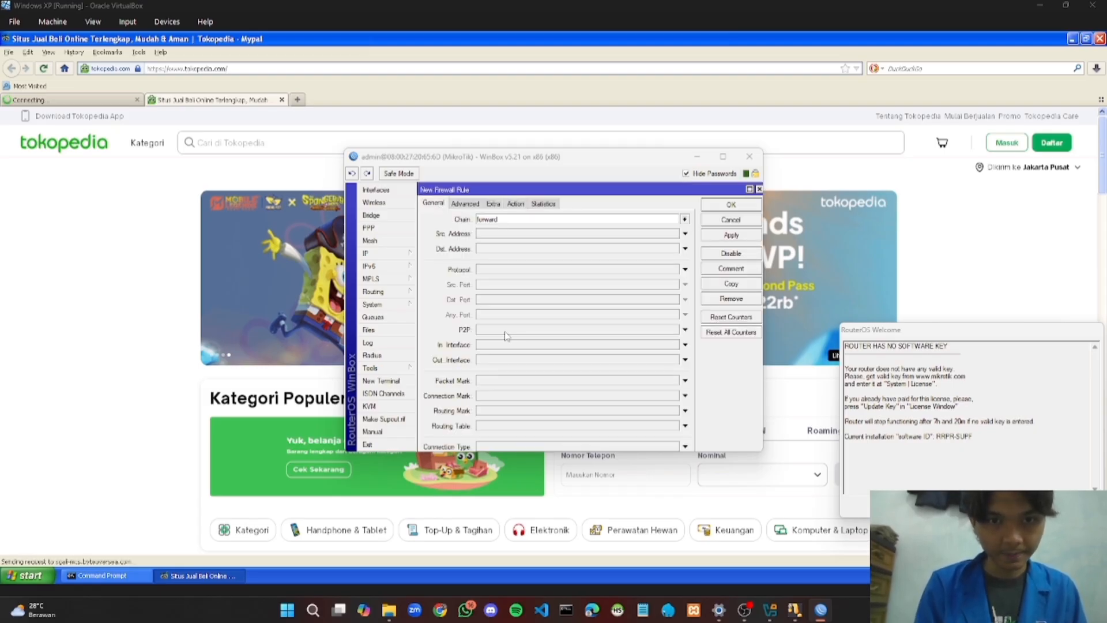
{"action": "left_click", "coordinate": [685, 345]}
{"action": "left_click", "coordinate": [674, 344]}
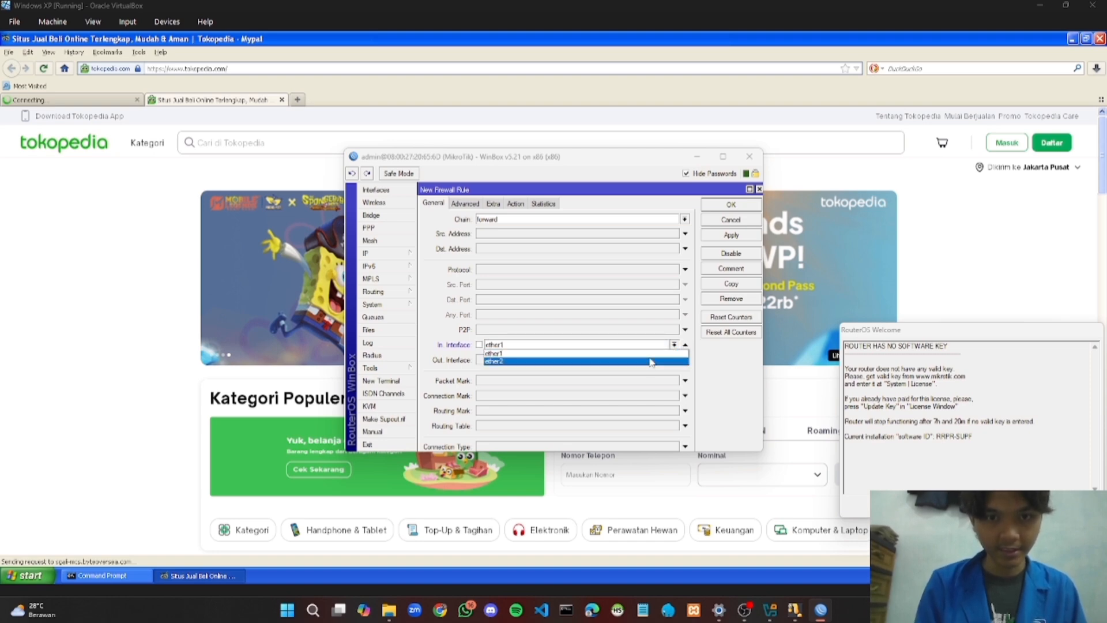
{"action": "left_click", "coordinate": [652, 361]}
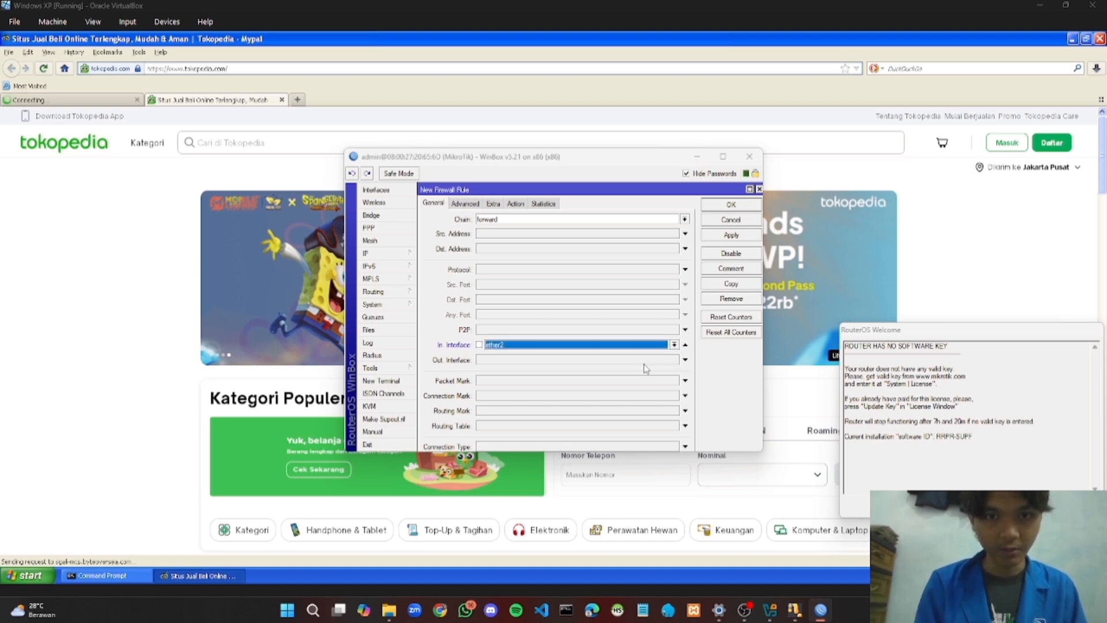
Match the rule on the blok TKP Layer7 protocol, set action to drop, and save it
{"action": "left_click", "coordinate": [471, 205]}
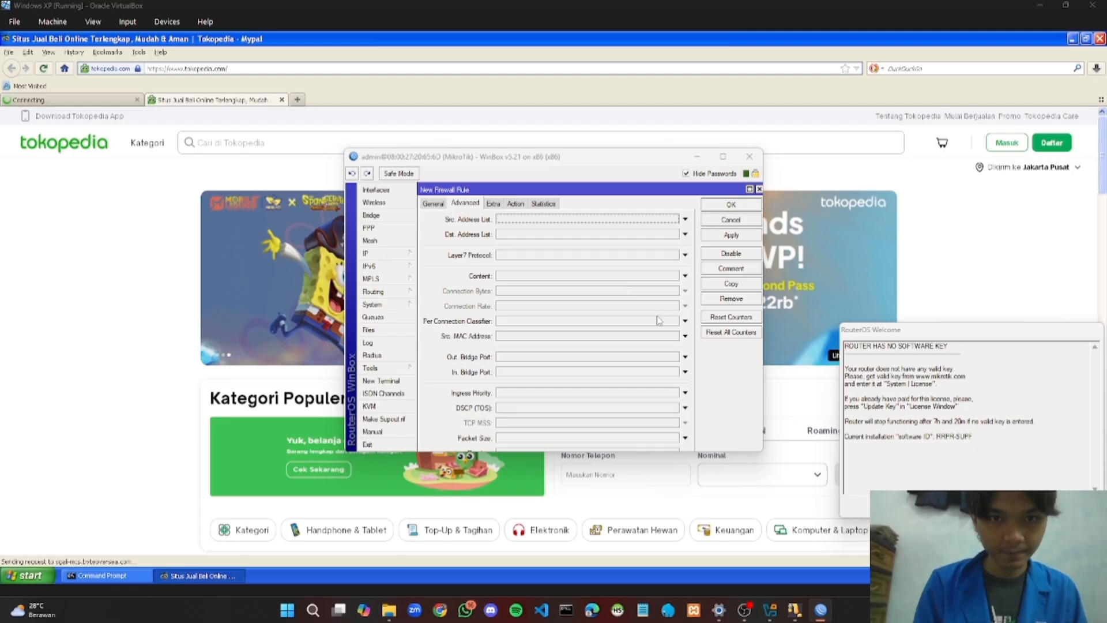
{"action": "left_click", "coordinate": [685, 254]}
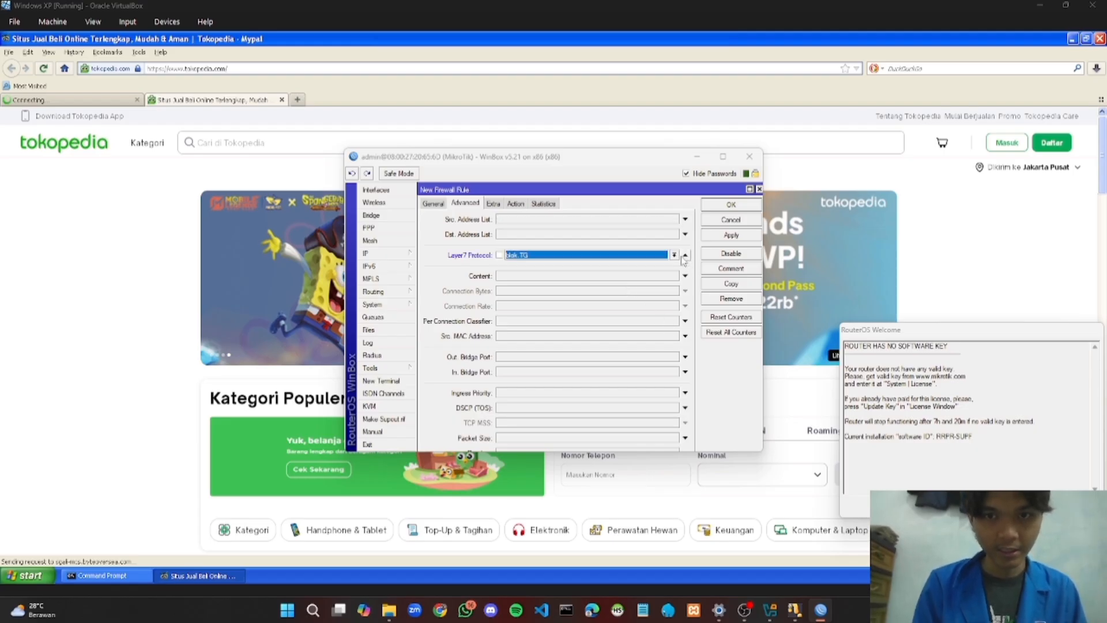
{"action": "left_click", "coordinate": [674, 256]}
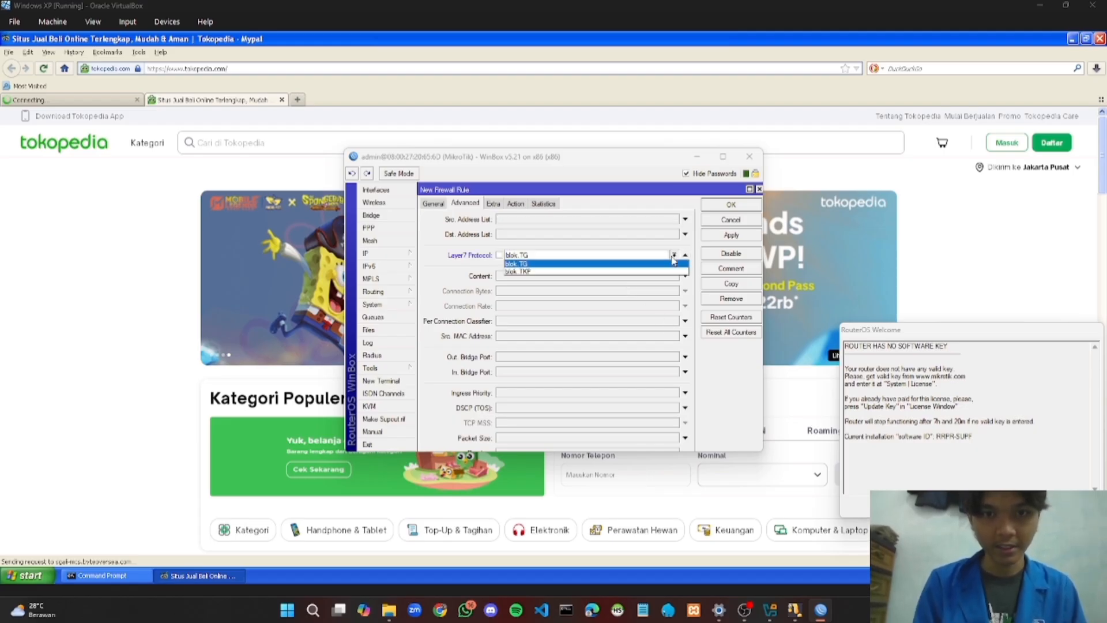
{"action": "left_click", "coordinate": [640, 272]}
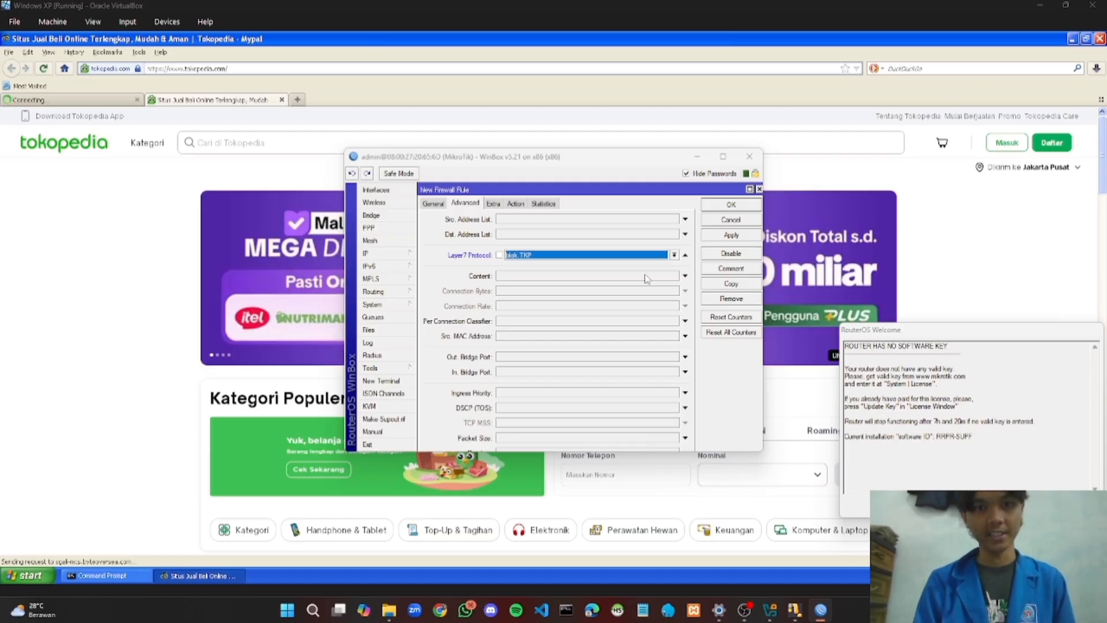
{"action": "left_click", "coordinate": [516, 204]}
{"action": "left_click", "coordinate": [685, 220]}
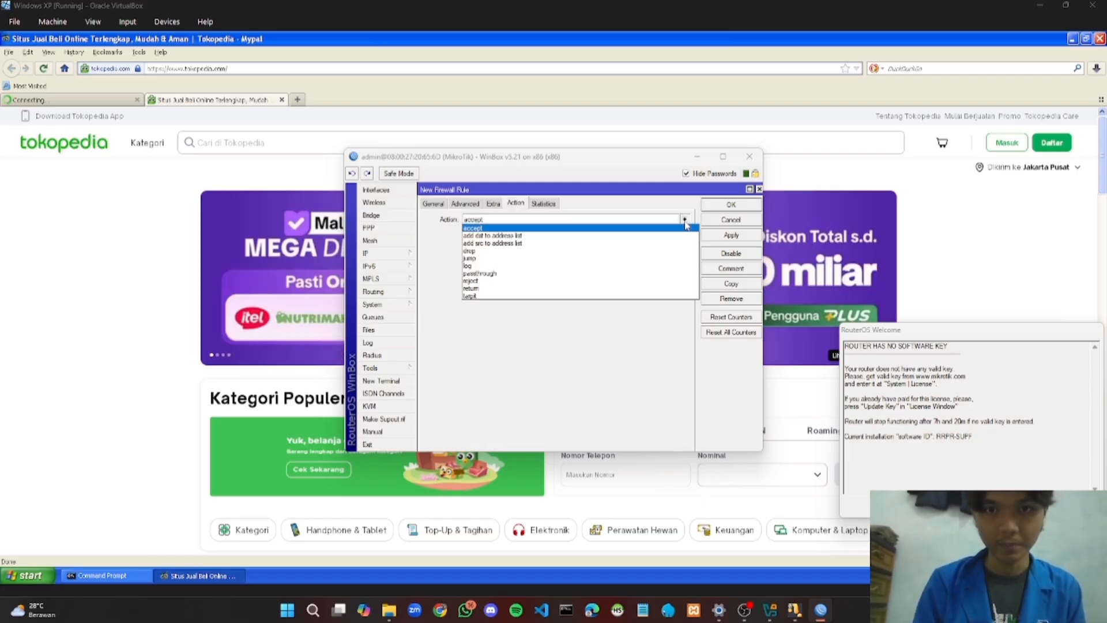
{"action": "left_click", "coordinate": [626, 251]}
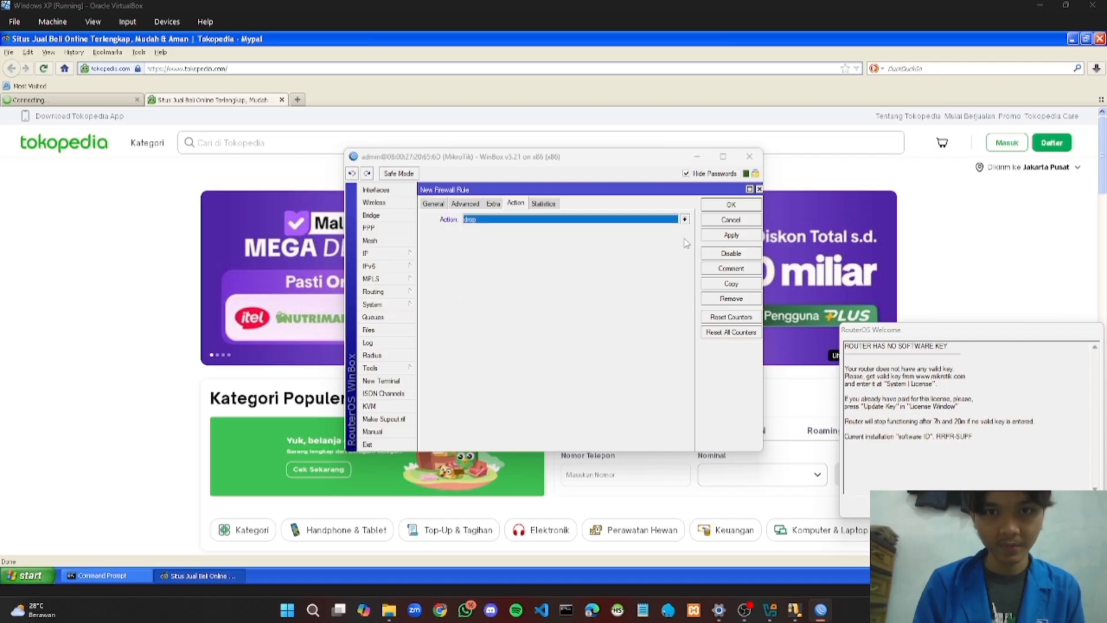
{"action": "left_click", "coordinate": [730, 205]}
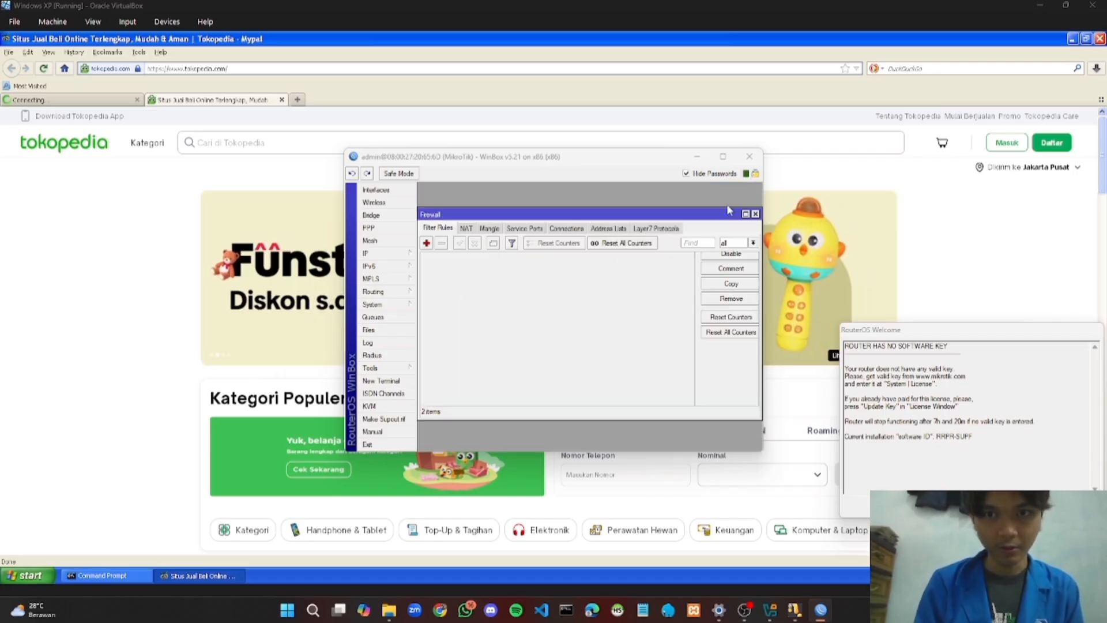
Minimize WinBox and reload tokopedia.com in Mypal
{"action": "left_click", "coordinate": [697, 157]}
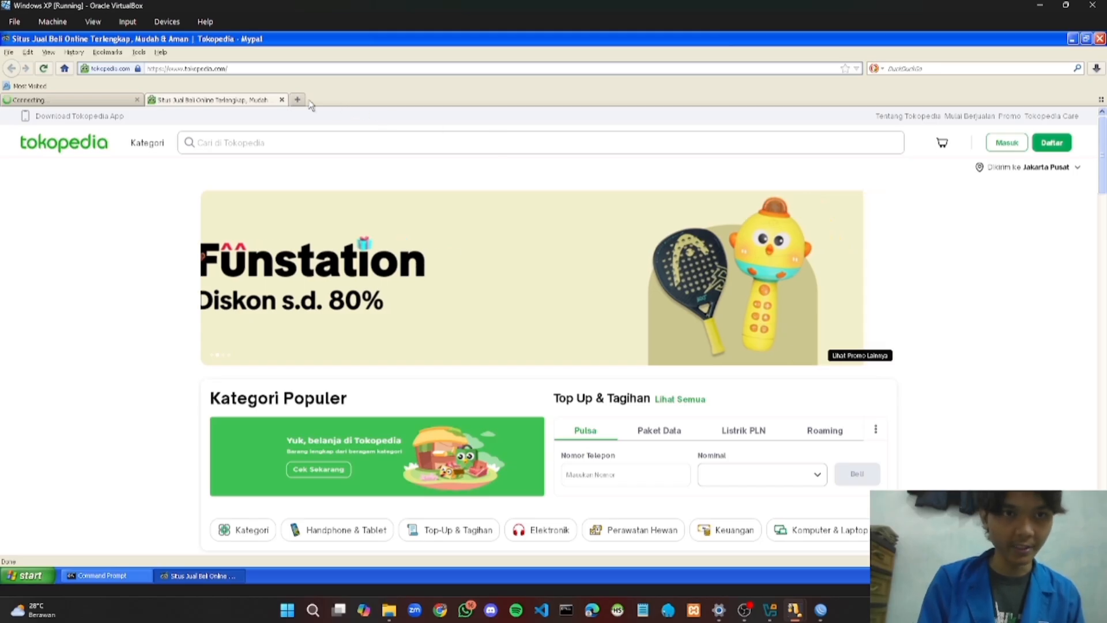
{"action": "left_click", "coordinate": [233, 69]}
{"action": "type", "text": "tok"}
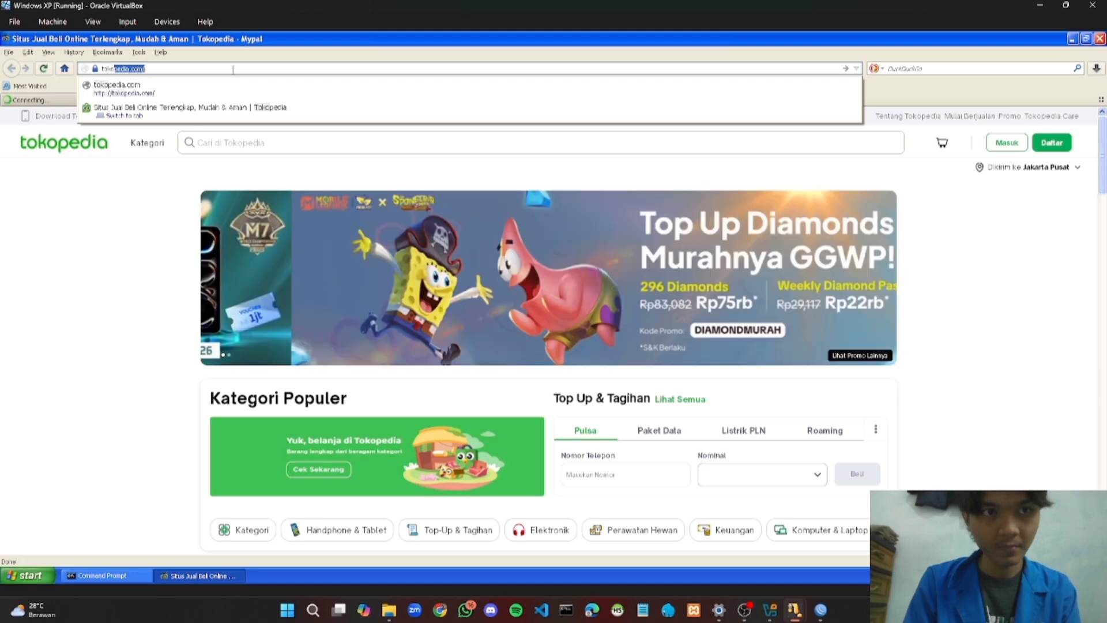
{"action": "type", "text": "ope"}
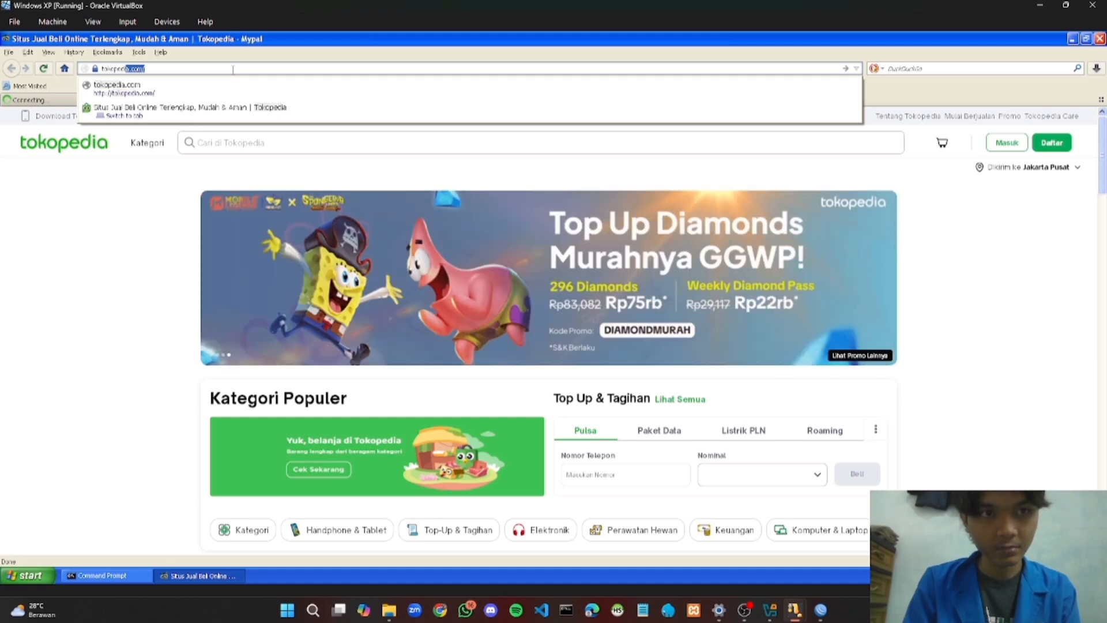
{"action": "type", "text": "ia.com"}
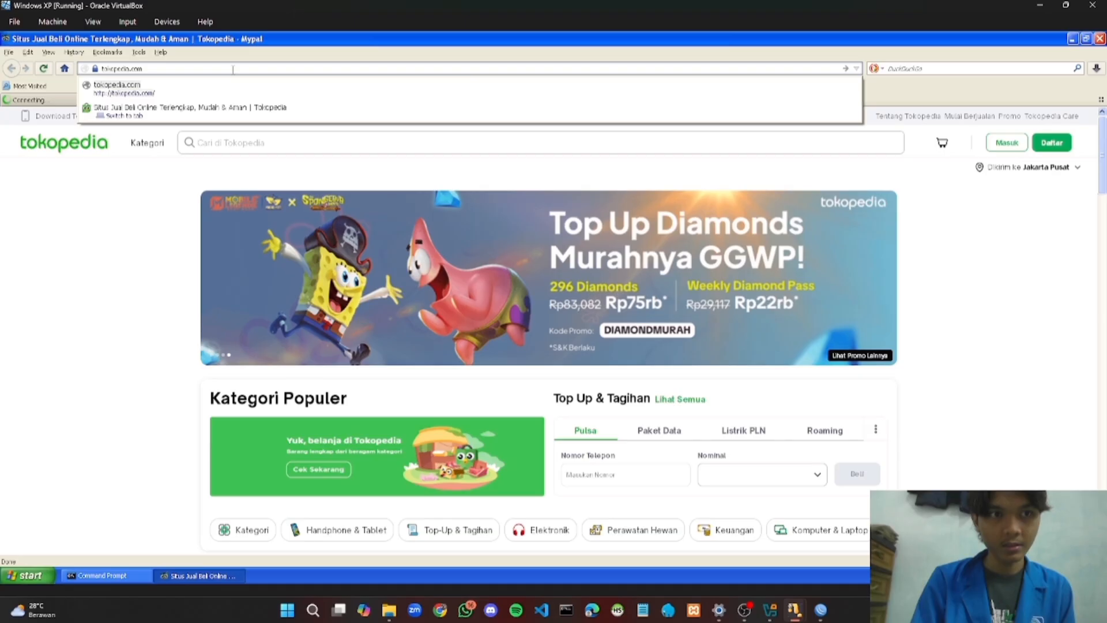
{"action": "key", "text": "Return"}
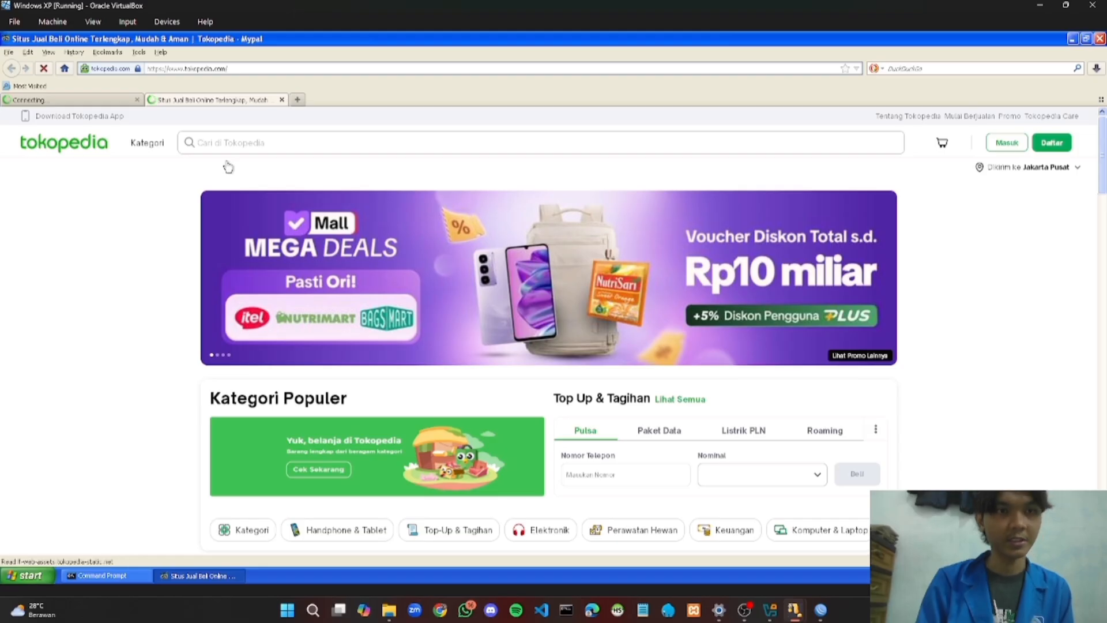
Restart Mypal and request tokopedia.com again
{"action": "left_click", "coordinate": [1100, 39]}
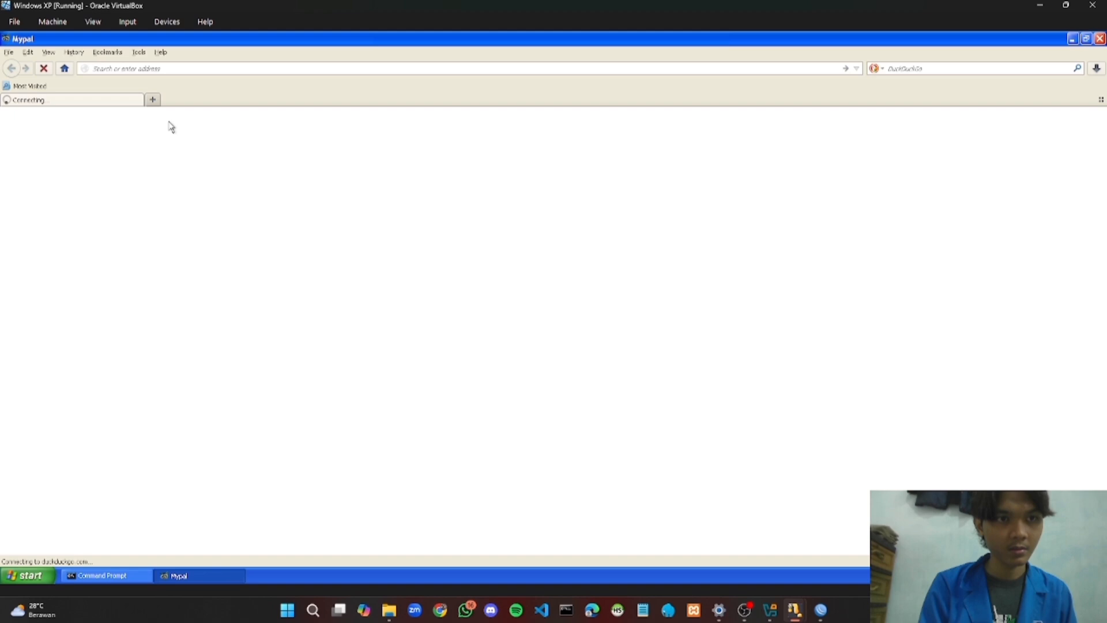
{"action": "left_click", "coordinate": [186, 68]}
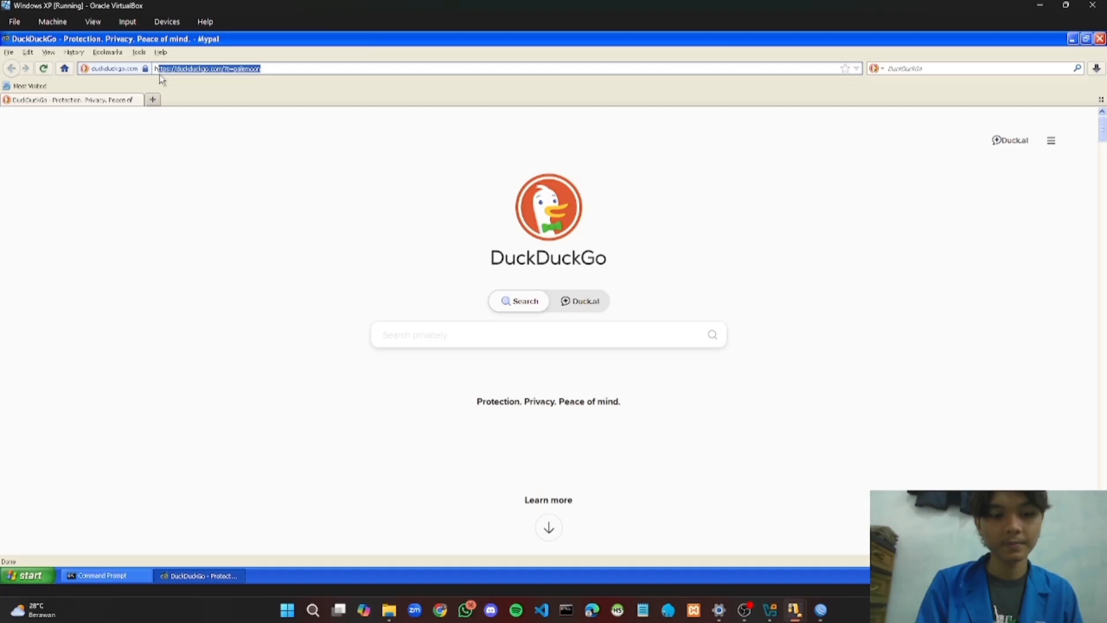
{"action": "type", "text": "r"}
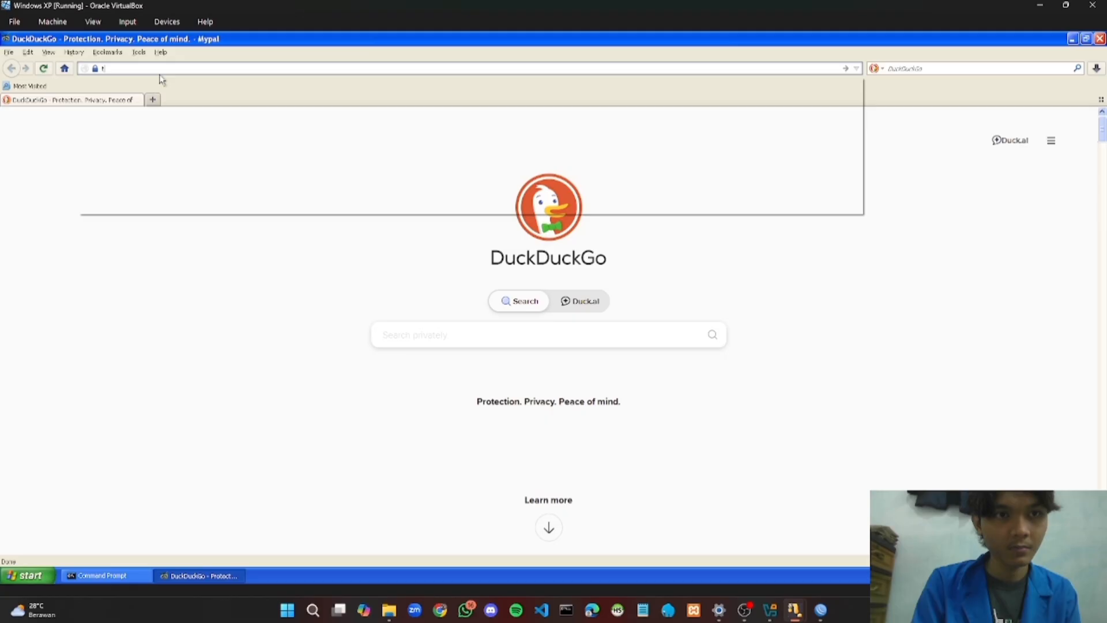
{"action": "type", "text": "okopedia.com"}
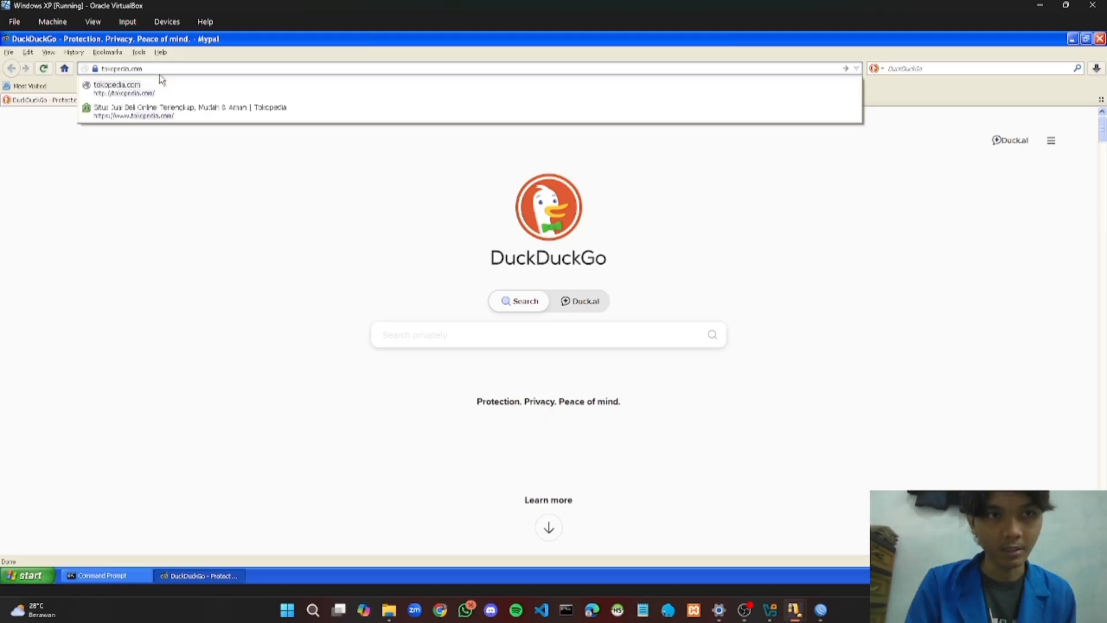
{"action": "key", "text": "Return"}
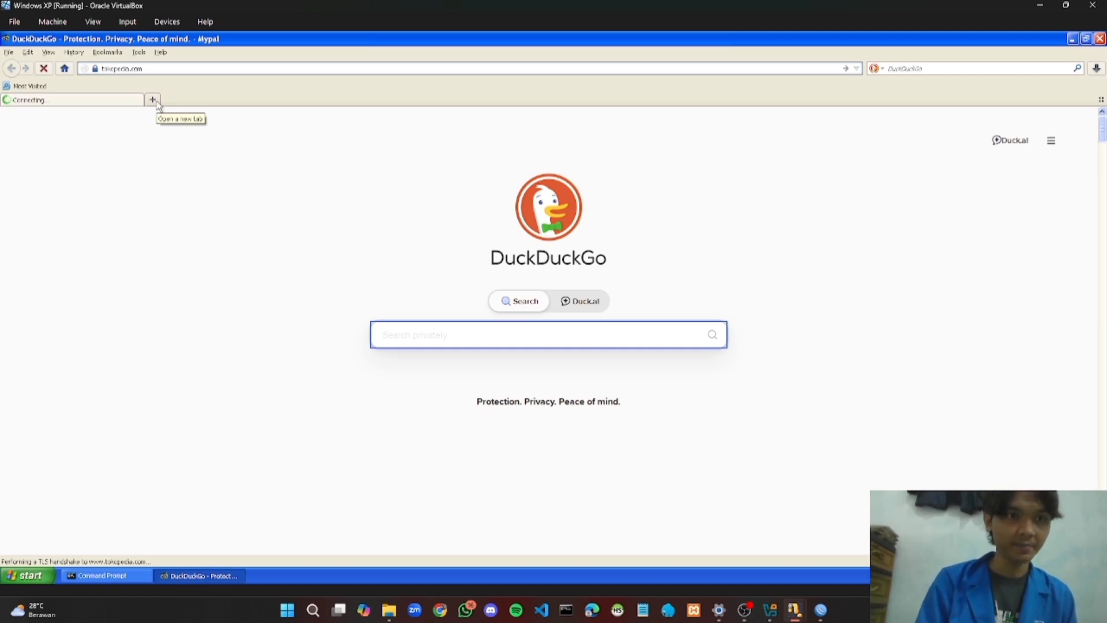
Load traveloka.com/ in a new Mypal tab
{"action": "left_click", "coordinate": [154, 100]}
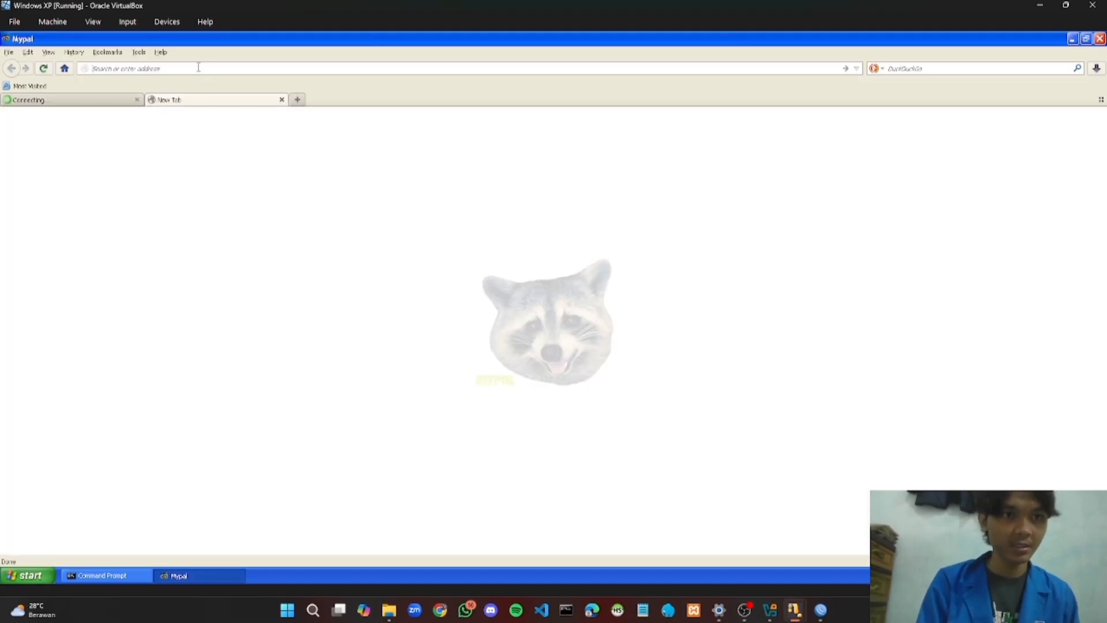
{"action": "type", "text": "trav"}
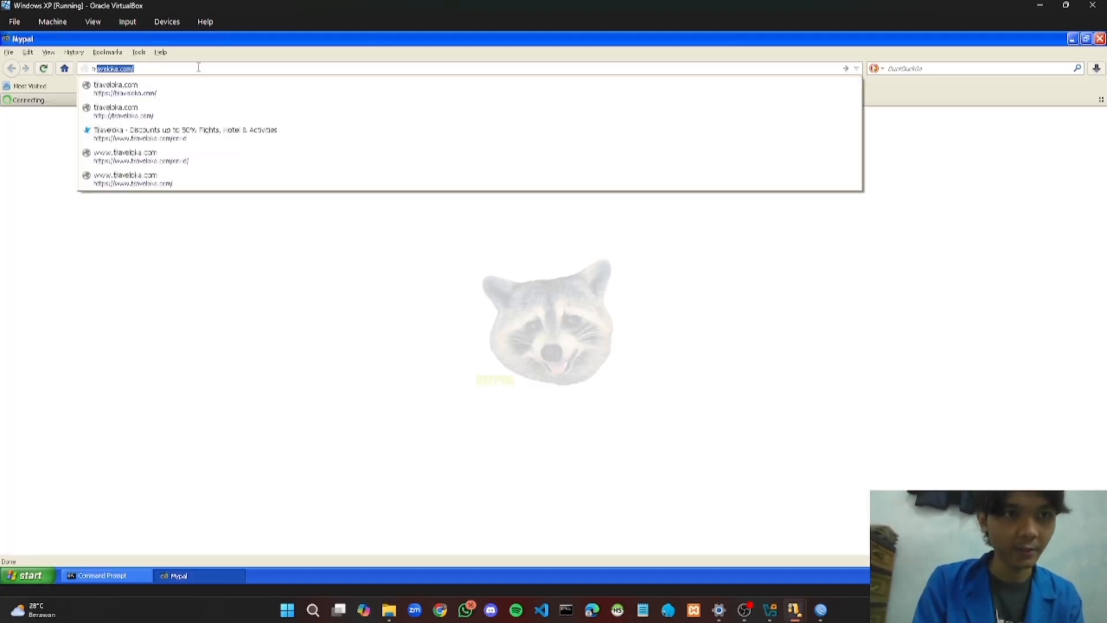
{"action": "type", "text": "eloka."}
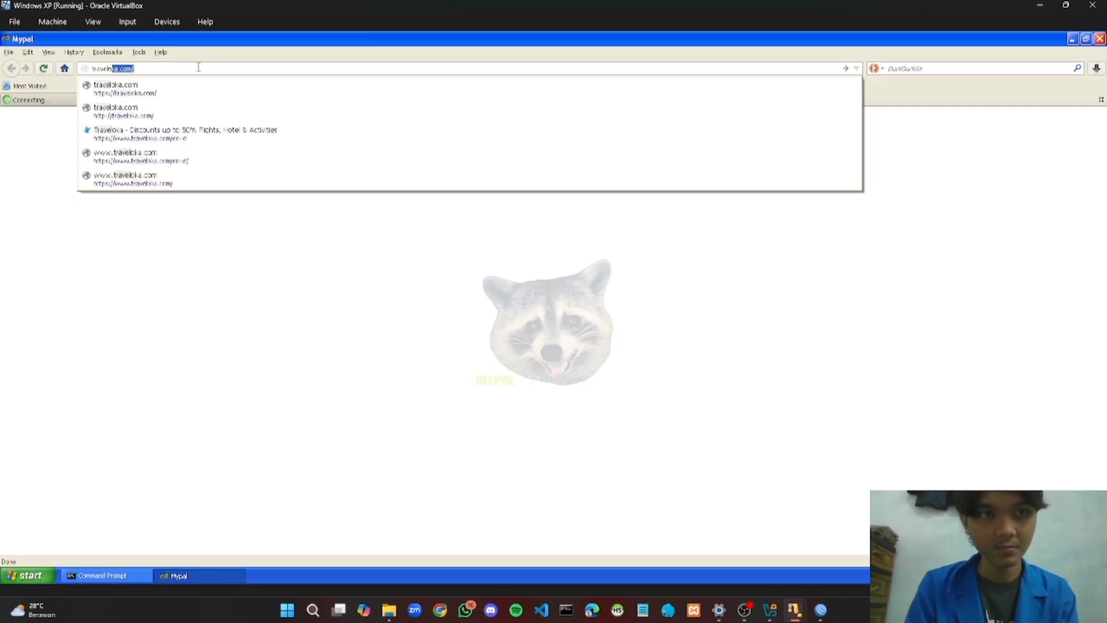
{"action": "type", "text": "com/"}
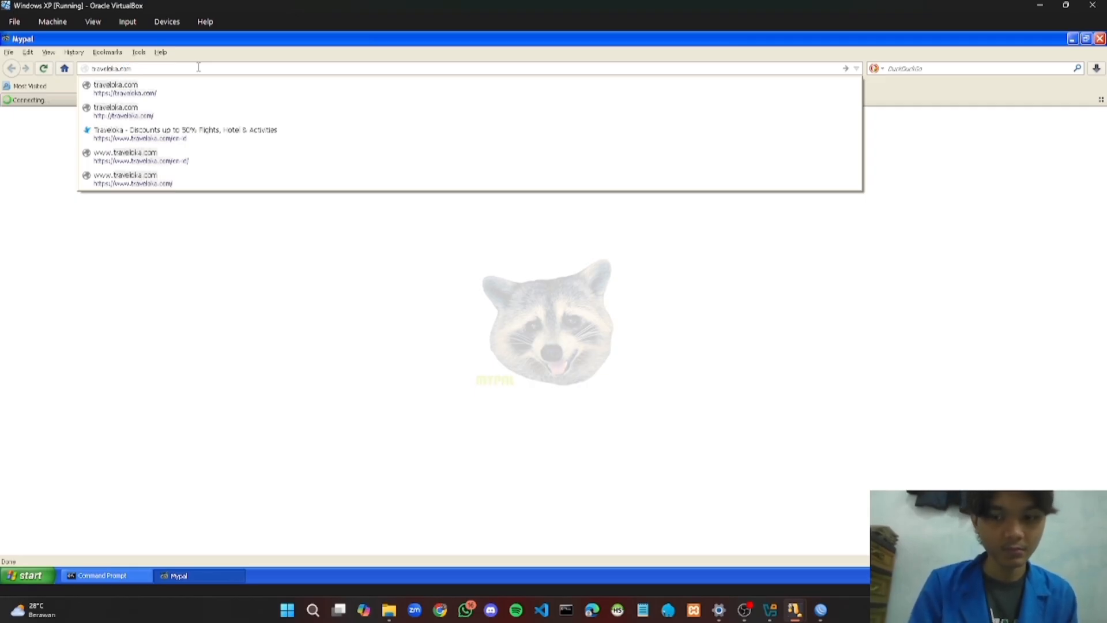
{"action": "key", "text": "Return"}
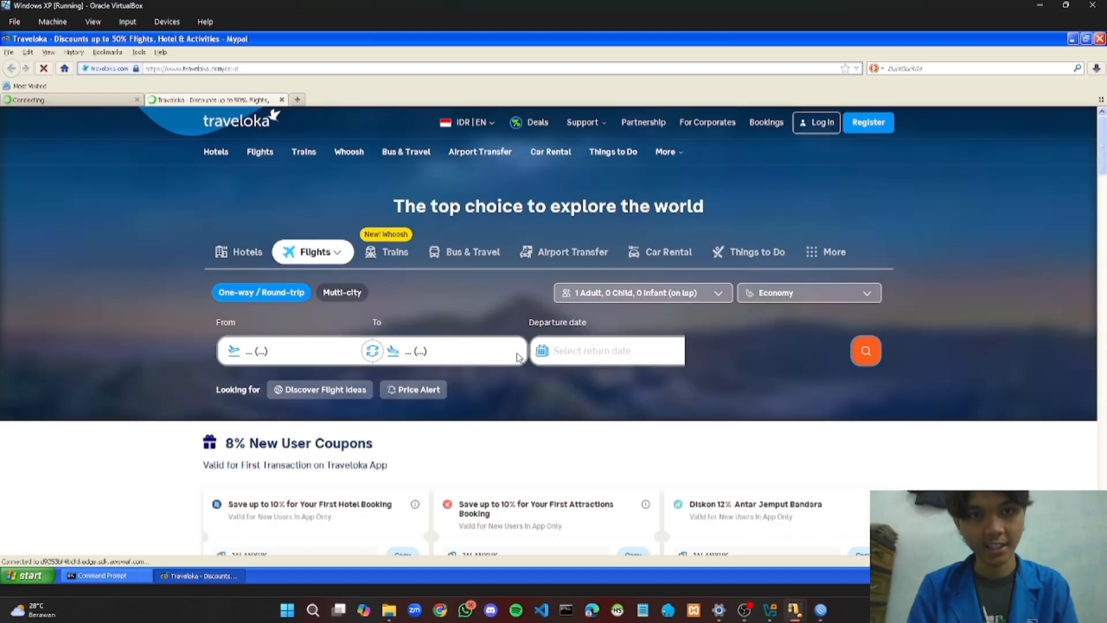
In WinBox, add Layer7 protocol 'blok TVL' with a regex matching traveloka.com
{"action": "left_click", "coordinate": [822, 614]}
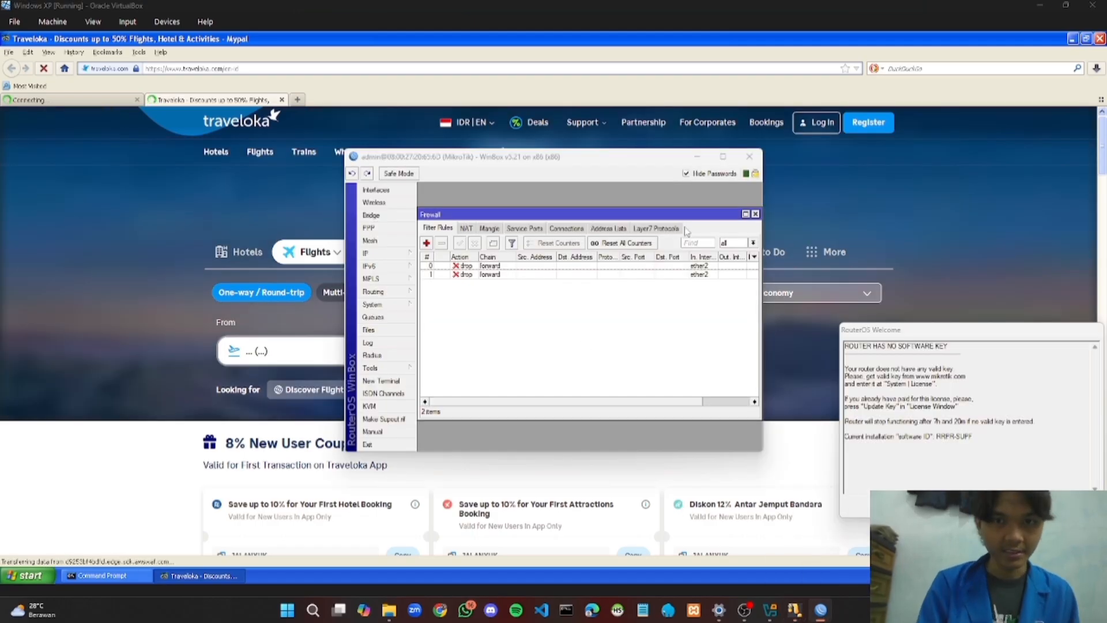
{"action": "left_click", "coordinate": [658, 229]}
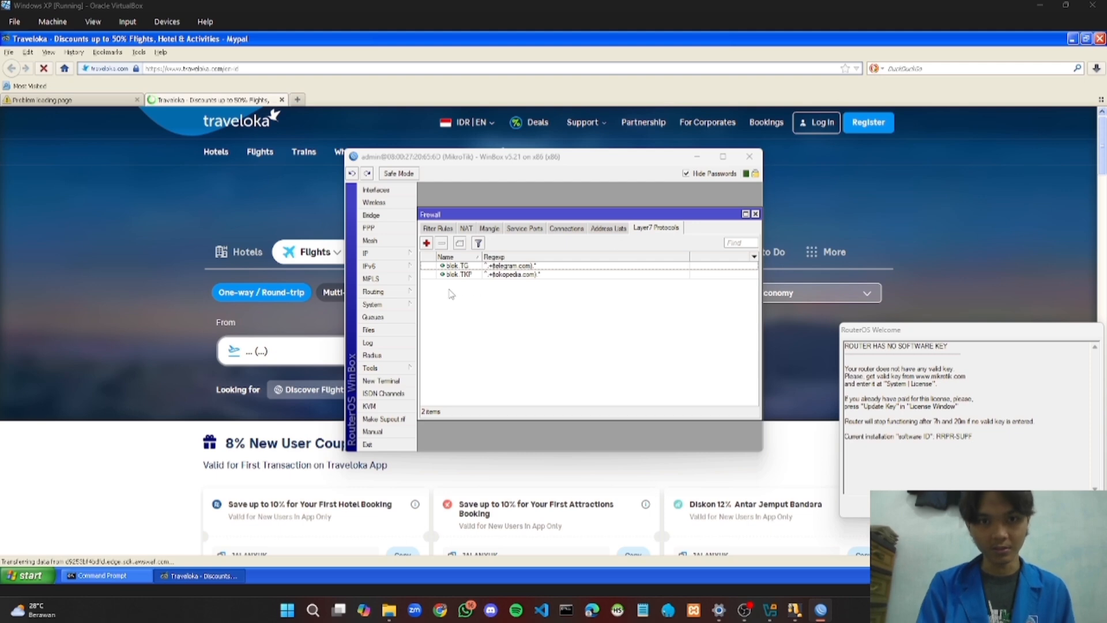
{"action": "left_click", "coordinate": [427, 243]}
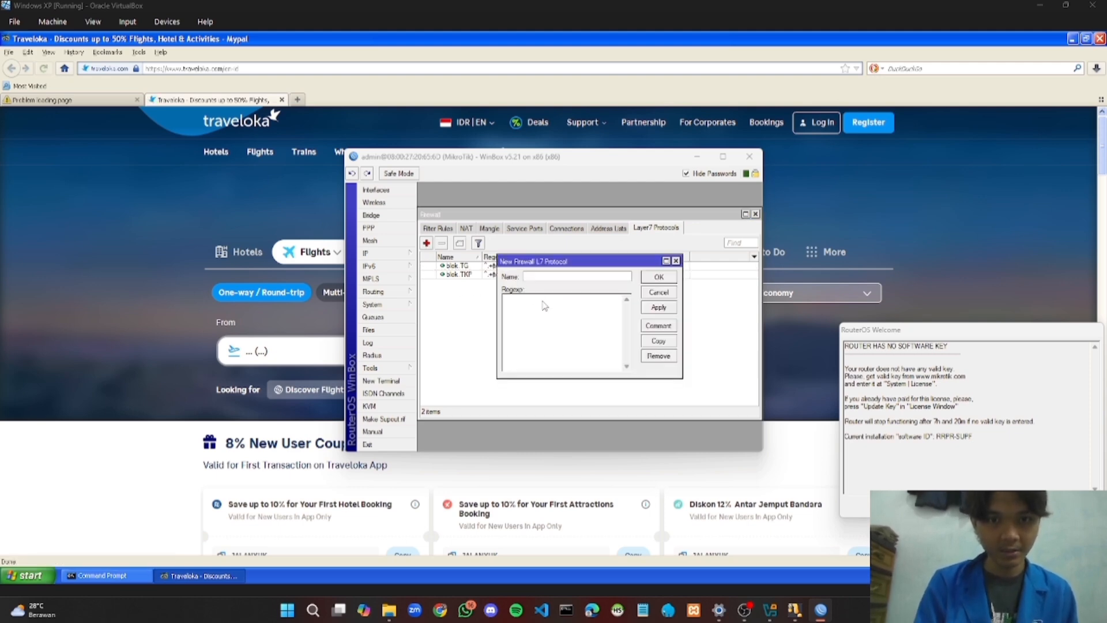
{"action": "type", "text": "blok T"}
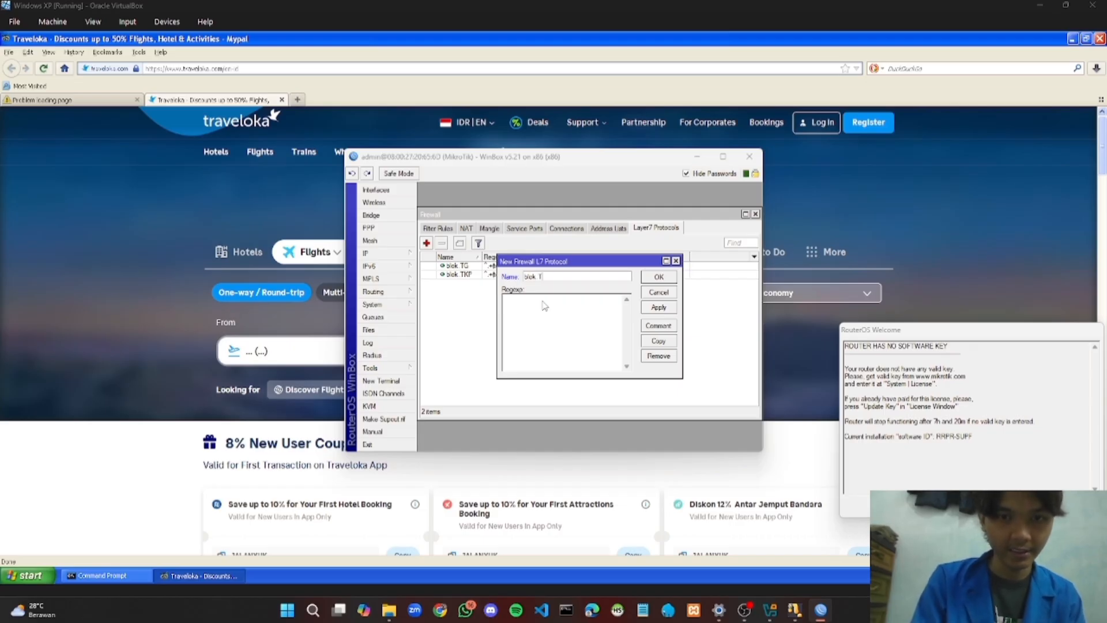
{"action": "type", "text": "VL"}
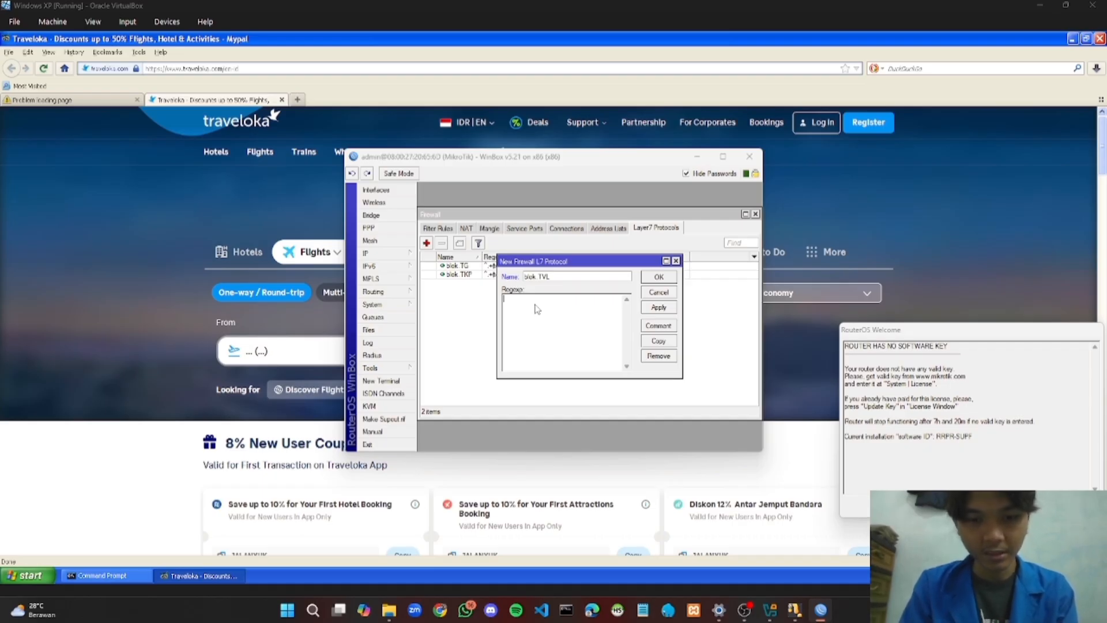
{"action": "type", "text": "^.+"}
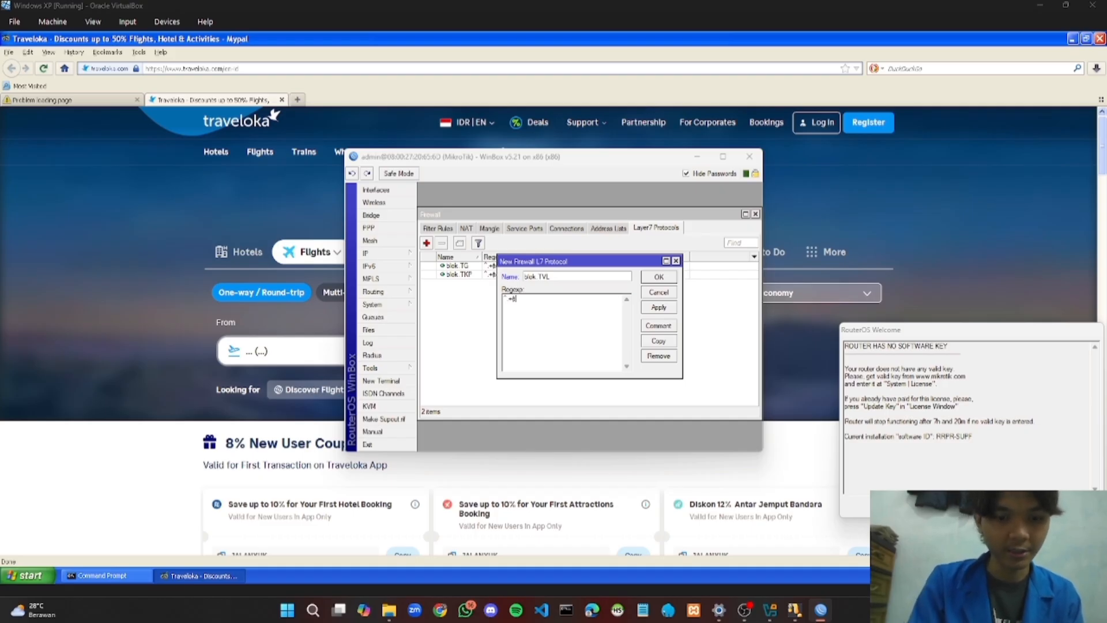
{"action": "type", "text": "tra"}
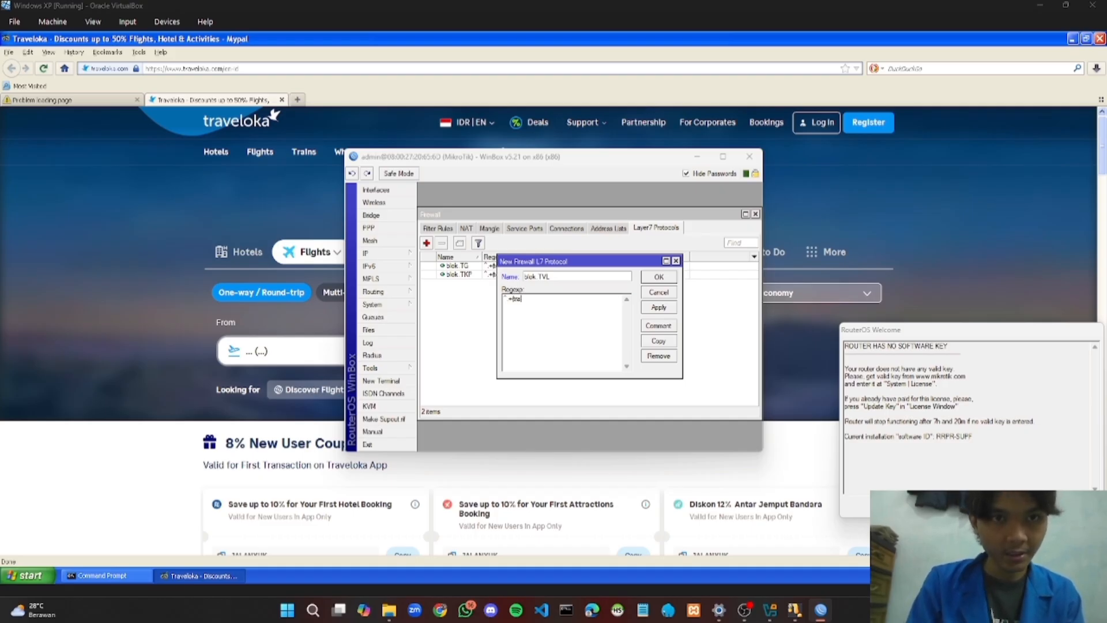
{"action": "type", "text": "veloka"}
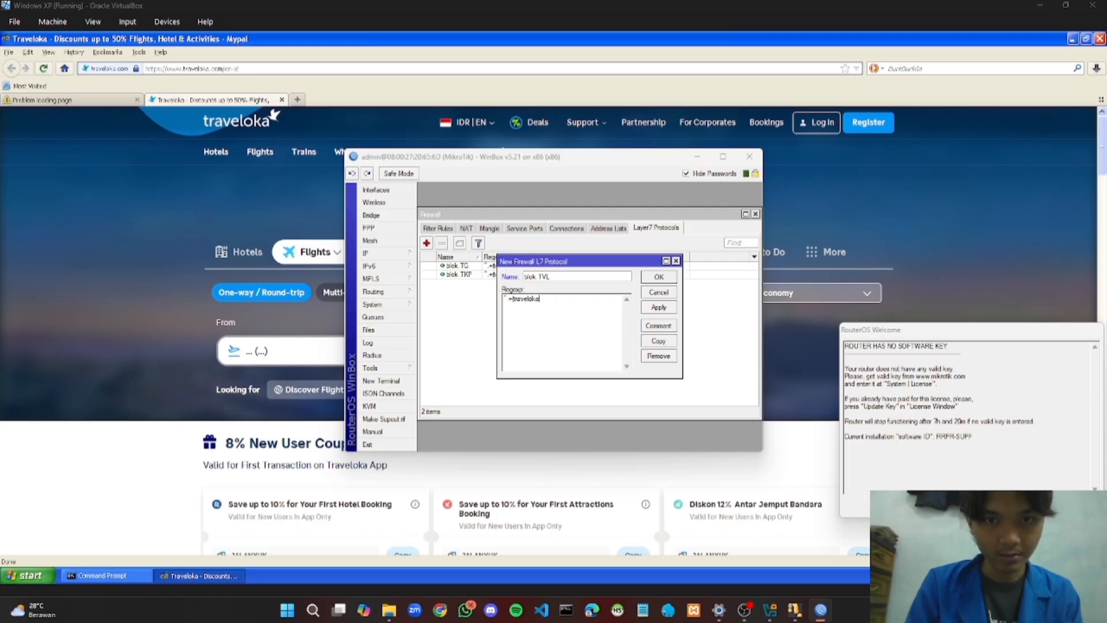
{"action": "type", "text": ".com"}
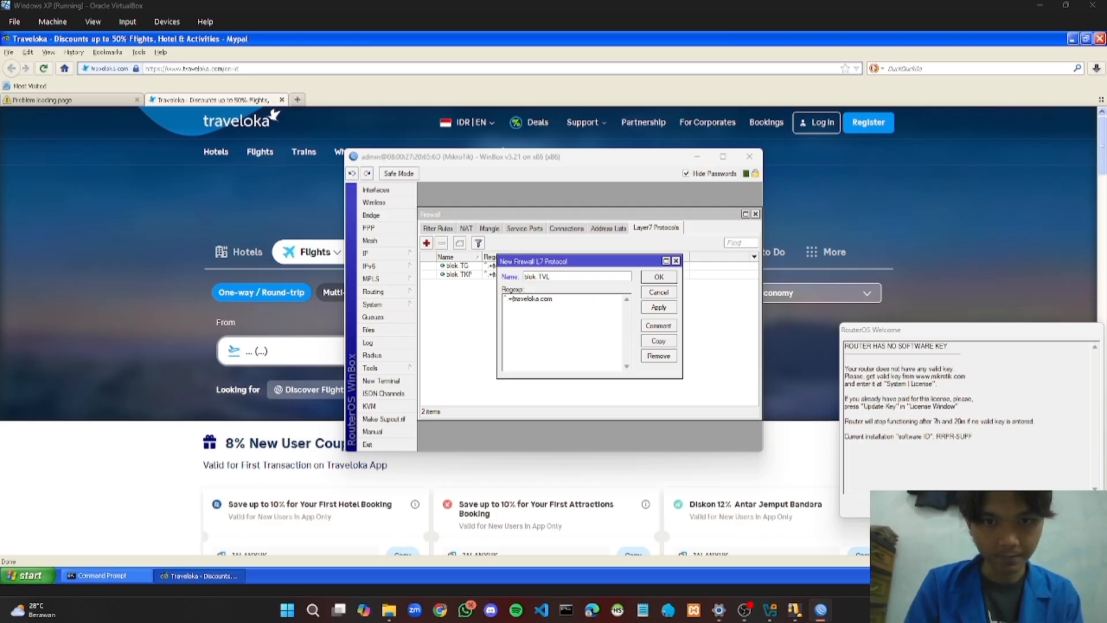
{"action": "type", "text": ").*"}
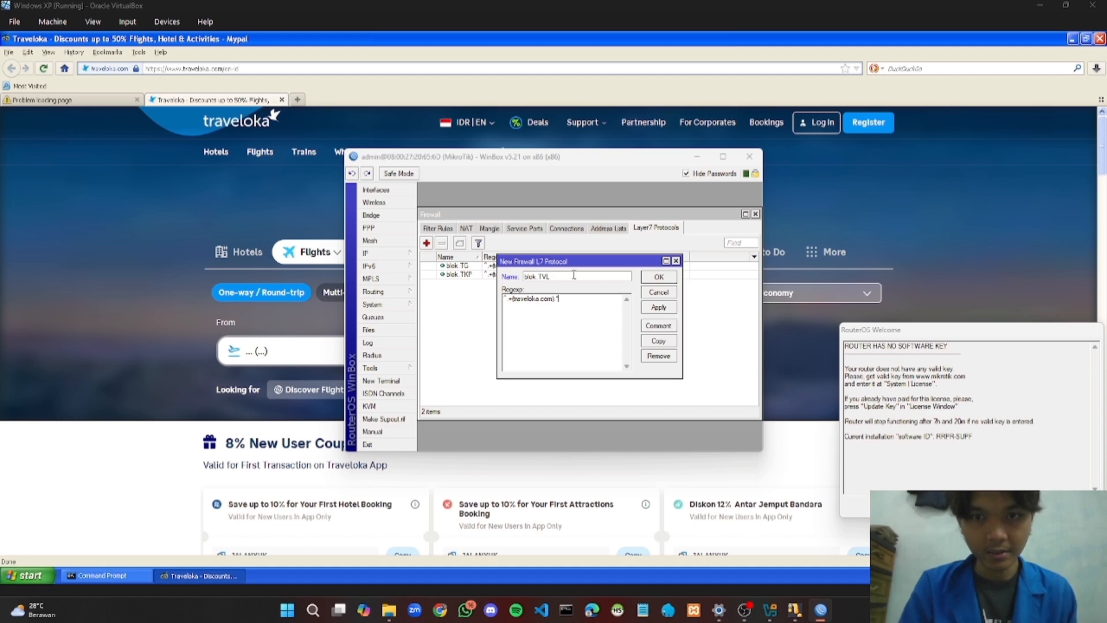
{"action": "left_click", "coordinate": [662, 308]}
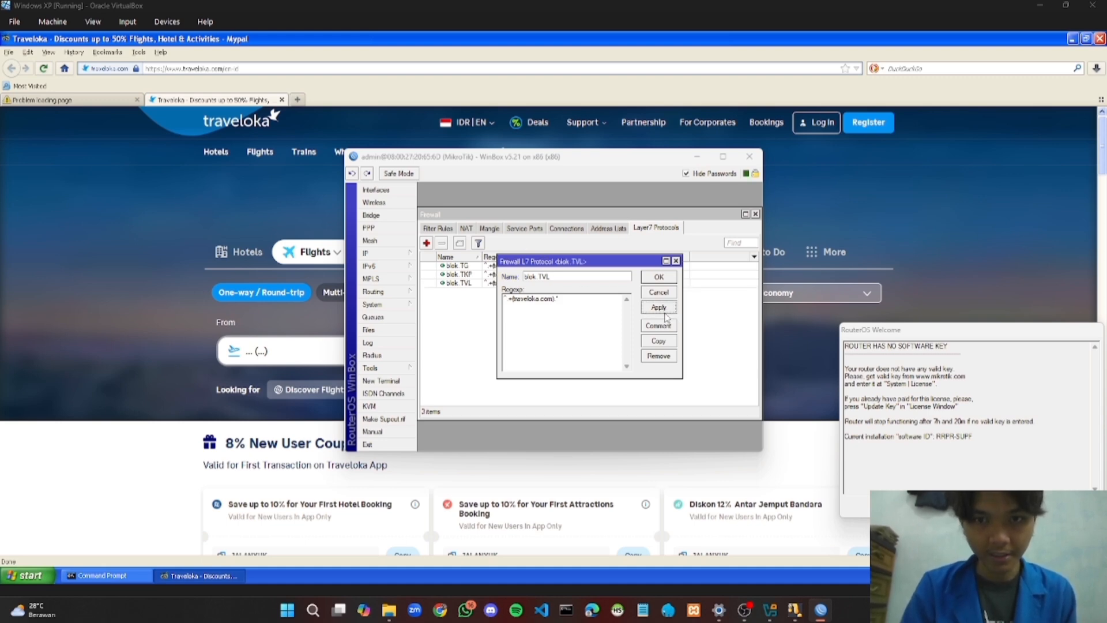
{"action": "left_click", "coordinate": [659, 277]}
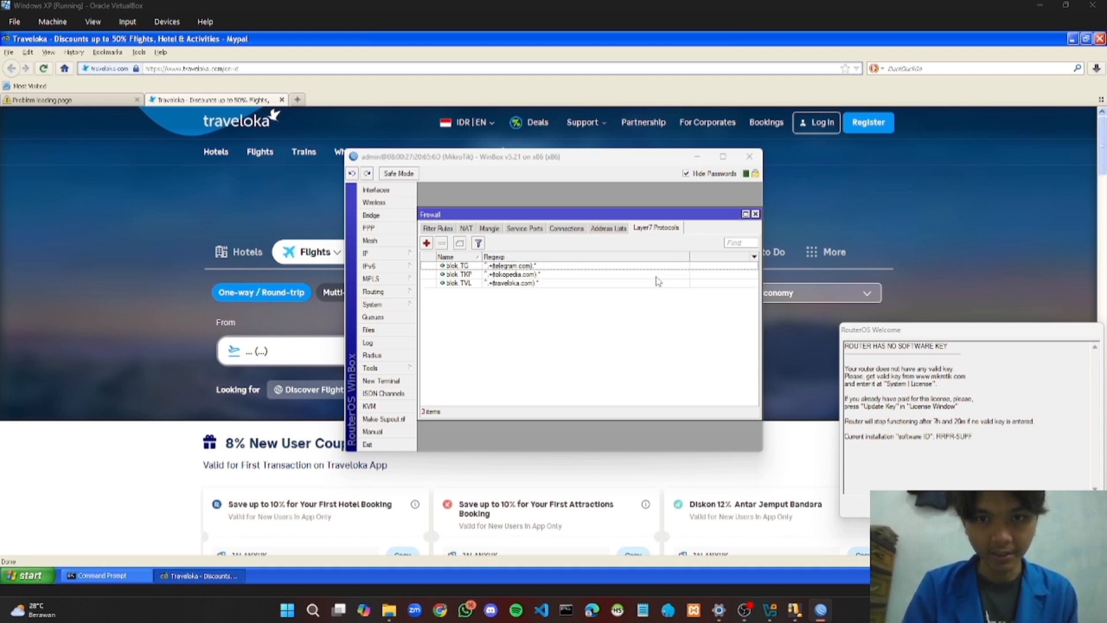
Start a new firewall filter rule with incoming interface ether2
{"action": "left_click", "coordinate": [445, 229]}
{"action": "left_click", "coordinate": [427, 243]}
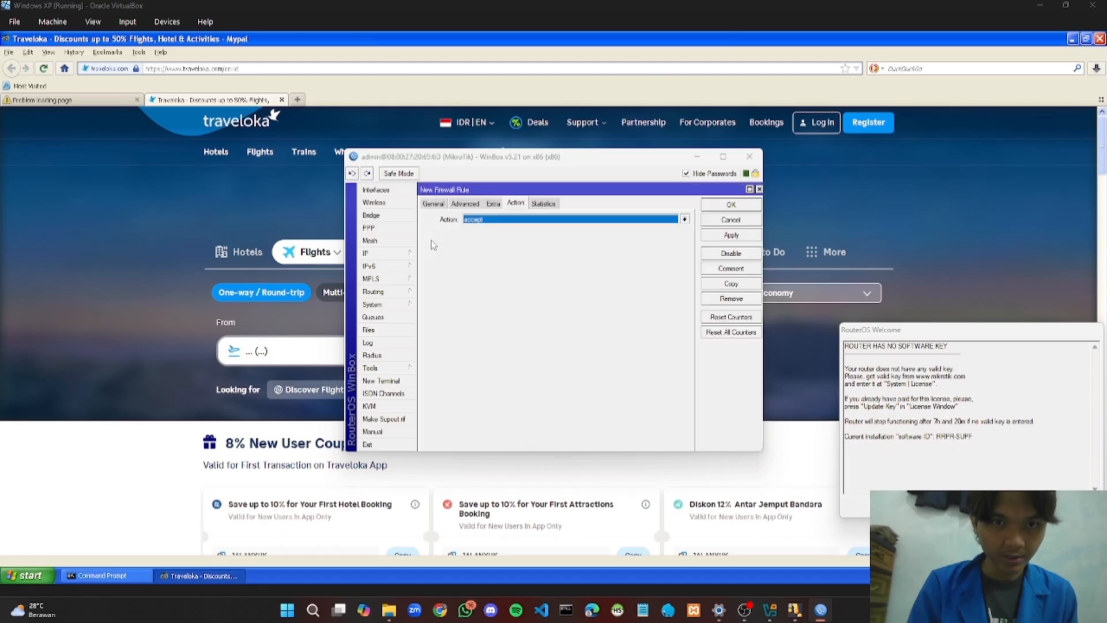
{"action": "left_click", "coordinate": [441, 203]}
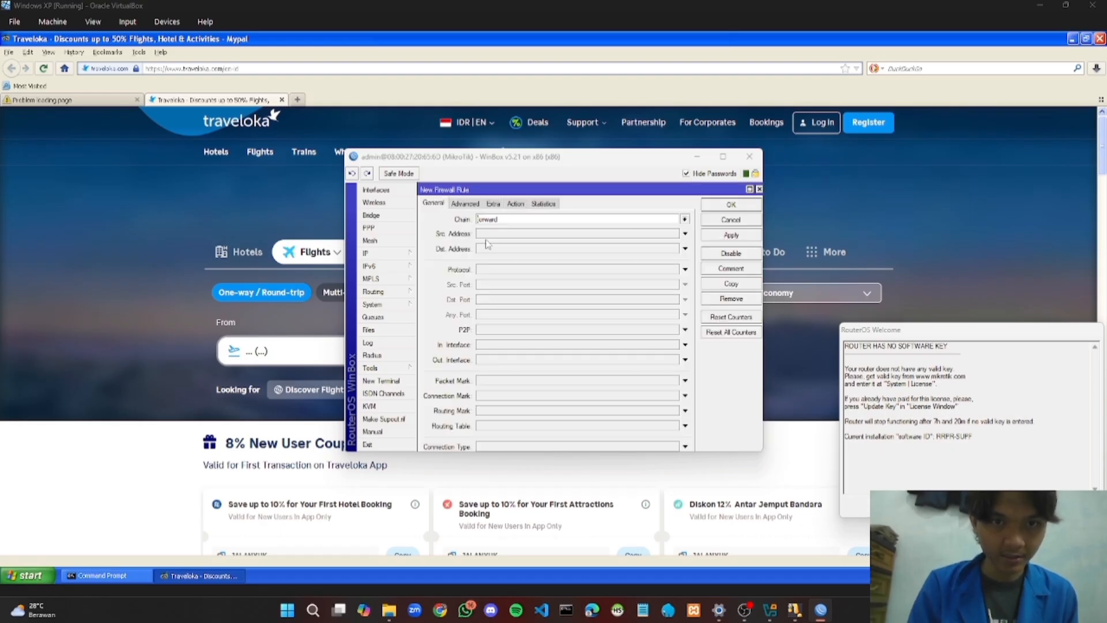
{"action": "left_click", "coordinate": [673, 345]}
{"action": "left_click", "coordinate": [652, 361]}
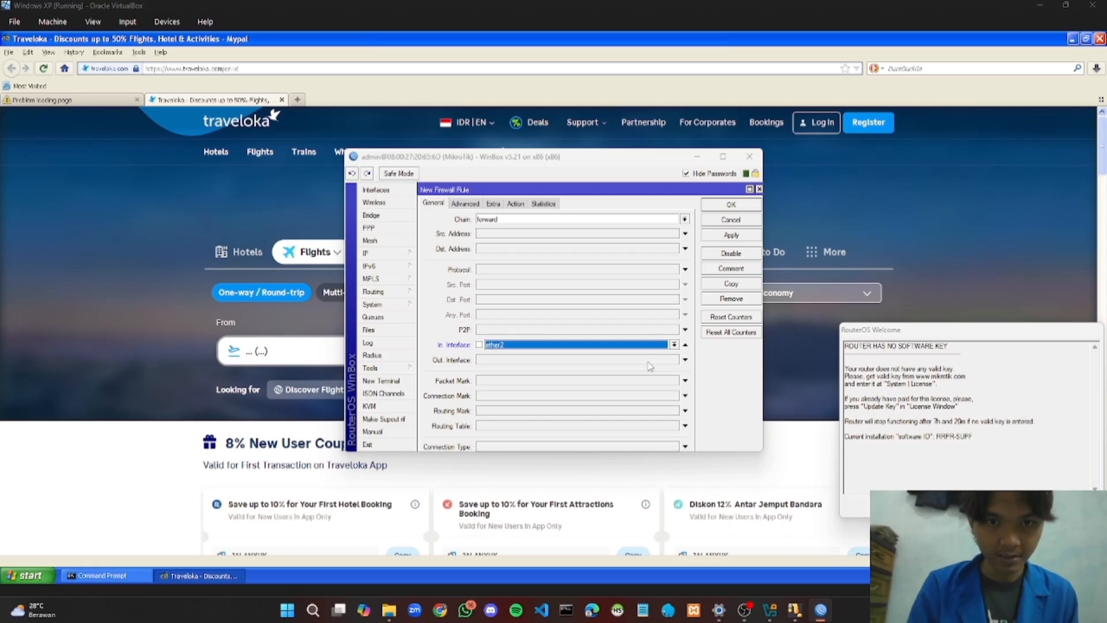
Match the rule on the blok TVL Layer7 protocol, set action to drop, and save it
{"action": "left_click", "coordinate": [465, 204]}
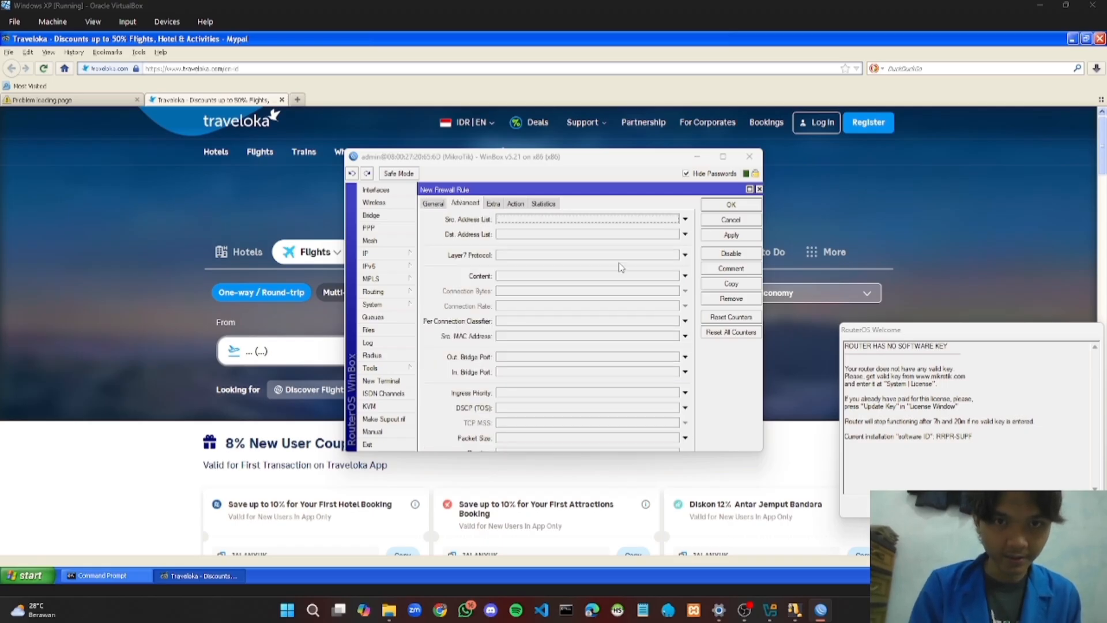
{"action": "left_click", "coordinate": [686, 255]}
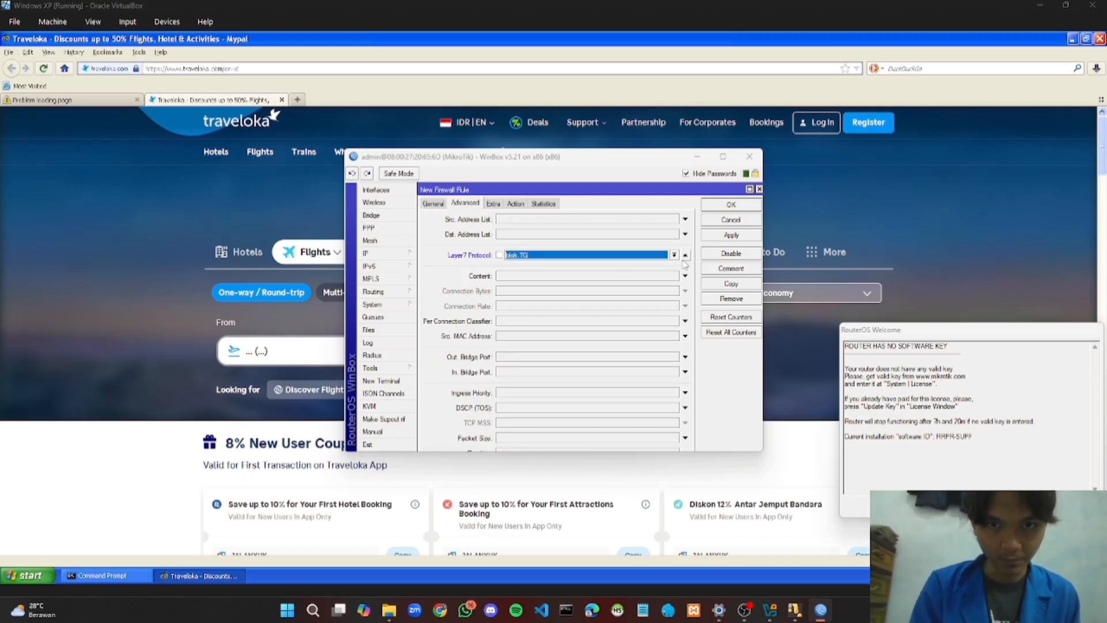
{"action": "left_click", "coordinate": [675, 255]}
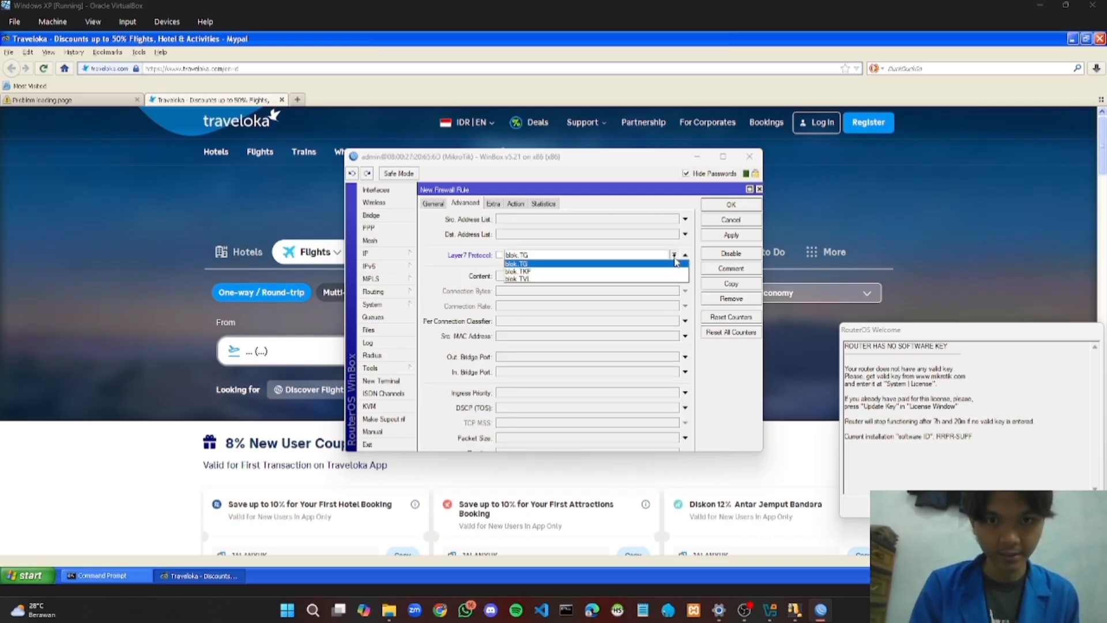
{"action": "left_click", "coordinate": [647, 279]}
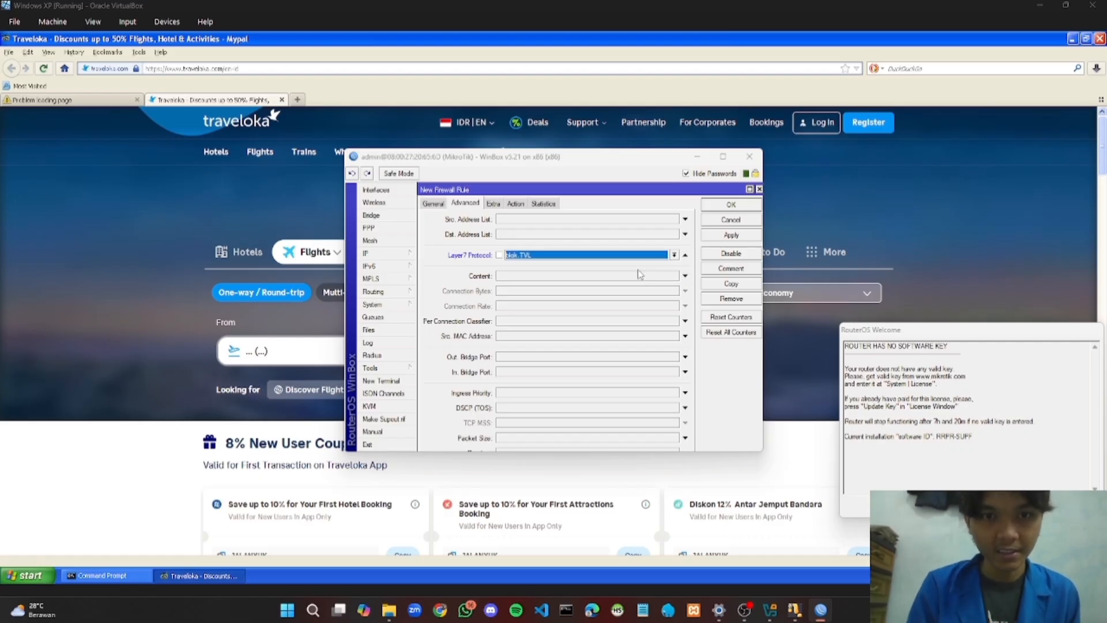
{"action": "left_click", "coordinate": [516, 204]}
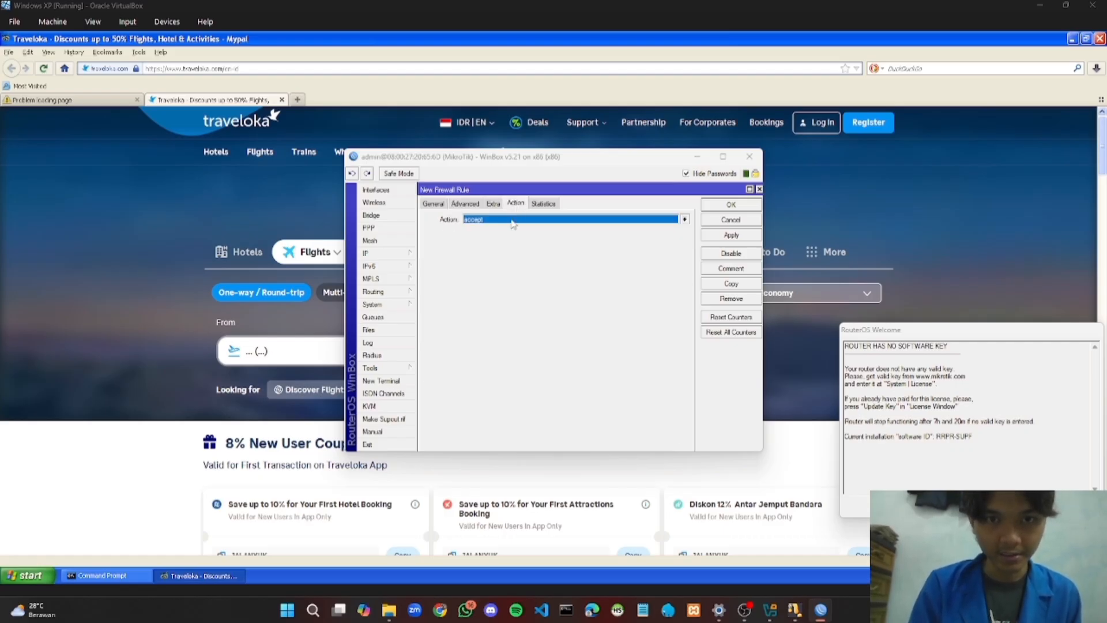
{"action": "left_click", "coordinate": [515, 225]}
{"action": "left_click", "coordinate": [493, 252]}
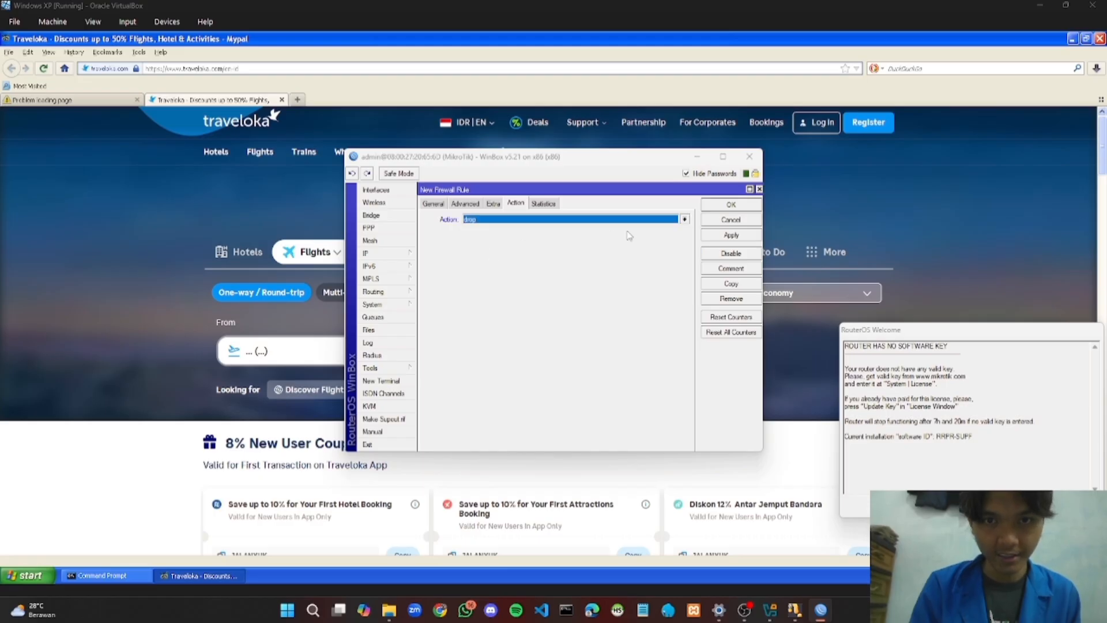
{"action": "left_click", "coordinate": [736, 238]}
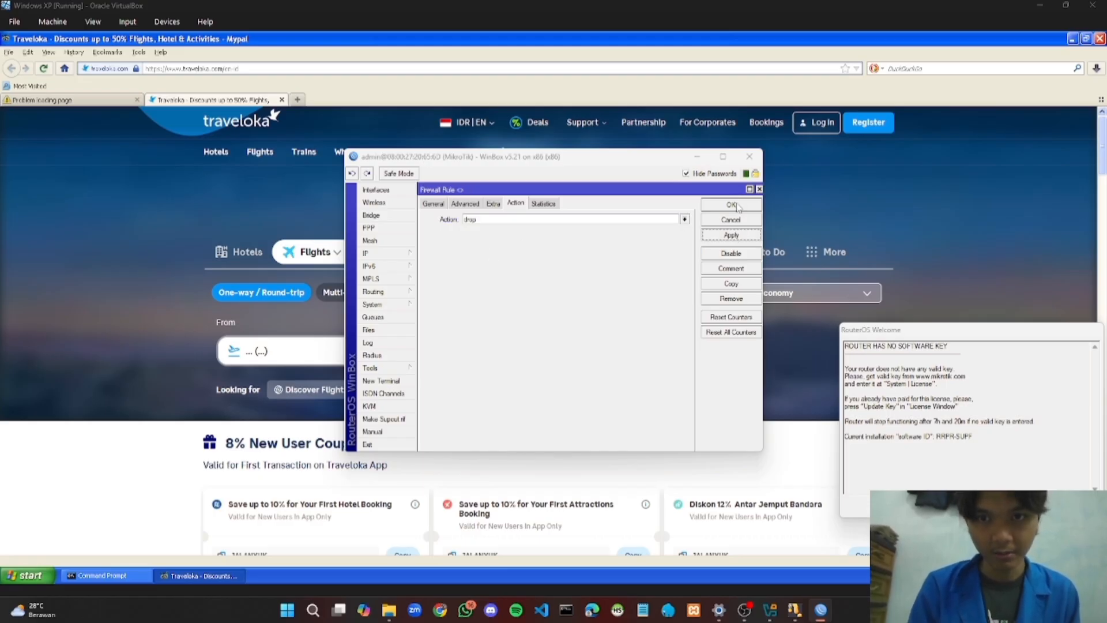
{"action": "left_click", "coordinate": [738, 206]}
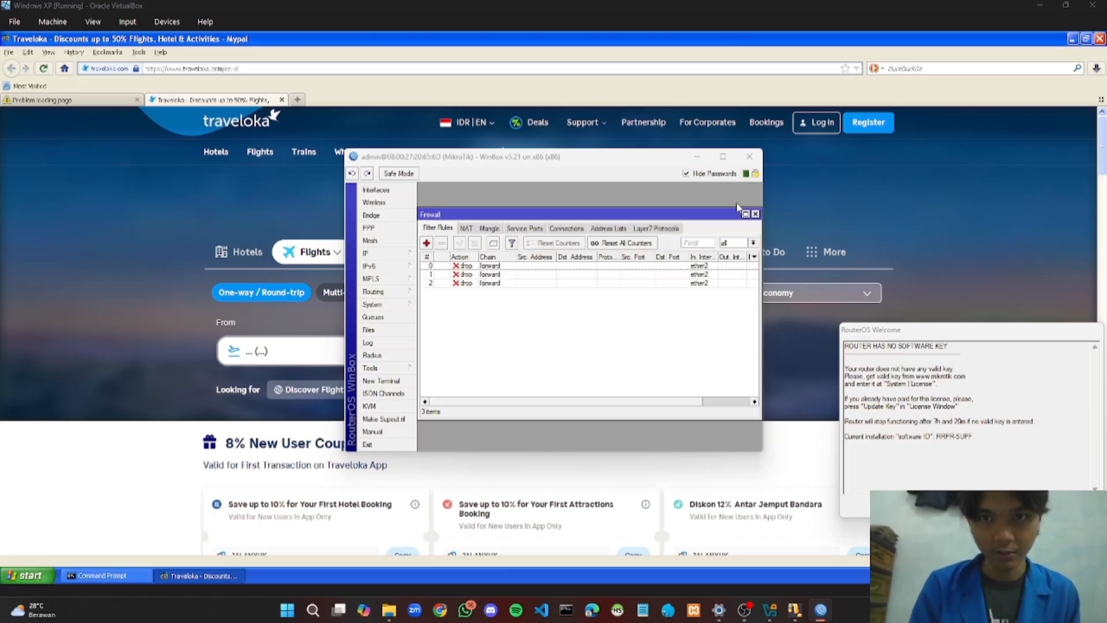
Minimize WinBox, reload traveloka.com in Mypal, then close the browser with both tabs
{"action": "left_click", "coordinate": [696, 156]}
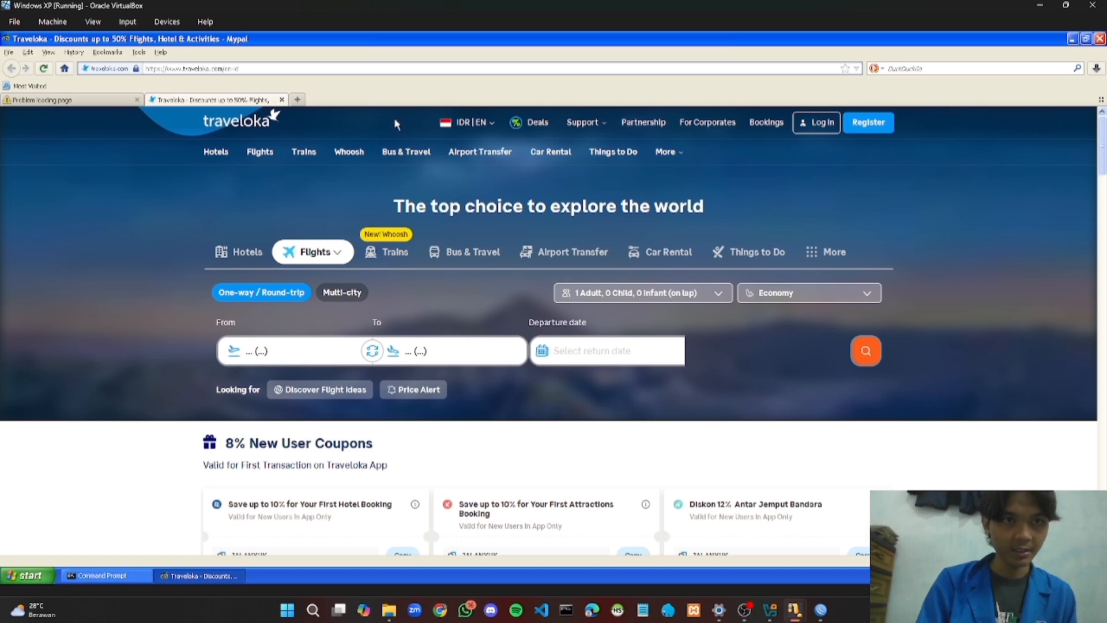
{"action": "left_click", "coordinate": [285, 68]}
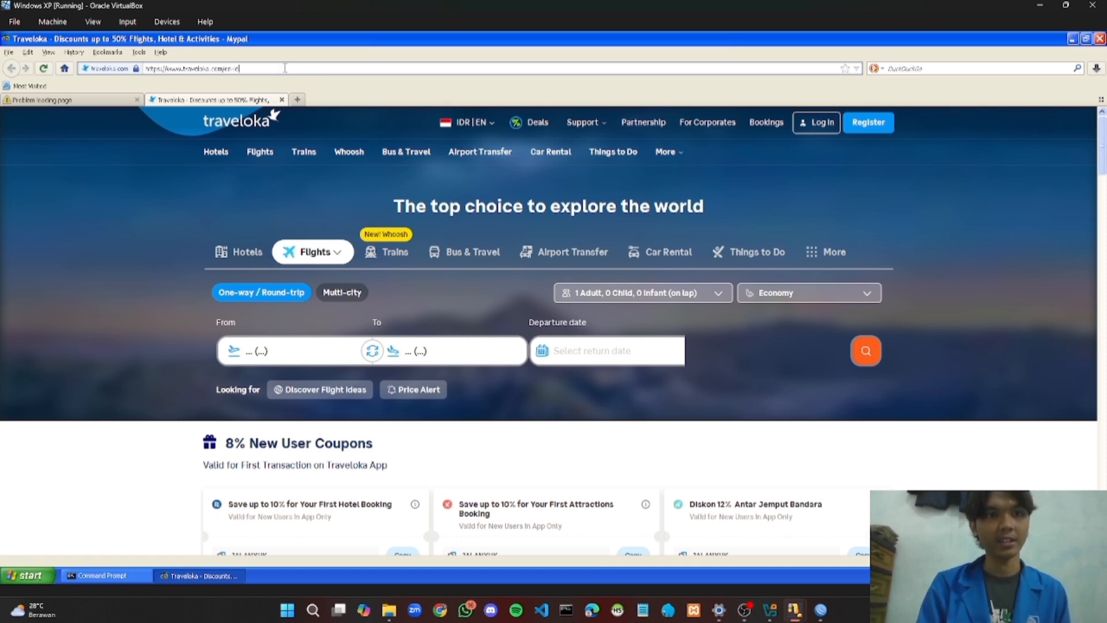
{"action": "type", "text": "tra"}
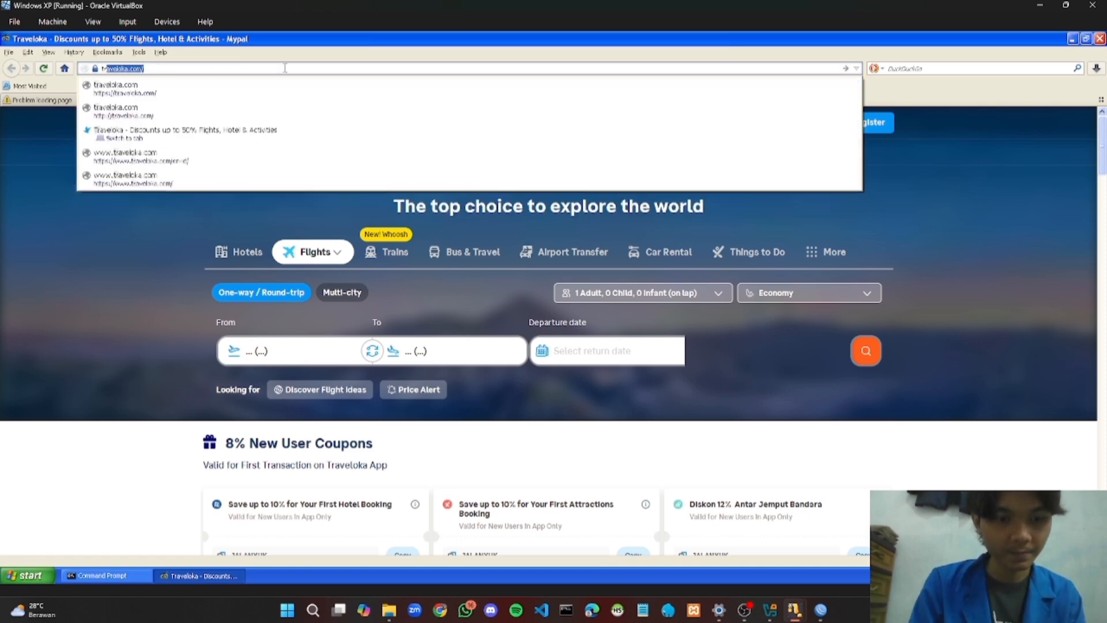
{"action": "type", "text": "vel"}
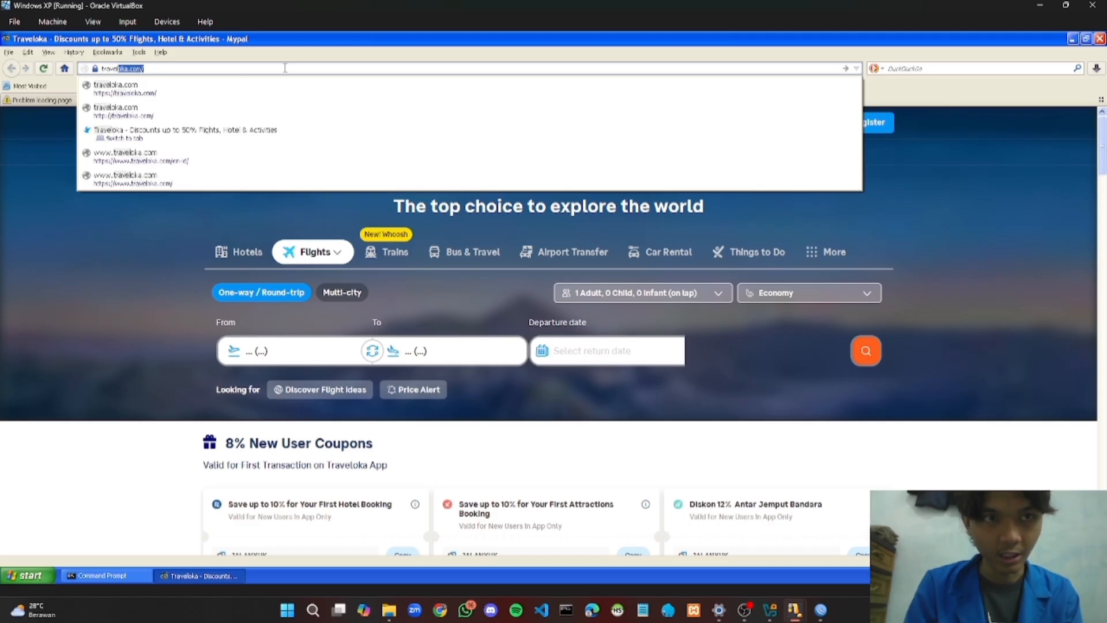
{"action": "type", "text": "oka"}
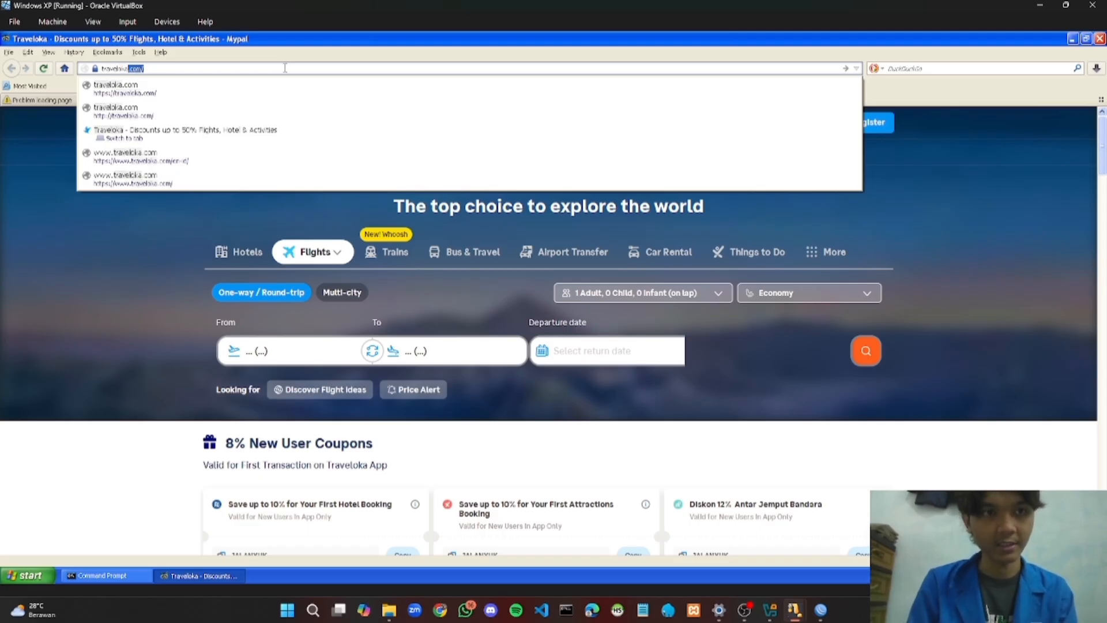
{"action": "type", "text": "."}
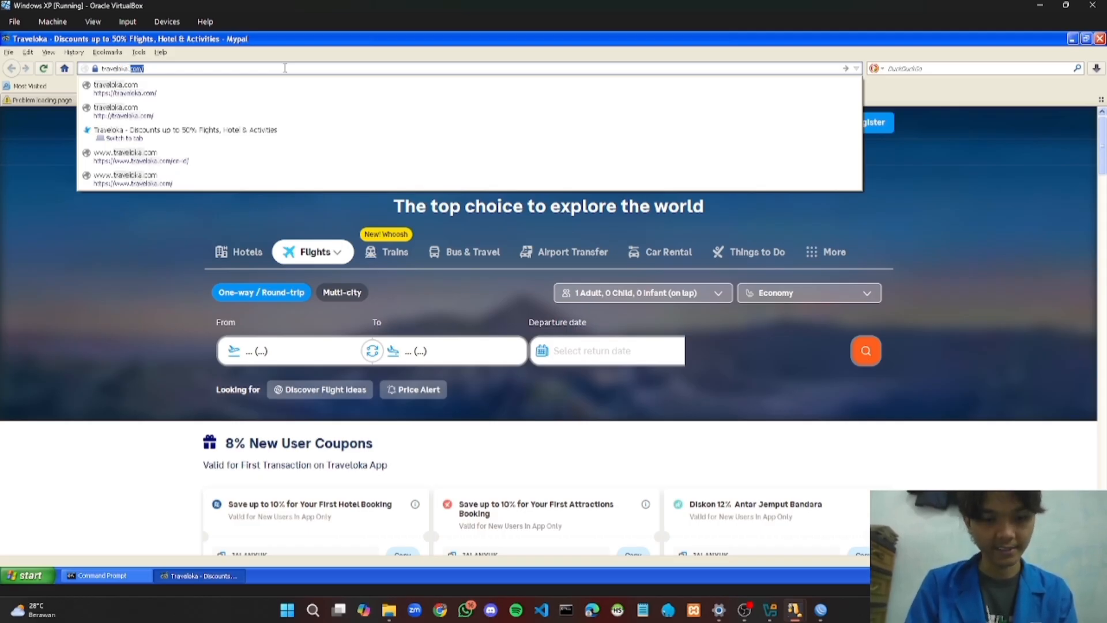
{"action": "type", "text": "com/"}
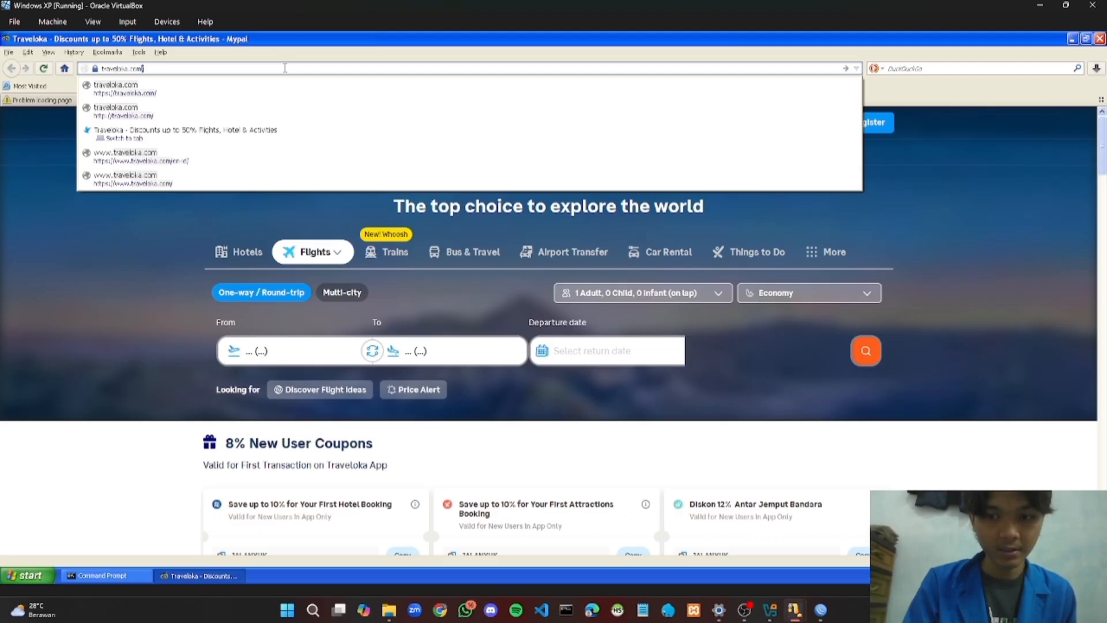
{"action": "key", "text": "BackSpace"}
{"action": "key", "text": "Return"}
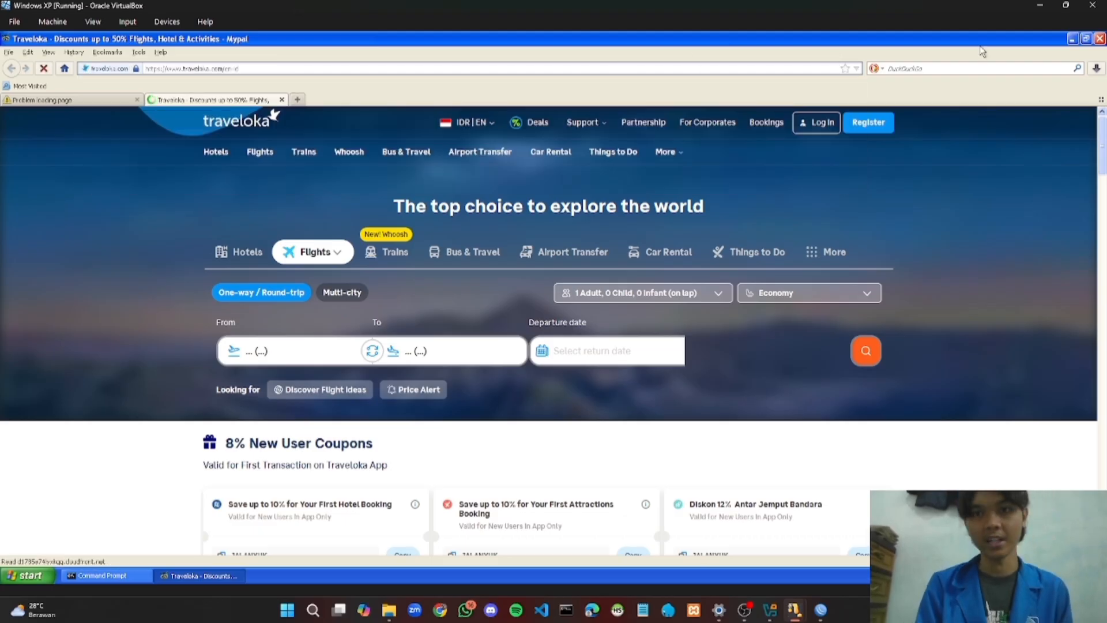
{"action": "left_click", "coordinate": [1100, 40]}
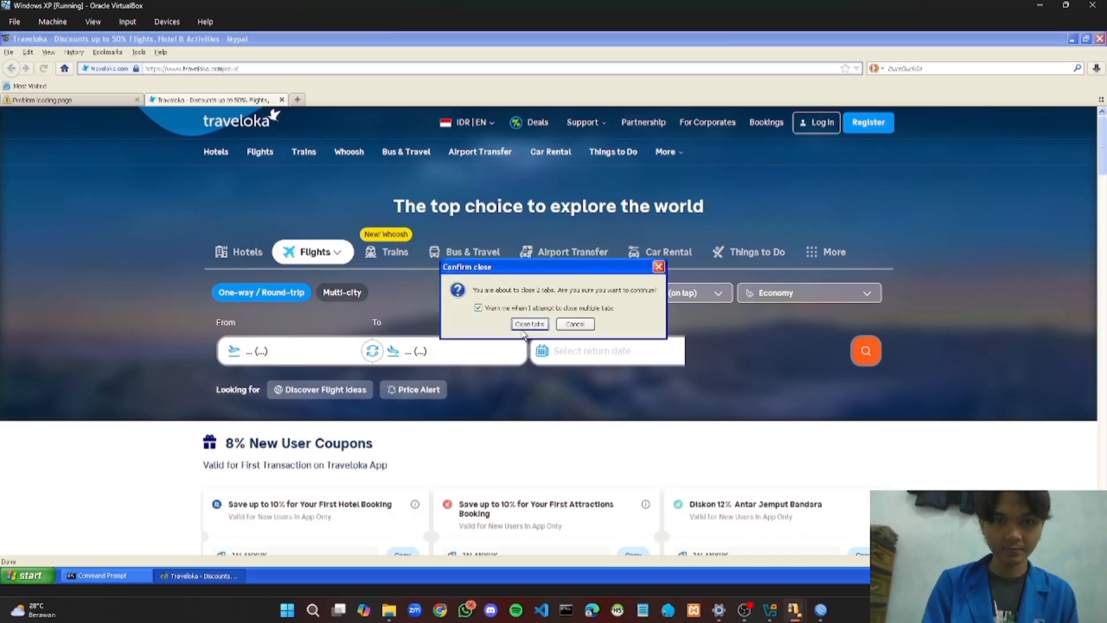
{"action": "left_click", "coordinate": [514, 327]}
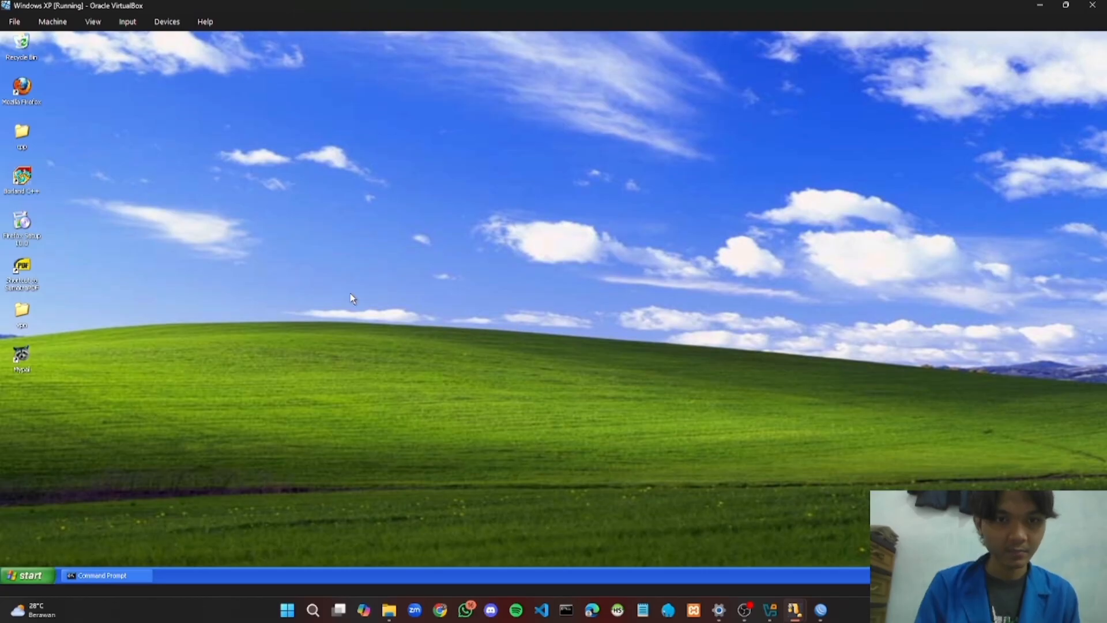
Refresh the XP desktop twice and relaunch Mypal
{"action": "right_click", "coordinate": [300, 230]}
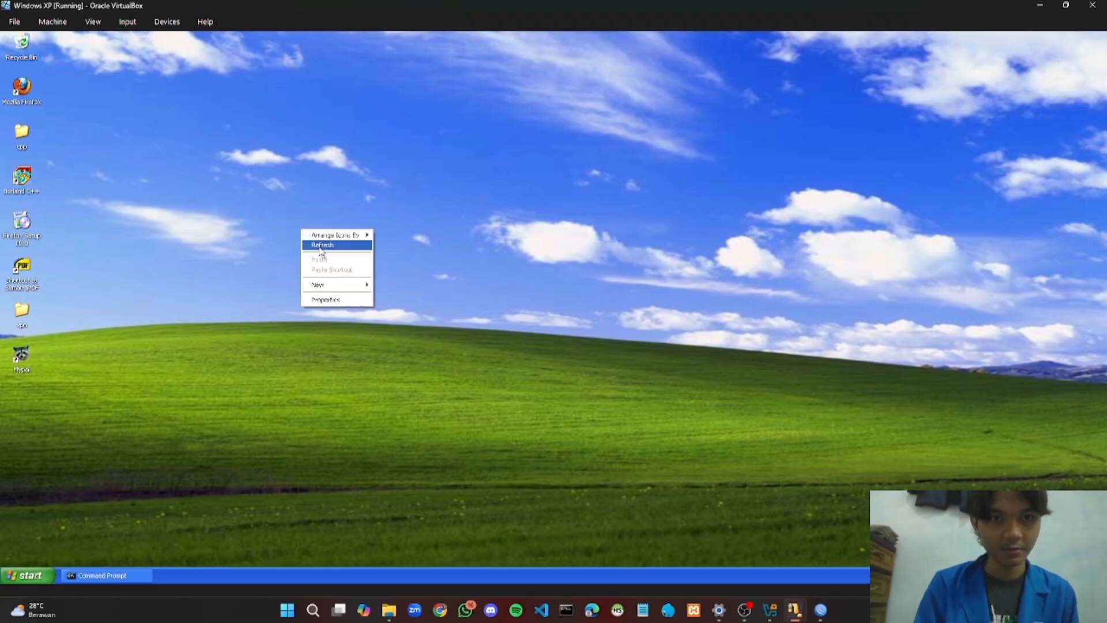
{"action": "left_click", "coordinate": [318, 244]}
{"action": "right_click", "coordinate": [319, 246]}
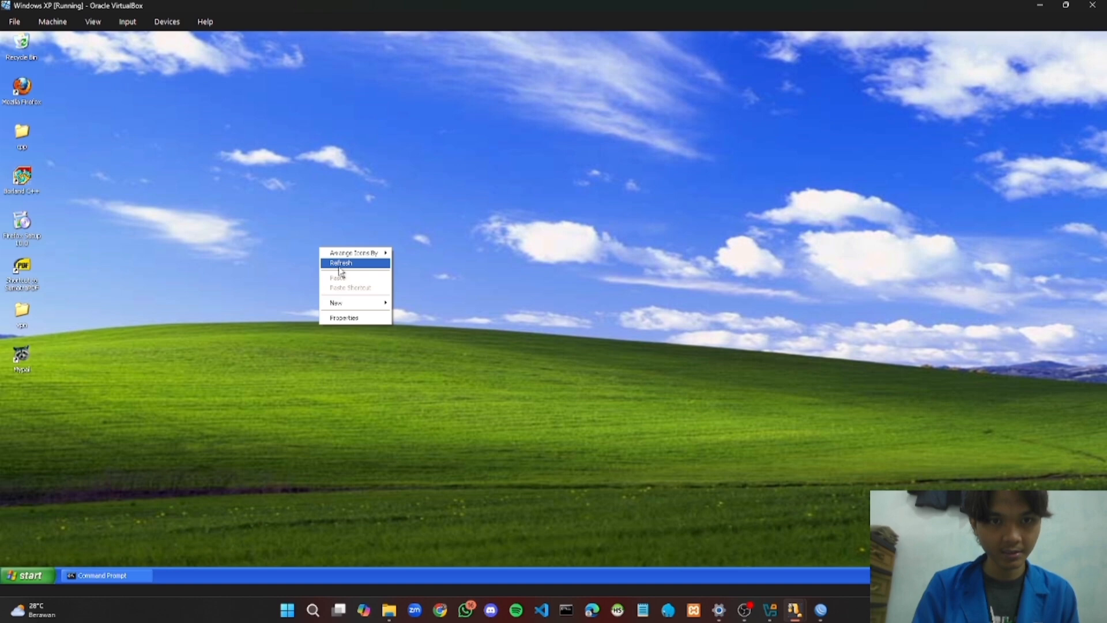
{"action": "left_click", "coordinate": [340, 264]}
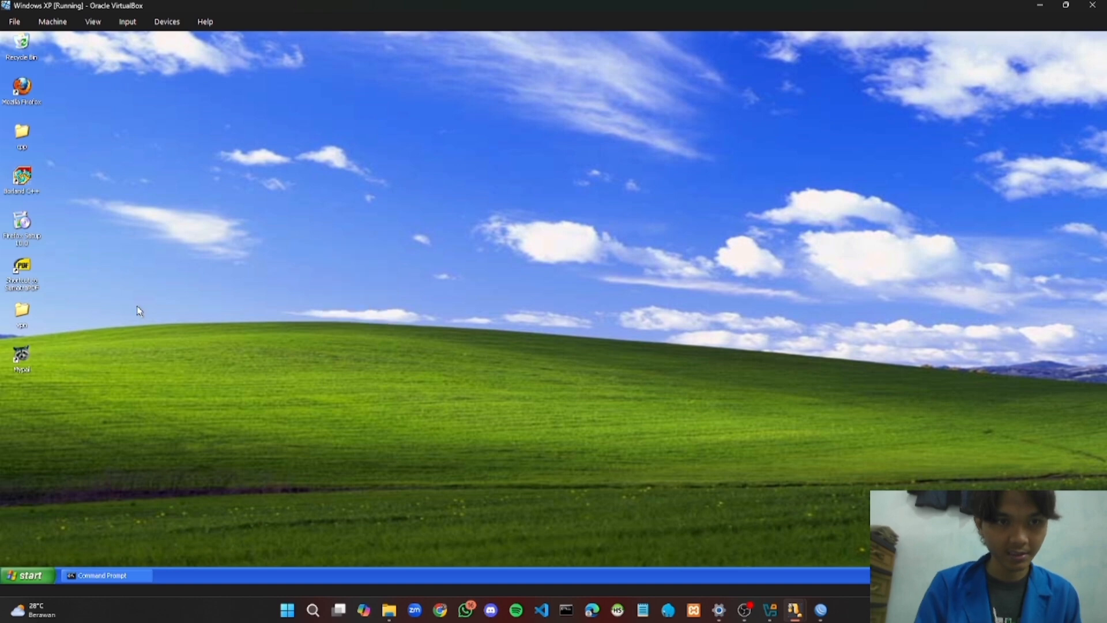
{"action": "left_click", "coordinate": [21, 359]}
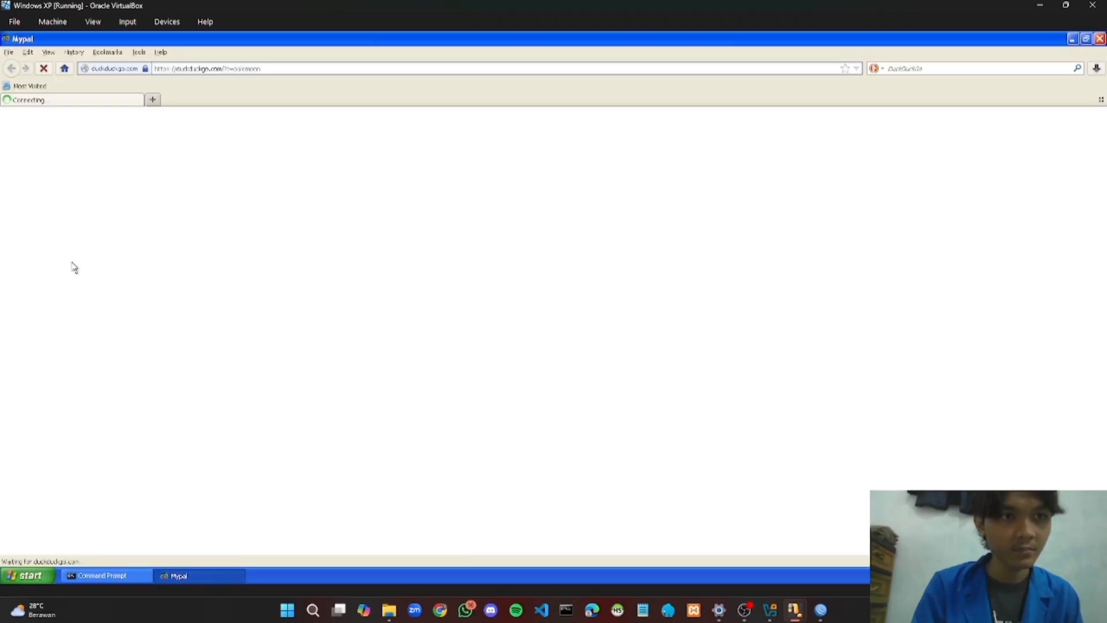
Load traveloka.com and open a blank new tab beside it
{"action": "left_click", "coordinate": [198, 69]}
{"action": "type", "text": "tr"}
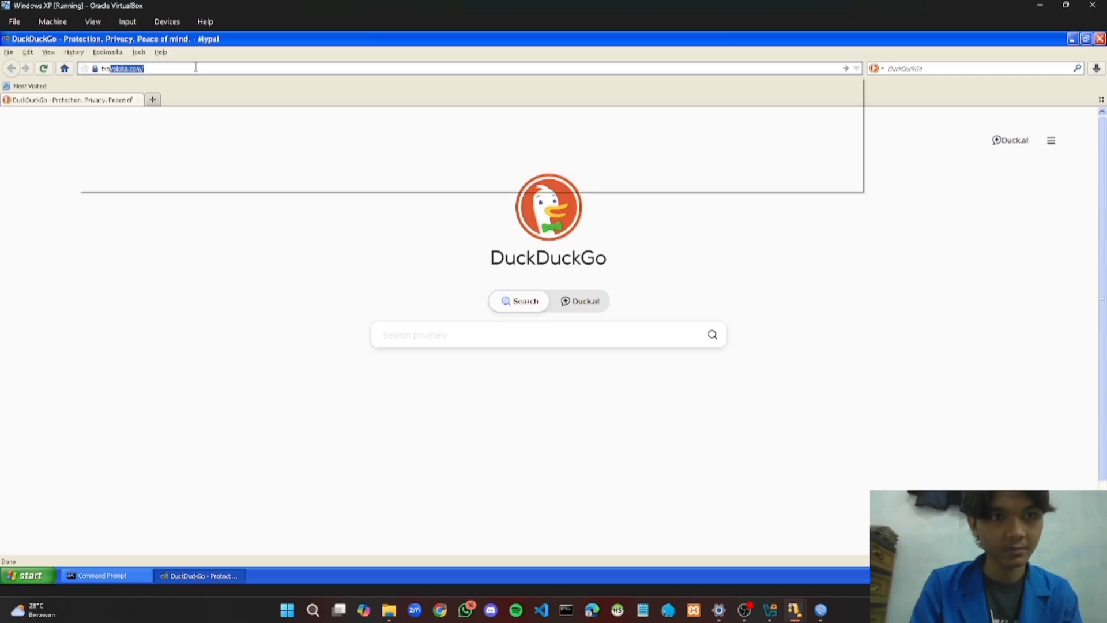
{"action": "type", "text": "ave"}
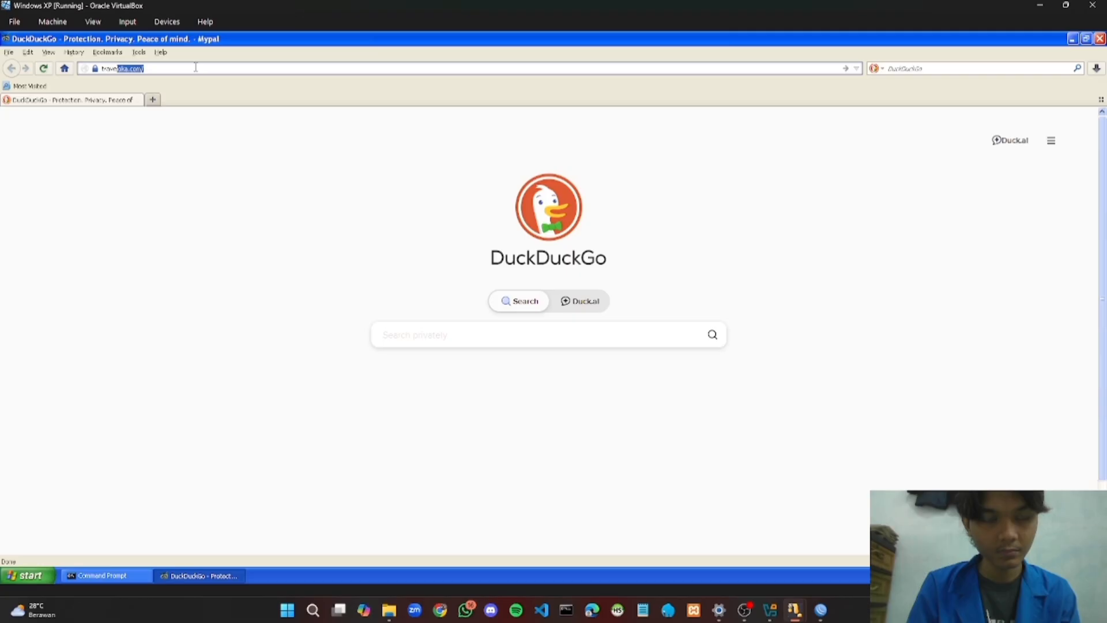
{"action": "type", "text": "loka.com"}
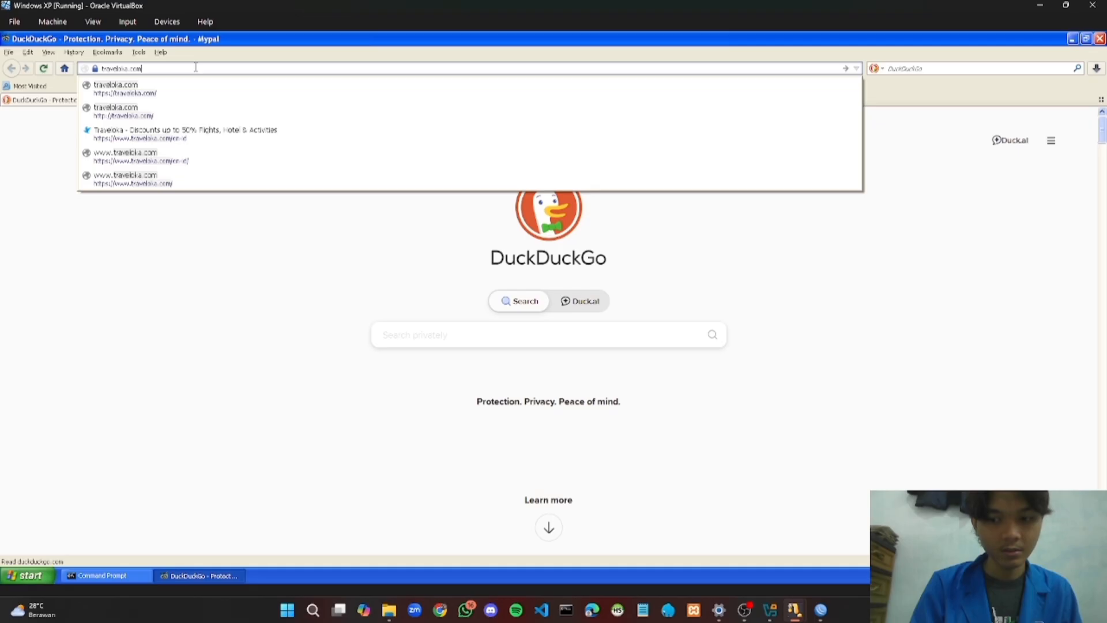
{"action": "key", "text": "Return"}
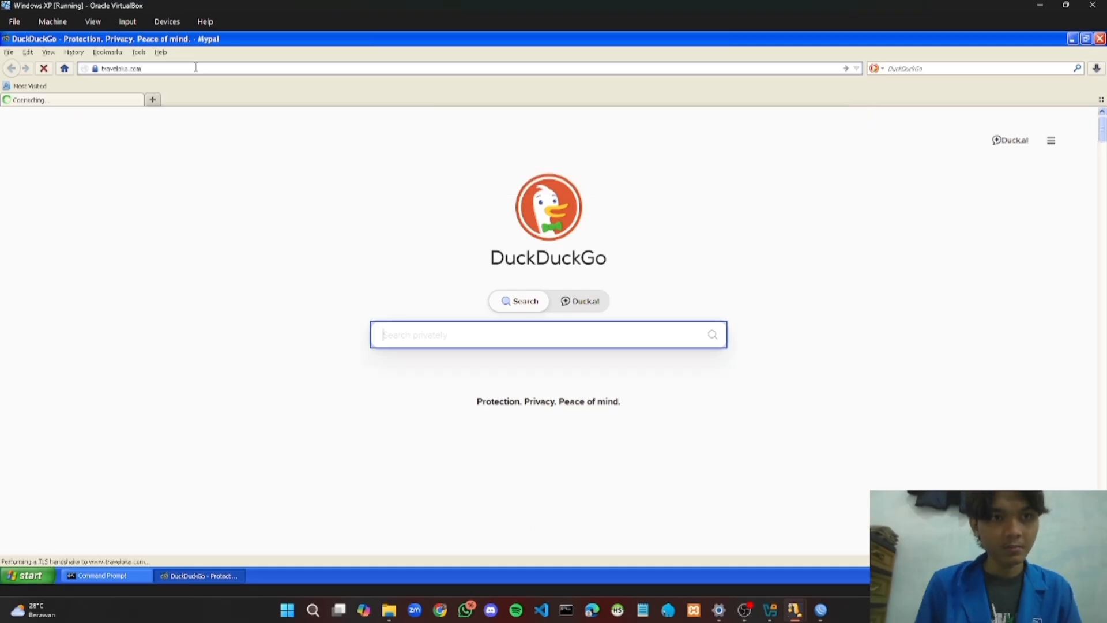
{"action": "left_click", "coordinate": [153, 101]}
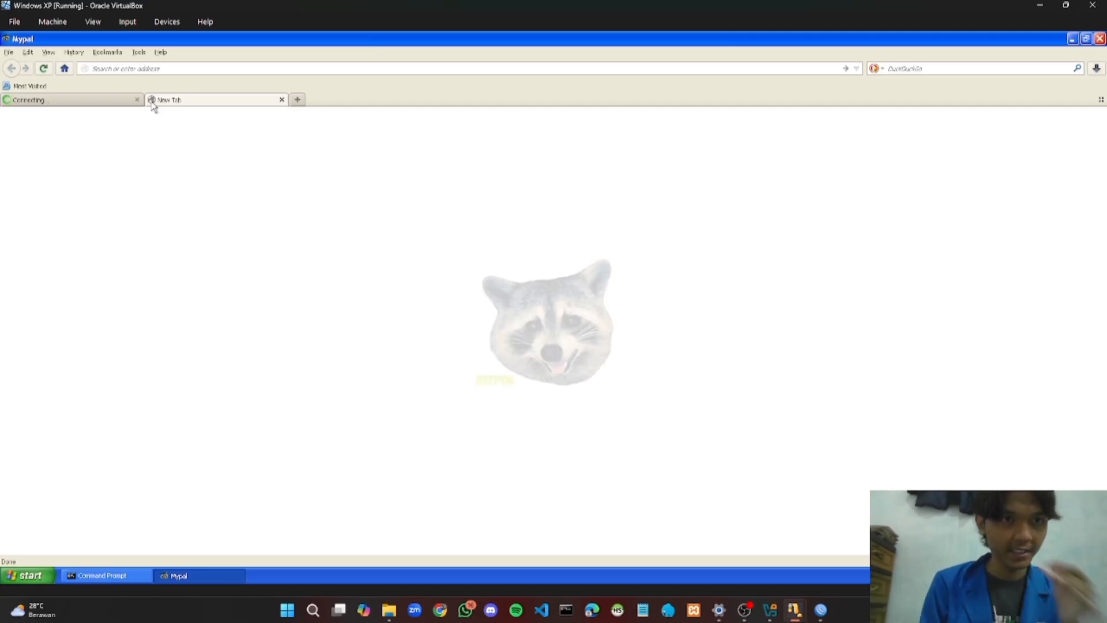
Load telegram.com in the current tab and tokopedia.com in a second new tab
{"action": "type", "text": "t"}
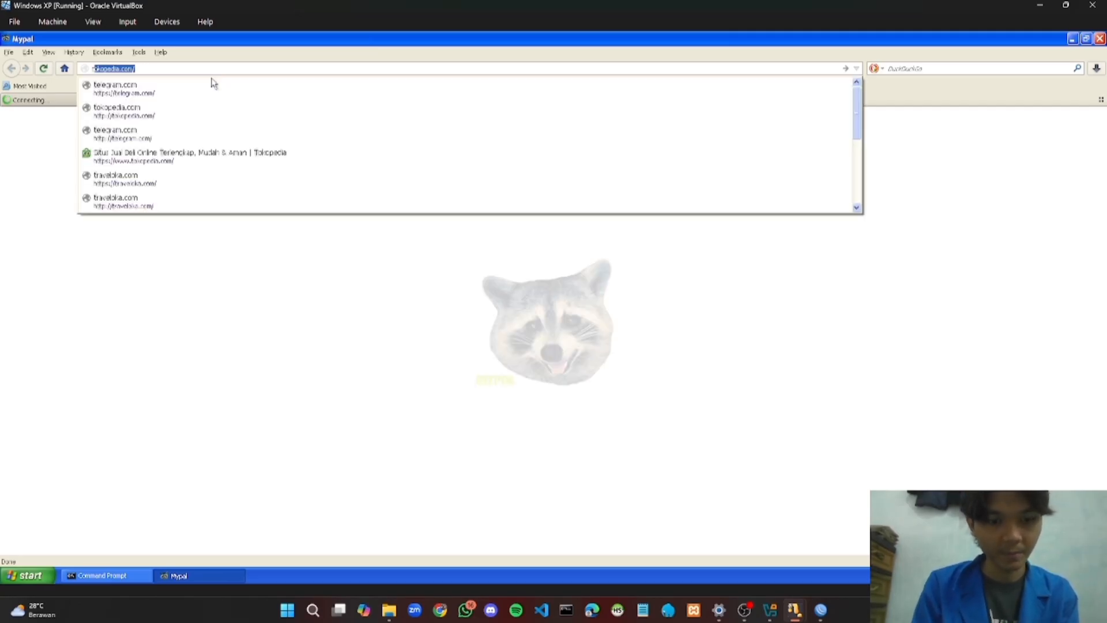
{"action": "type", "text": "ele"}
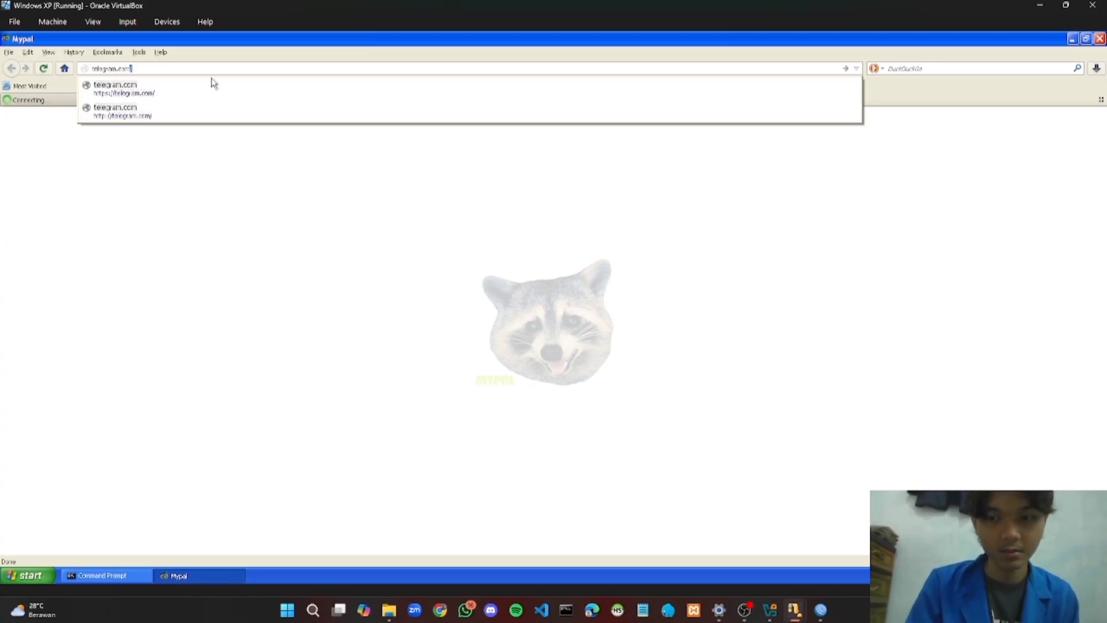
{"action": "type", "text": "gram.com"}
{"action": "key", "text": "Return"}
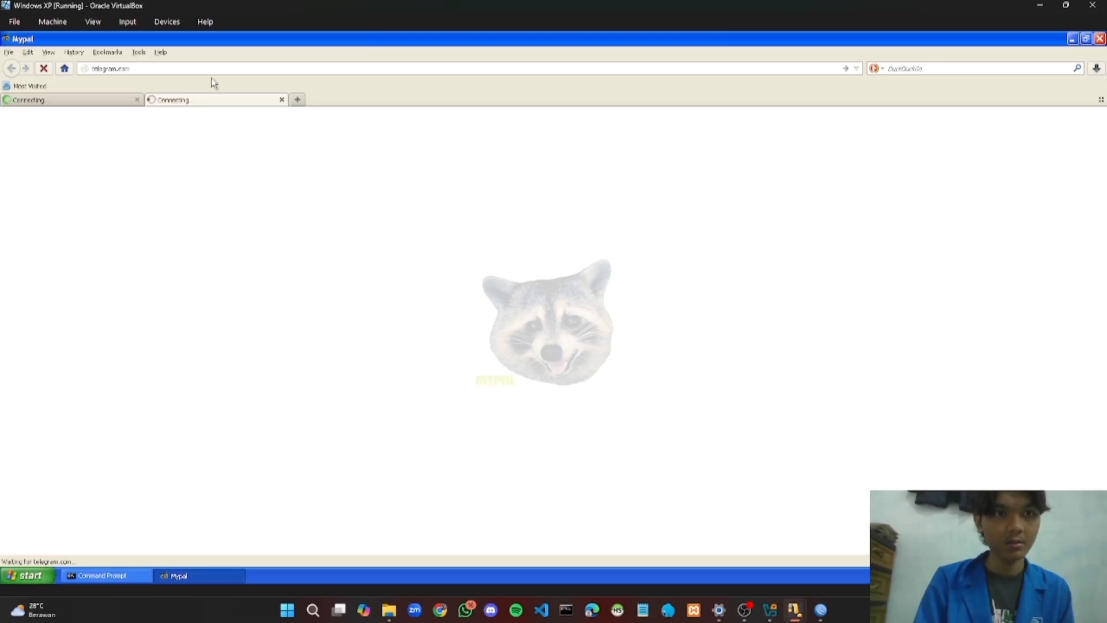
{"action": "left_click", "coordinate": [297, 100]}
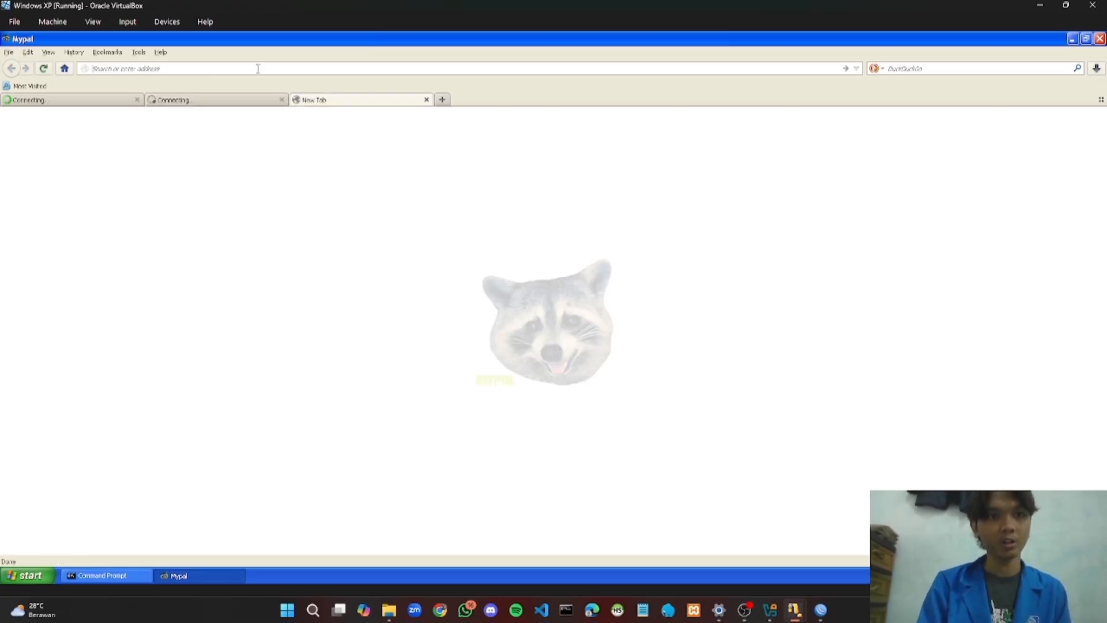
{"action": "type", "text": "tokopedia.com"}
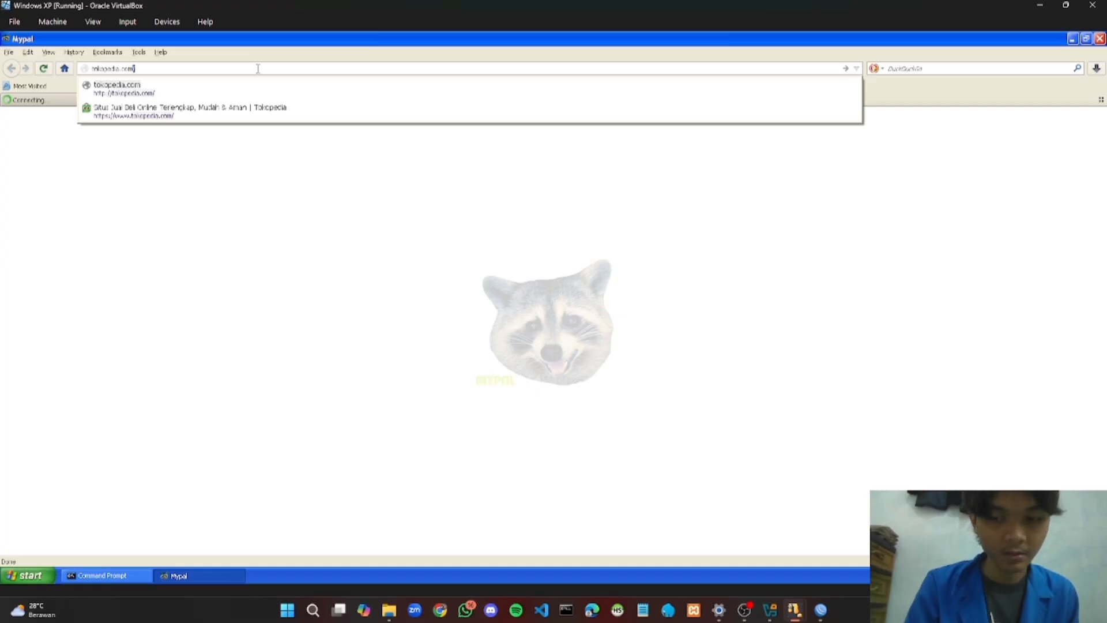
{"action": "key", "text": "Return"}
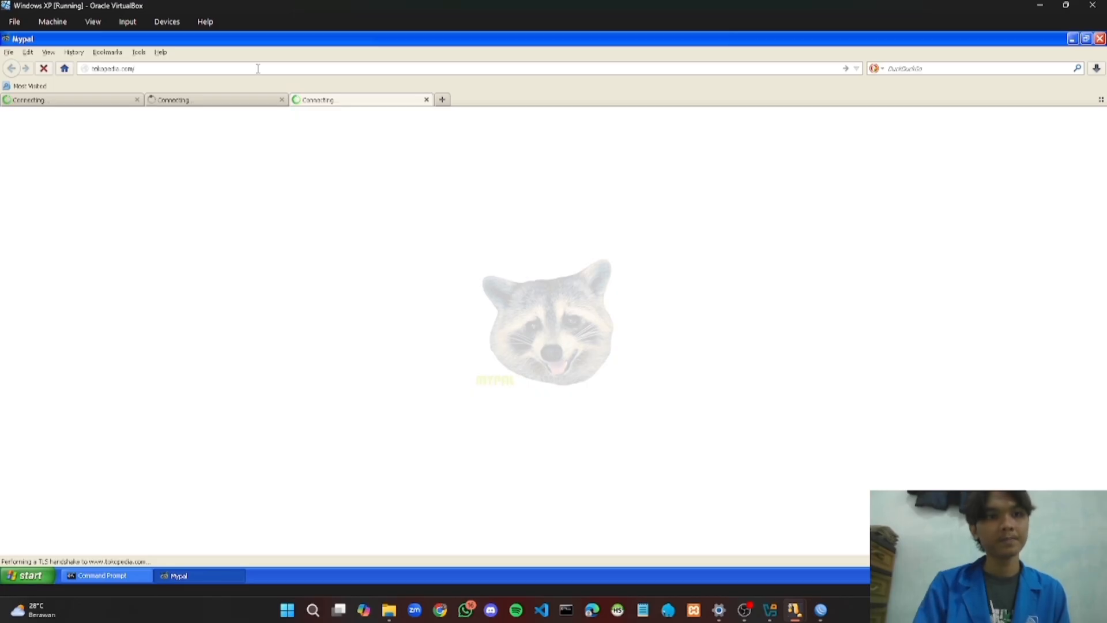
Cycle through the telegram, tokopedia and traveloka tabs, ending on traveloka's Secure Connection Failed page
{"action": "left_click", "coordinate": [213, 104]}
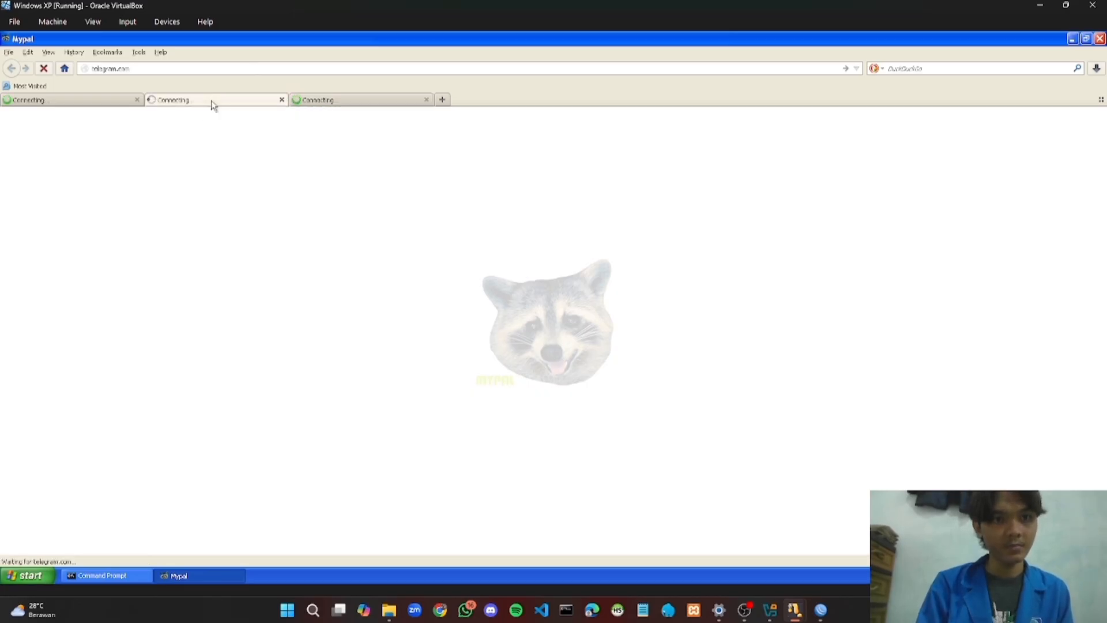
{"action": "left_click", "coordinate": [102, 97]}
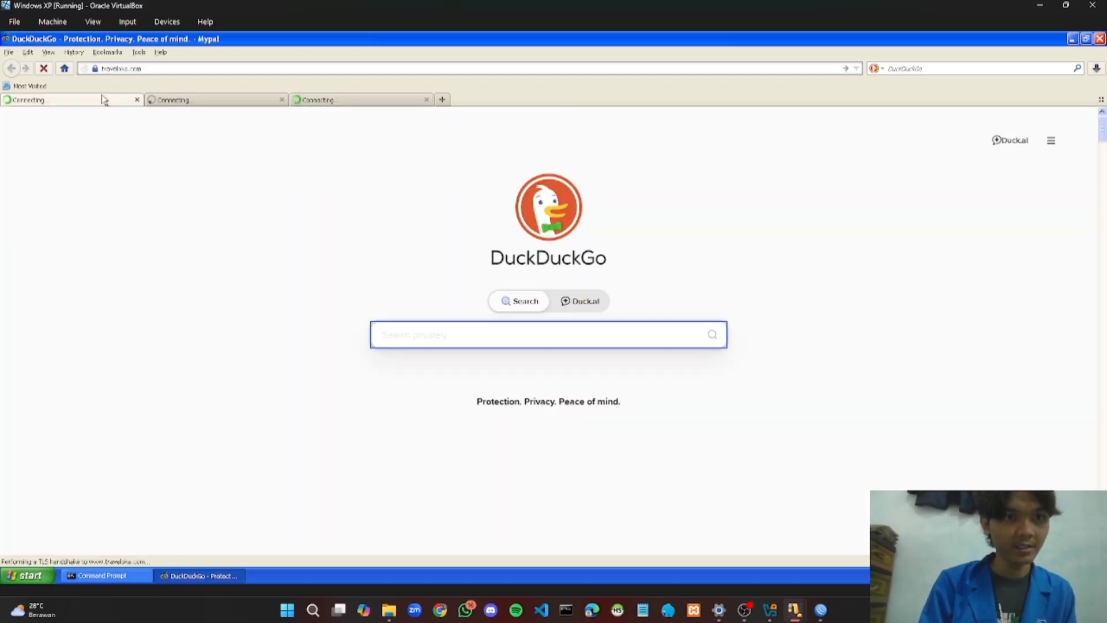
{"action": "left_click", "coordinate": [182, 109]}
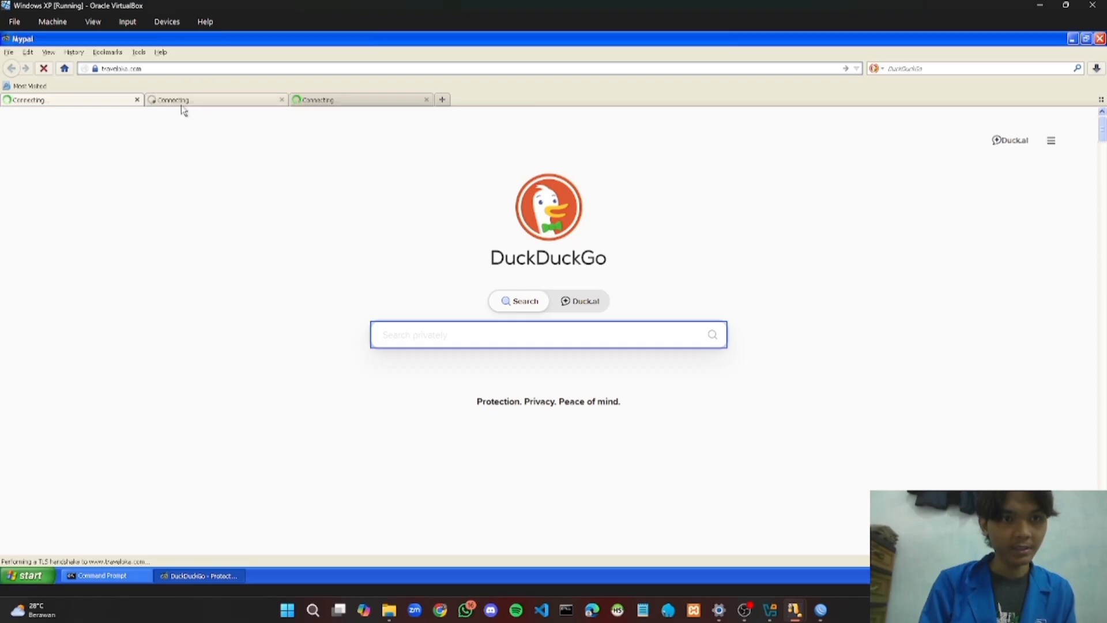
{"action": "left_click", "coordinate": [361, 108]}
{"action": "left_click", "coordinate": [224, 109]}
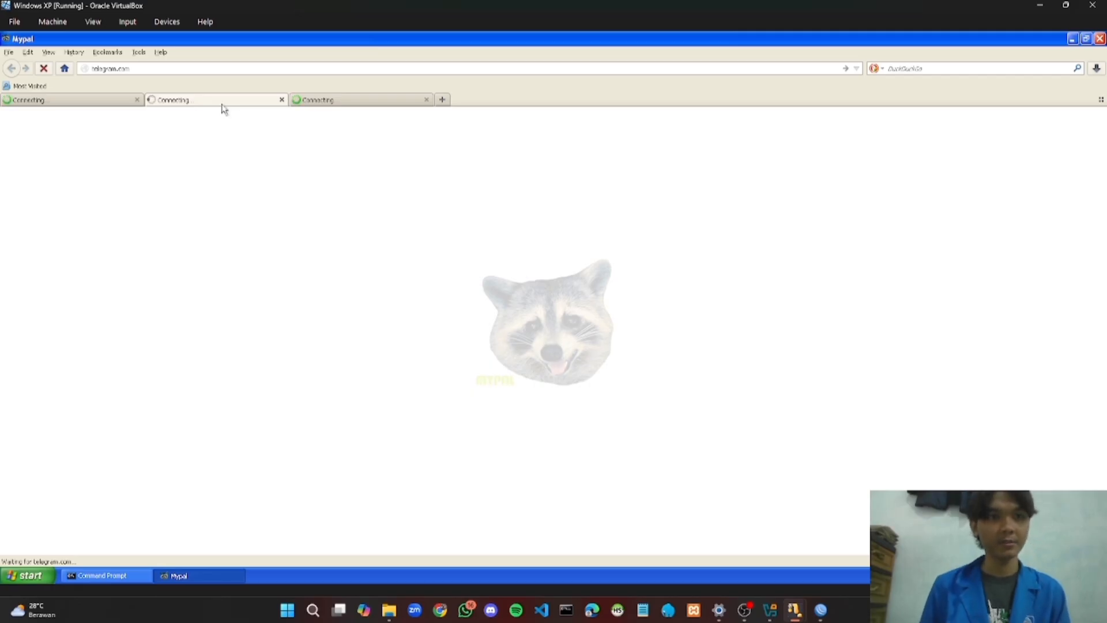
{"action": "left_click", "coordinate": [311, 108]}
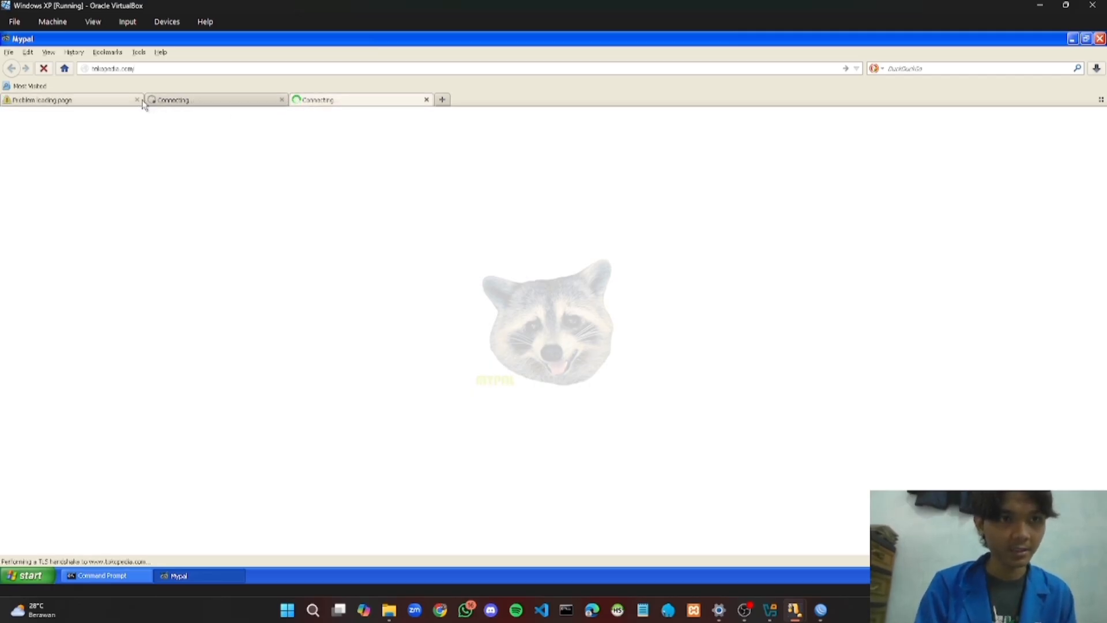
{"action": "left_click", "coordinate": [117, 104]}
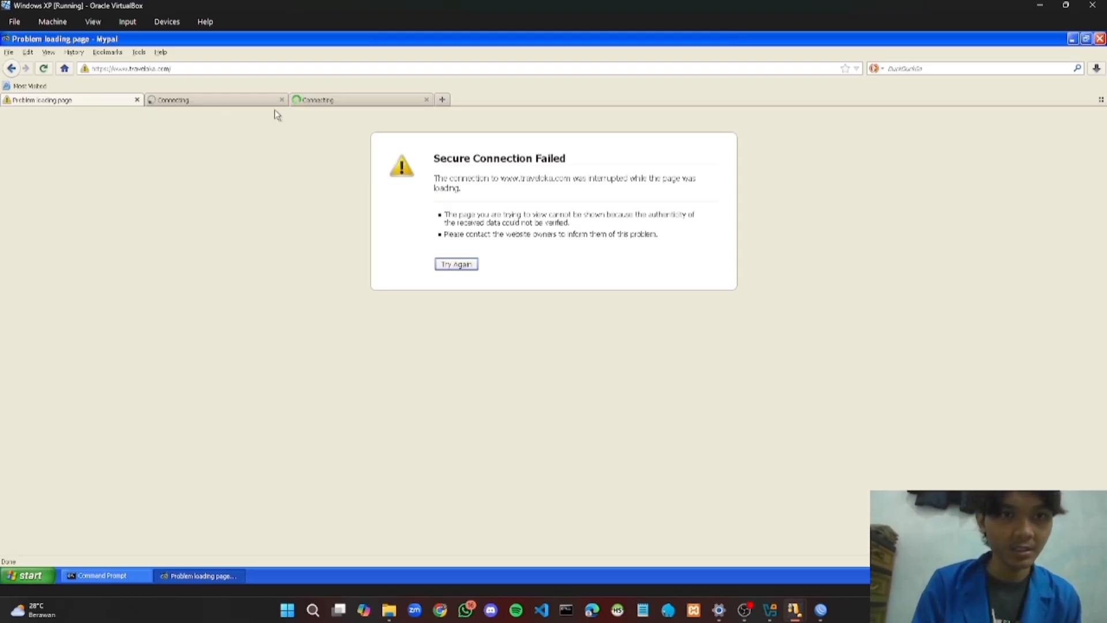
Check telegram.com, confirm tokopedia.com shows Secure Connection Failed, then minimize the VirtualBox window
{"action": "left_click", "coordinate": [258, 102]}
{"action": "left_click", "coordinate": [327, 107]}
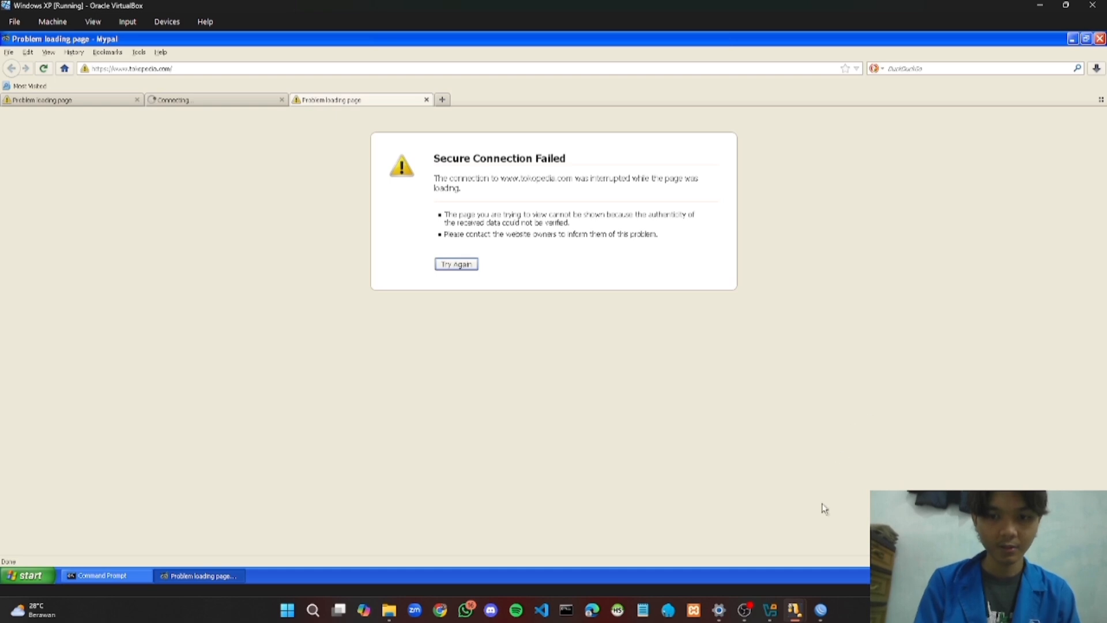
{"action": "left_click", "coordinate": [1040, 5]}
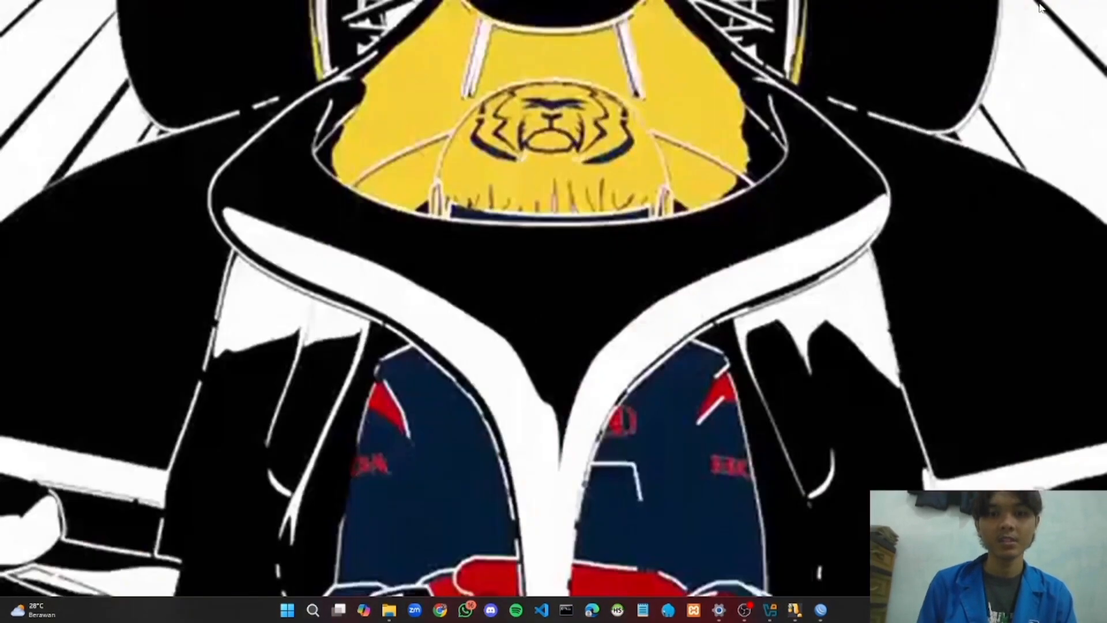